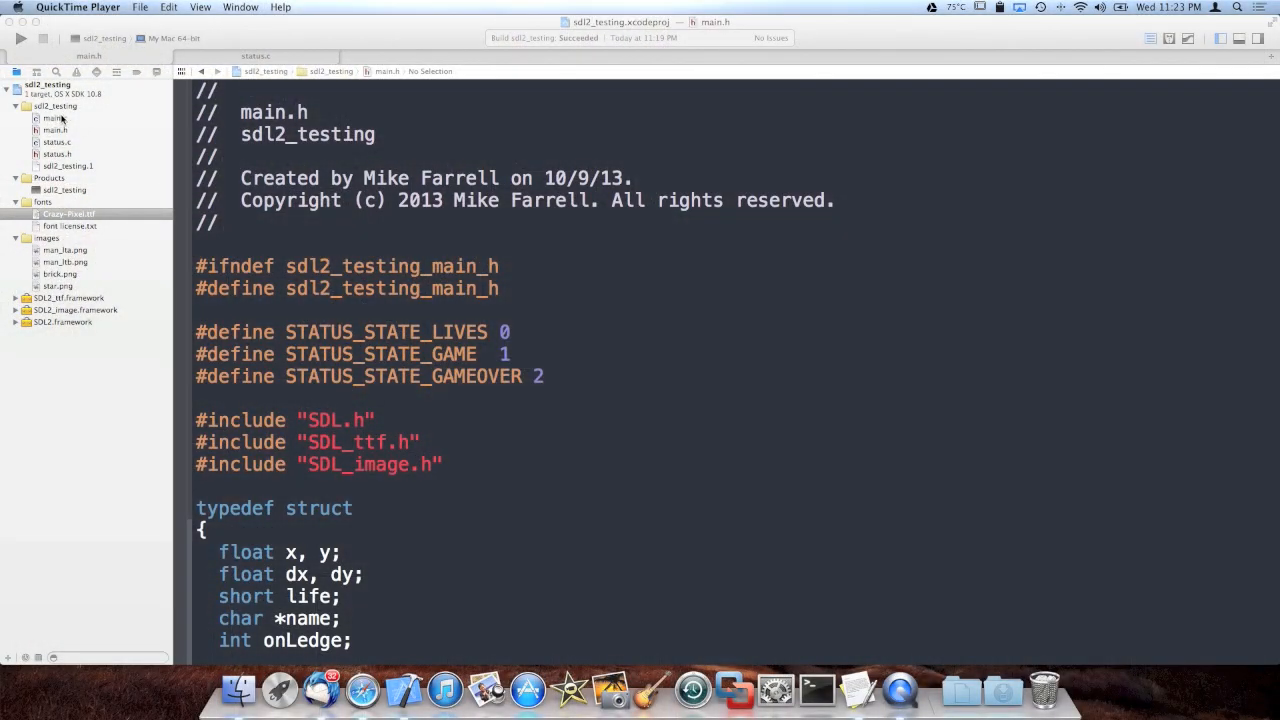
- Bring Xcode forward and review main.h's SDL includes, highlighting the SDL_ttf.h line
click(636, 440)
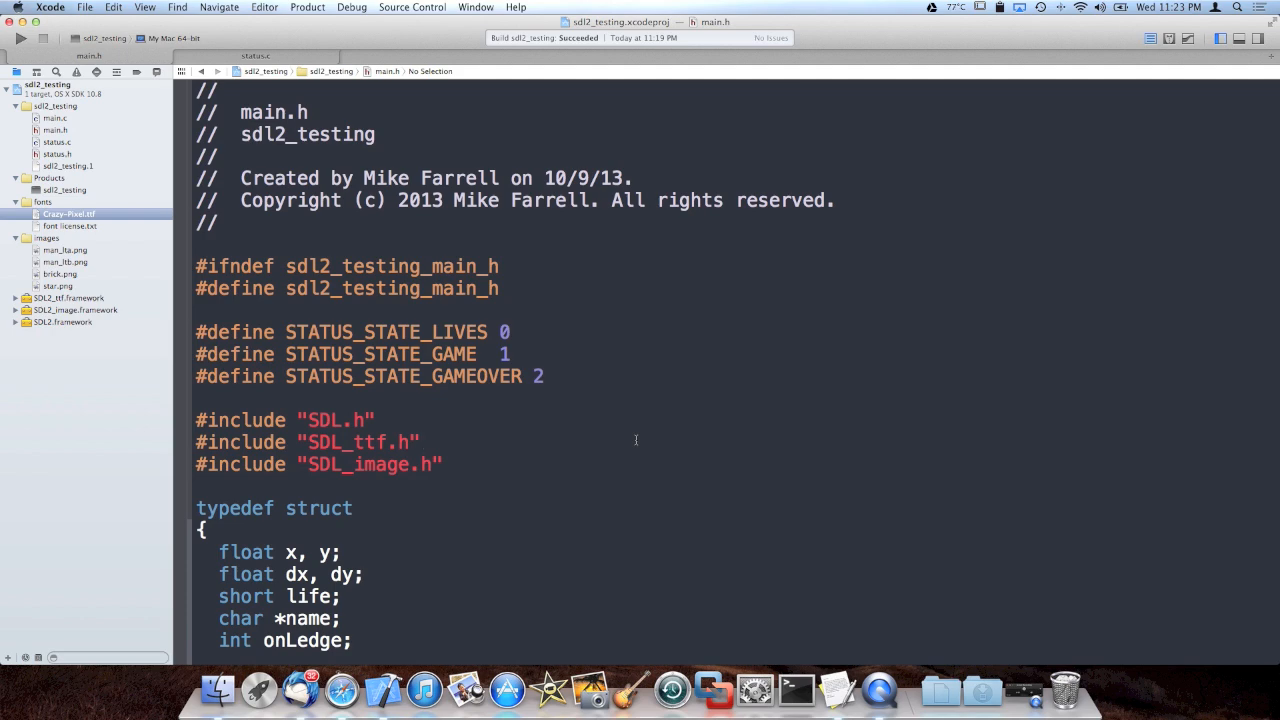
scroll(636, 440, down, 15)
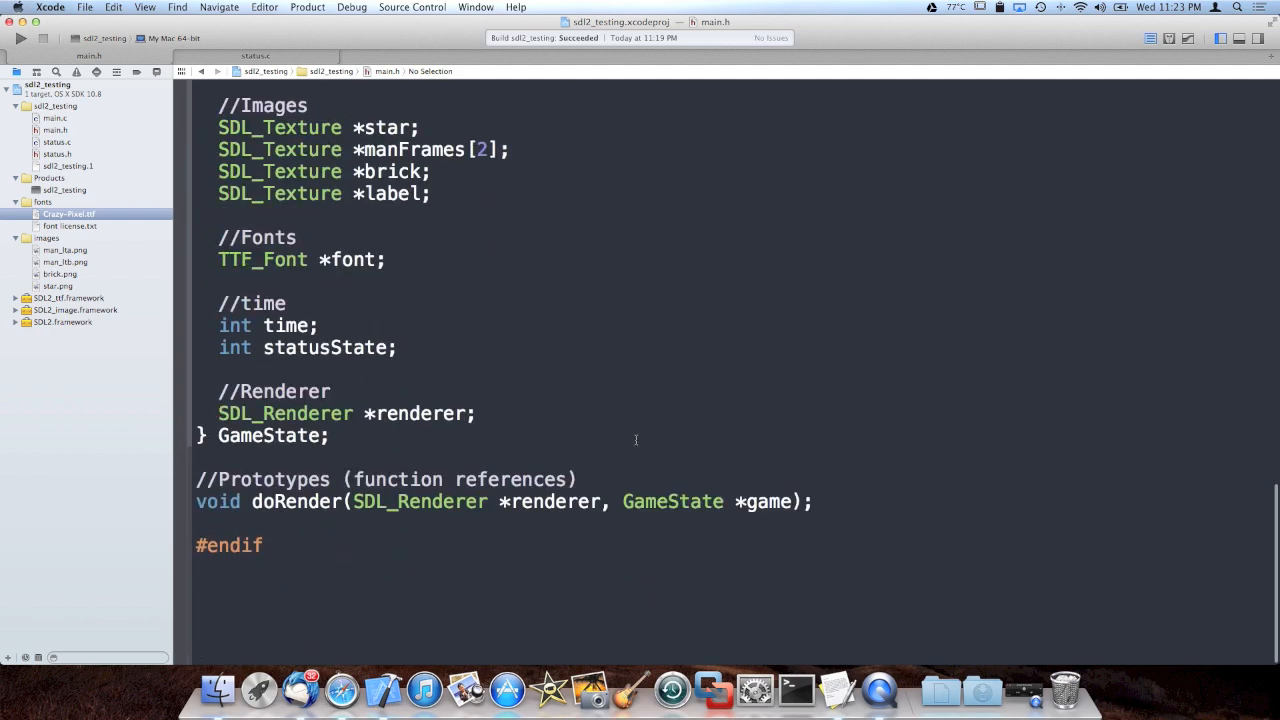
scroll(636, 440, up, 8)
scroll(600, 460, up, 8)
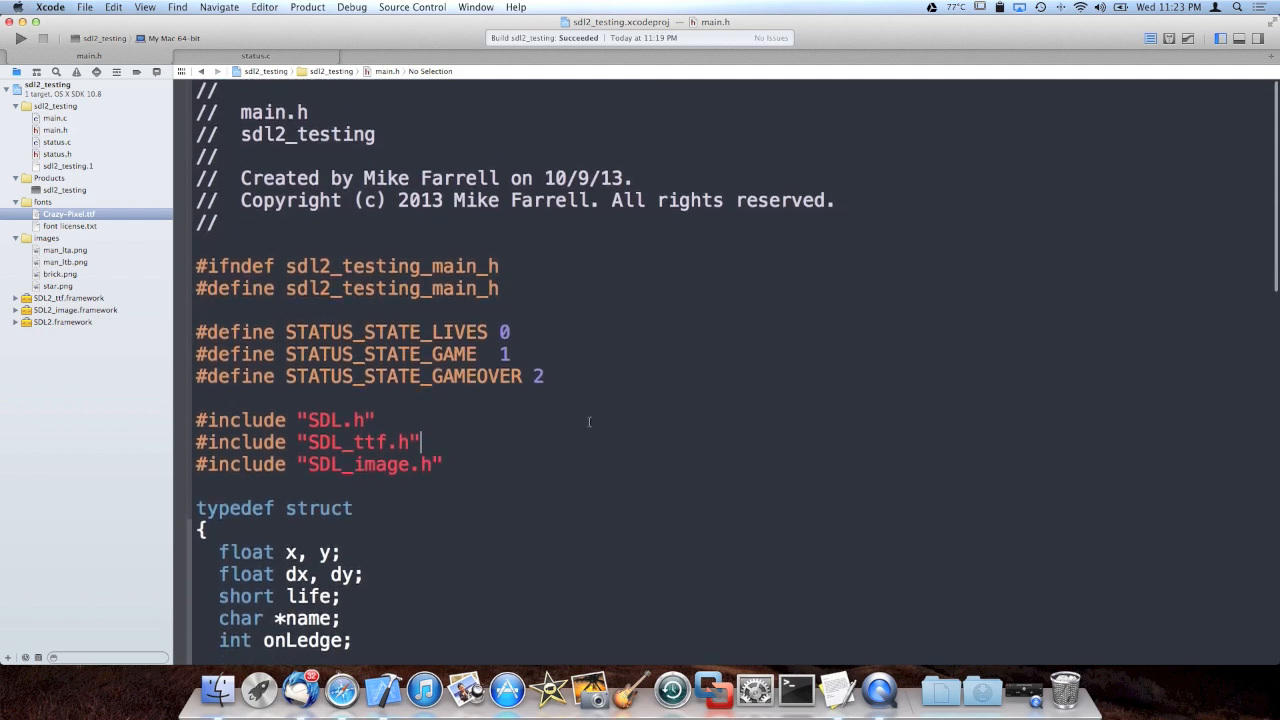
key(Up)
scroll(589, 422, down, 3)
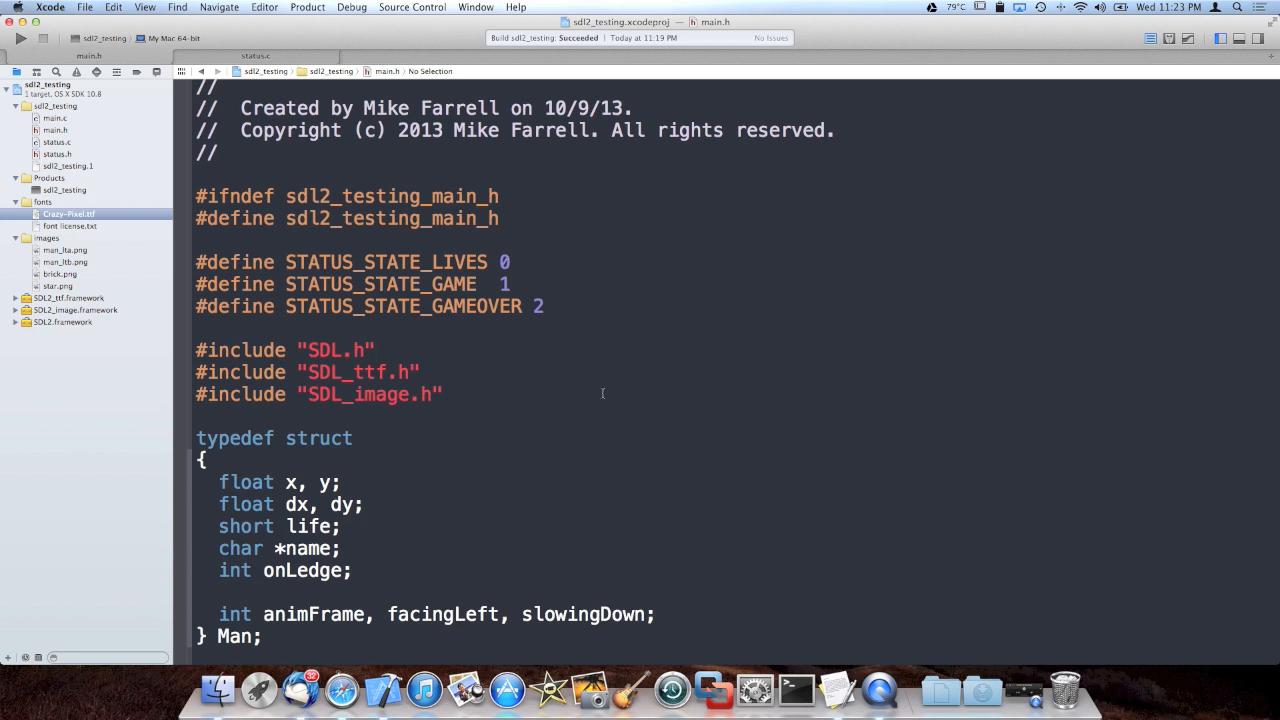
scroll(562, 418, down, 2)
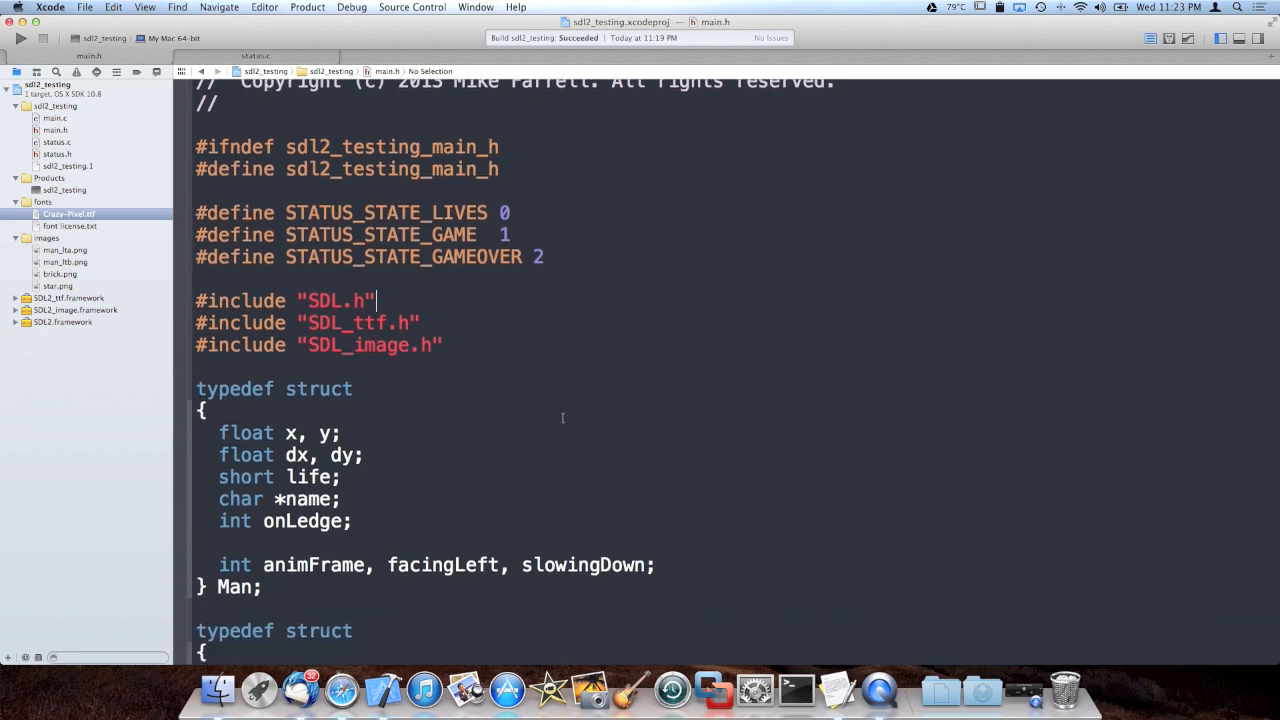
key(Down)
key(shift+Down)
key(shift+Up)
key(shift+Down)
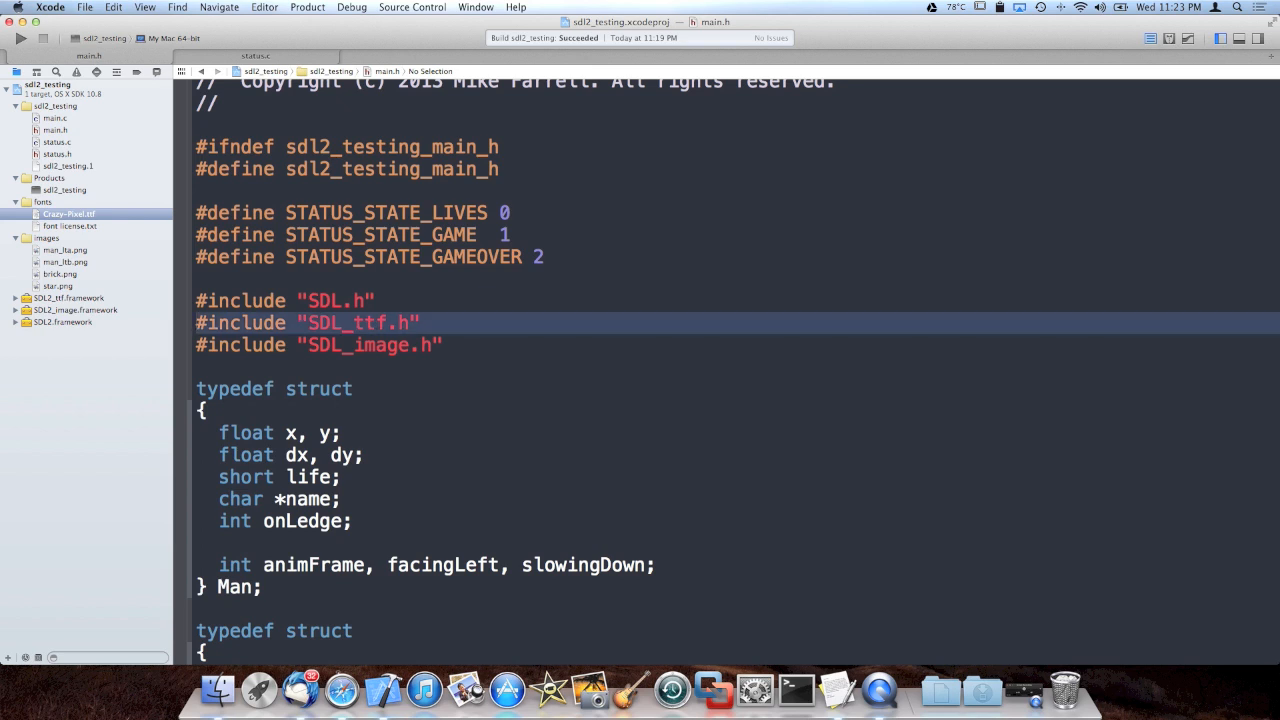
key(shift+Up)
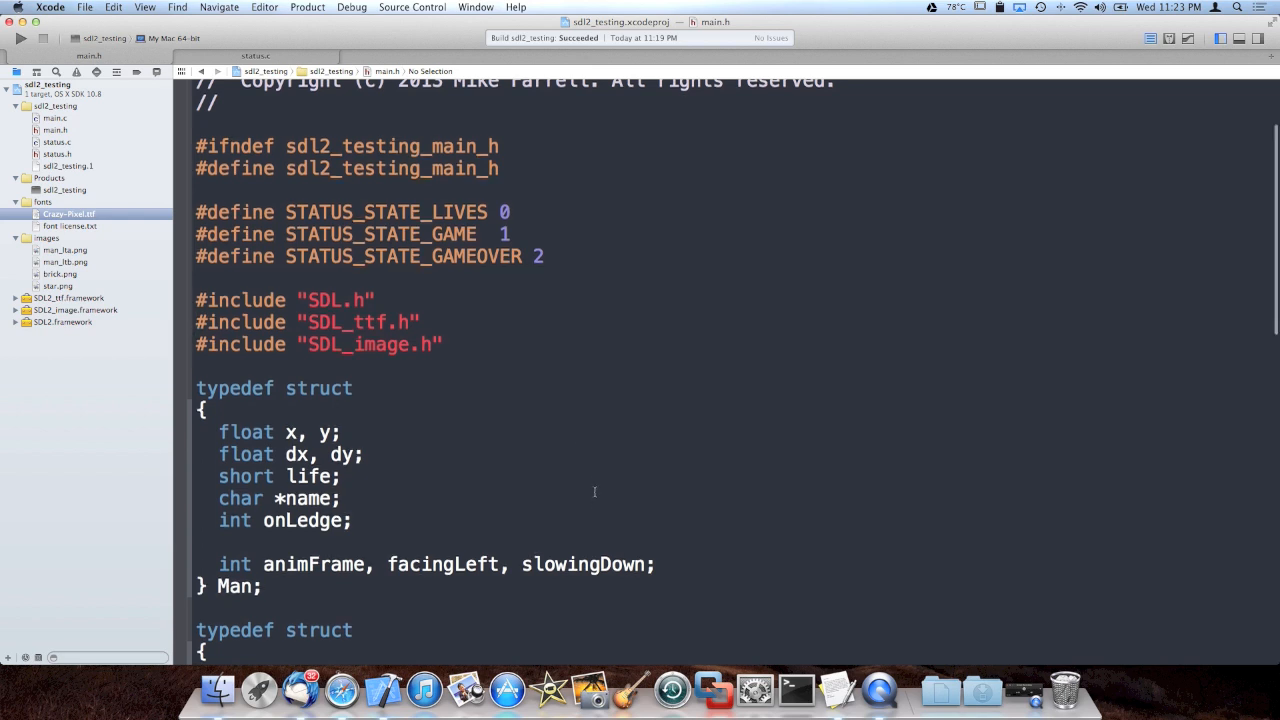
scroll(585, 354, down, 1)
key(Down)
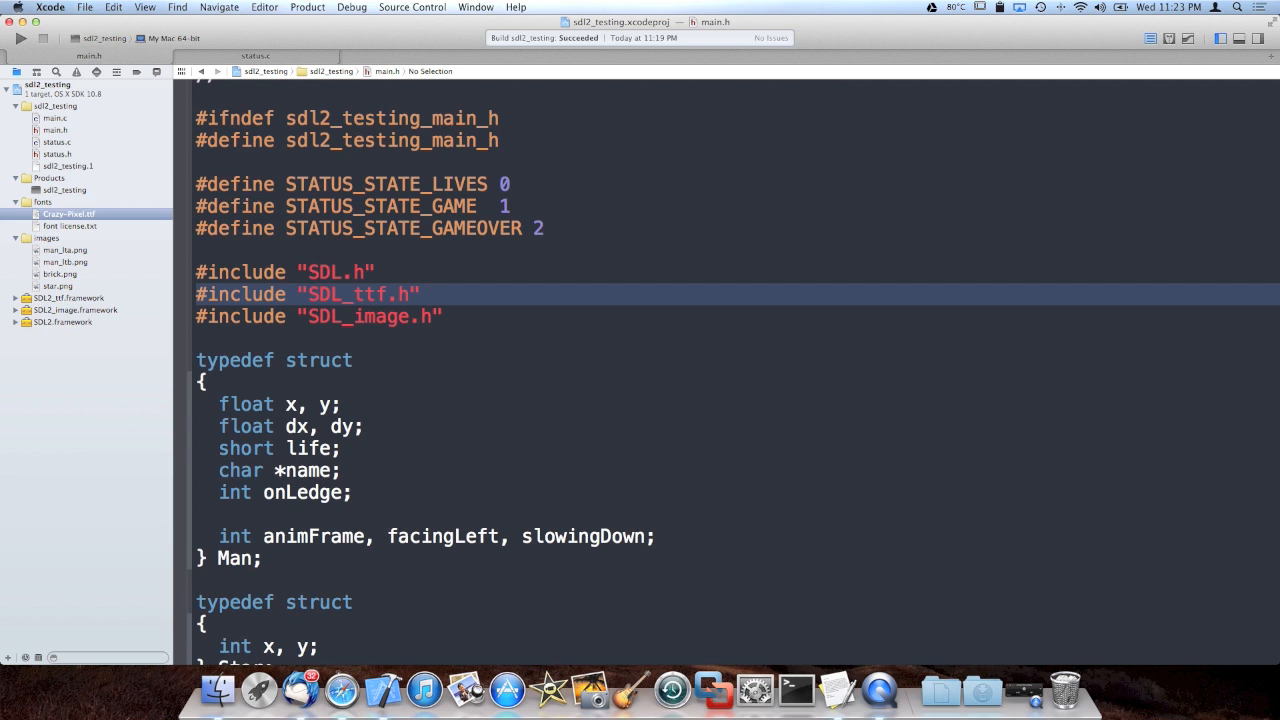
key(Down)
key(Up)
key(Up)
key(Down)
scroll(500, 435, down, 2)
scroll(510, 445, down, 1)
scroll(520, 455, down, 2)
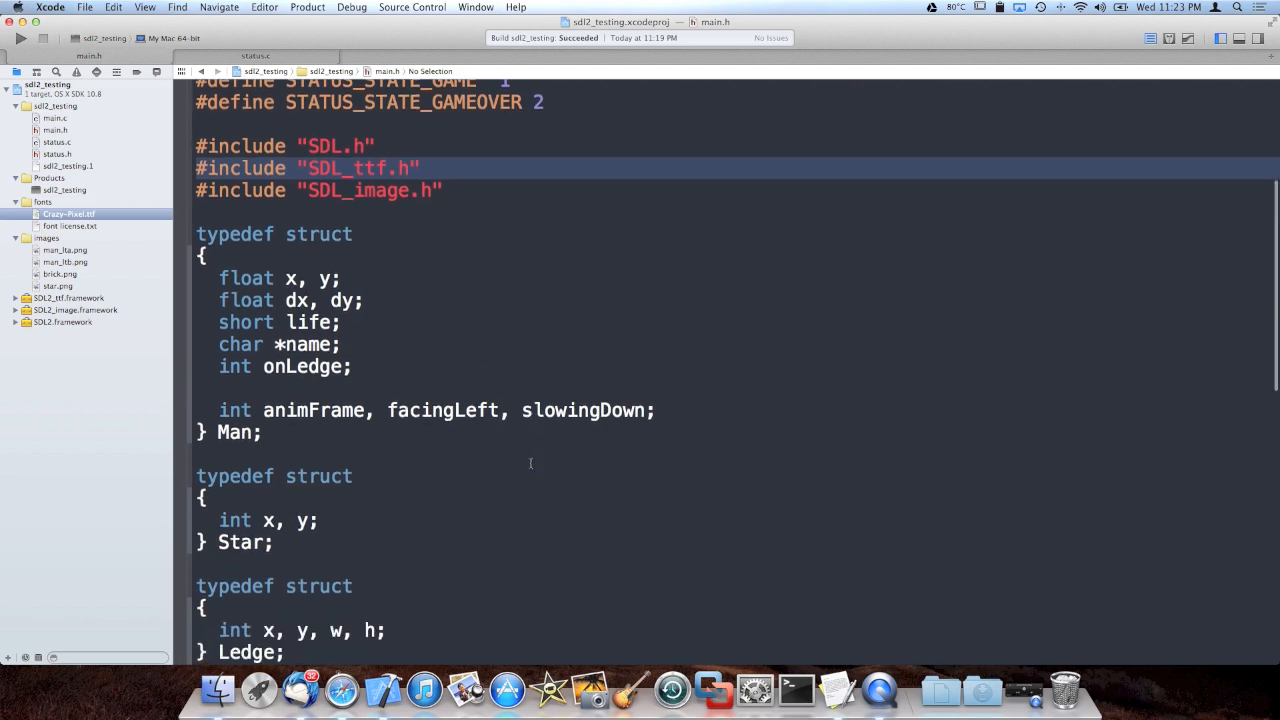
scroll(531, 463, down, 3)
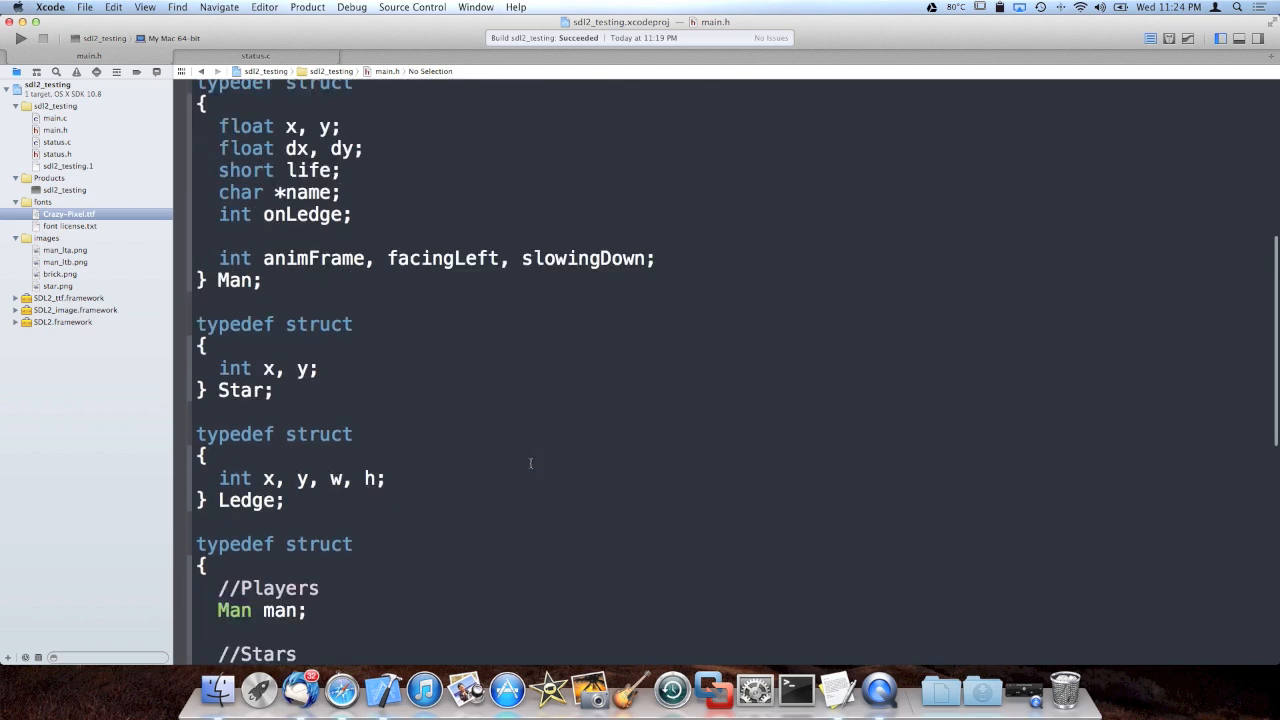
scroll(531, 463, down, 3)
scroll(531, 463, down, 2)
scroll(531, 463, up, 5)
scroll(531, 463, down, 3)
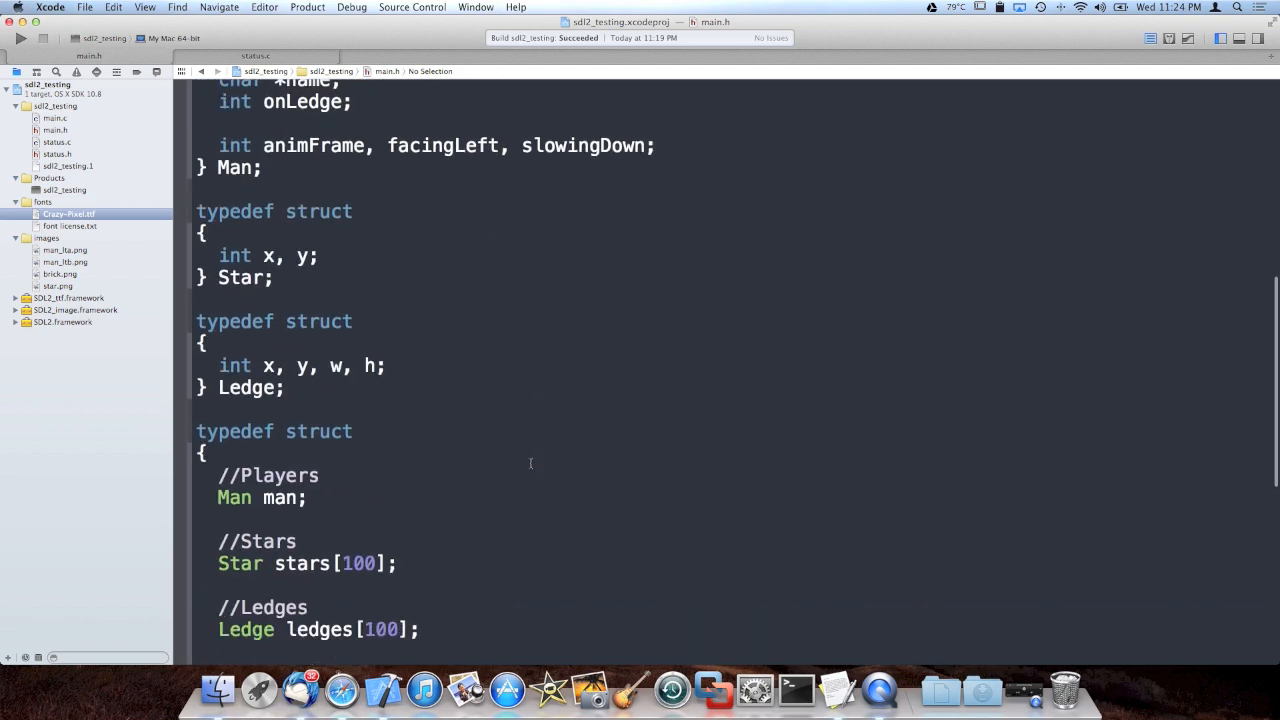
scroll(531, 463, down, 3)
scroll(531, 463, down, 2)
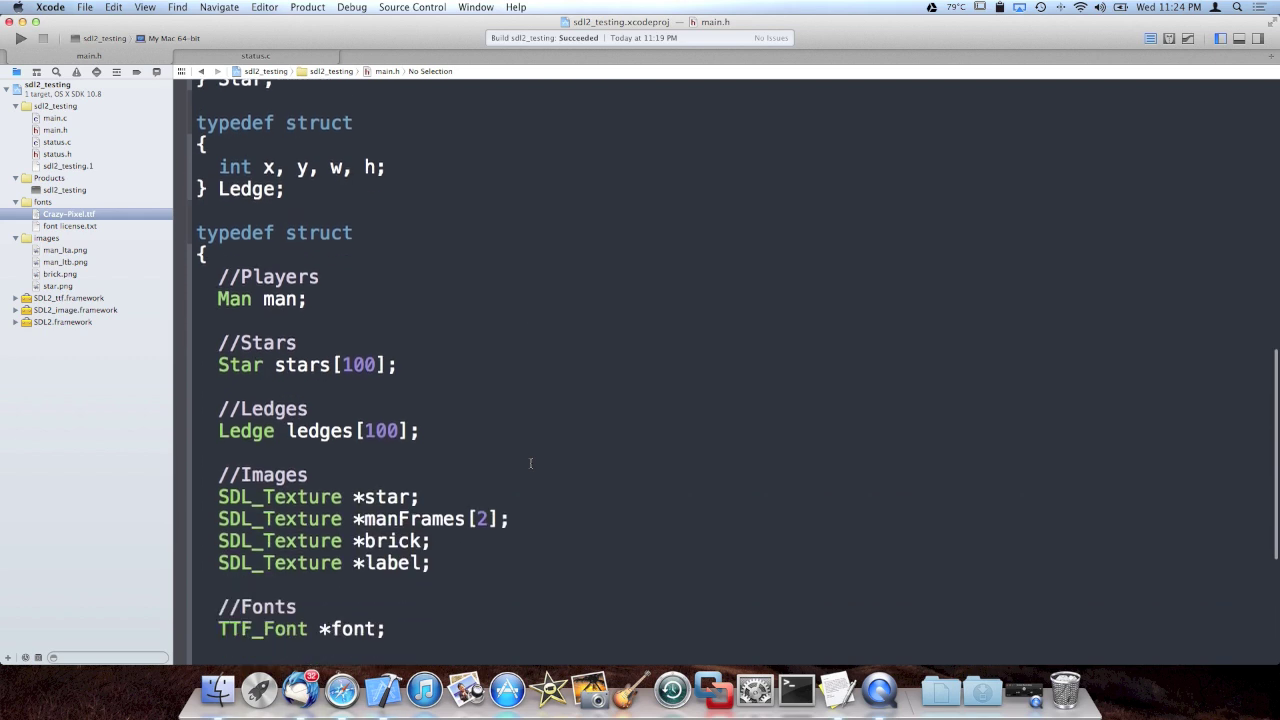
- Point out the TTF_Font font field and the label texture field in GameState
click(284, 630)
scroll(435, 563, down, 2)
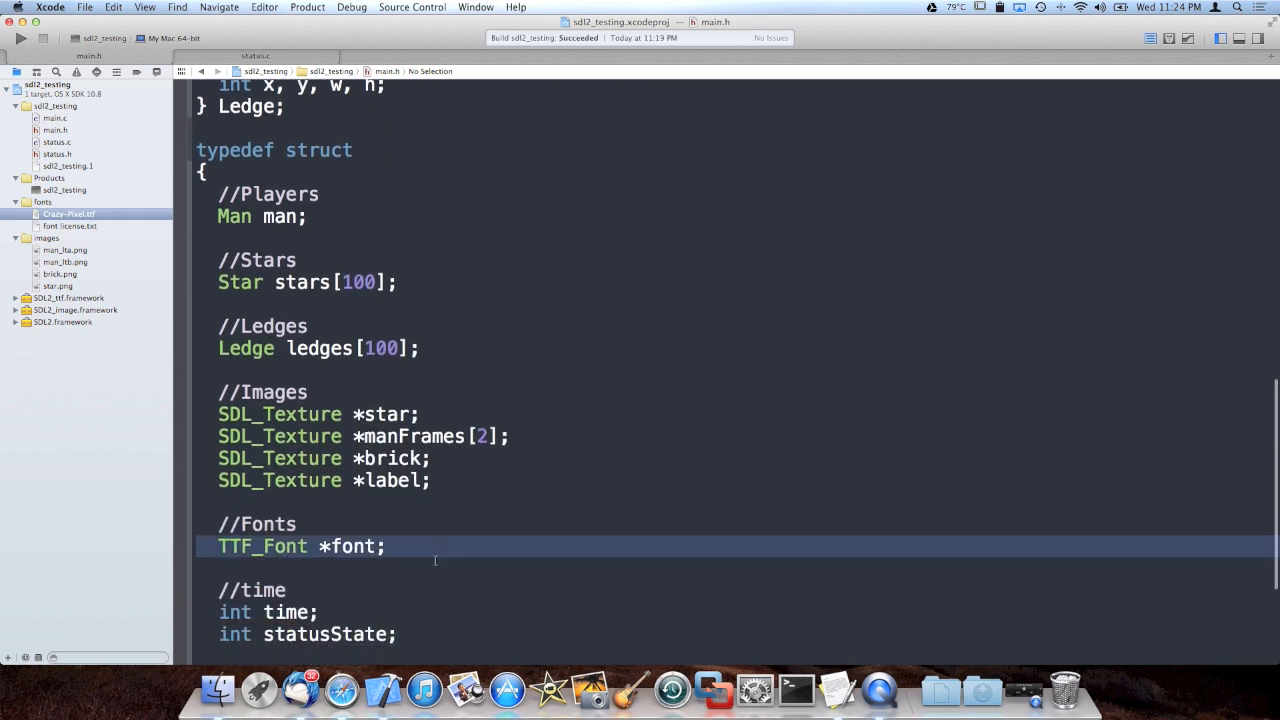
scroll(435, 563, down, 3)
scroll(435, 561, down, 1)
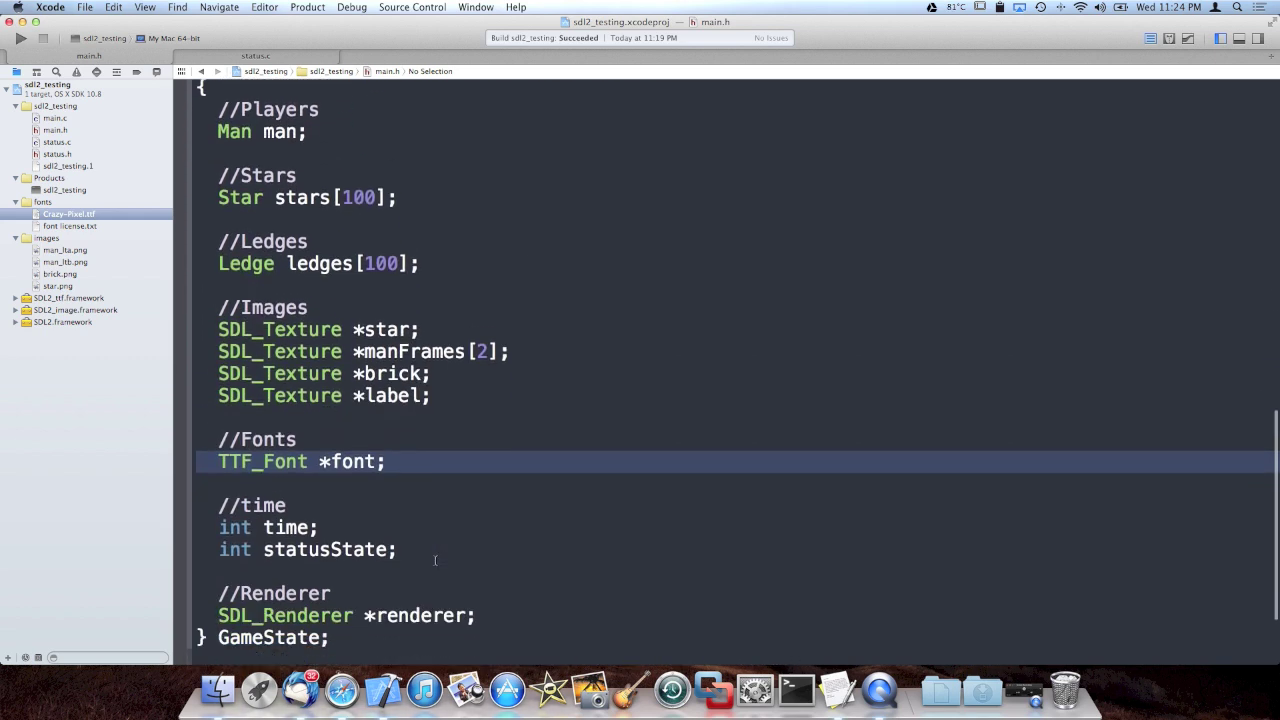
double_click(390, 395)
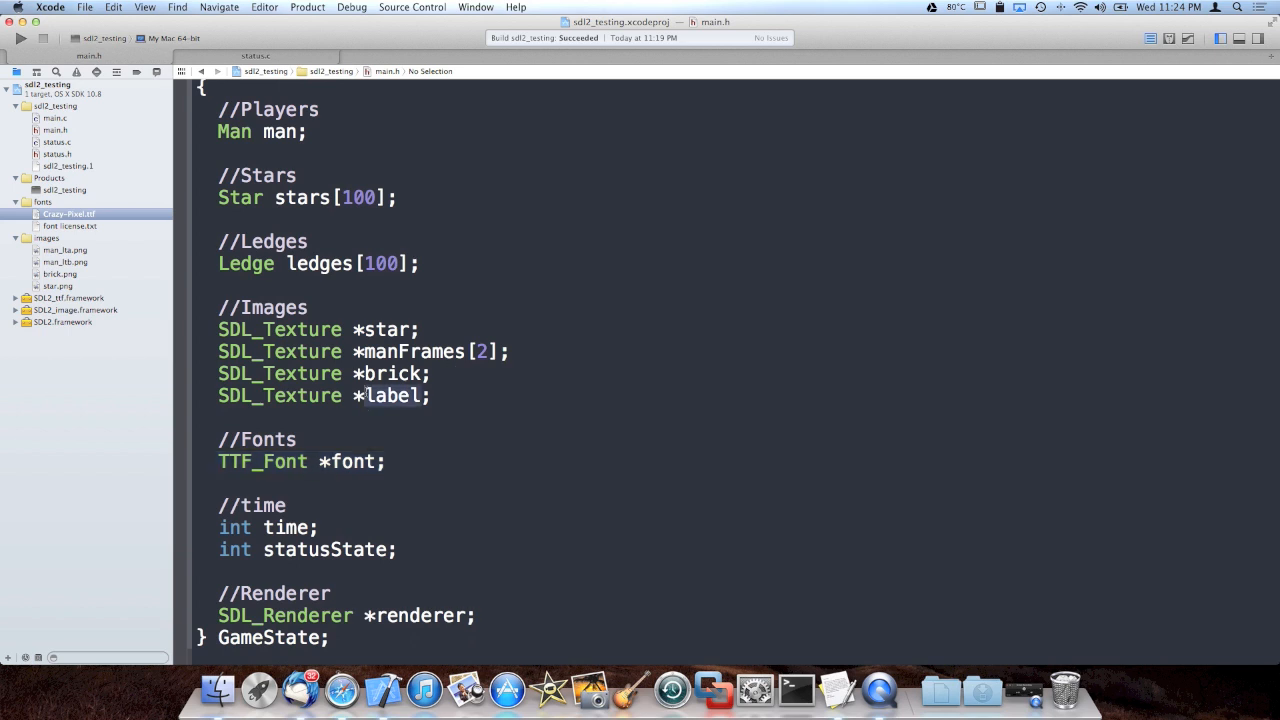
drag(365, 395, 430, 395)
key(Home)
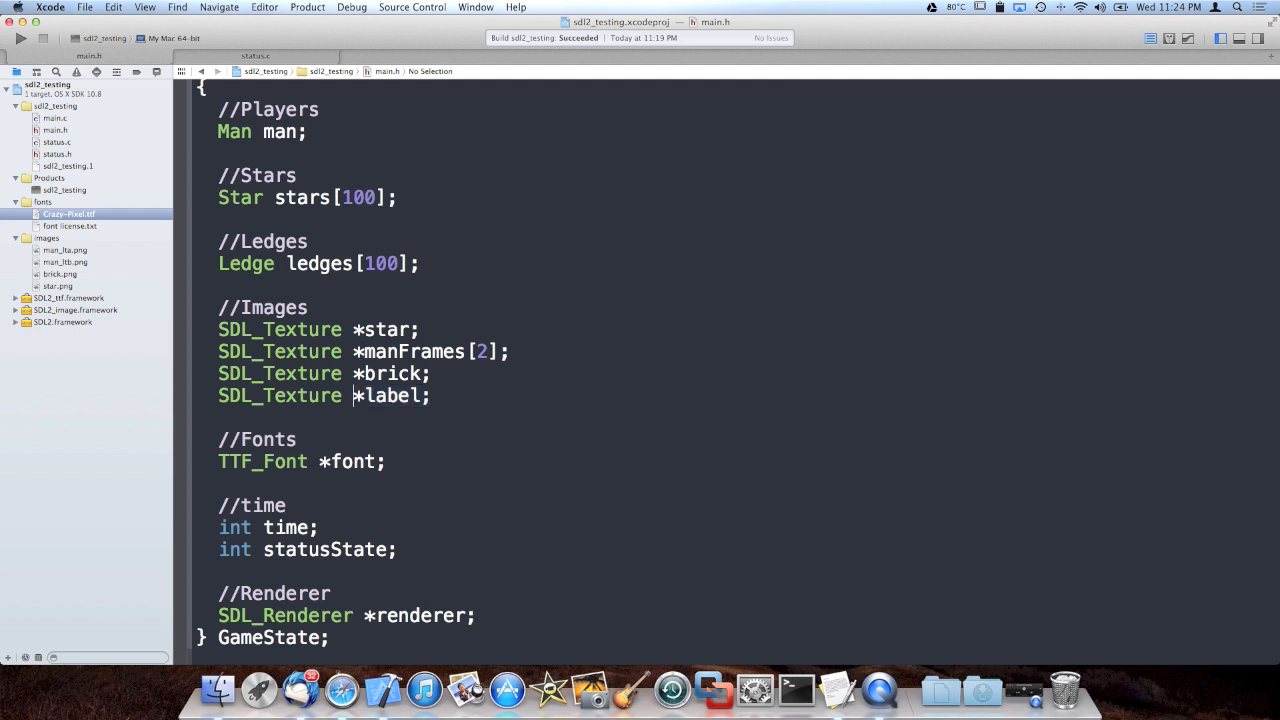
- Switch to main.c and jump to the first 'ttf' match via Find
key(ctrl+super+Up)
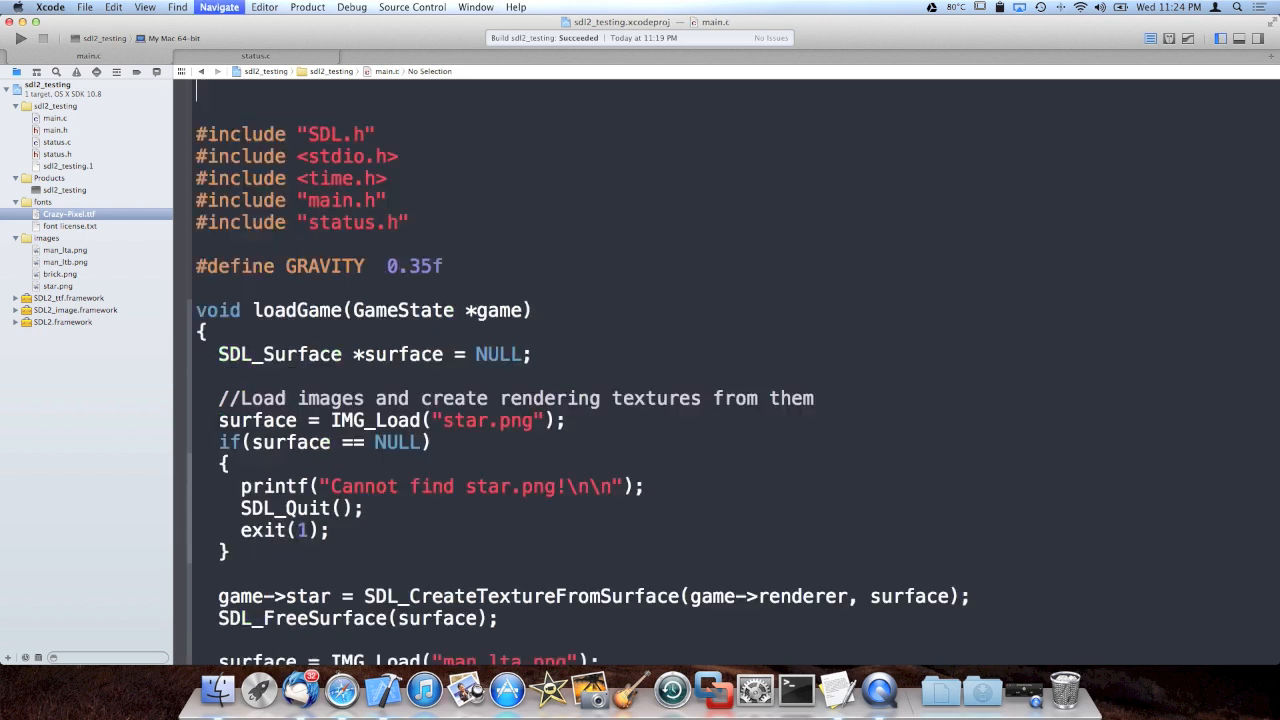
key(super+f)
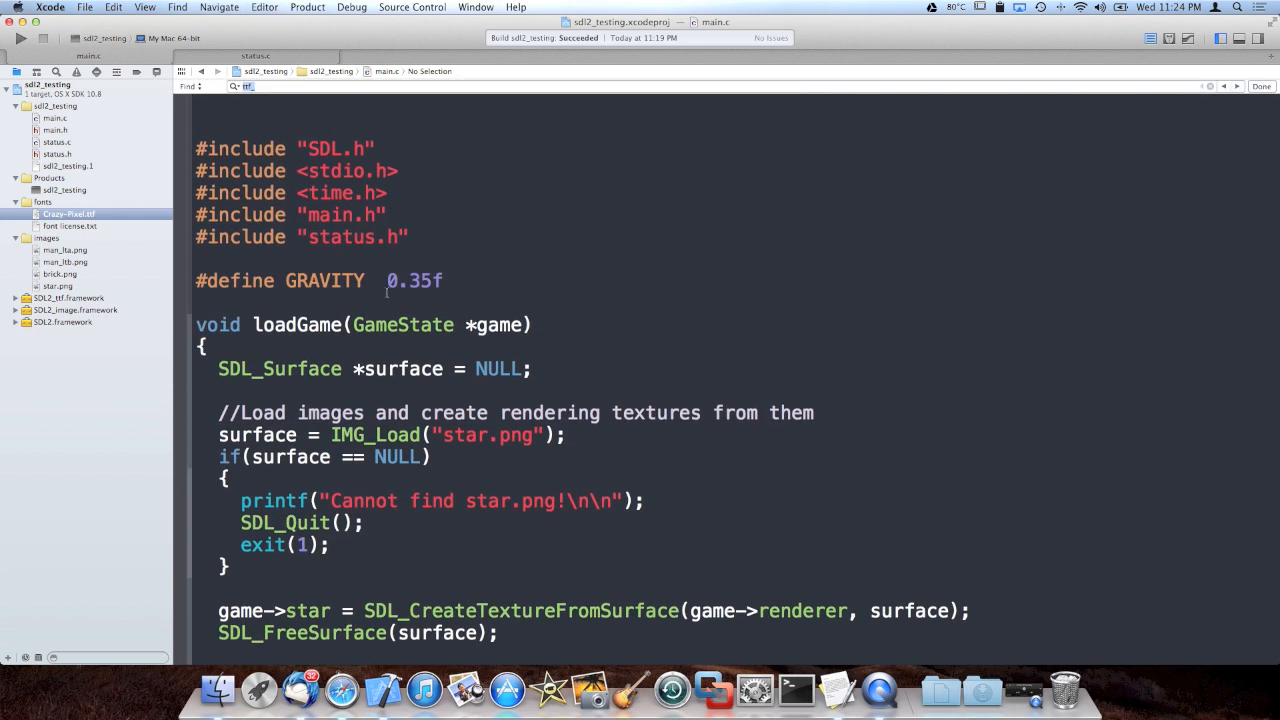
text(load_)
text(fo)
key(super+a)
text(ttf)
key(Escape)
- Walk through TTF_OpenFont loading Crazy-Pixel.ttf at size 48 and its error check
double_click(462, 365)
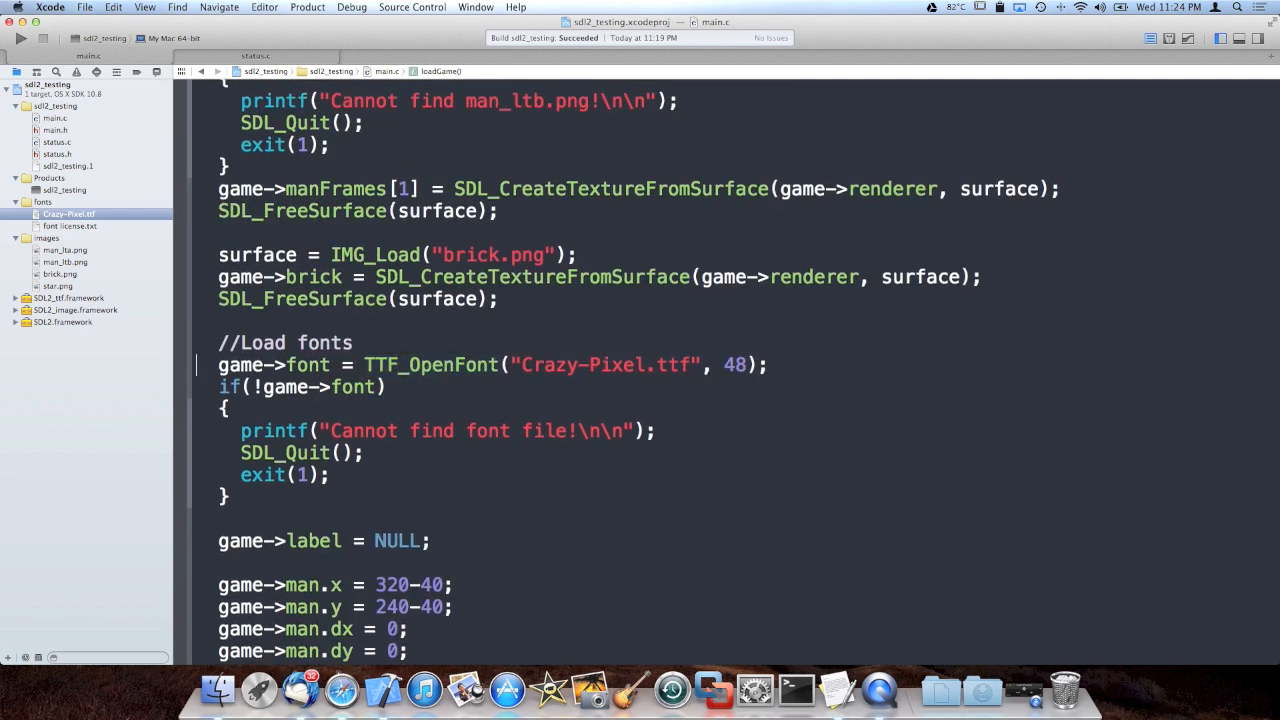
triple_click(462, 365)
click(525, 381)
double_click(450, 365)
double_click(550, 365)
click(642, 383)
double_click(673, 367)
double_click(735, 365)
click(607, 434)
scroll(604, 445, down, 5)
scroll(600, 448, down, 2)
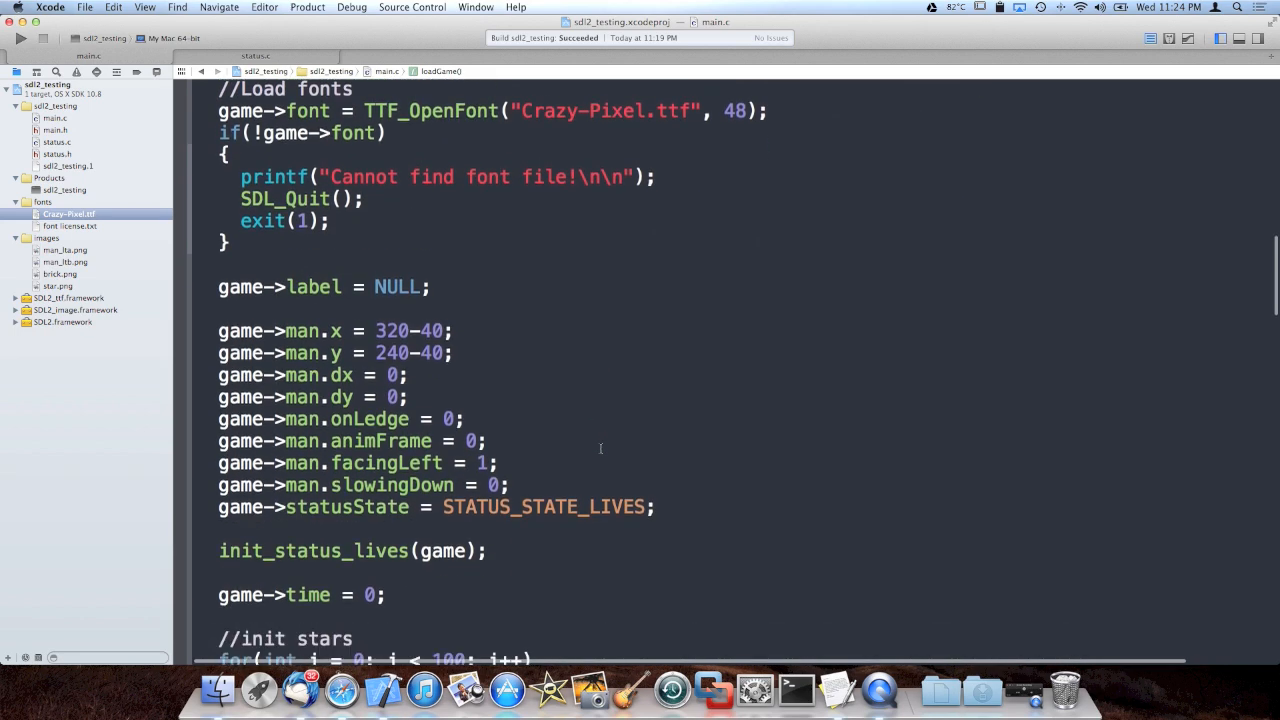
scroll(600, 448, down, 2)
scroll(600, 448, down, 10)
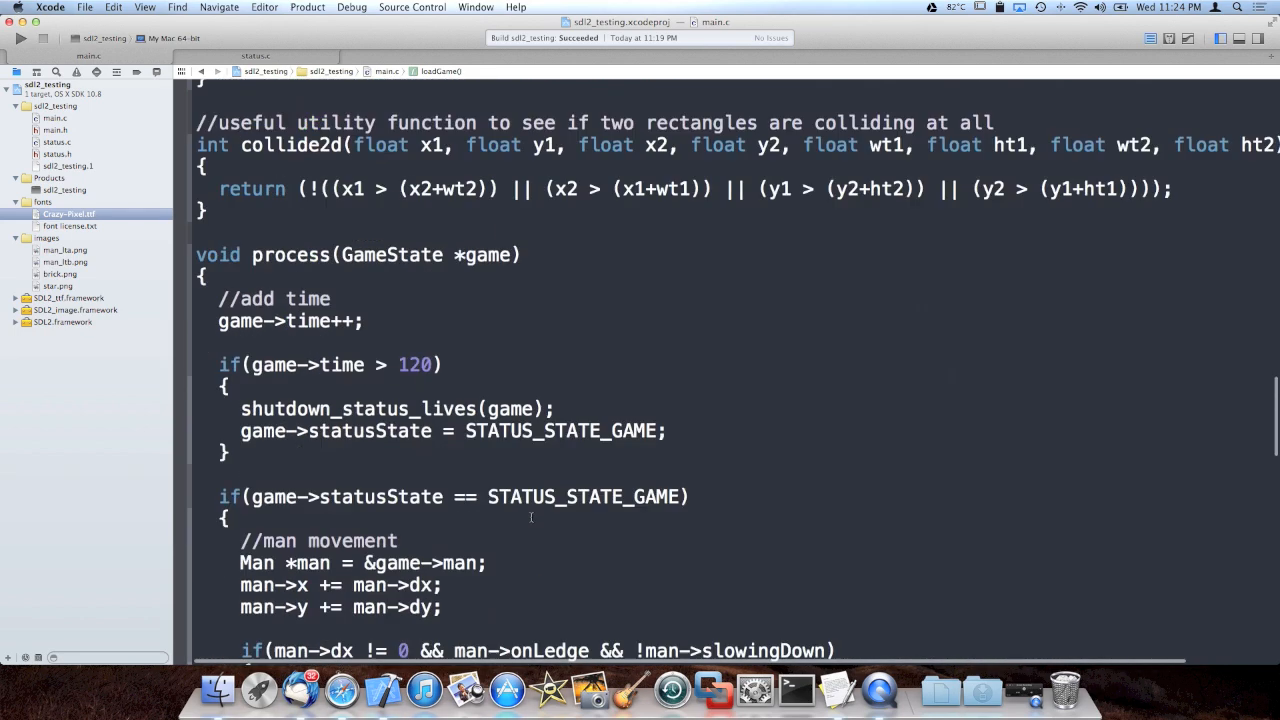
scroll(600, 448, down, 10)
scroll(527, 515, down, 10)
scroll(527, 515, down, 10)
scroll(527, 515, down, 5)
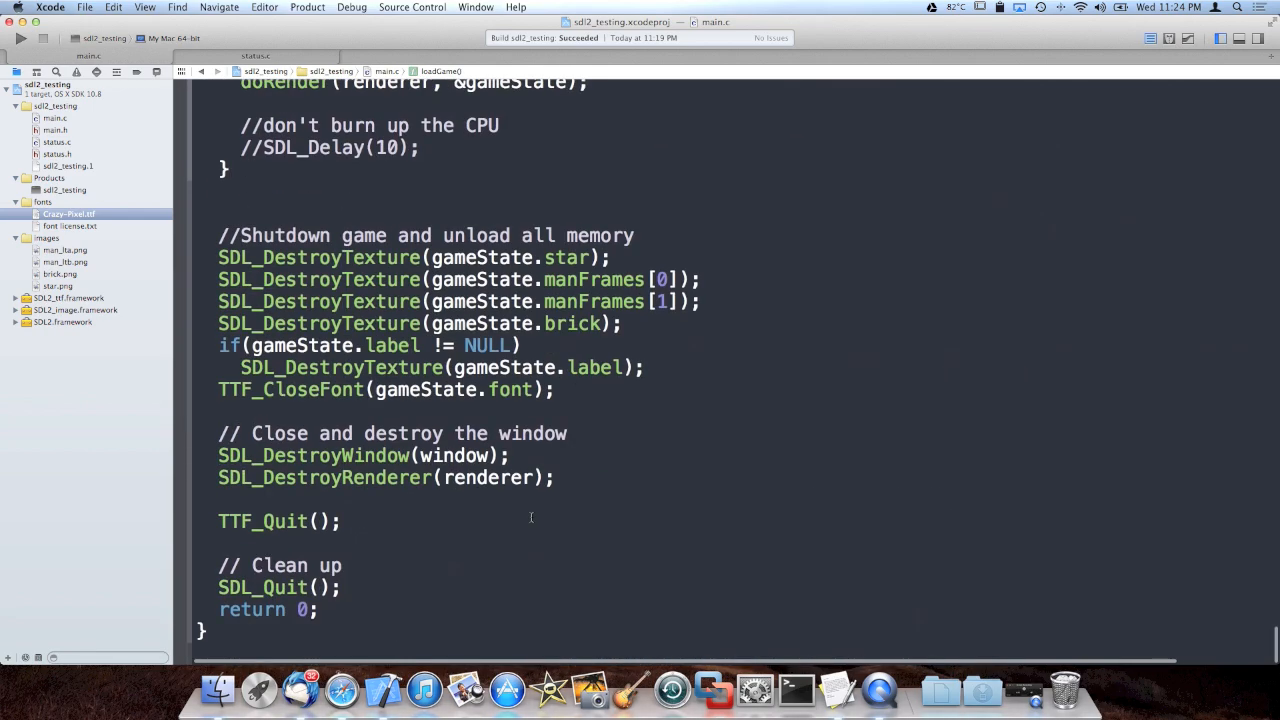
click(405, 390)
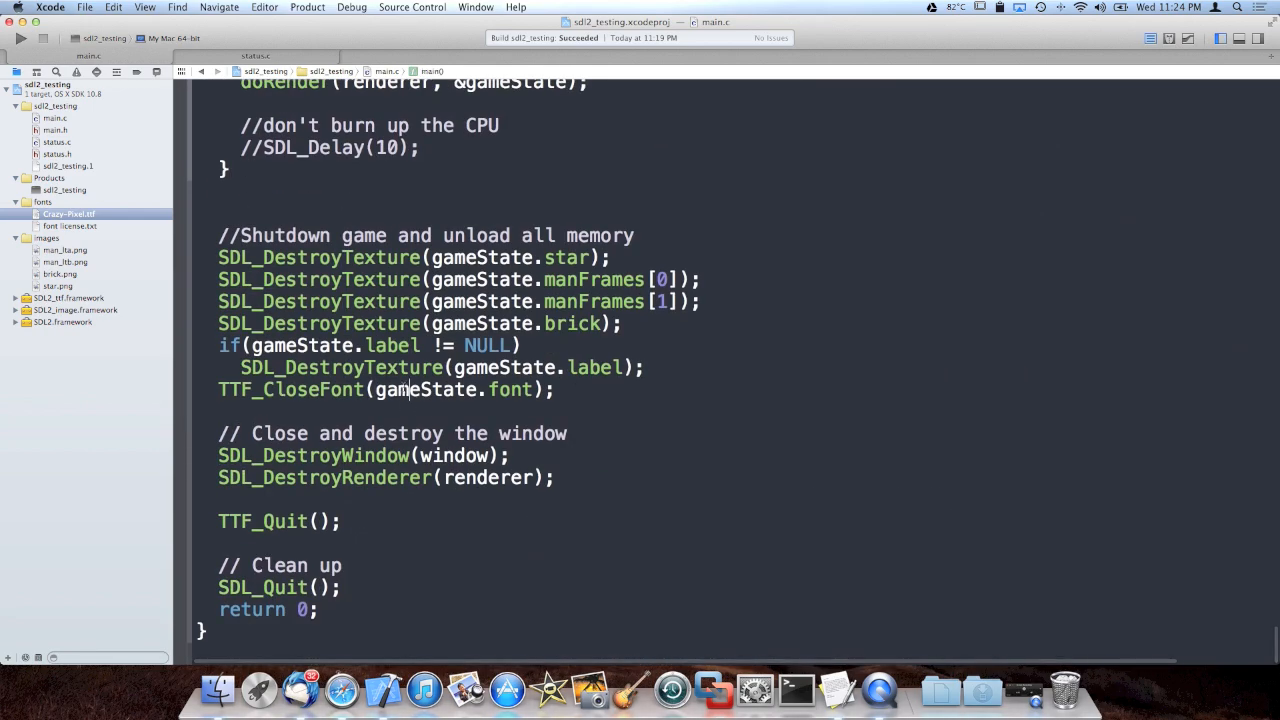
click(288, 520)
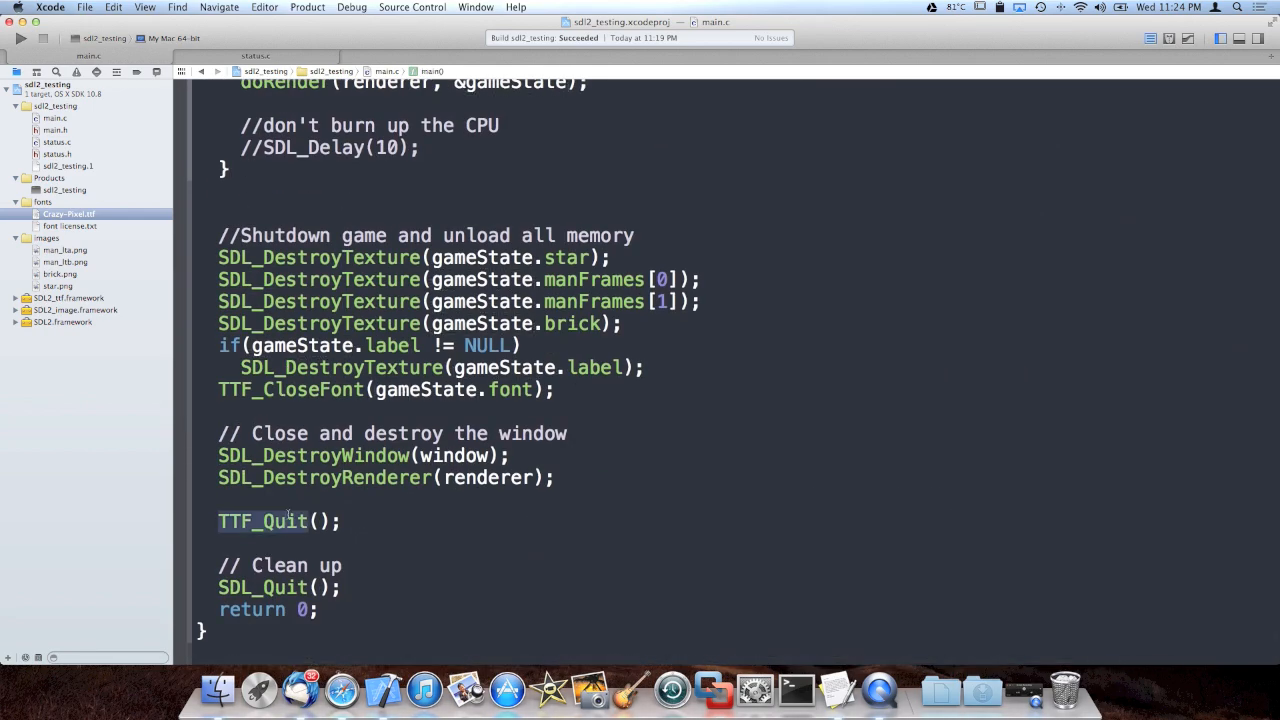
scroll(290, 514, up, 10)
scroll(290, 450, up, 5)
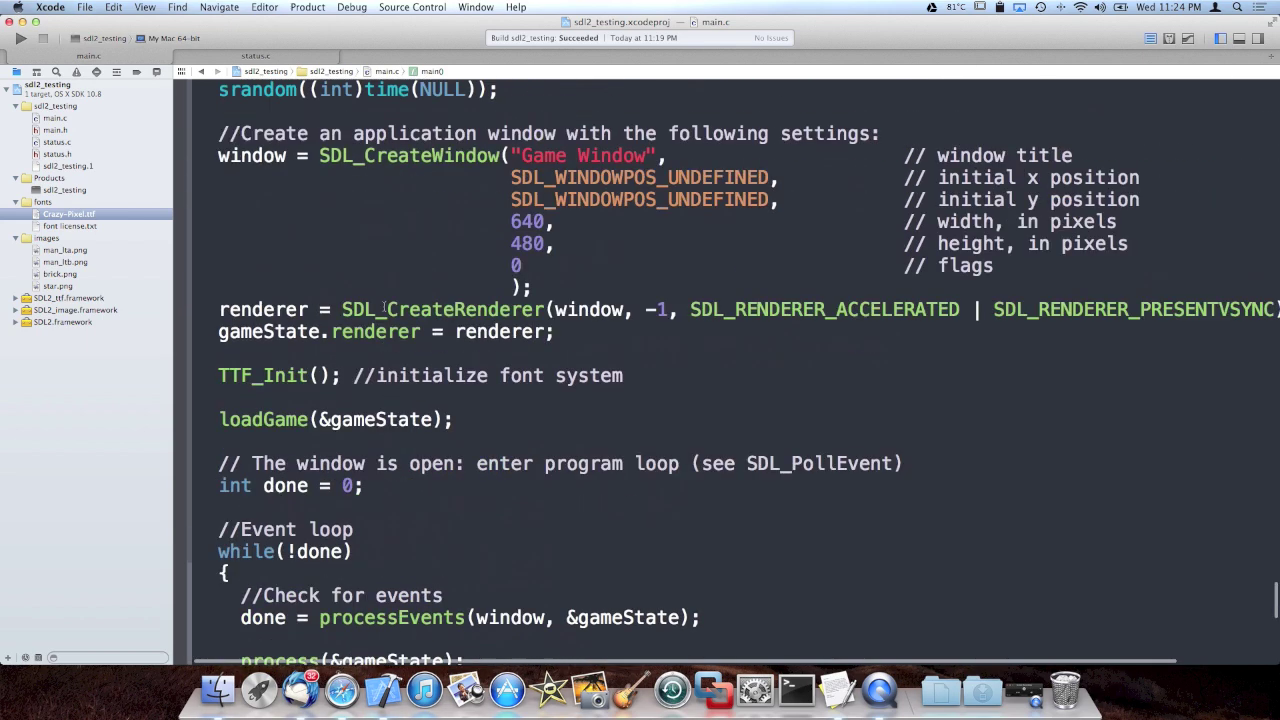
click(248, 376)
scroll(370, 380, down, 5)
scroll(370, 380, down, 5)
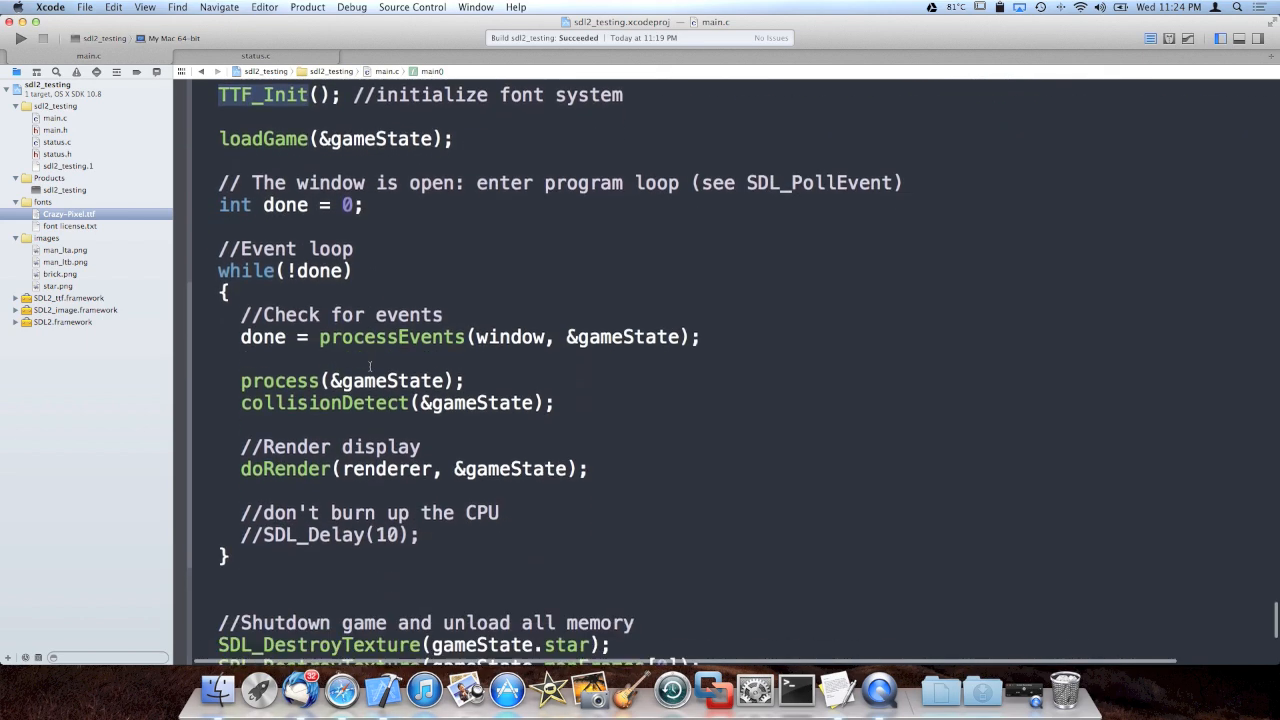
scroll(370, 380, down, 5)
scroll(370, 365, down, 3)
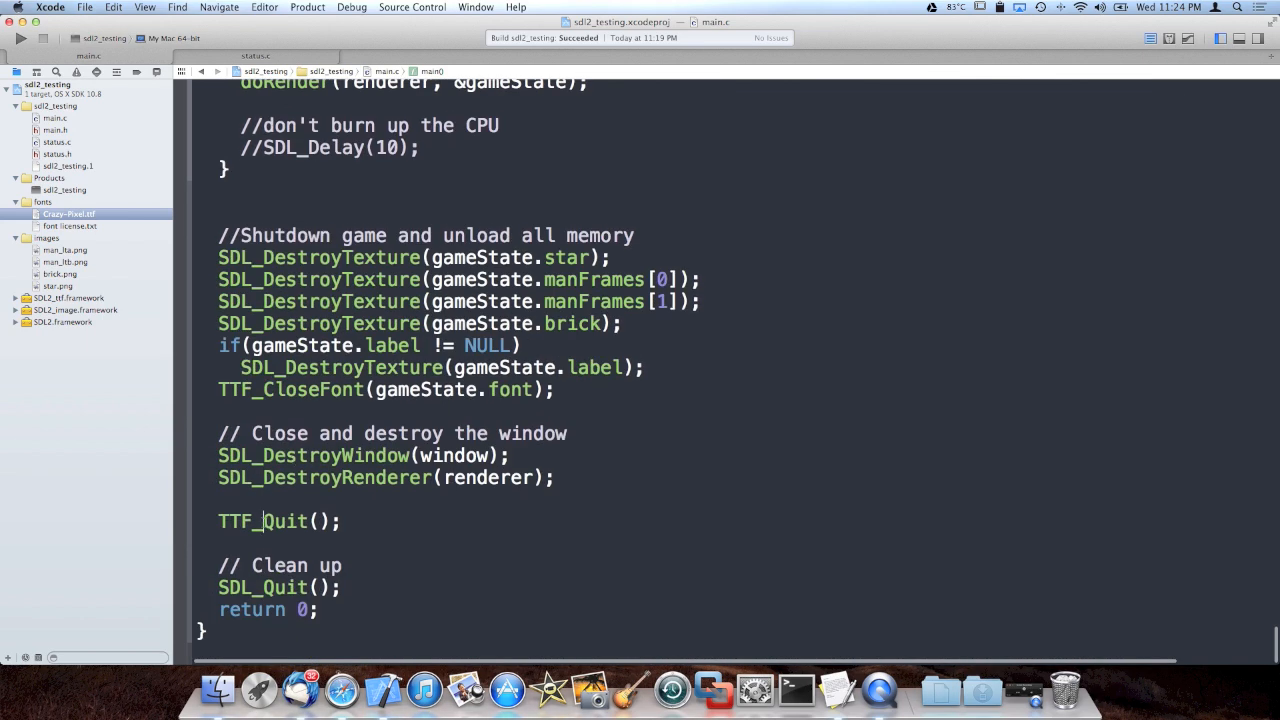
click(262, 520)
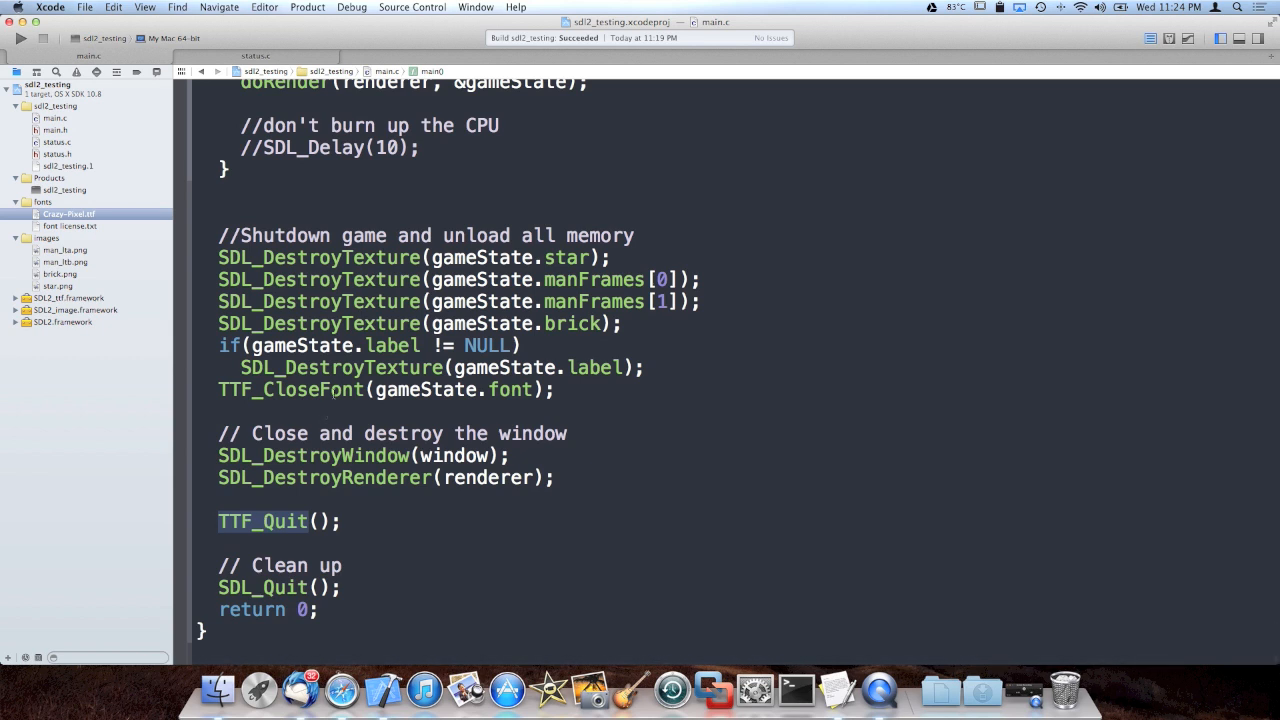
click(332, 390)
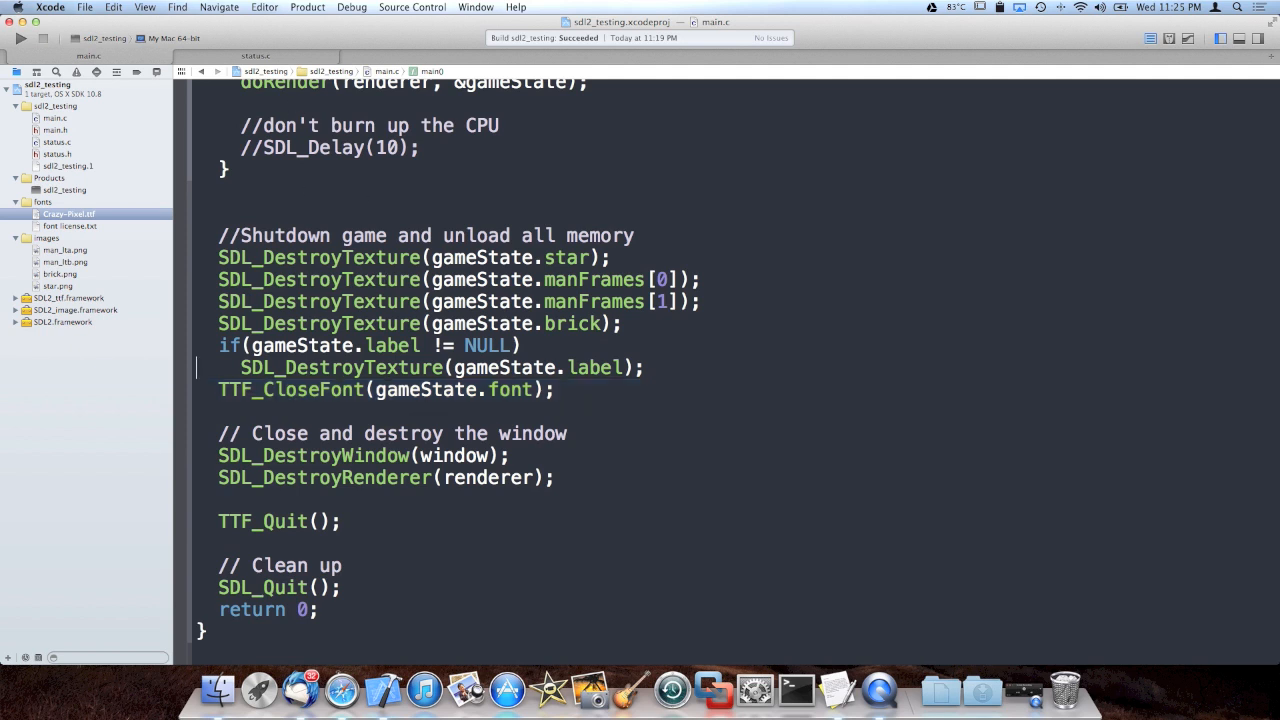
key(Up)
key(Up)
key(shift+Down)
key(shift+Down)
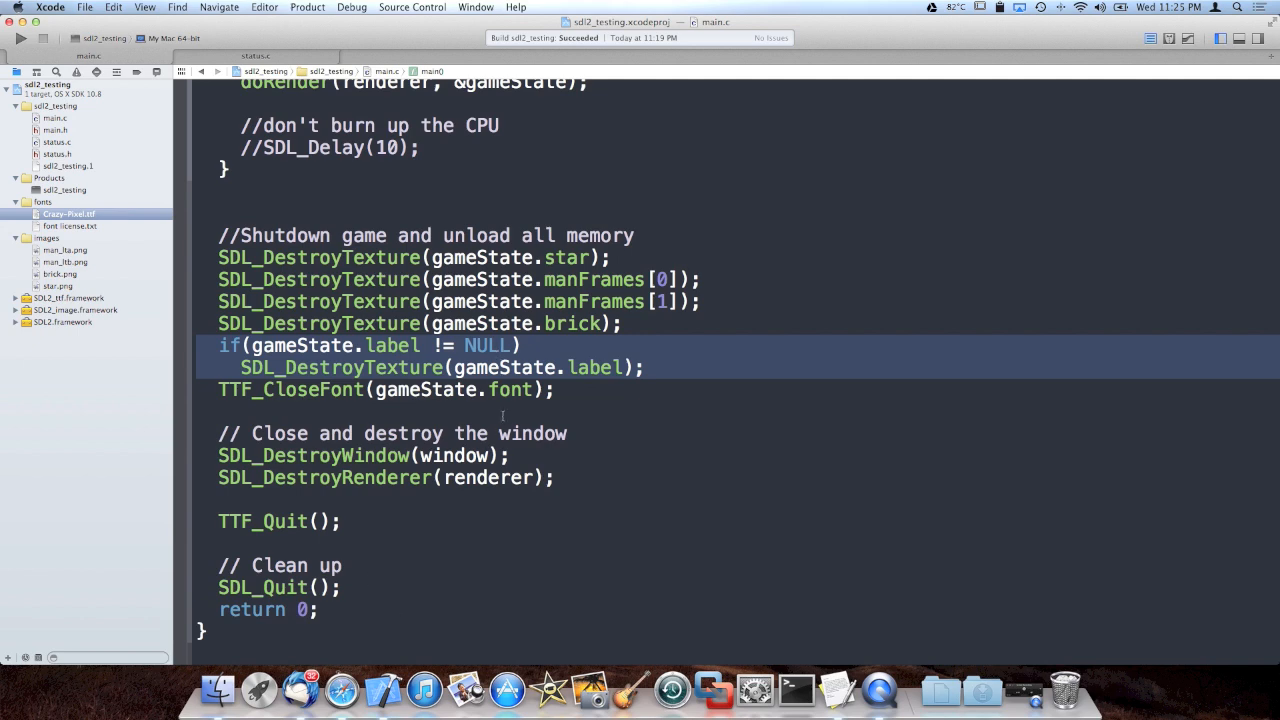
key(Left)
key(Down)
key(Up)
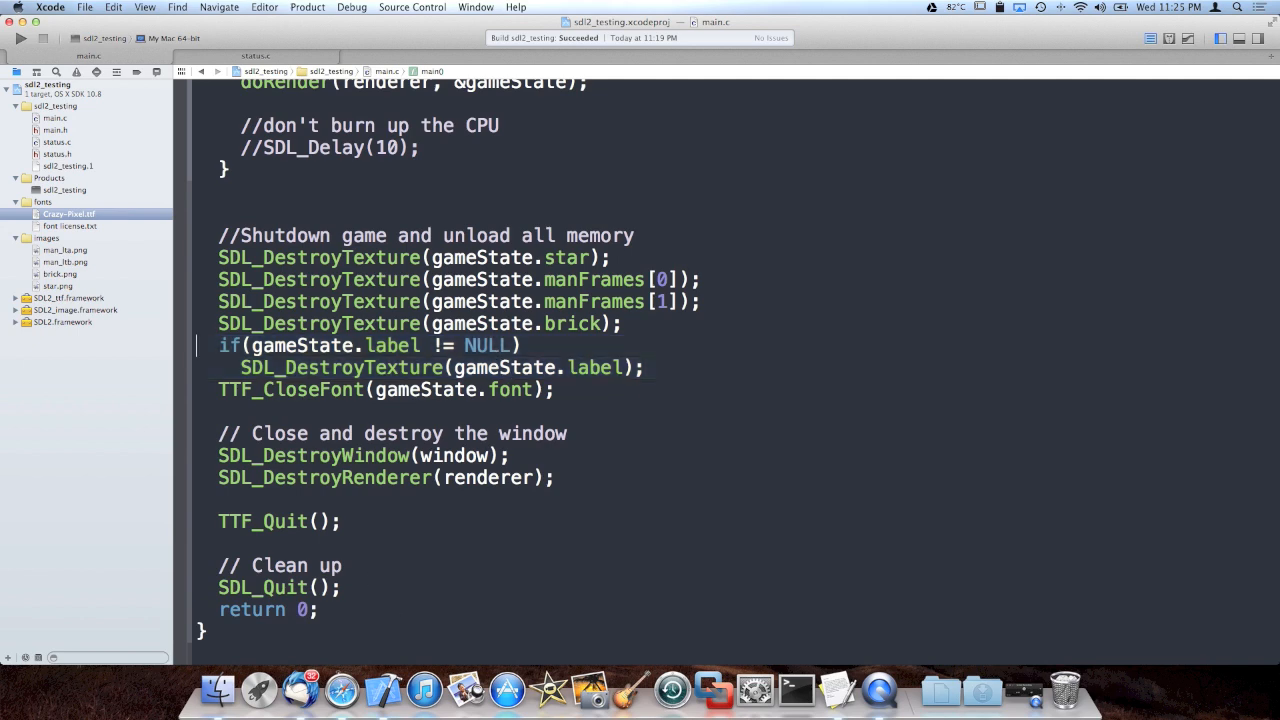
key(Down)
scroll(578, 260, up, 6)
scroll(578, 260, up, 4)
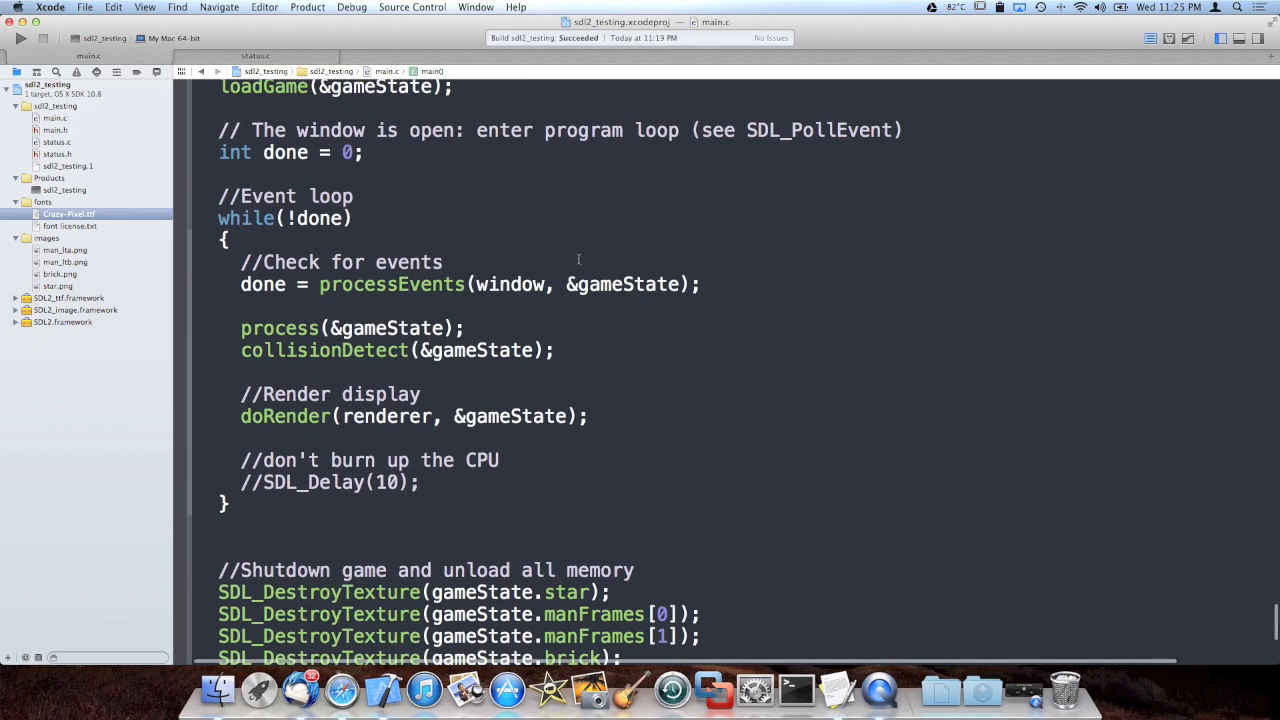
scroll(578, 260, up, 8)
- Revisit statusState and the STATUS_STATE_LIVES define in main.h, then move to status.c
key(ctrl+super+Up)
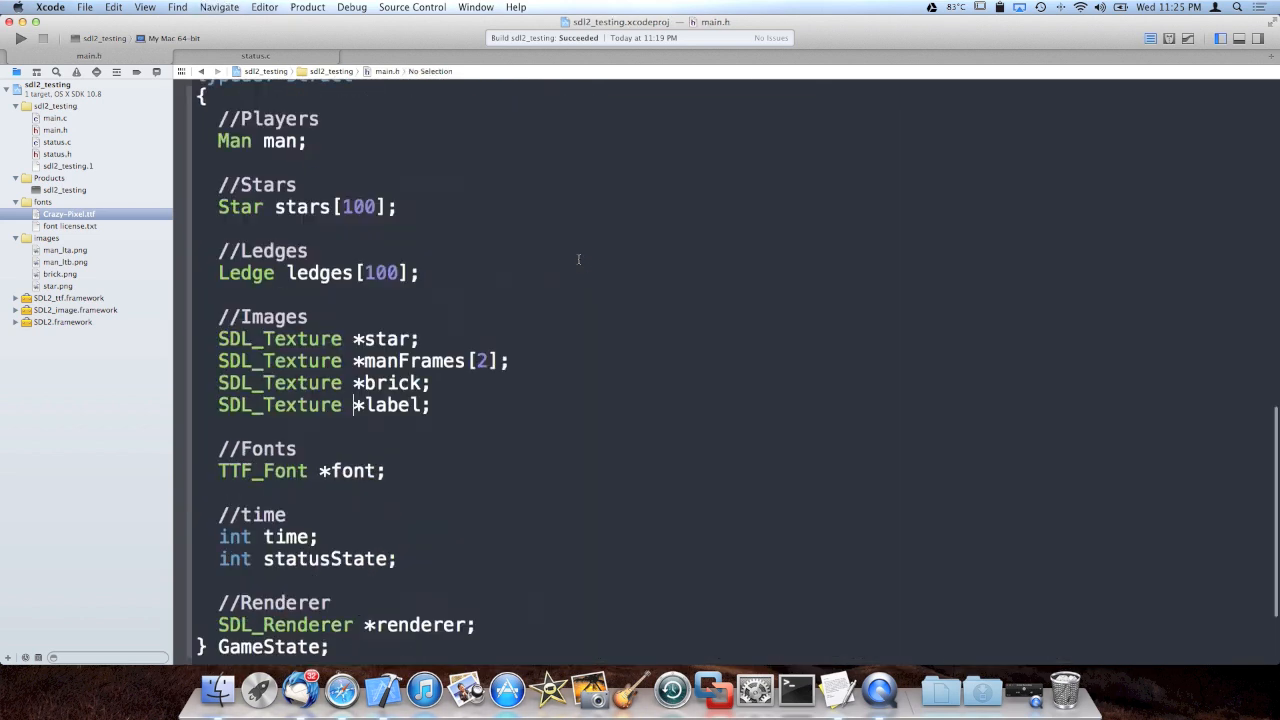
scroll(557, 268, up, 6)
scroll(557, 268, down, 5)
scroll(557, 268, down, 5)
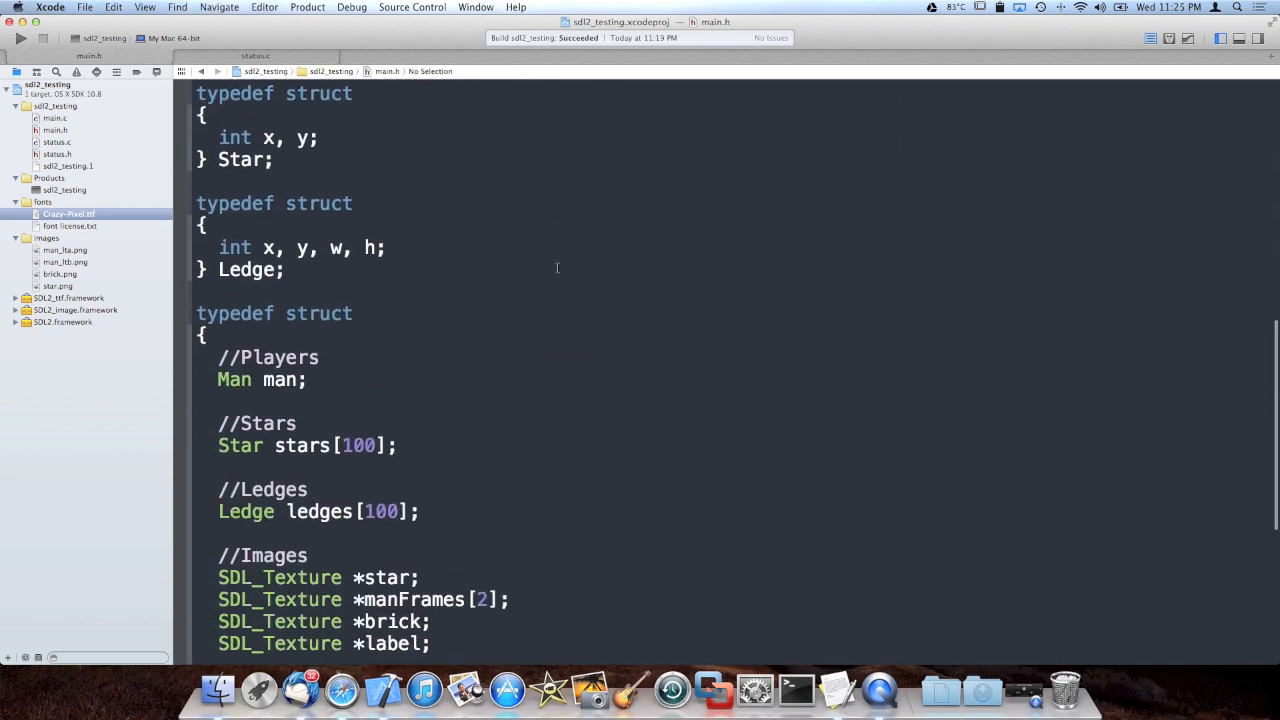
scroll(557, 268, down, 4)
scroll(508, 402, down, 4)
double_click(354, 440)
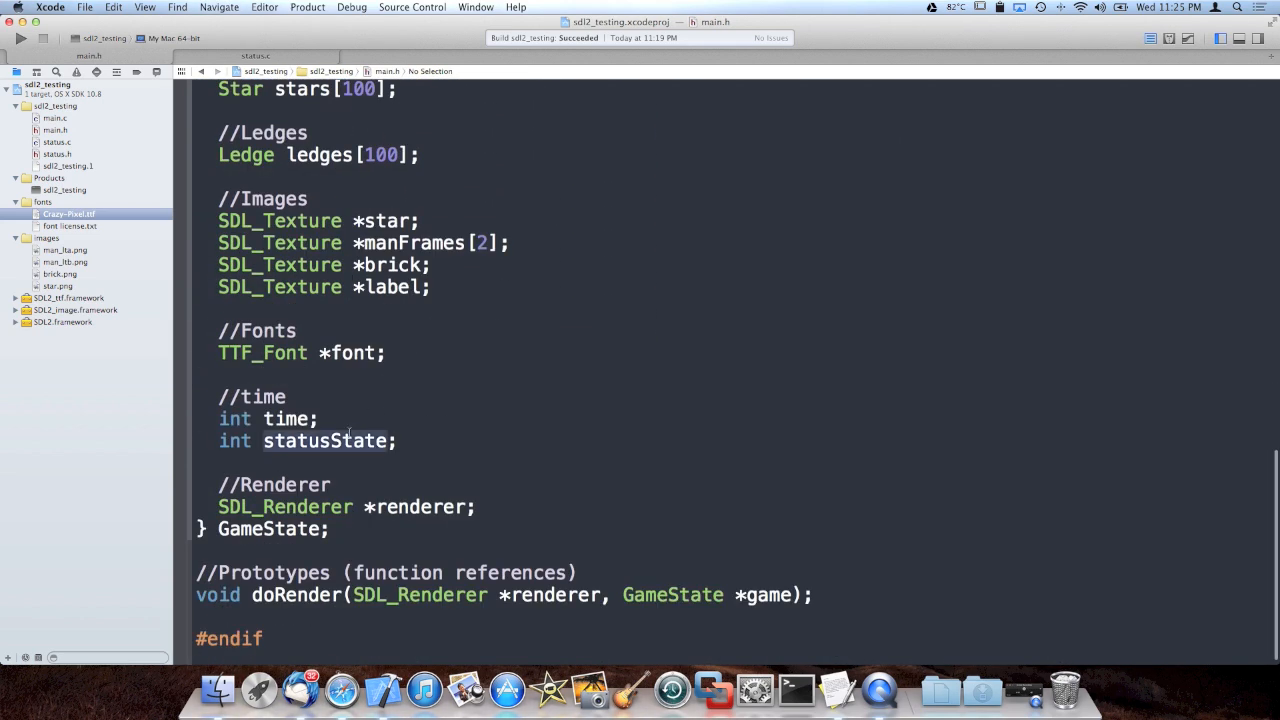
scroll(354, 425, up, 3)
scroll(400, 400, up, 8)
scroll(458, 357, up, 4)
scroll(458, 357, up, 4)
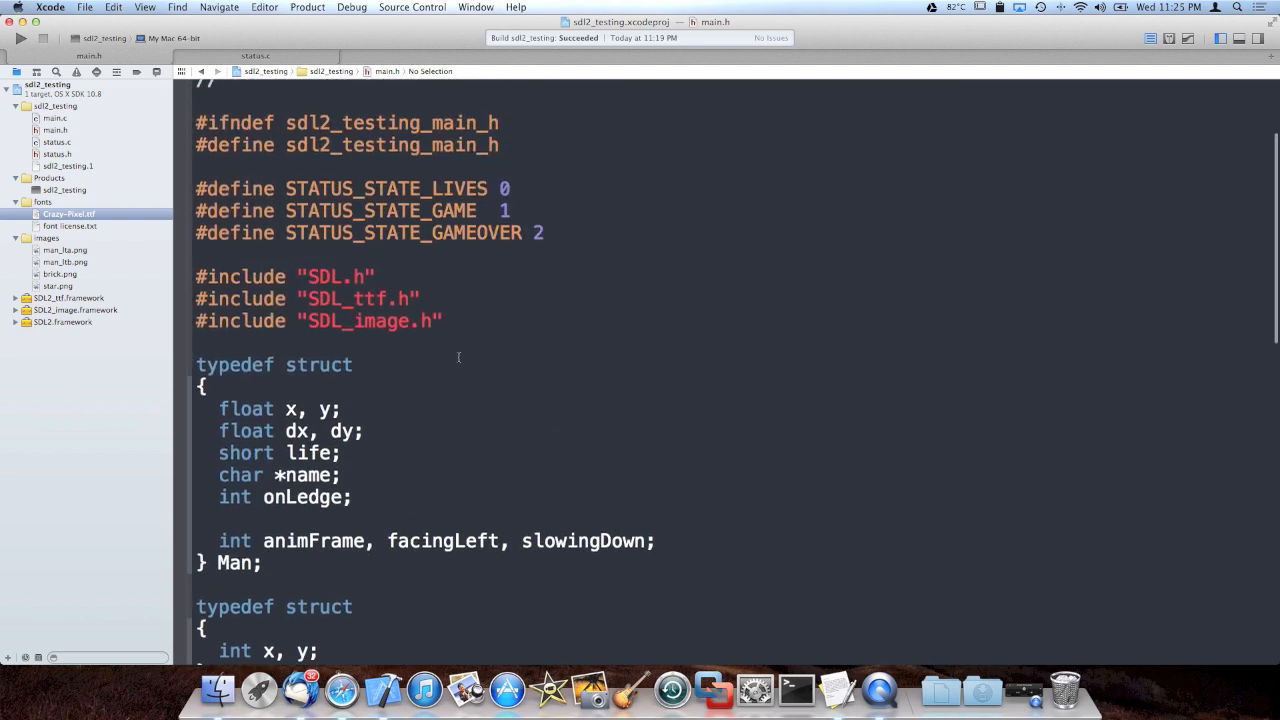
scroll(458, 357, up, 3)
scroll(456, 352, up, 2)
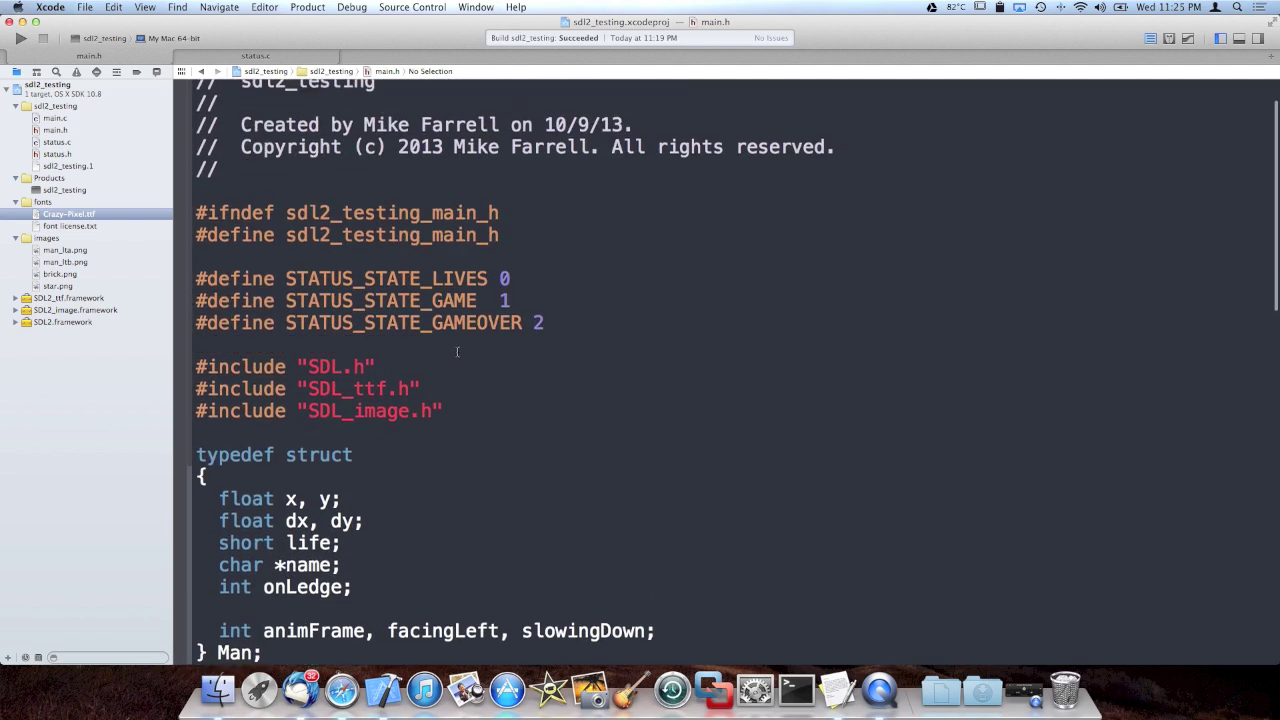
click(458, 300)
click(458, 278)
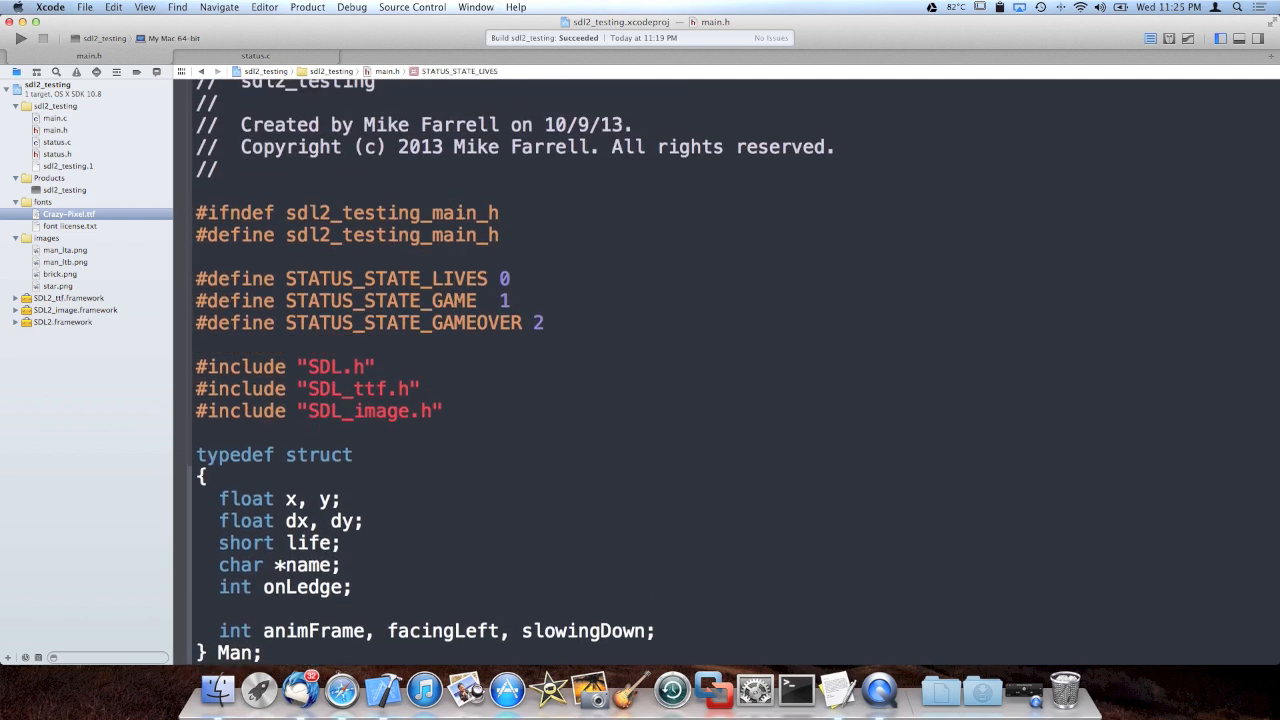
double_click(458, 278)
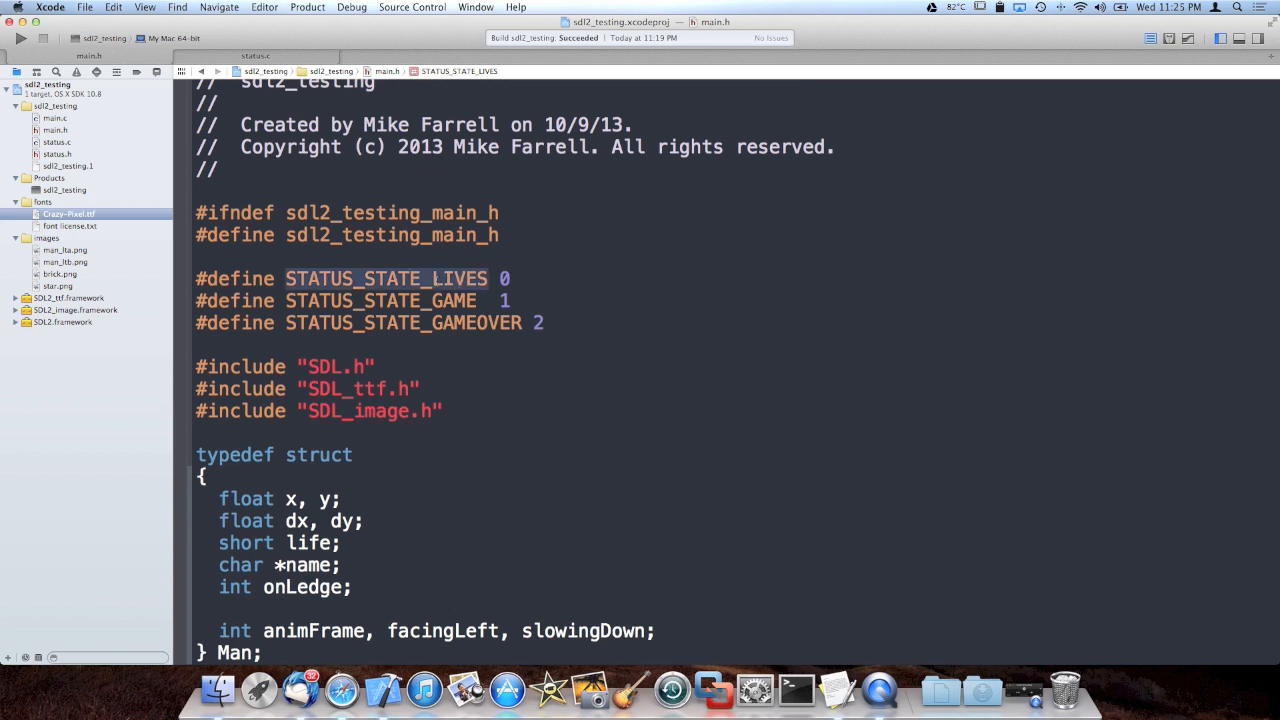
click(258, 56)
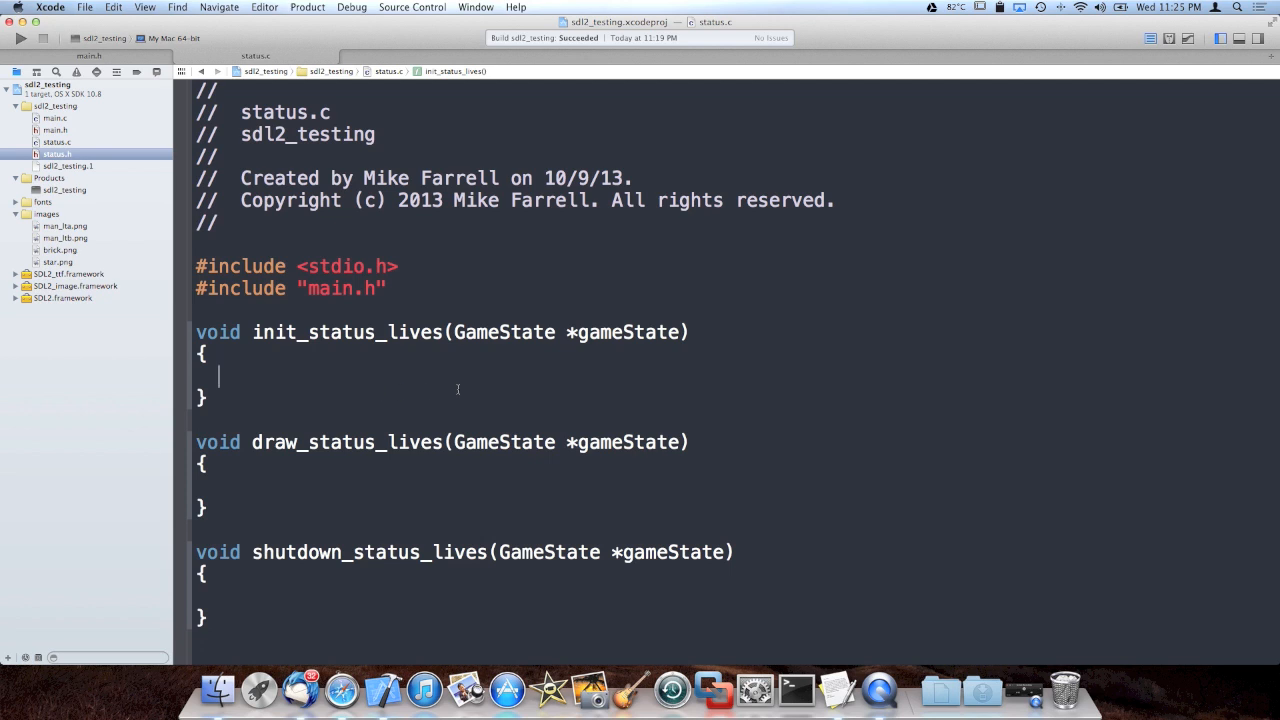
- Highlight the three empty status-lives functions and settle inside init_status_lives
double_click(400, 332)
key(super+Left)
key(super+shift+Down)
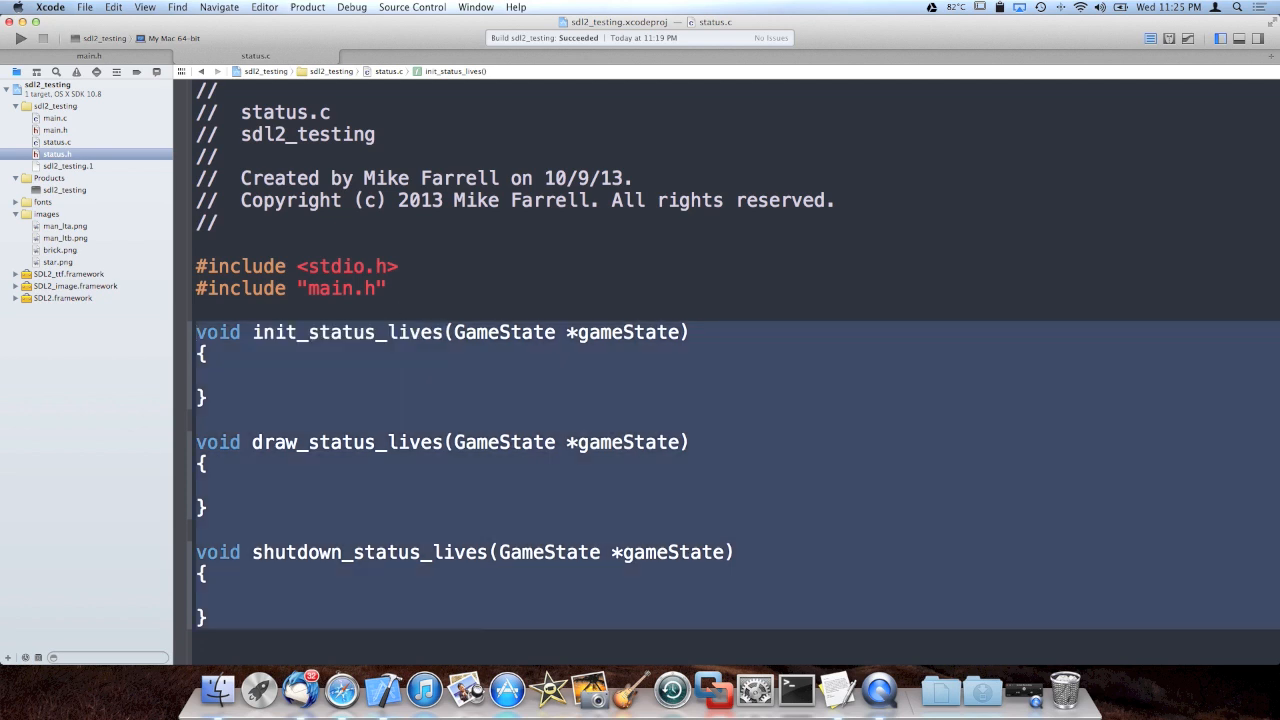
click(389, 378)
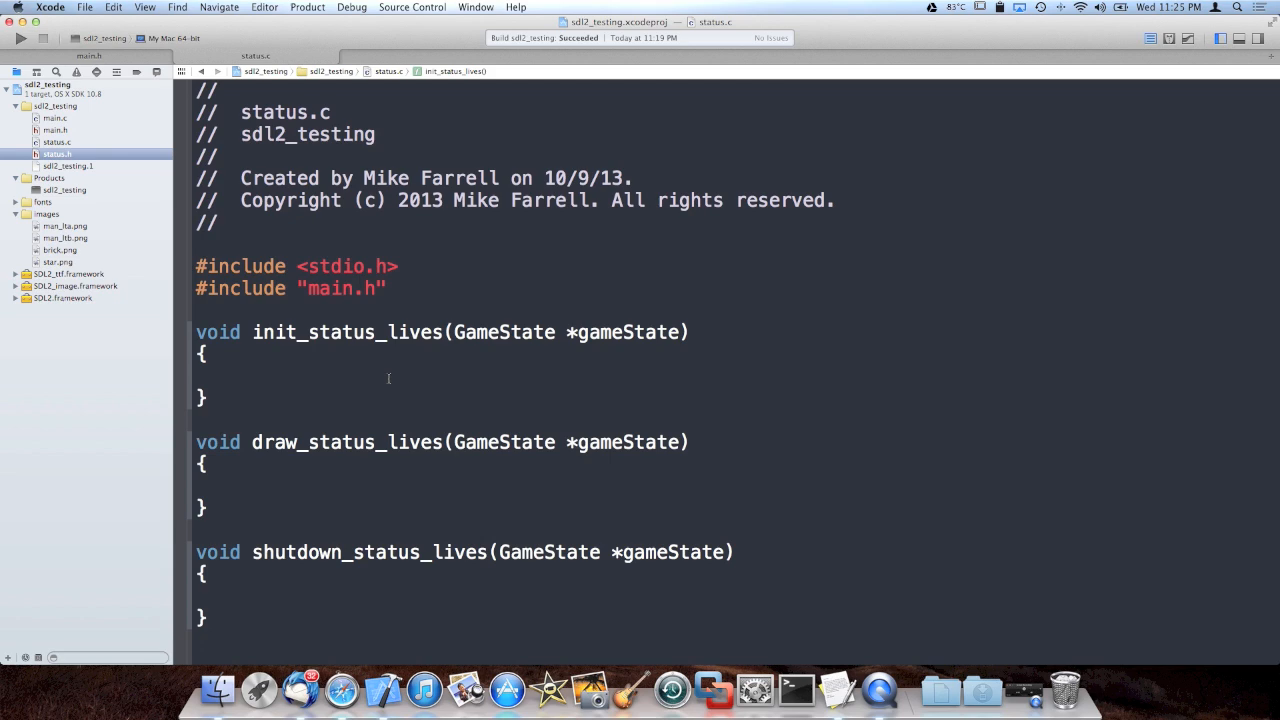
- Copy the text-rendering snippet from TextEdit and paste it into init_status_lives
key(super+Tab)
key(super+Tab)
key(super+a)
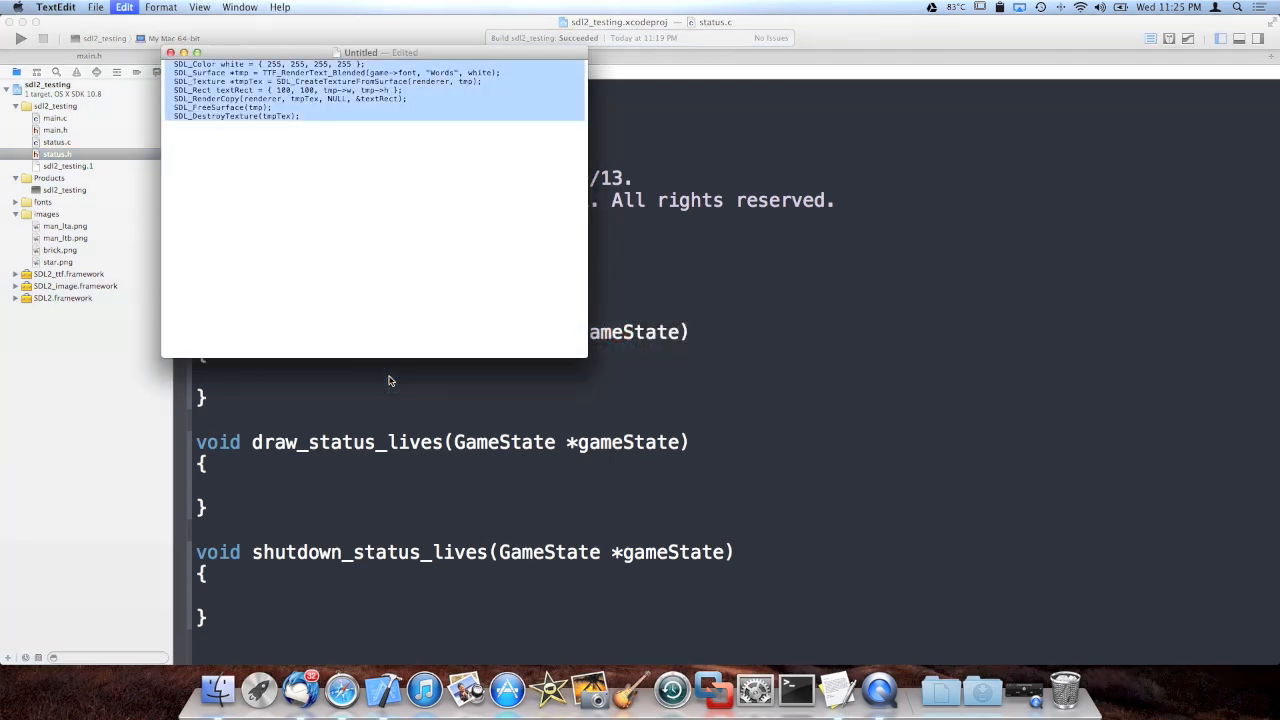
key(super+c)
key(super+Tab)
key(super+v)
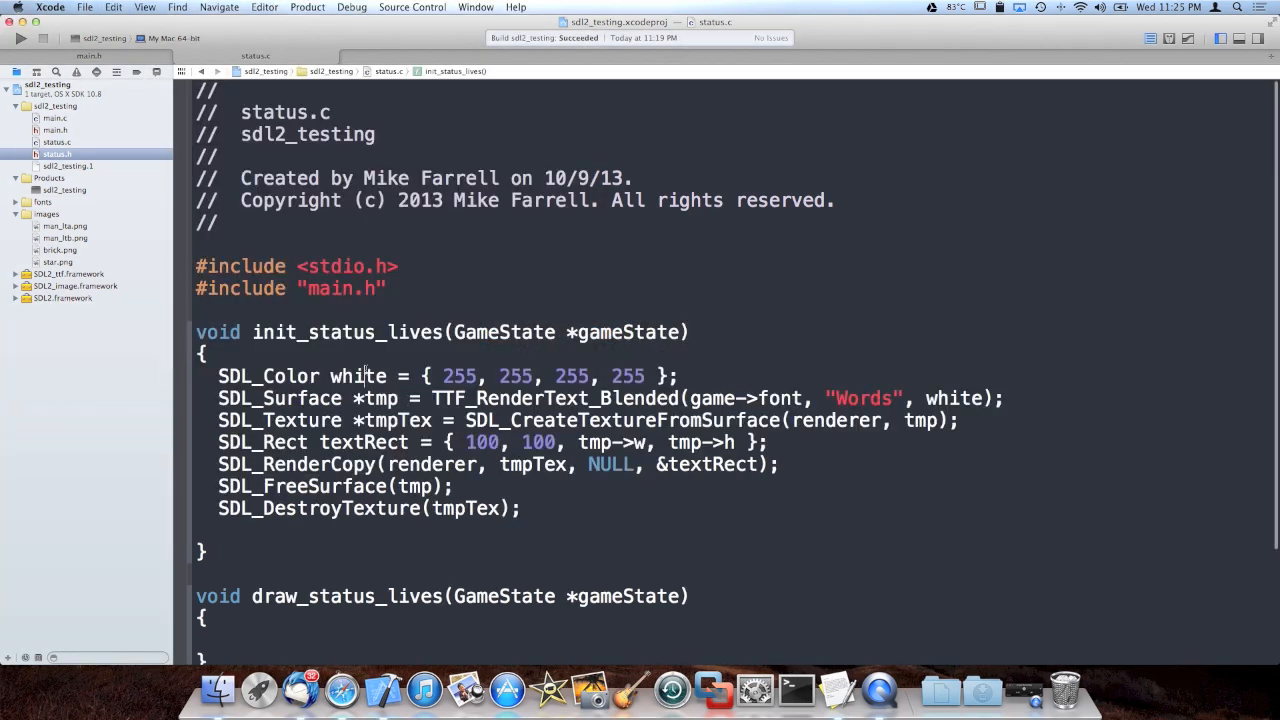
key(Return)
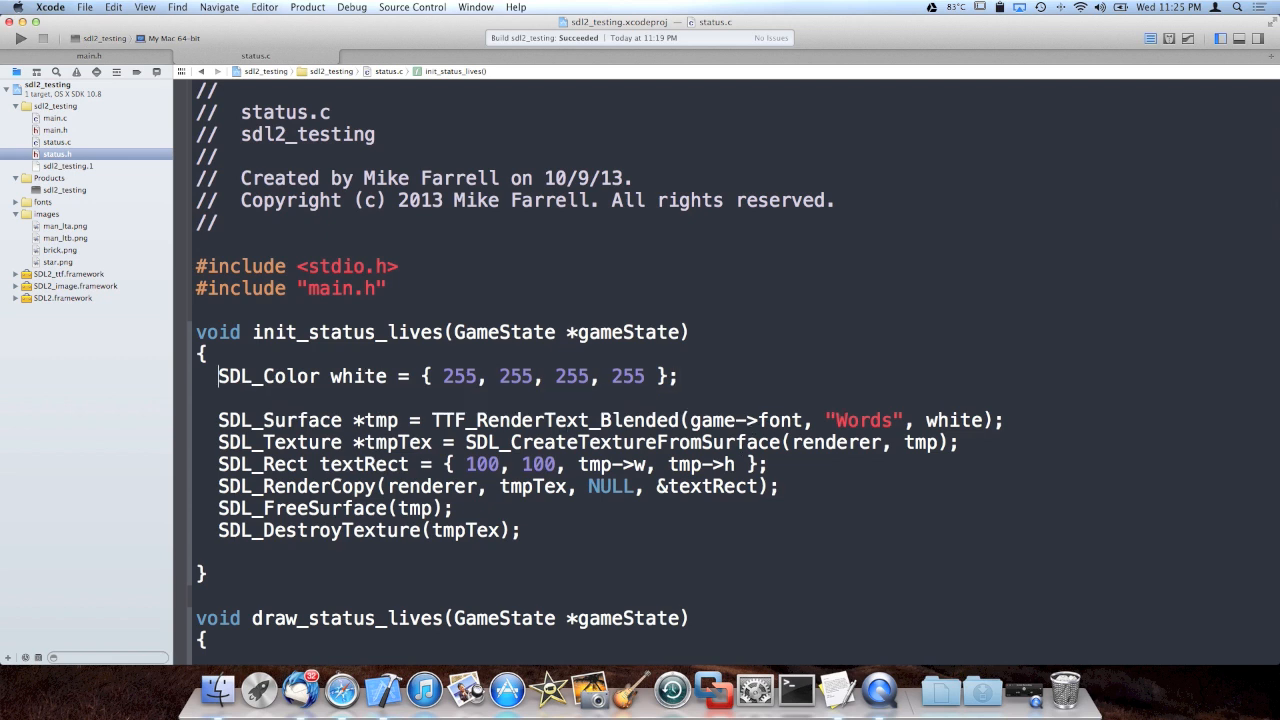
- Review the pasted 'Words' string, renderer argument and SDL_CreateTextureFromSurface call
double_click(853, 443)
double_click(852, 421)
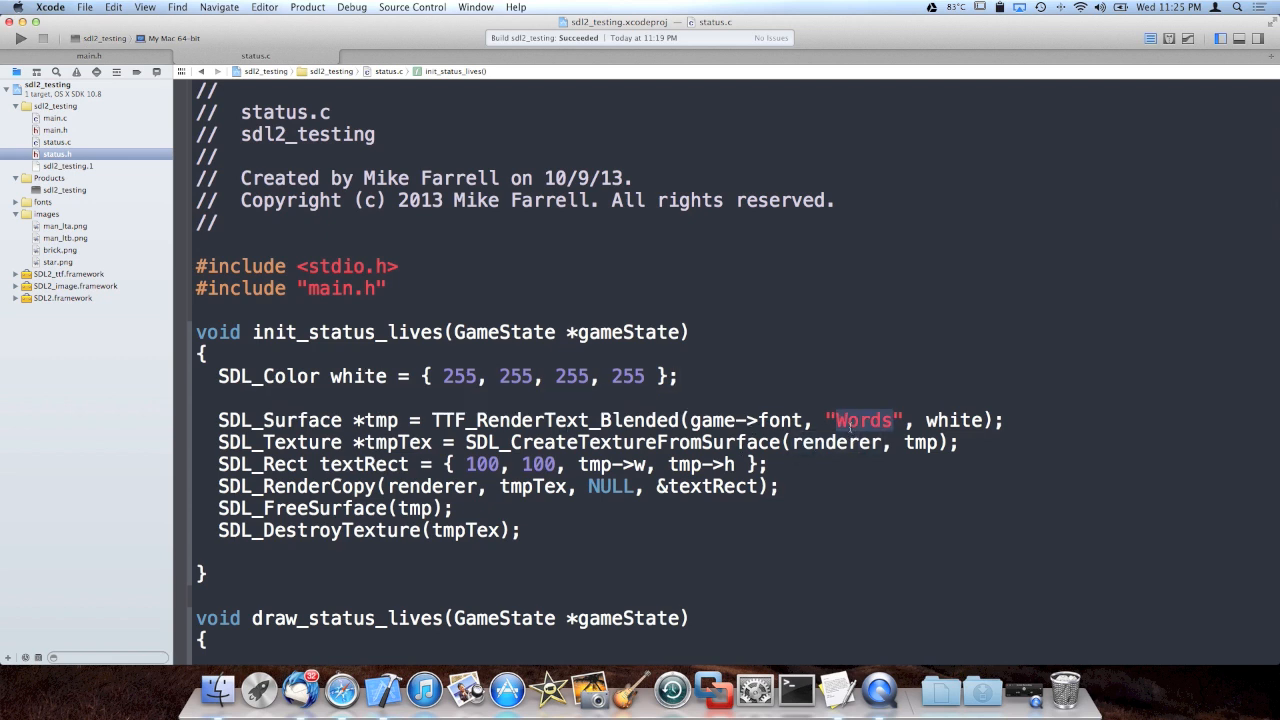
key(Right)
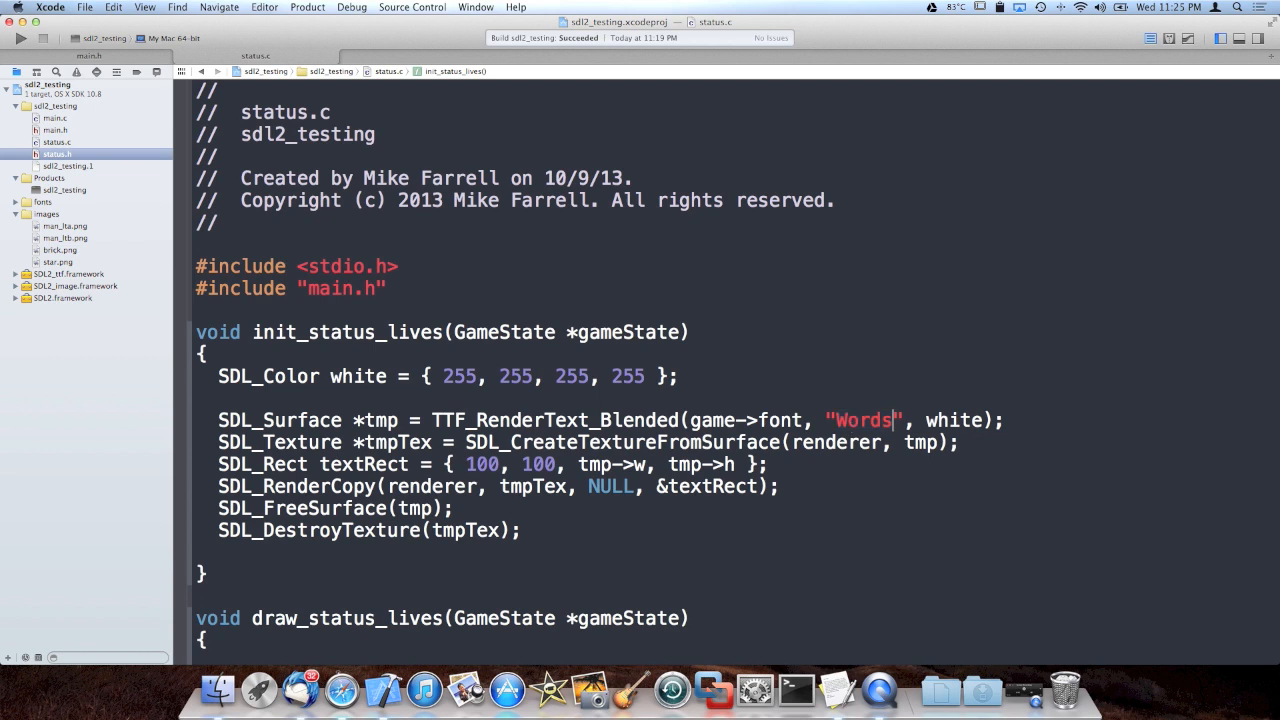
key(Left)
key(Left)
key(Left)
key(Down)
double_click(602, 442)
click(556, 420)
click(545, 442)
- Replace the tmpTex declaration so the texture is stored in gameState->label
key(BackSpace)
key(BackSpace)
key(BackSpace)
text(game)
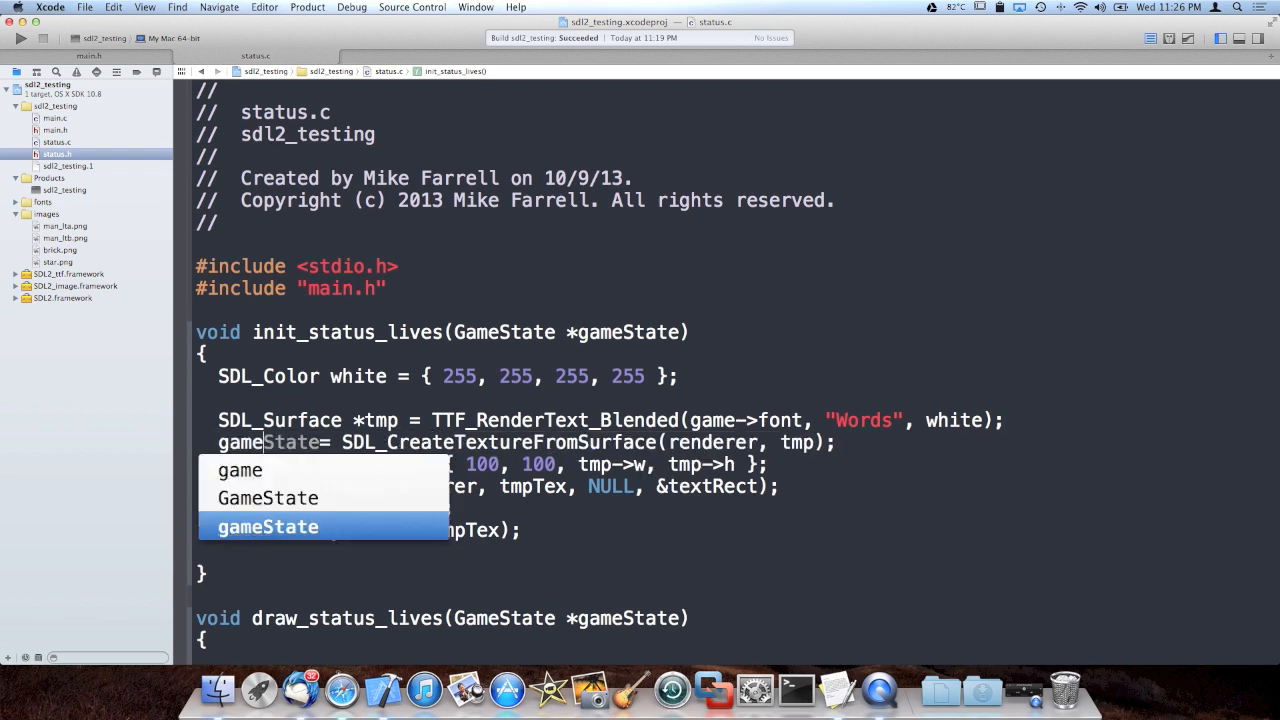
text(_)
key(BackSpace)
text(State->)
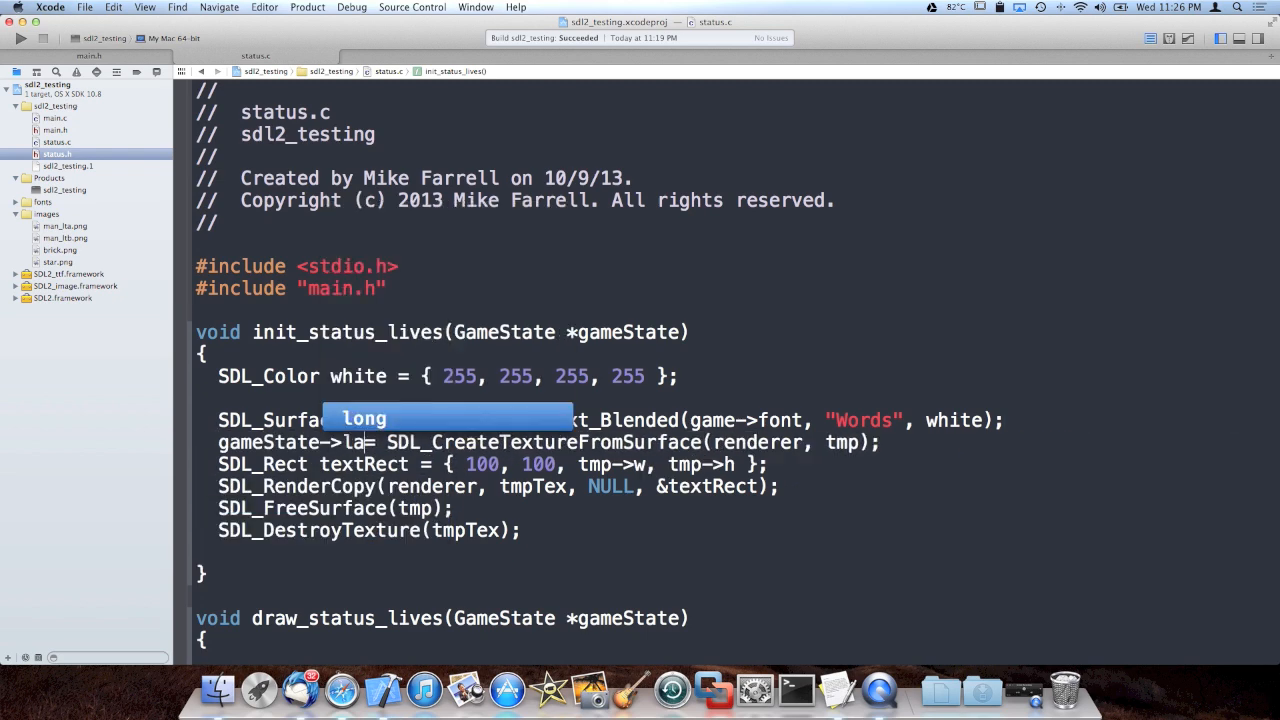
text(label)
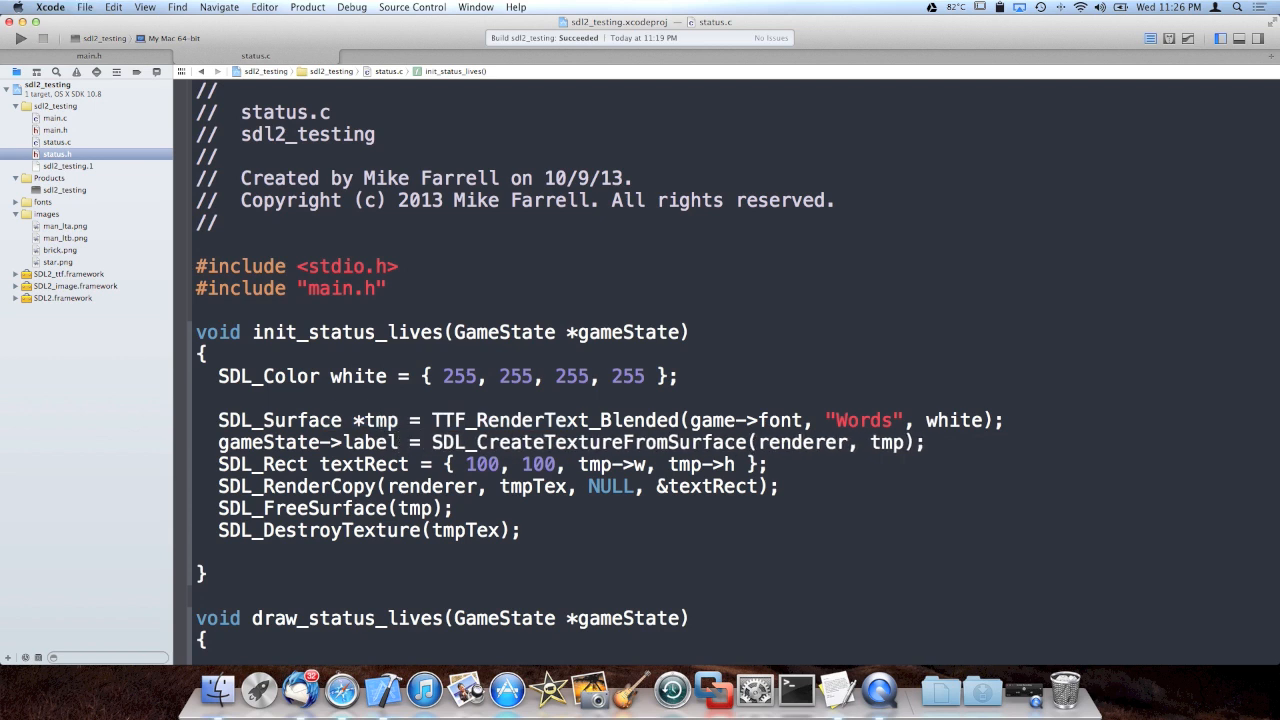
key(ctrl+e)
key(Return)
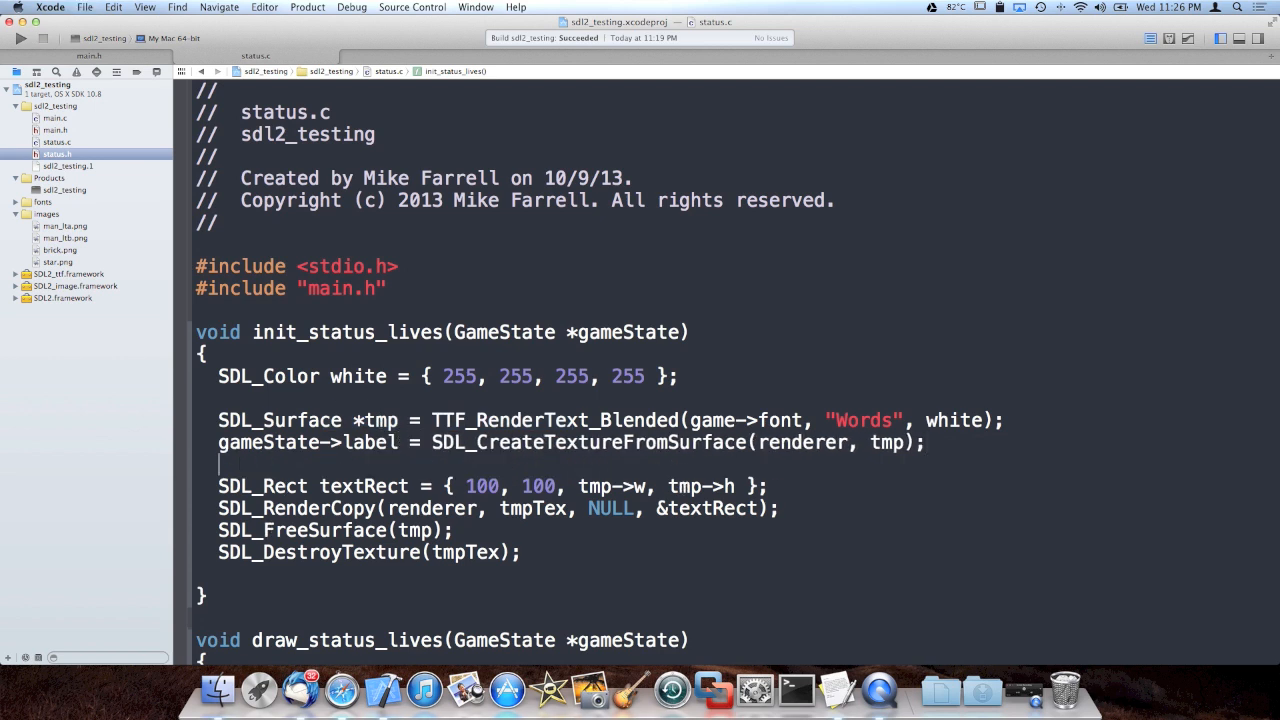
- Delete the SDL_Rect, SDL_RenderCopy and SDL_DestroyTexture lines and build, hitting undeclared 'renderer'
key(shift+Down)
key(shift+Down)
key(super+c)
key(Up)
key(Up)
key(shift+Down)
key(shift+Down)
key(BackSpace)
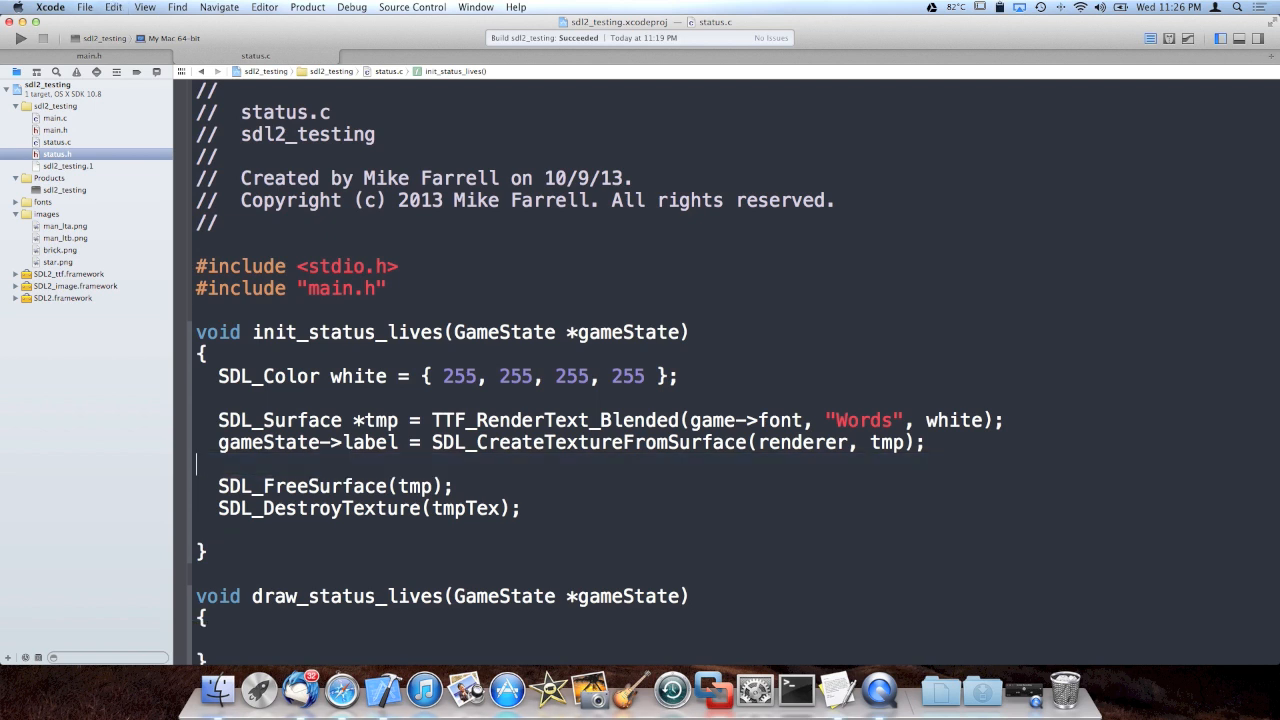
key(BackSpace)
key(shift+Down)
key(shift+Down)
key(BackSpace)
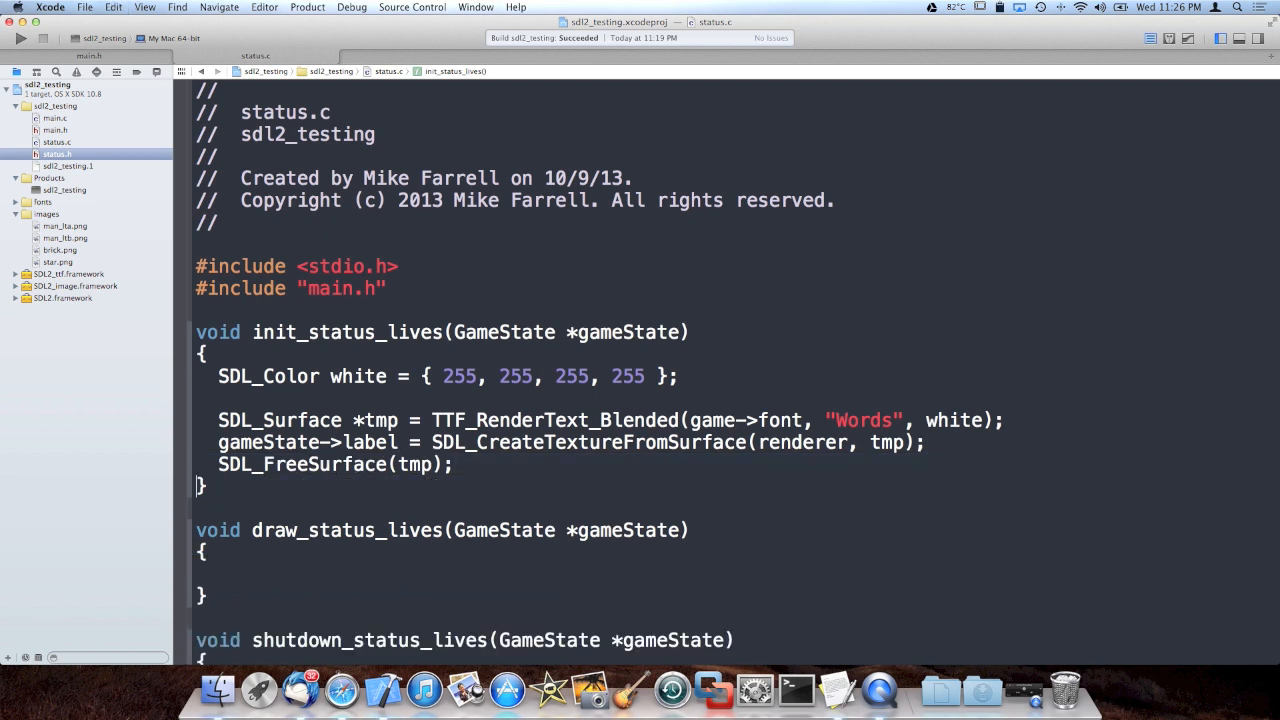
key(super+b)
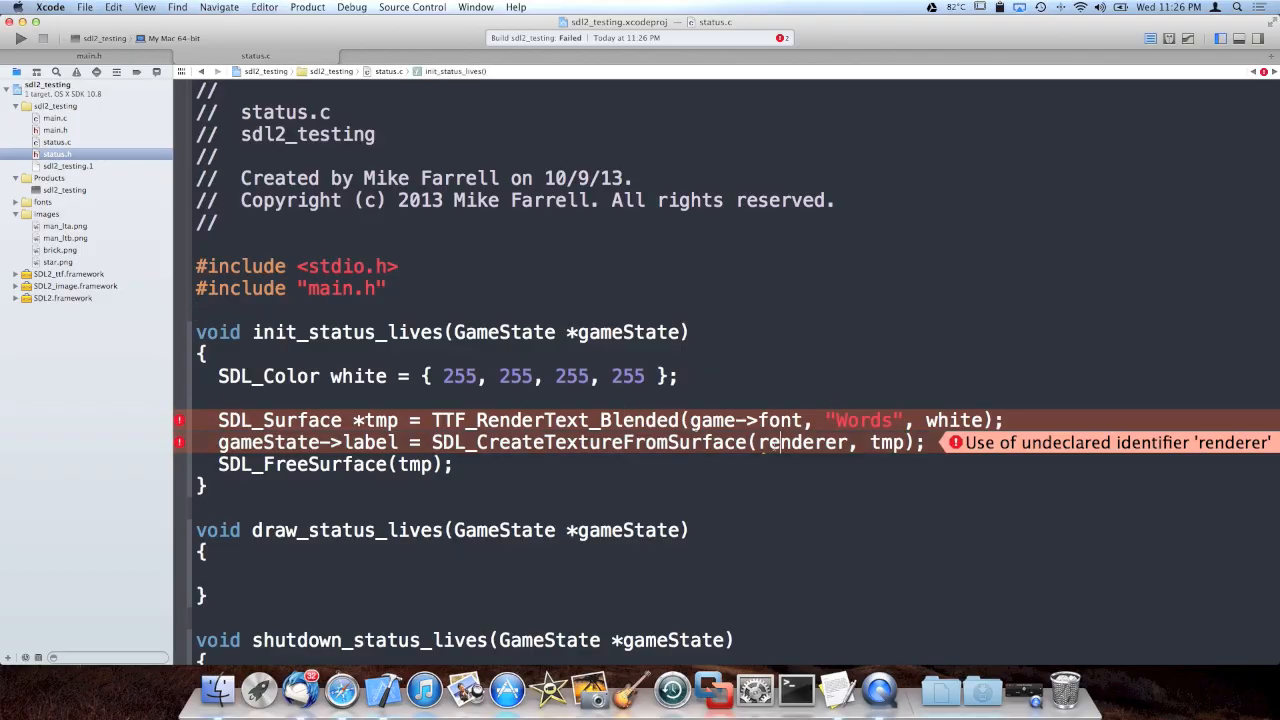
text(game->)
- Use game->renderer, rename init_status_lives' parameter to game, and go to status.h
key(super+b)
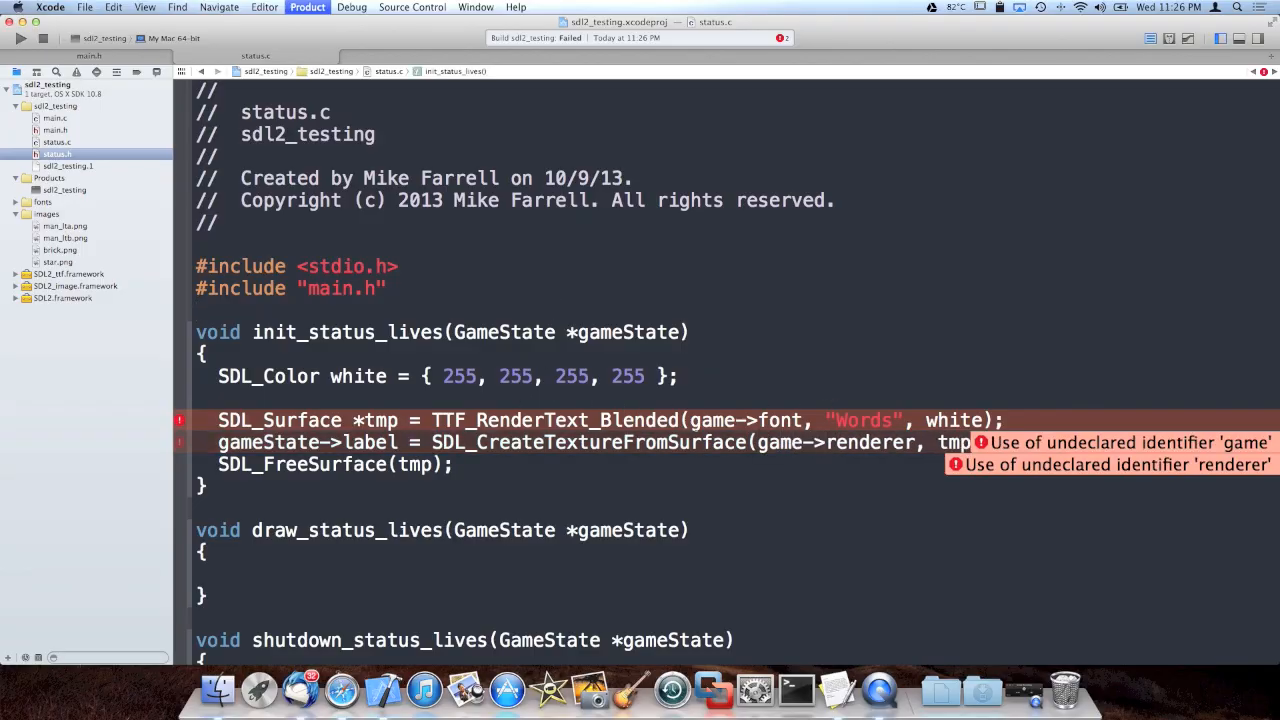
double_click(630, 332)
text(gae)
key(Escape)
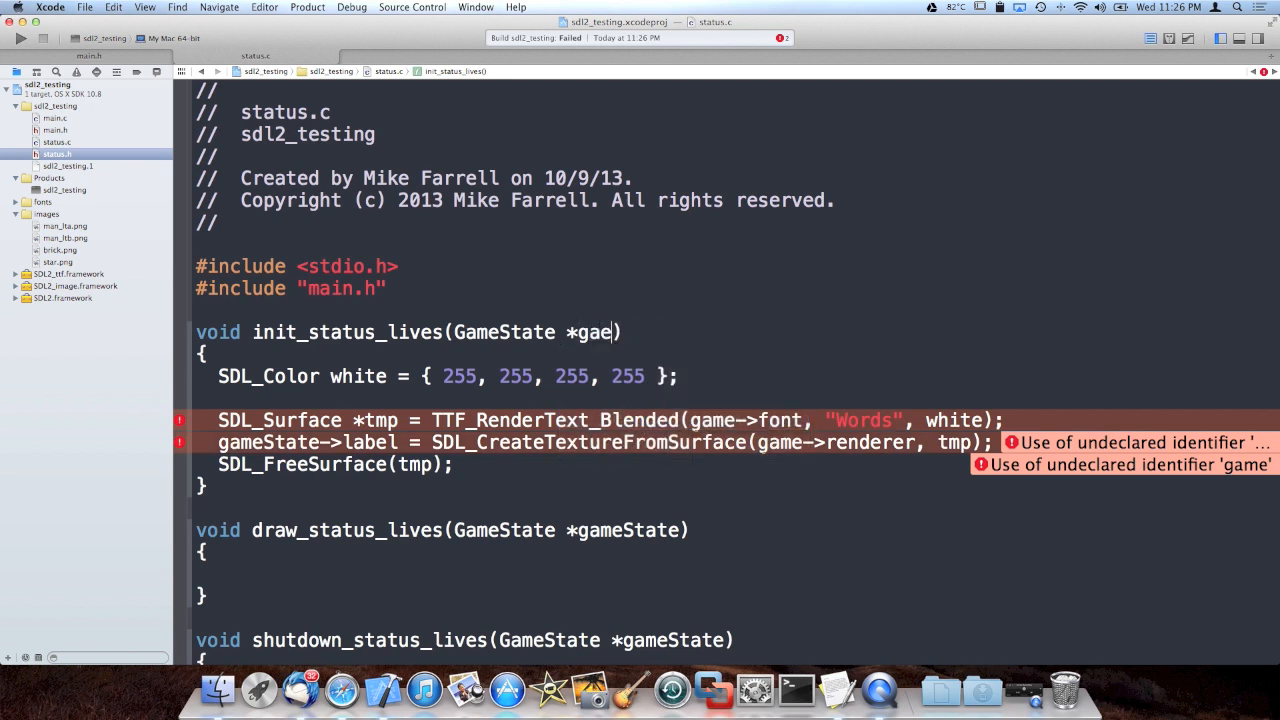
key(BackSpace)
text(me)
key(Escape)
key(ctrl+super+Up)
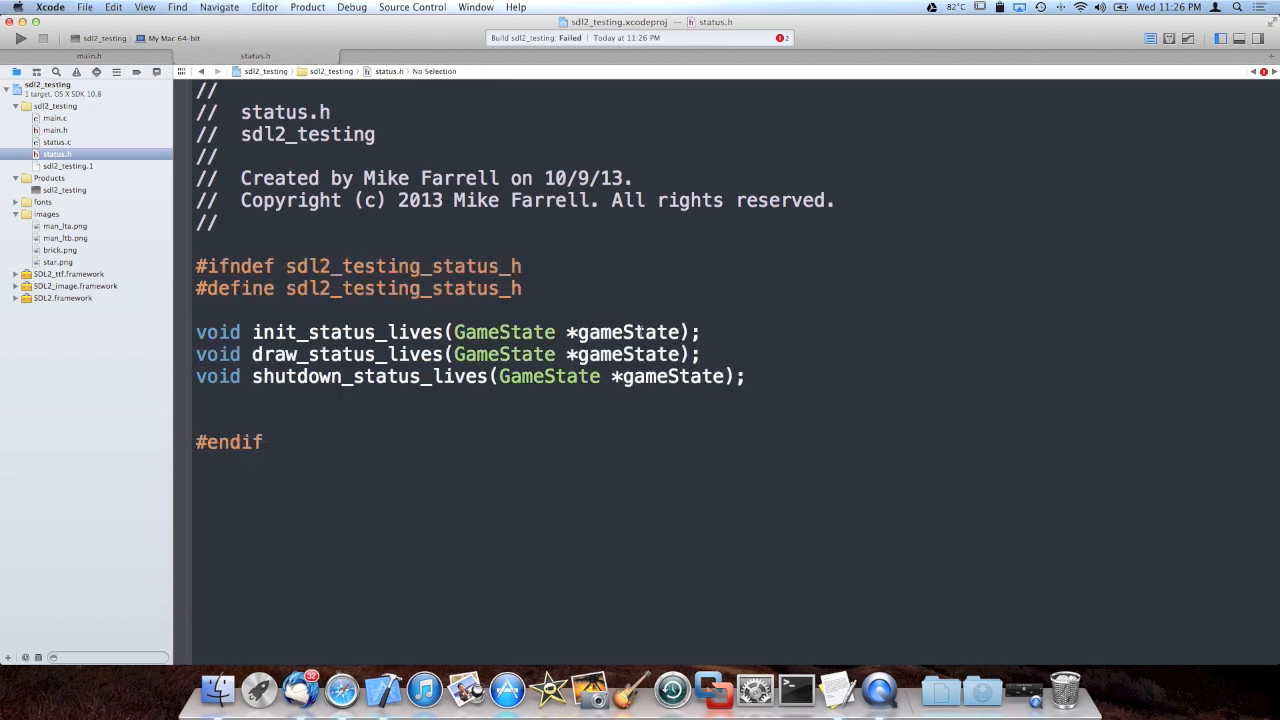
- Rename the gameState parameter to game in all three status.h declarations
double_click(630, 332)
text(game)
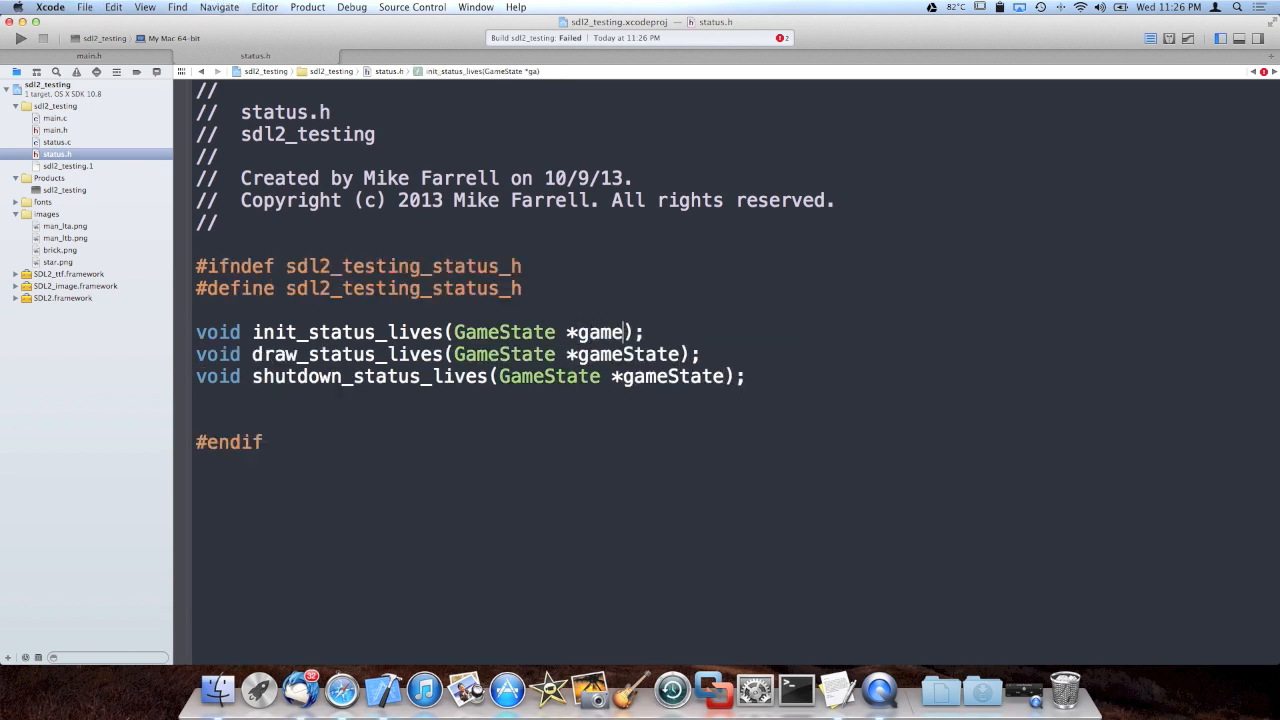
double_click(650, 356)
text(game)
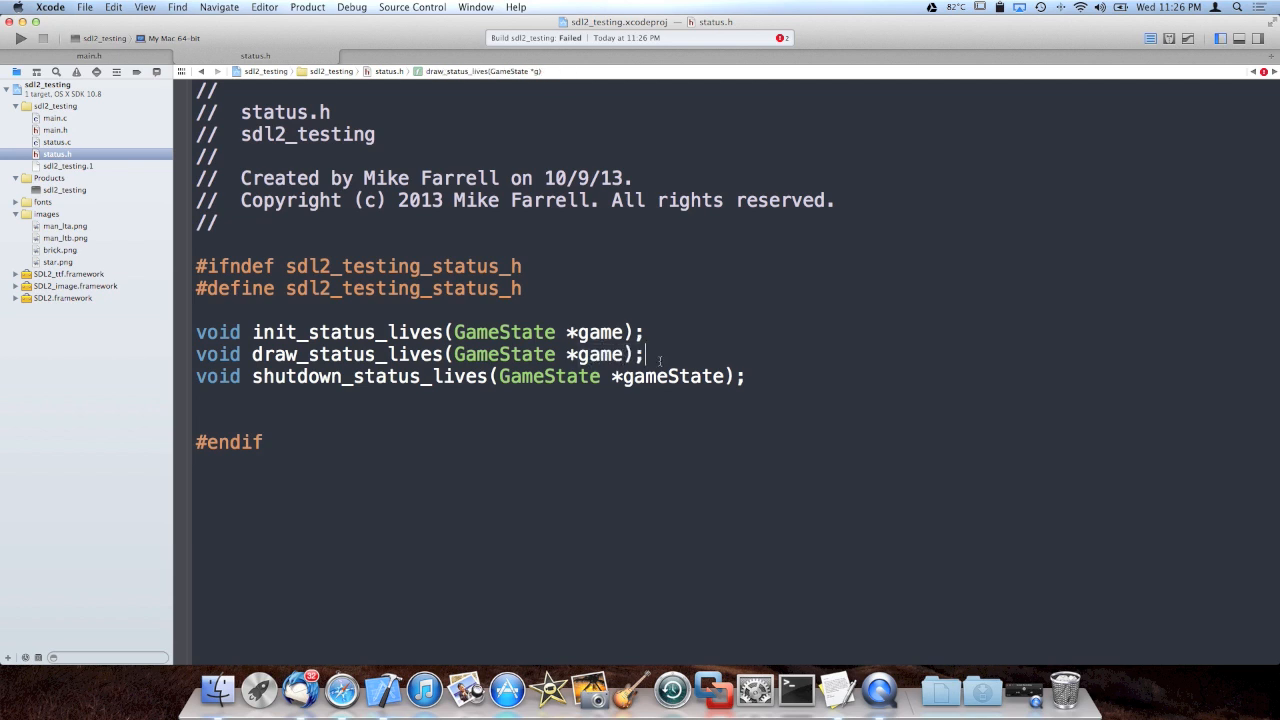
double_click(668, 376)
text(game)
key(ctrl+super+Up)
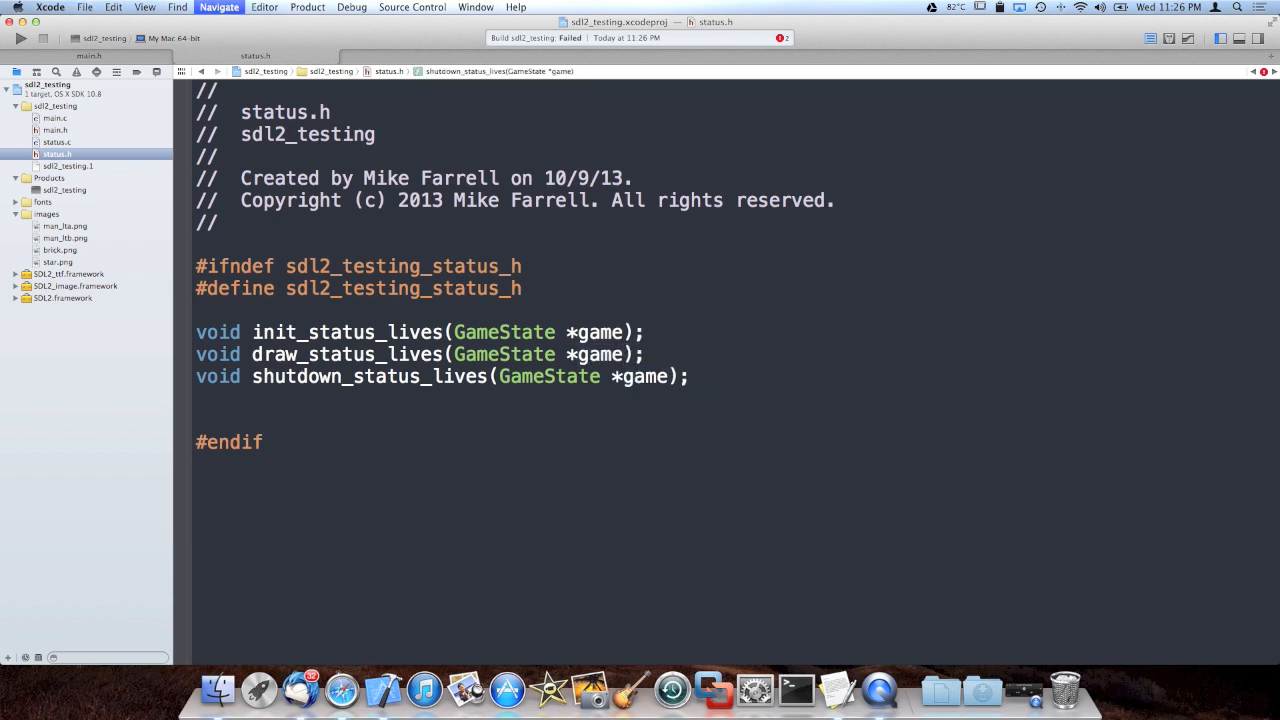
- Rename draw and shutdown parameters to game, fix game->label, and rebuild successfully
double_click(621, 530)
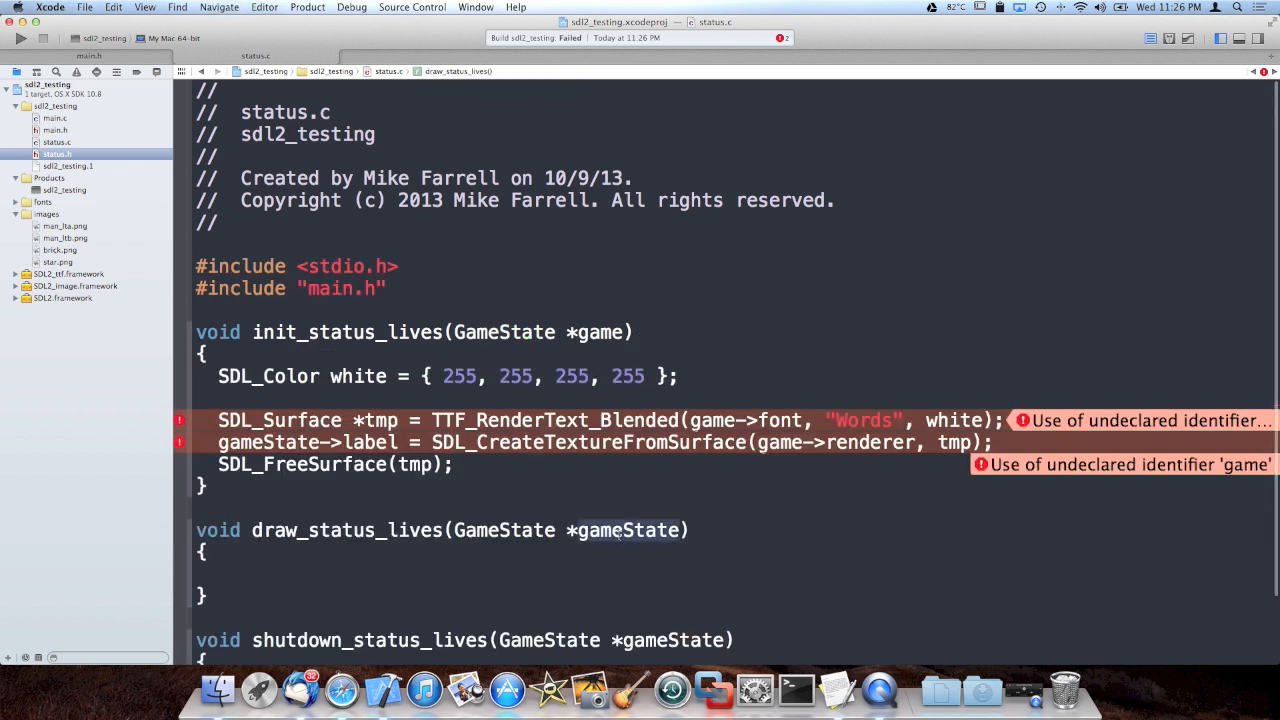
text(game)
double_click(661, 638)
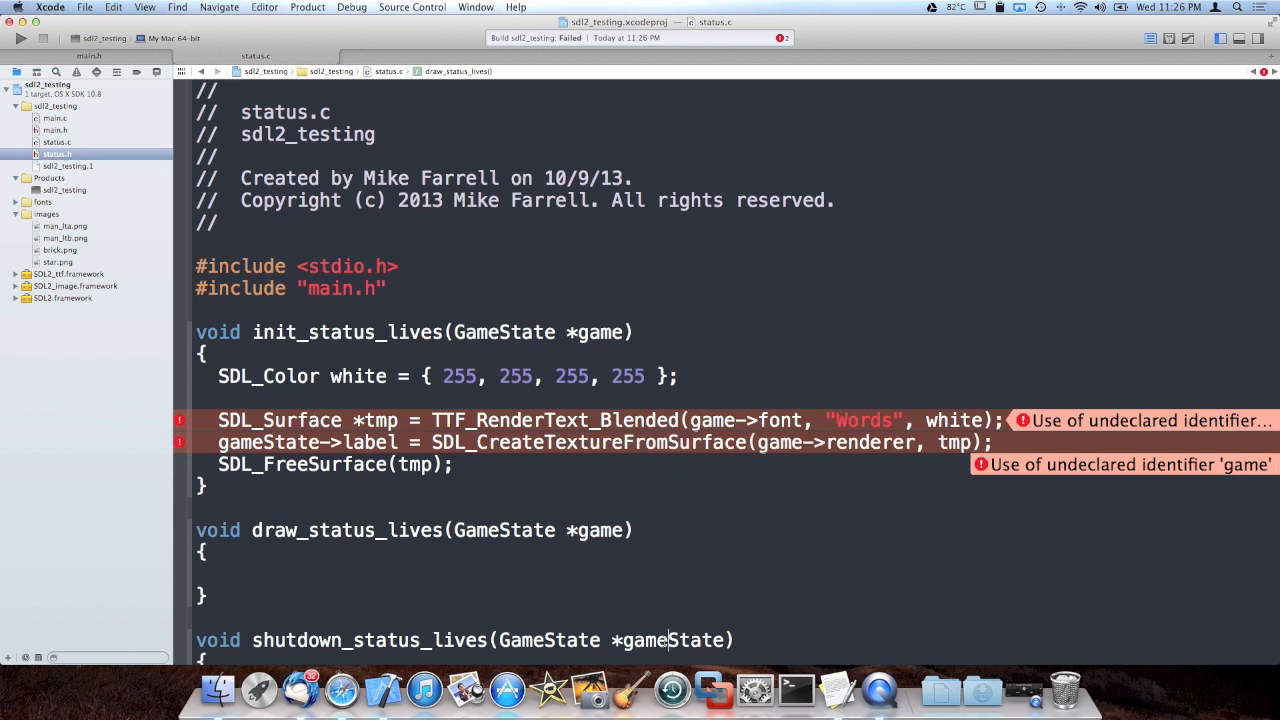
text(game)
key(Return)
key(super+b)
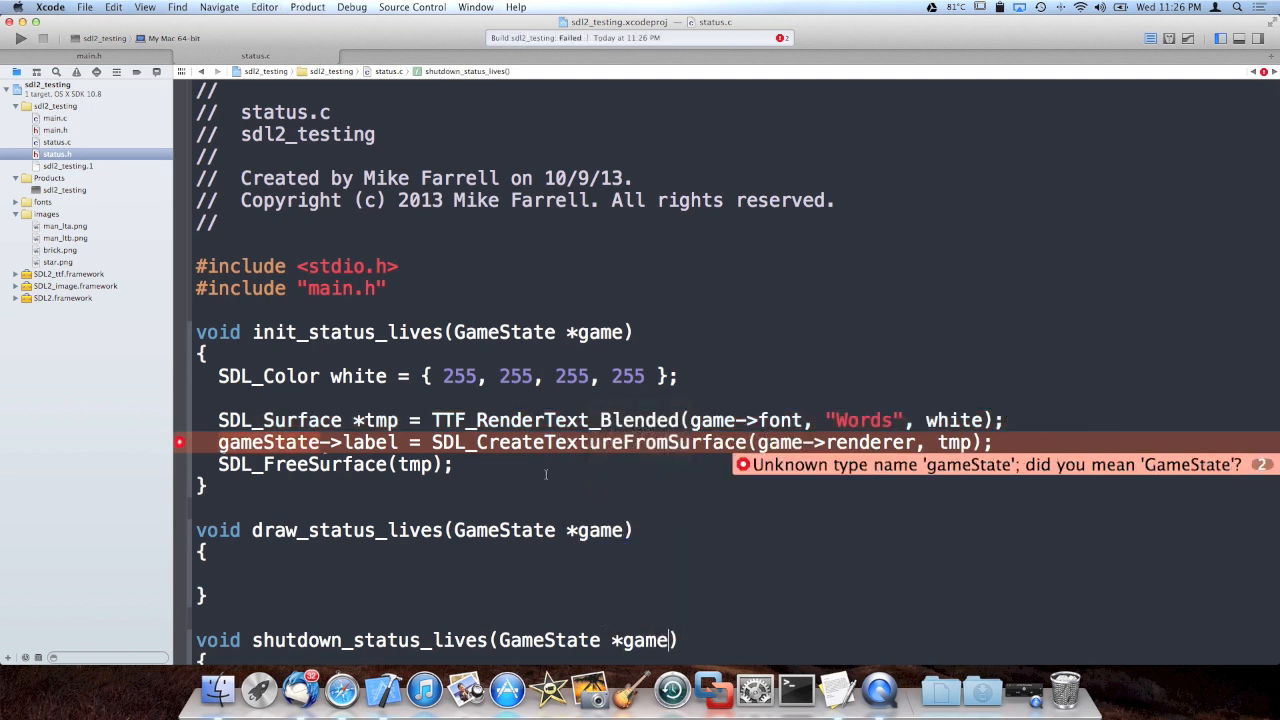
double_click(268, 442)
text(game)
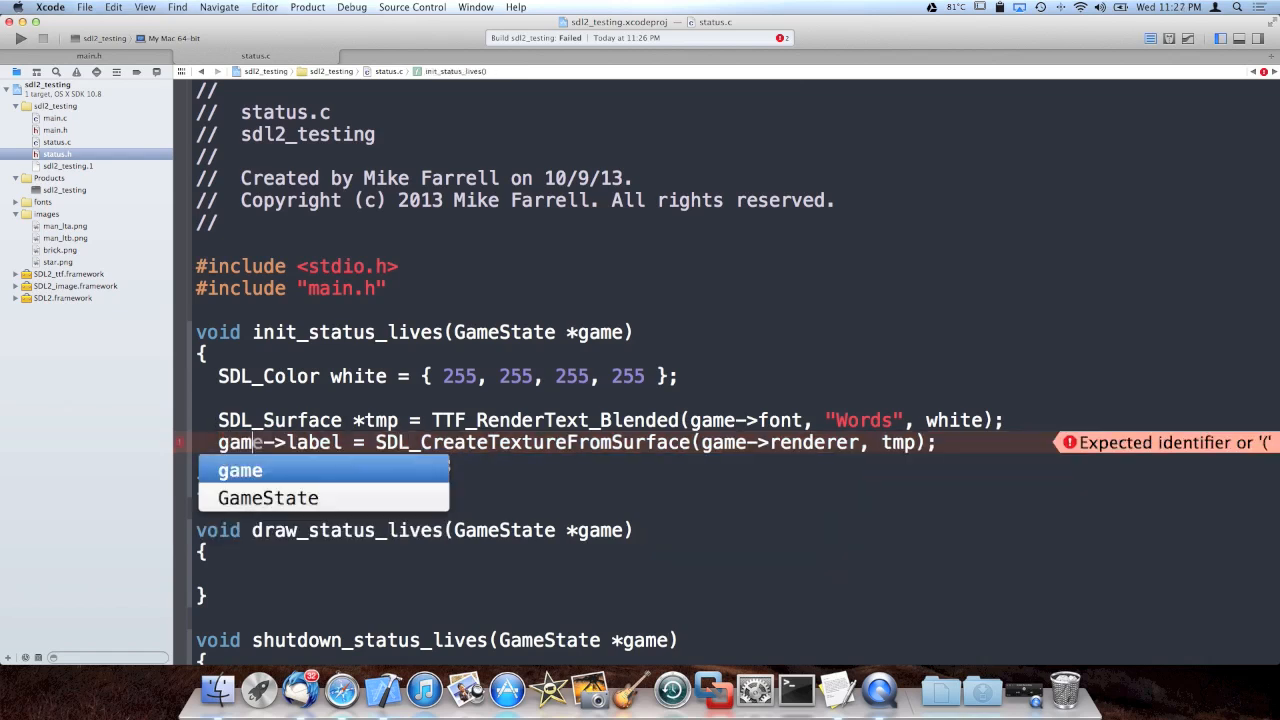
key(Return)
key(super+b)
scroll(354, 540, down, 1)
click(354, 528)
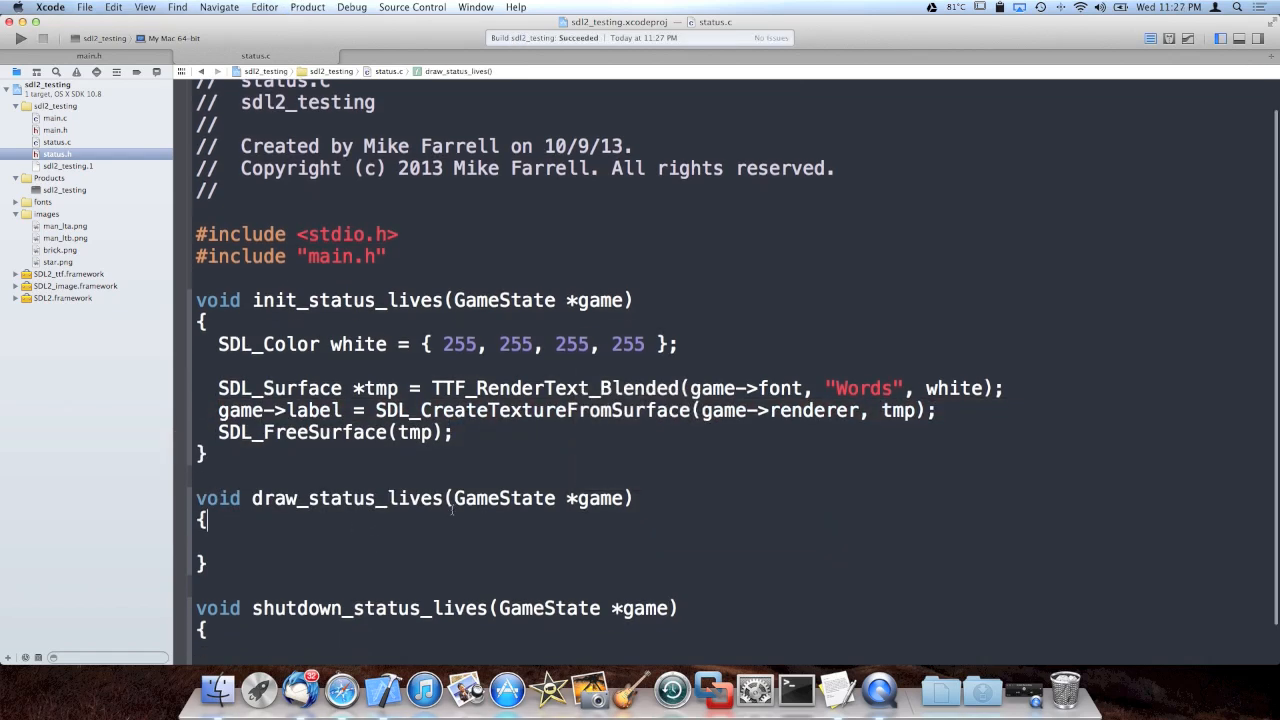
scroll(354, 564, down, 2)
- Start an SDL_ call in shutdown_status_lives, glancing at main's cleanup code for reference
click(315, 610)
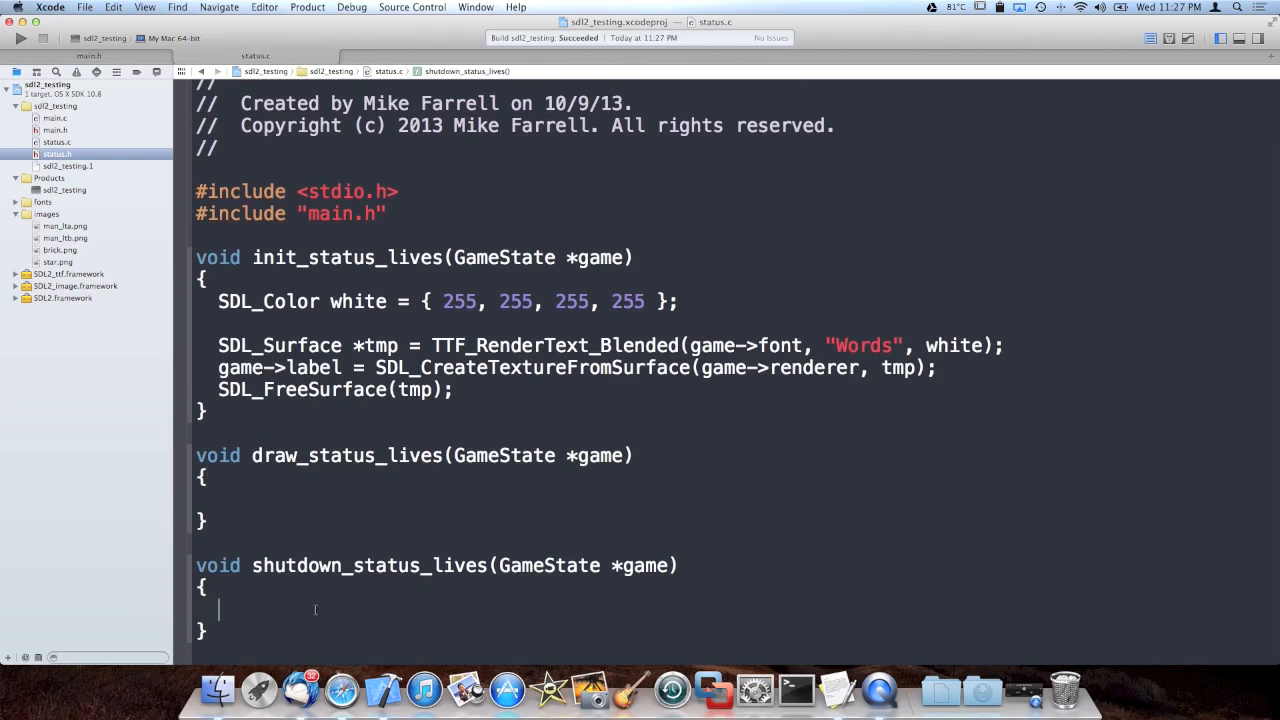
text(S)
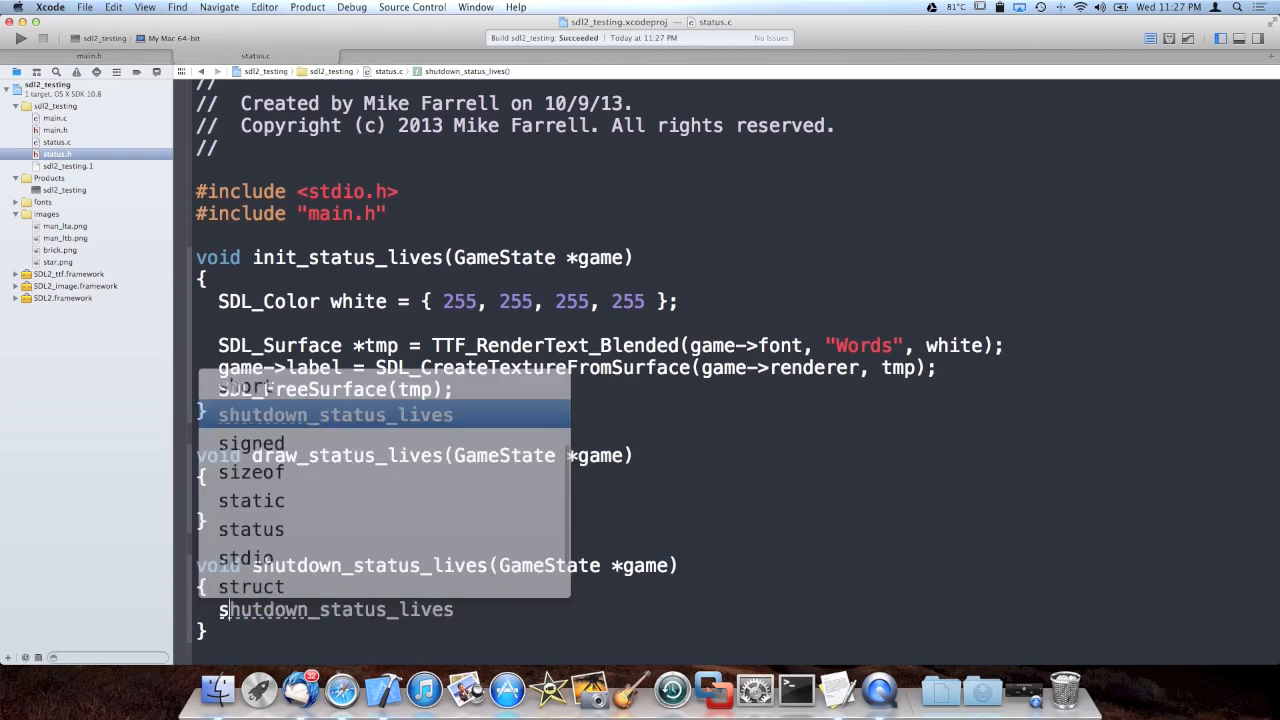
text(DL_)
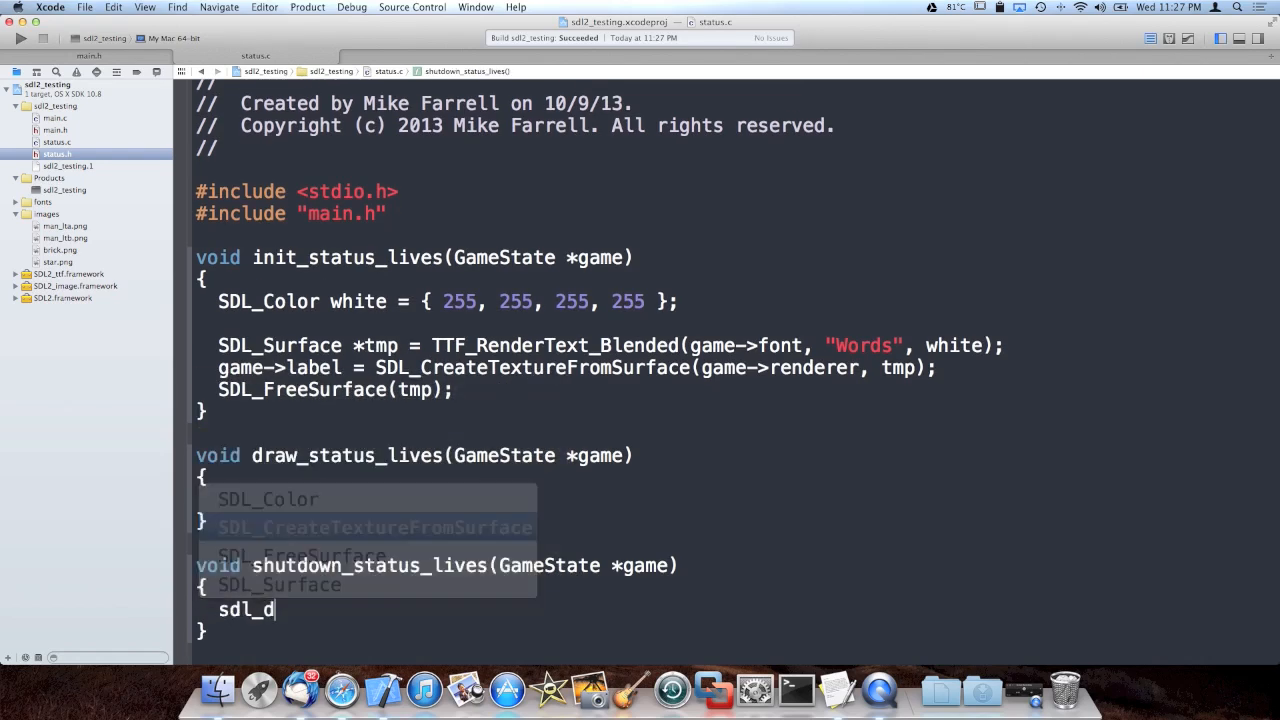
text(f)
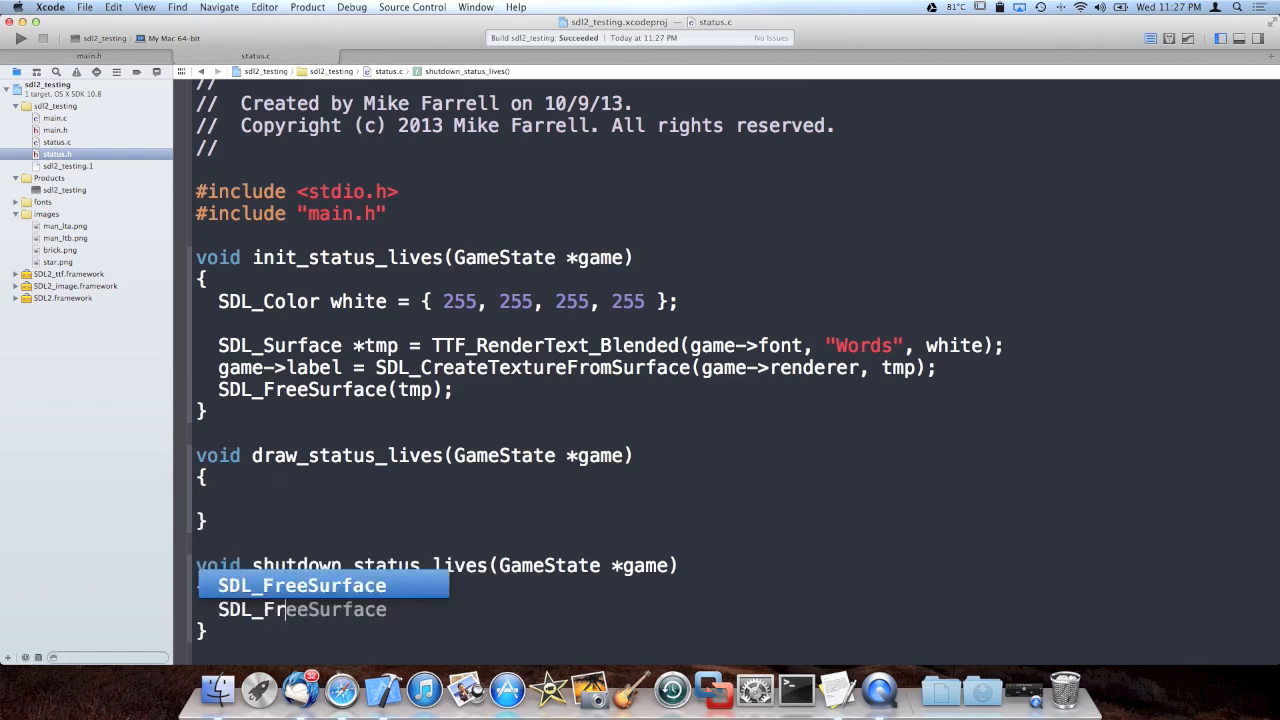
key(BackSpace)
text(de)
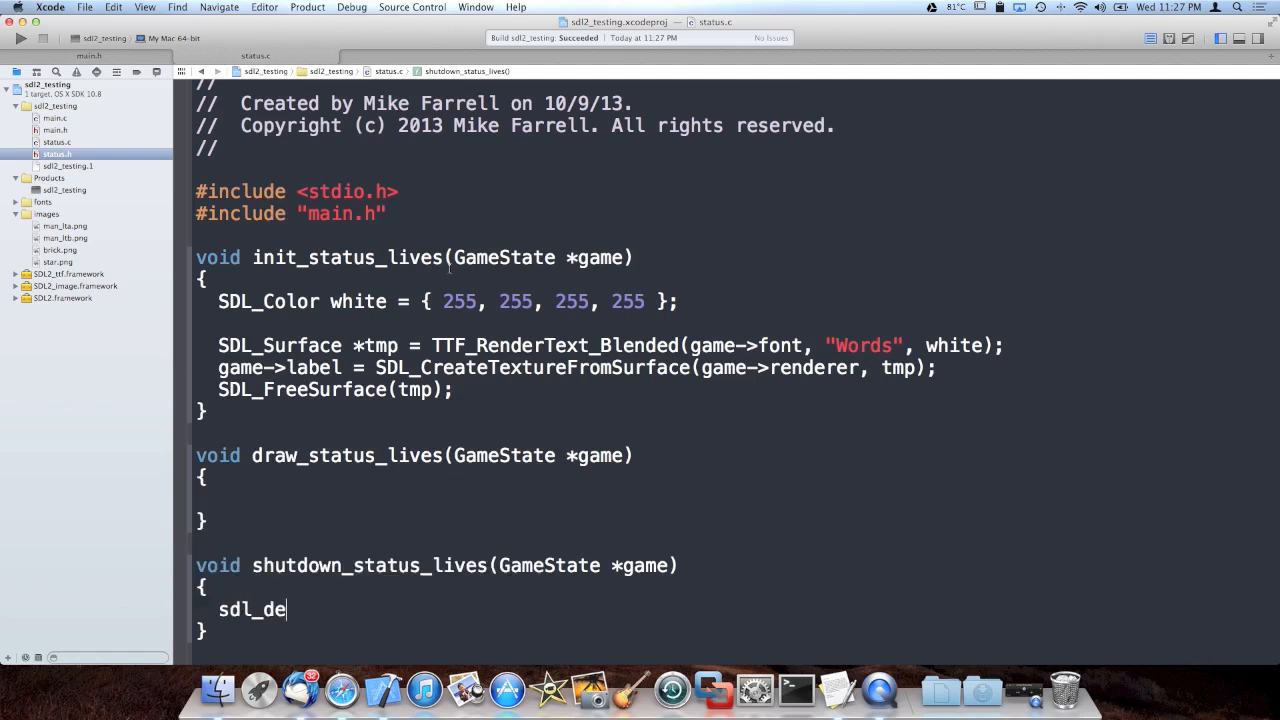
key(BackSpace)
key(BackSpace)
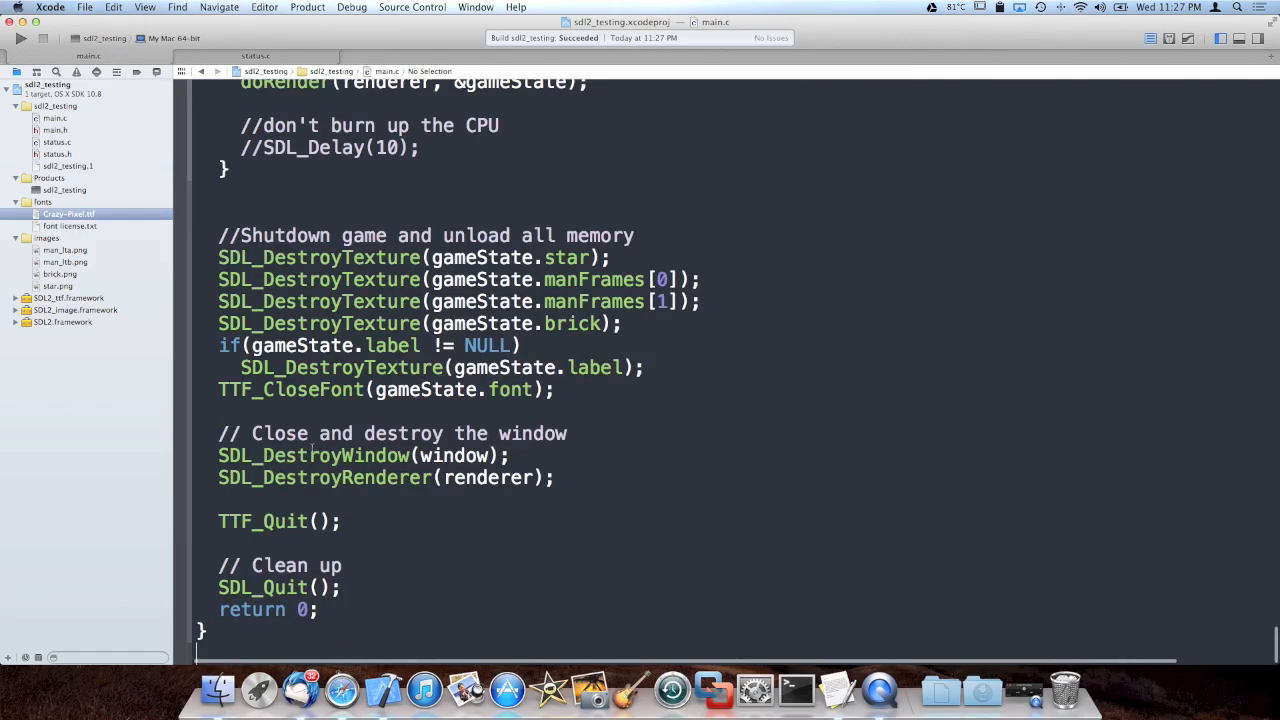
click(313, 455)
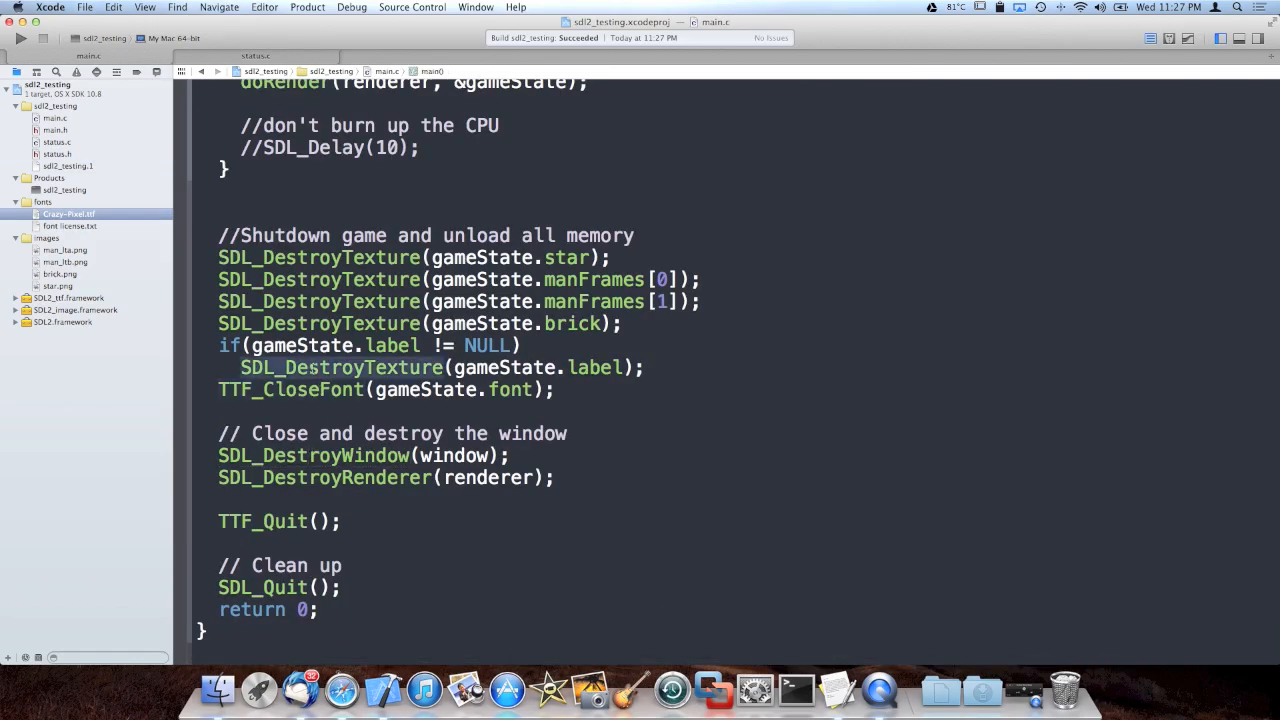
key(super+z)
key(super+shift+z)
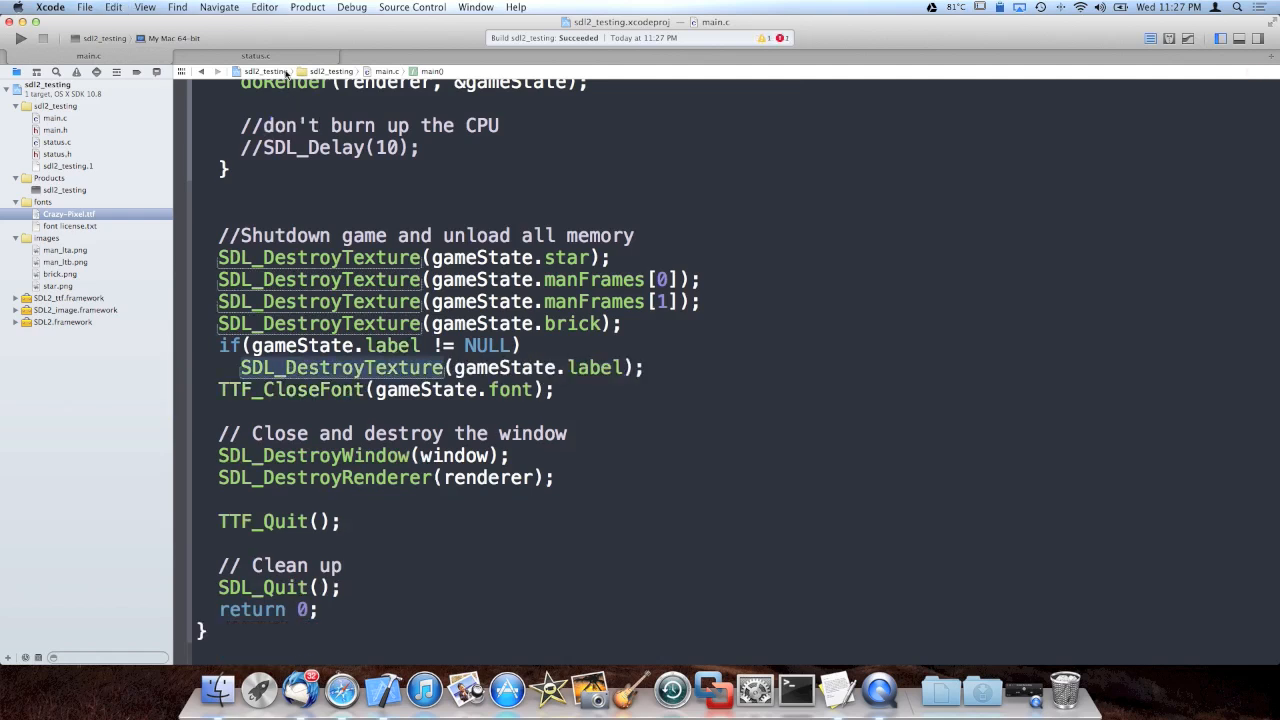
click(255, 55)
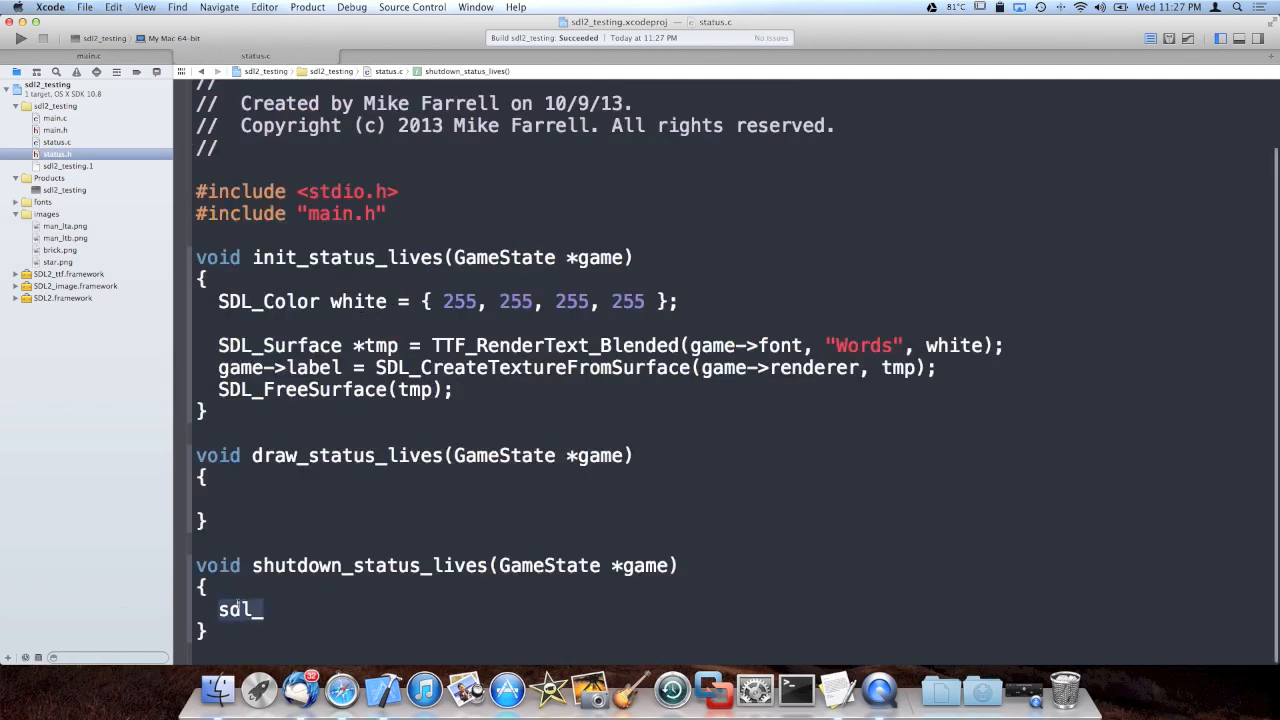
text(d)
- Write SDL_DestroyTexture(game->label); and game->label = NULL; then save status.c
key(Tab)
text(()
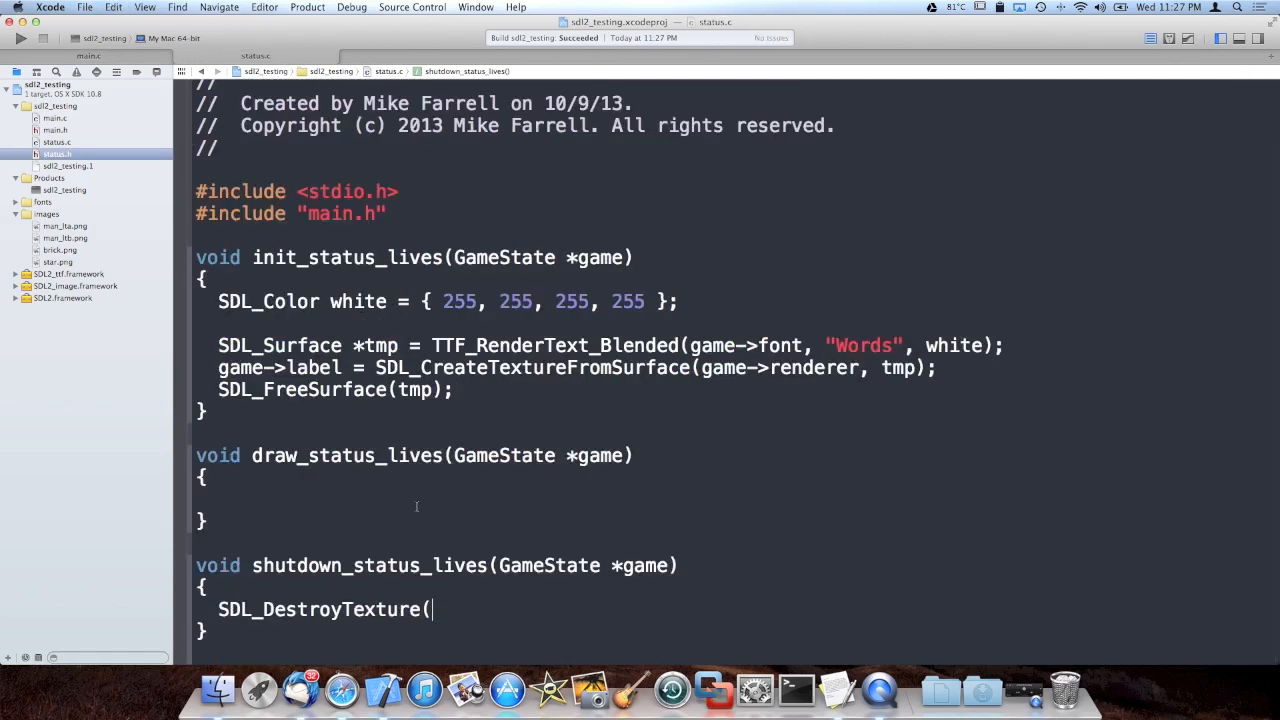
text(sdl)
key(BackSpace)
key(BackSpace)
key(BackSpace)
text(game-)
text(>l)
key(Tab)
text(;)
key(Return)
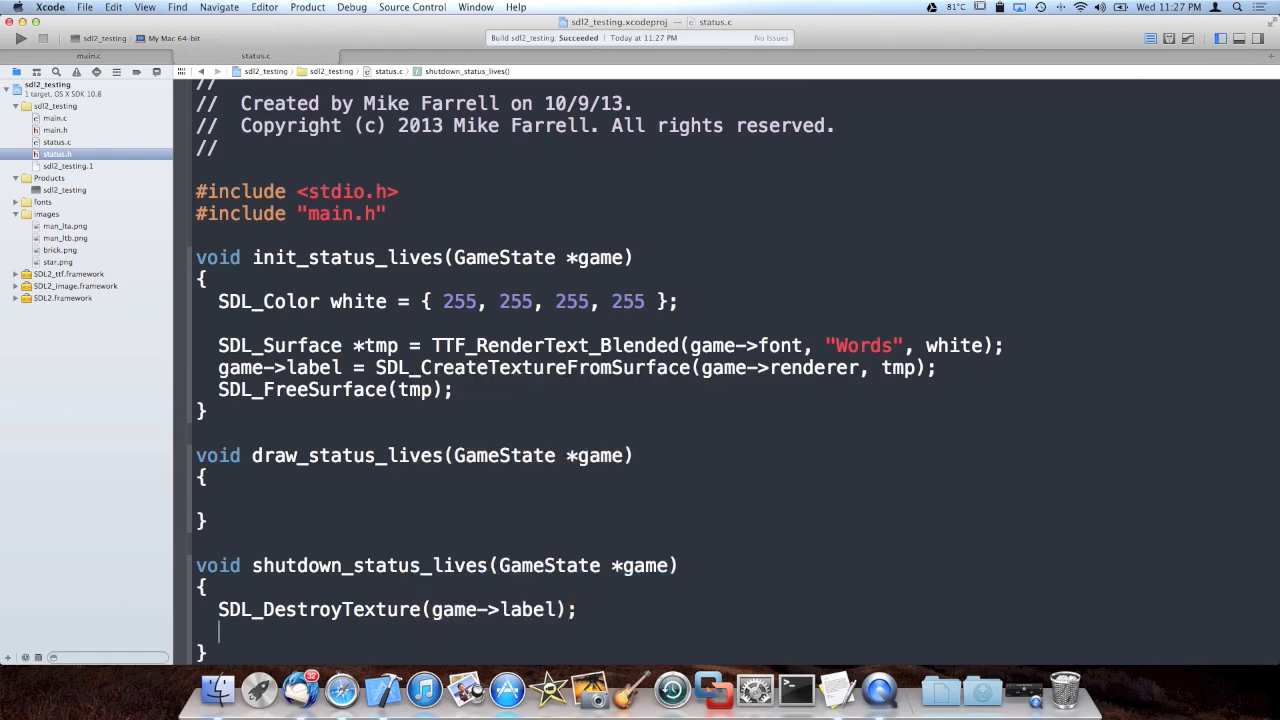
text(game)
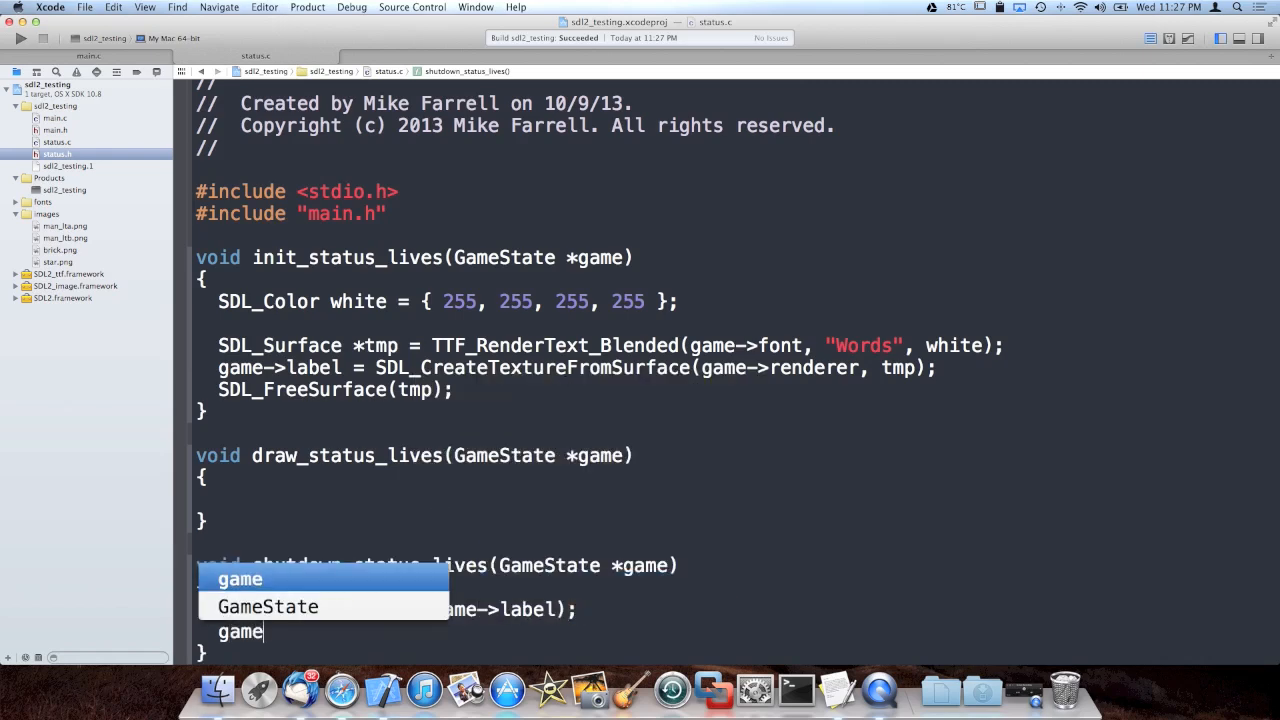
text(->la)
key(Tab)
text(= )
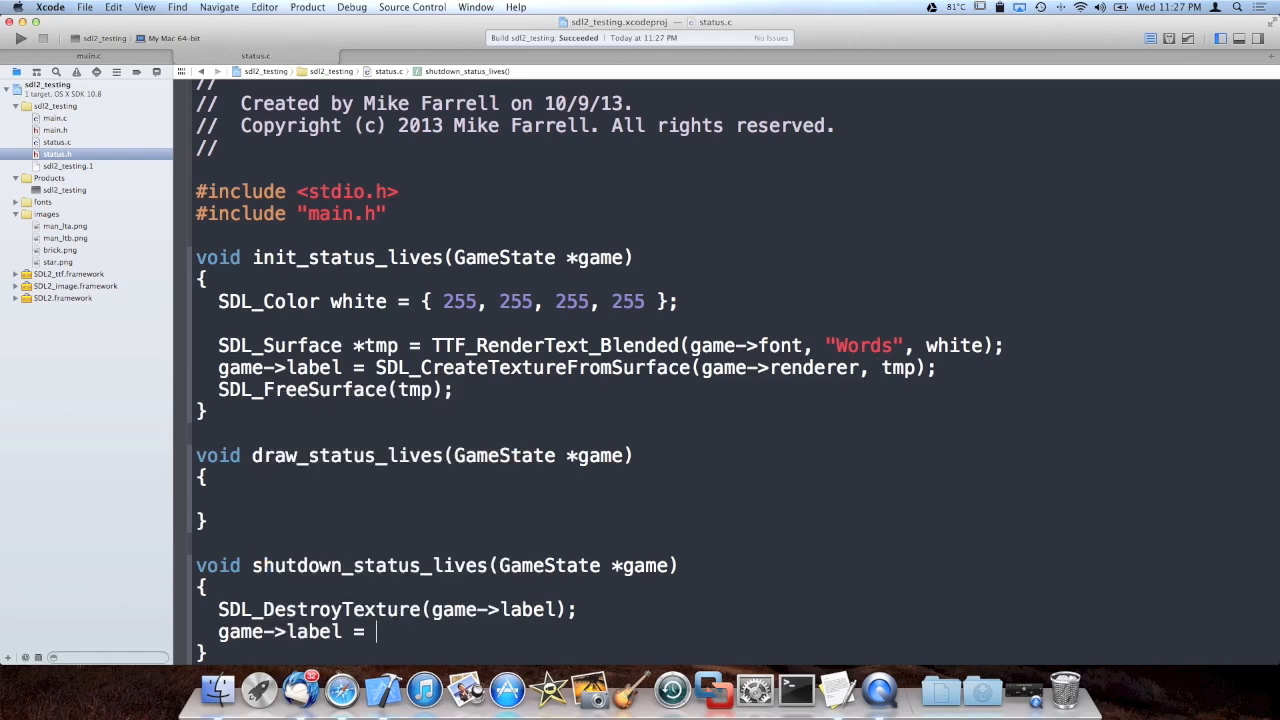
text(NUL)
key(Tab)
text(;)
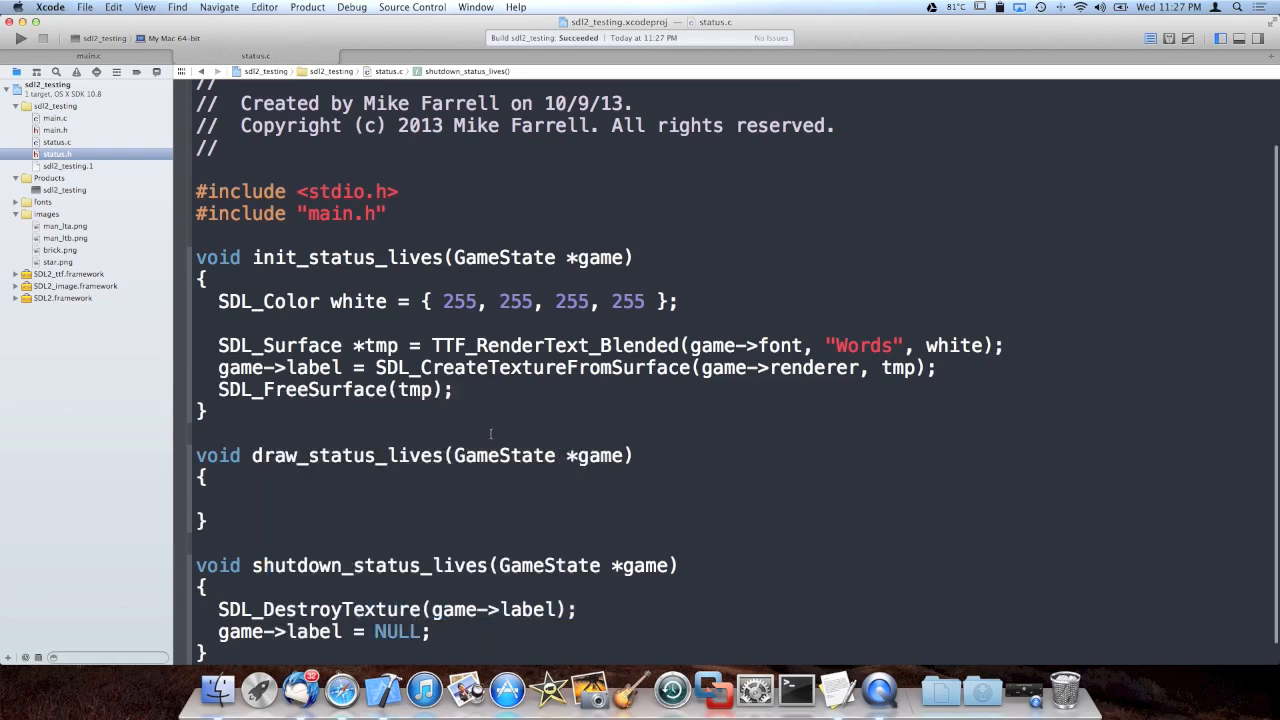
key(Down)
key(Down)
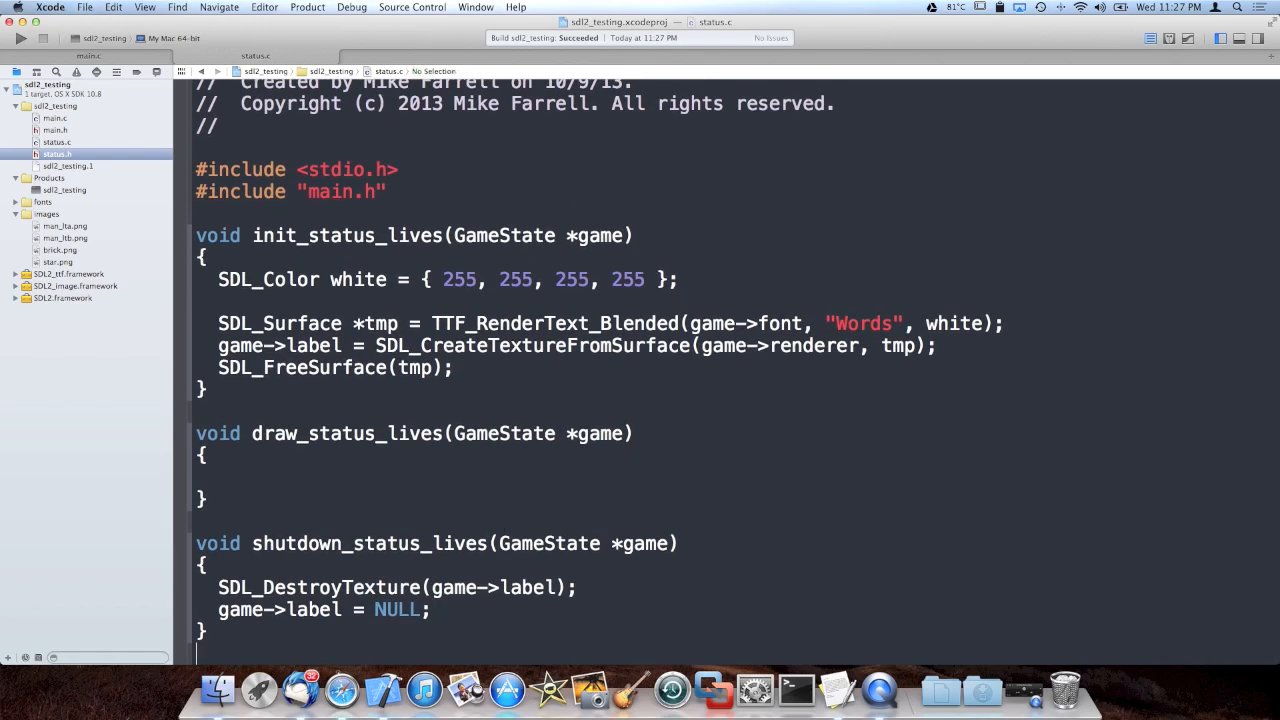
key(super+s)
click(370, 478)
- Save, then jump to the doRender function in main.c
key(super+s)
key(super+Tab)
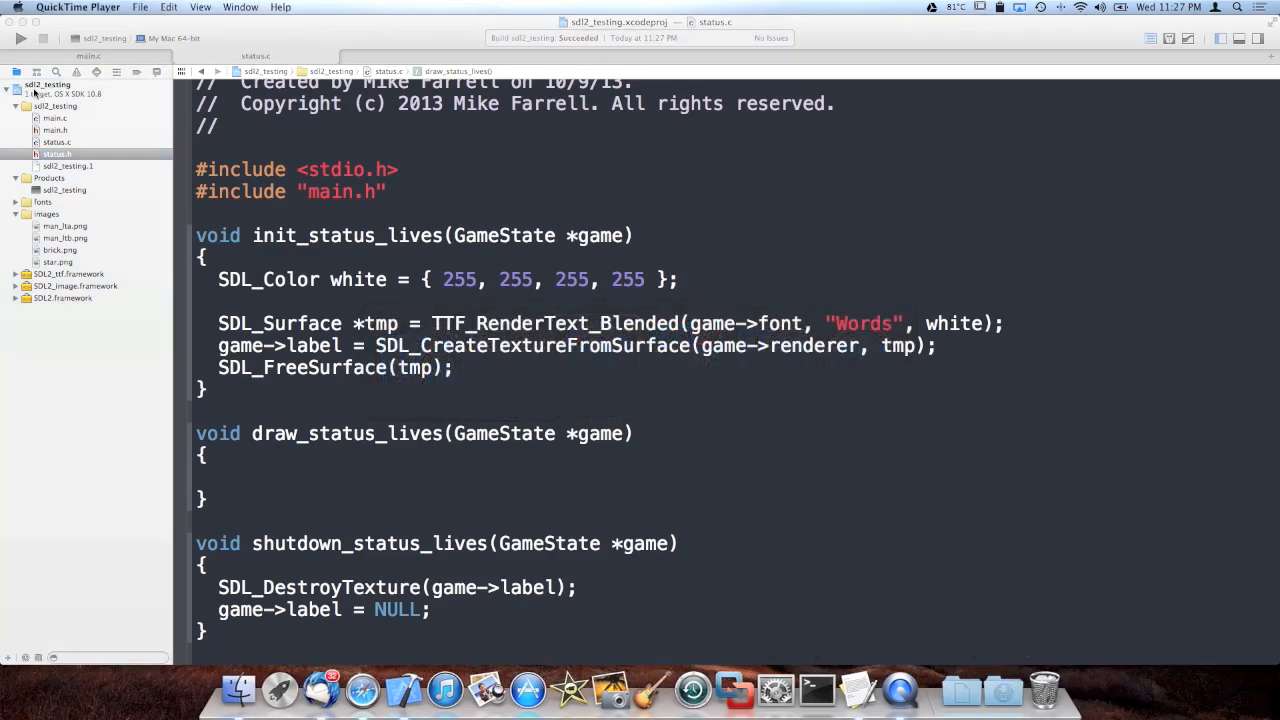
click(325, 484)
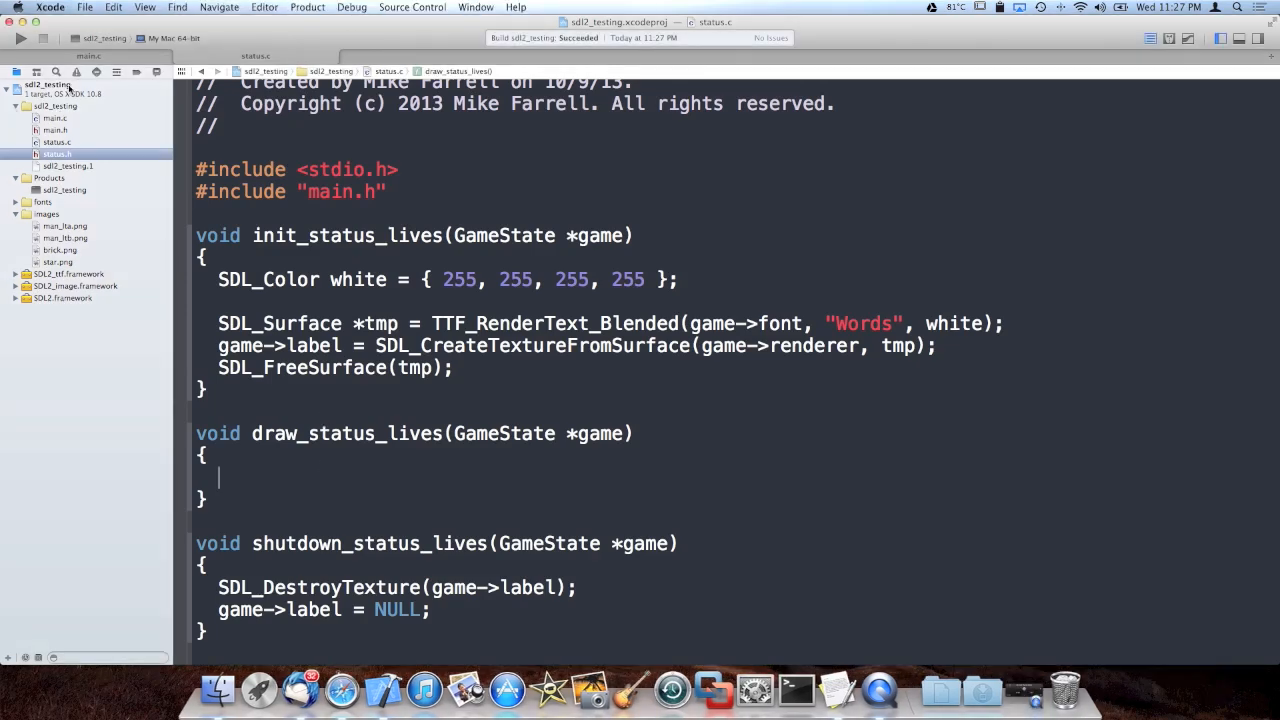
click(105, 55)
click(430, 71)
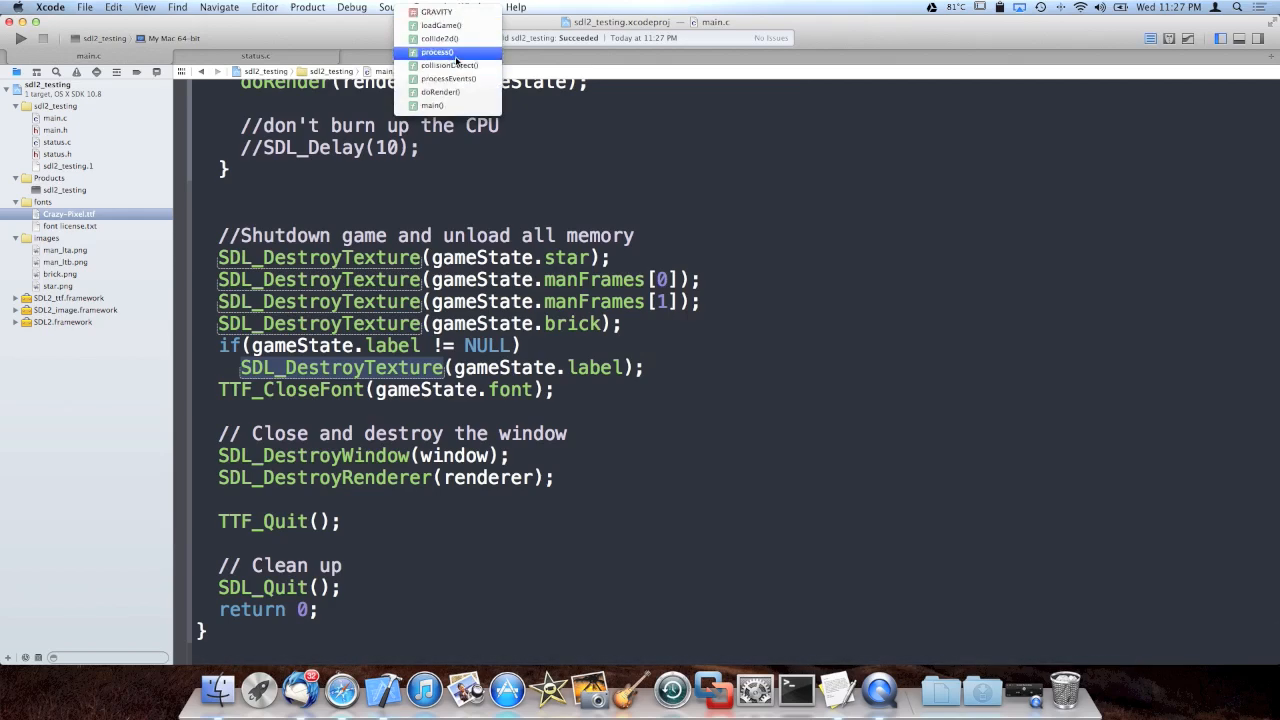
click(440, 92)
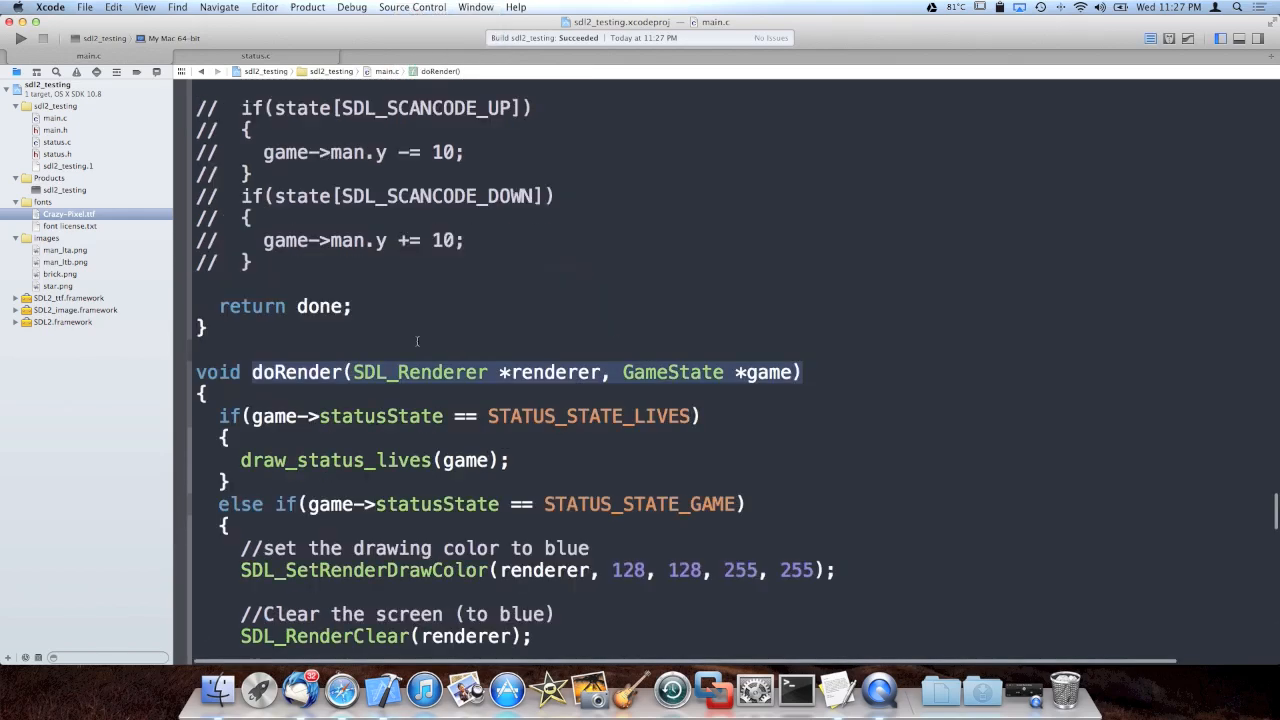
scroll(432, 395, down, 5)
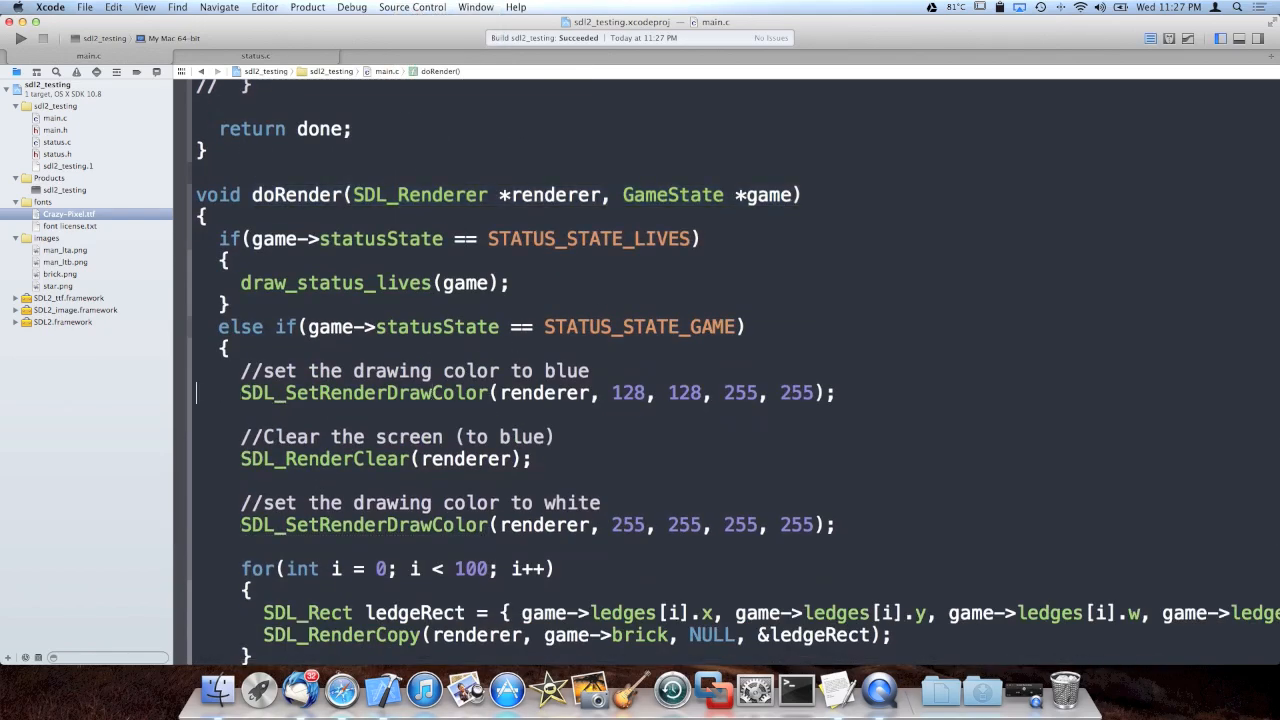
- Copy doRender's draw-colour and clear-screen lines into draw_status_lives
key(shift+Down)
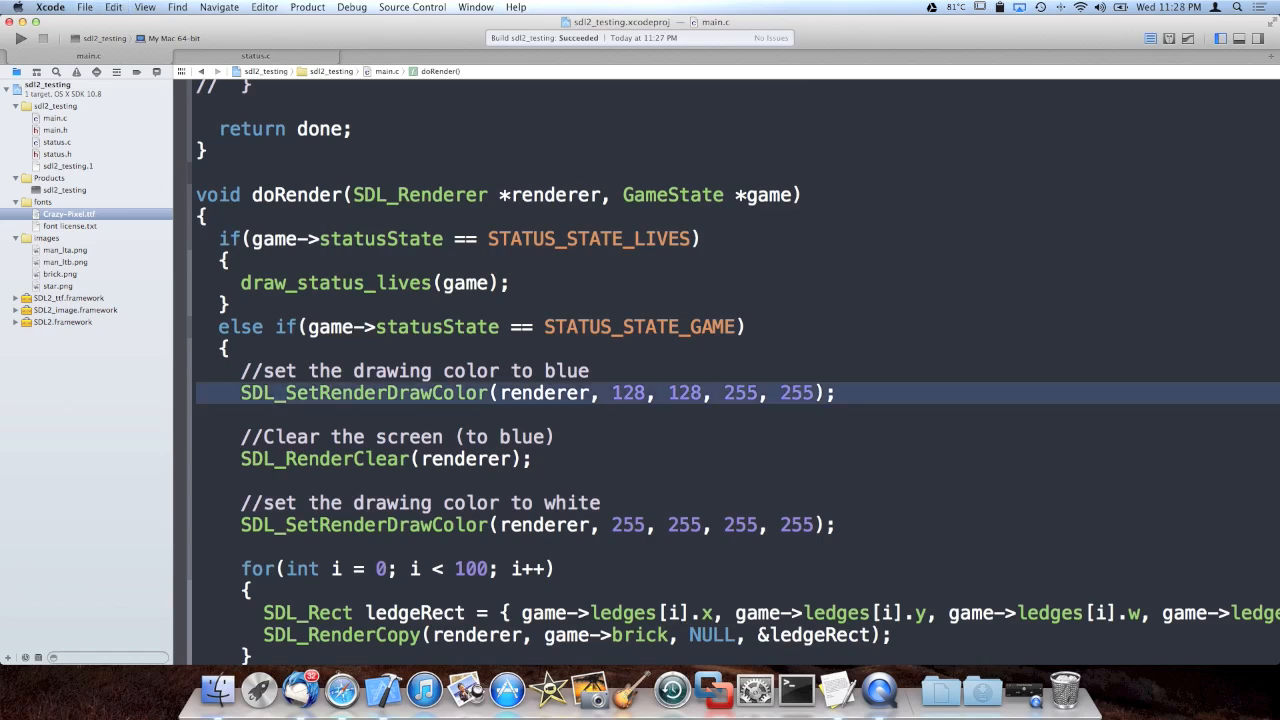
key(shift+Down)
key(shift+Down)
key(shift+Down)
key(super+c)
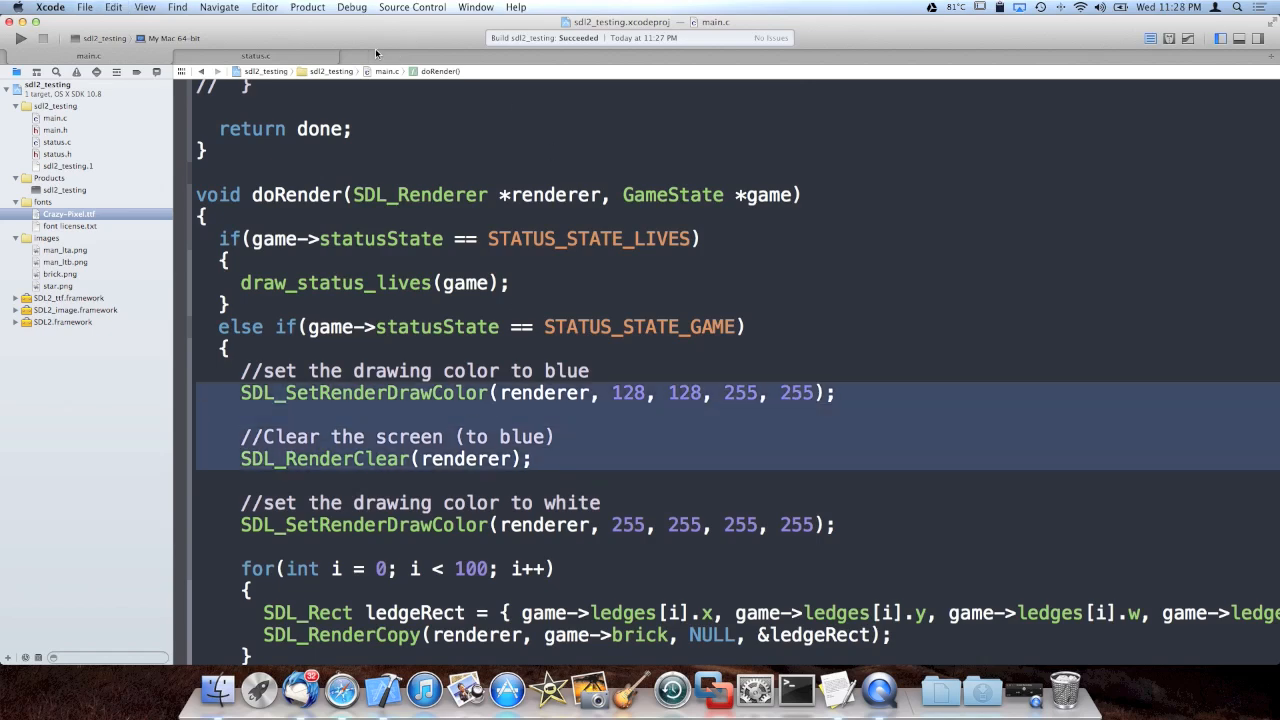
click(255, 55)
click(535, 476)
key(super+v)
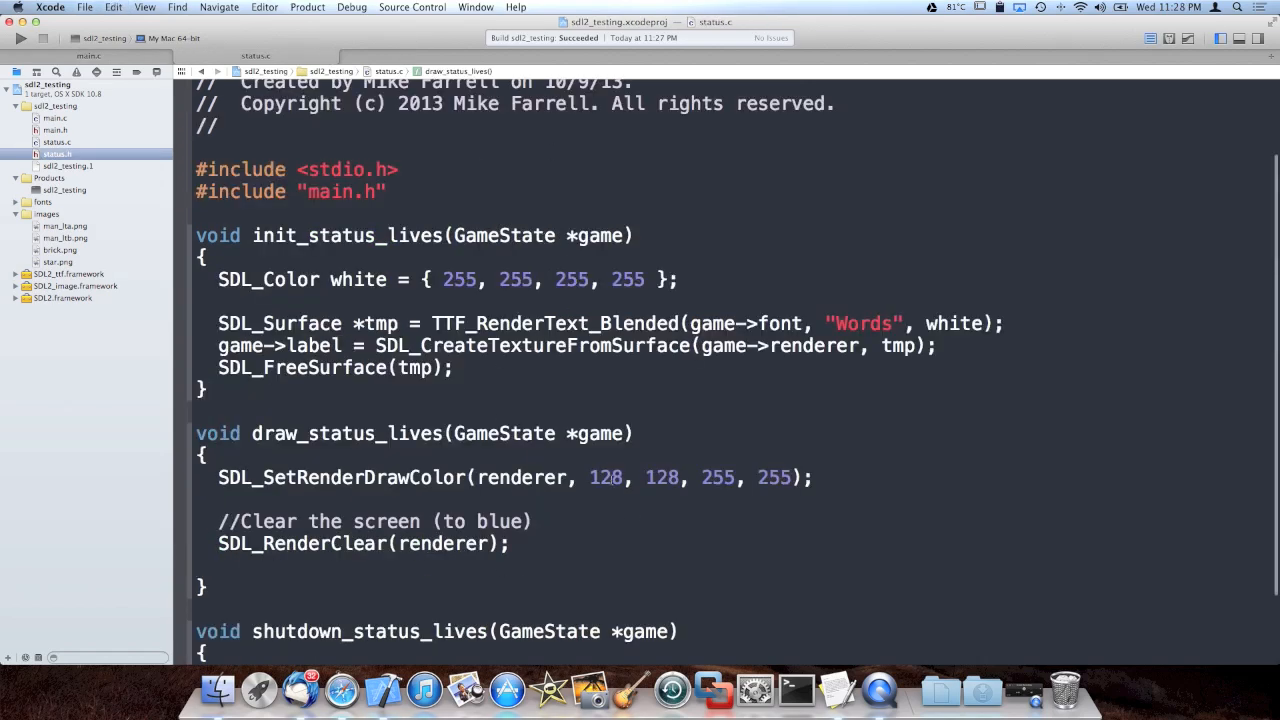
- Change the colour from 128,128,255 to black 0,0,0 and drop the '(to blue)' comment note
double_click(605, 477)
text(0)
double_click(634, 477)
text(0)
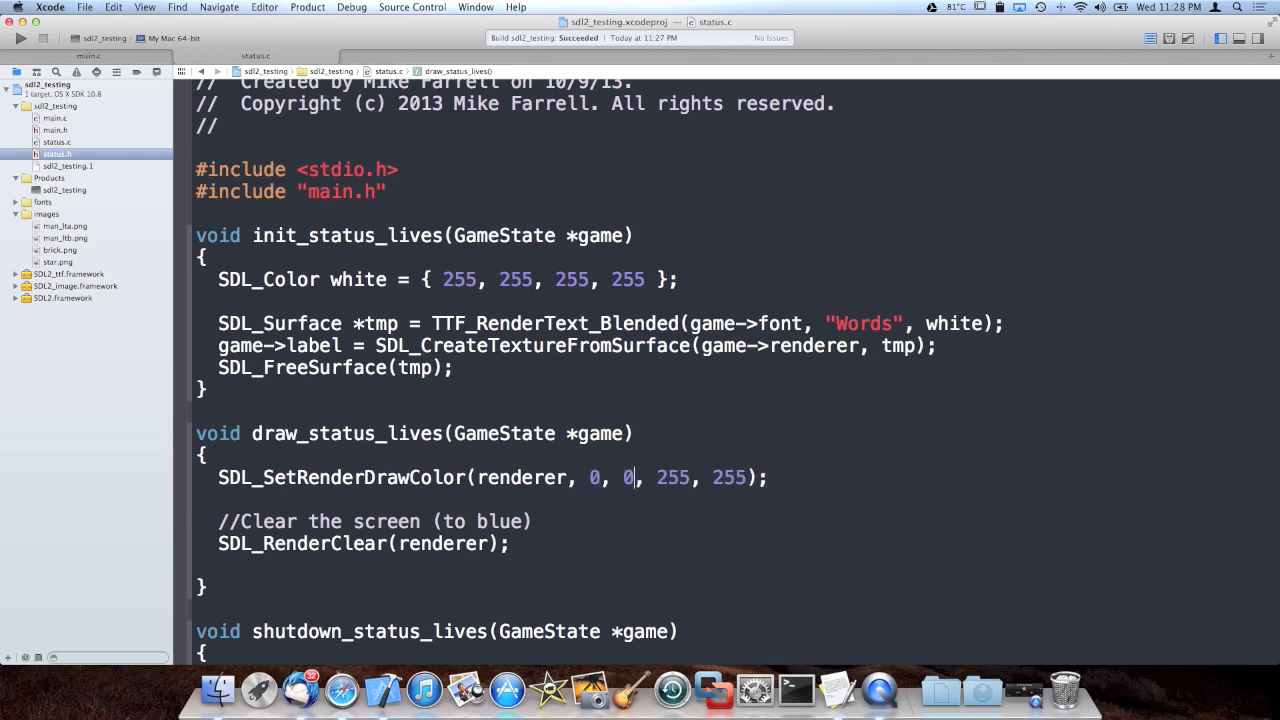
double_click(670, 477)
text(0)
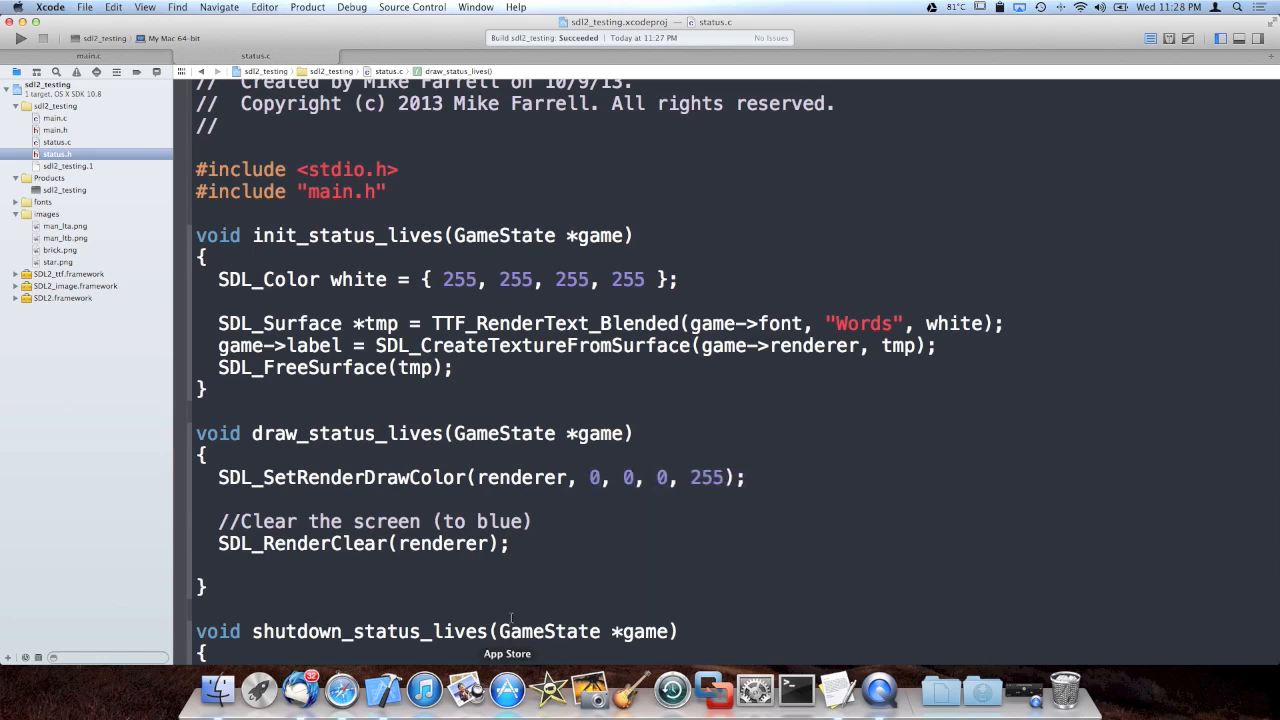
click(425, 521)
key(shift+End)
key(BackSpace)
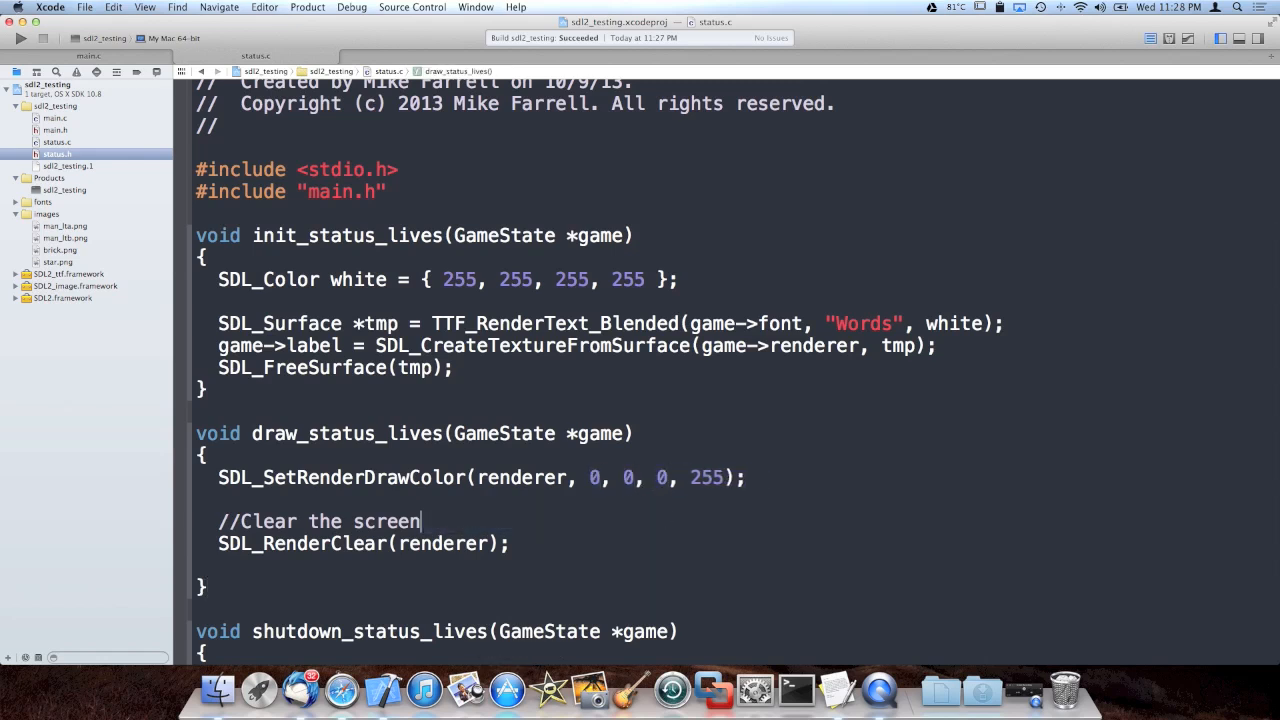
key(Return)
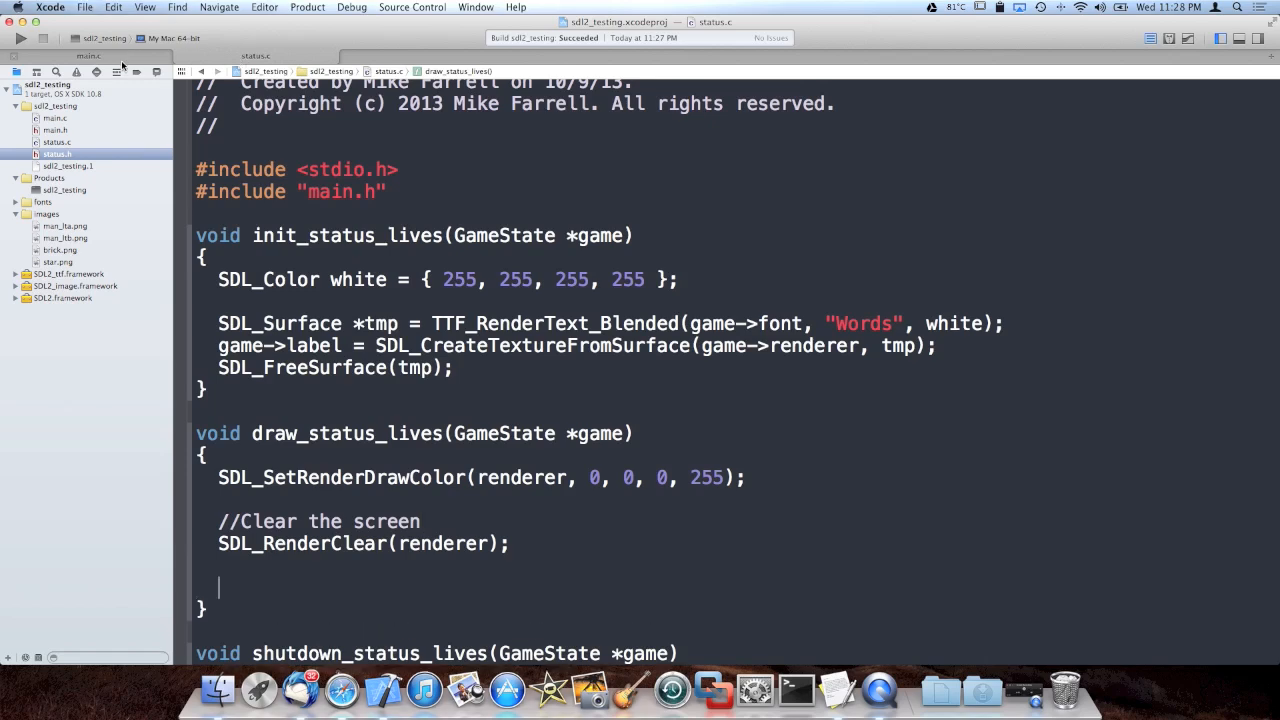
- Copy the set-to-white colour lines from main.c and paste them after the clear call
click(122, 55)
scroll(330, 372, down, 1)
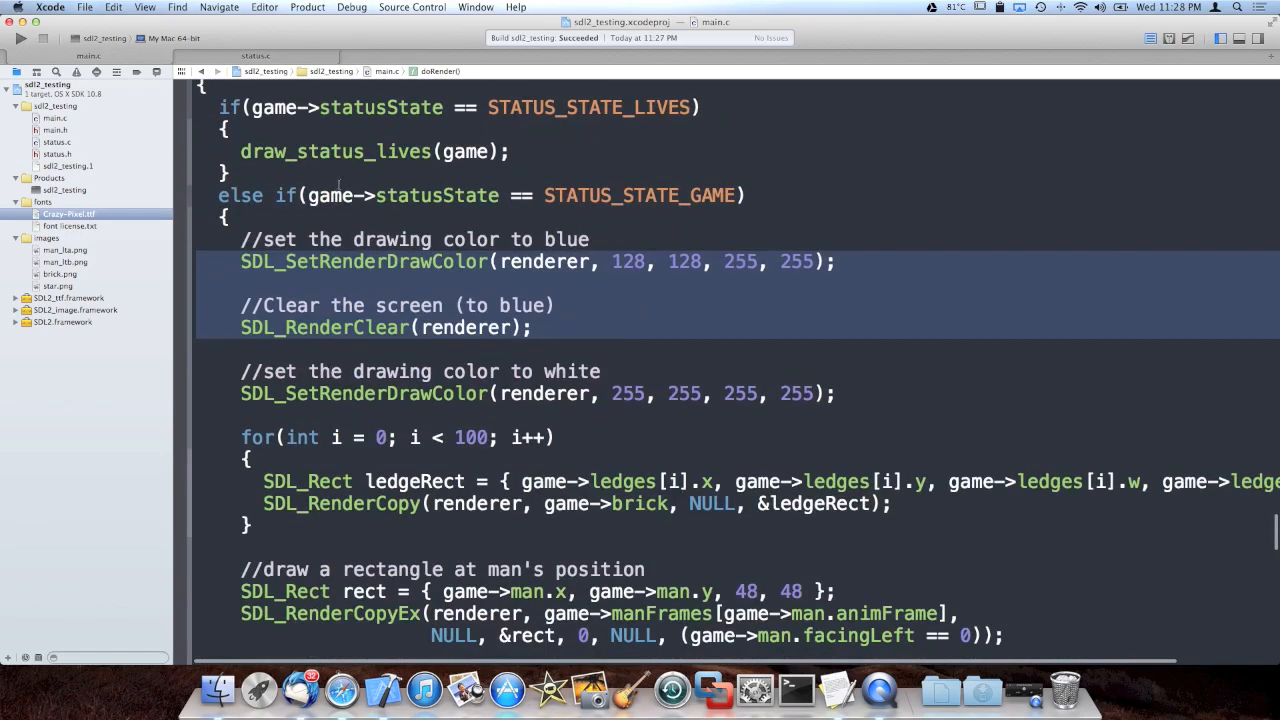
click(467, 348)
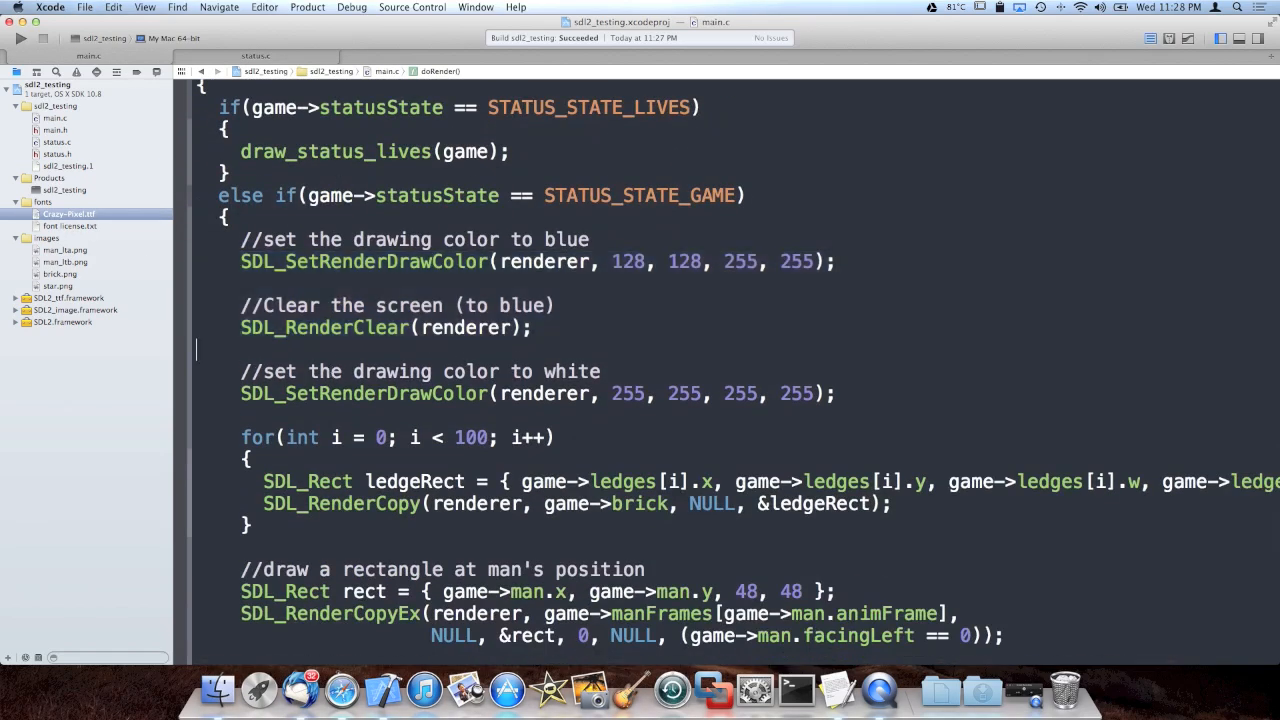
key(shift+Down)
key(shift+Down)
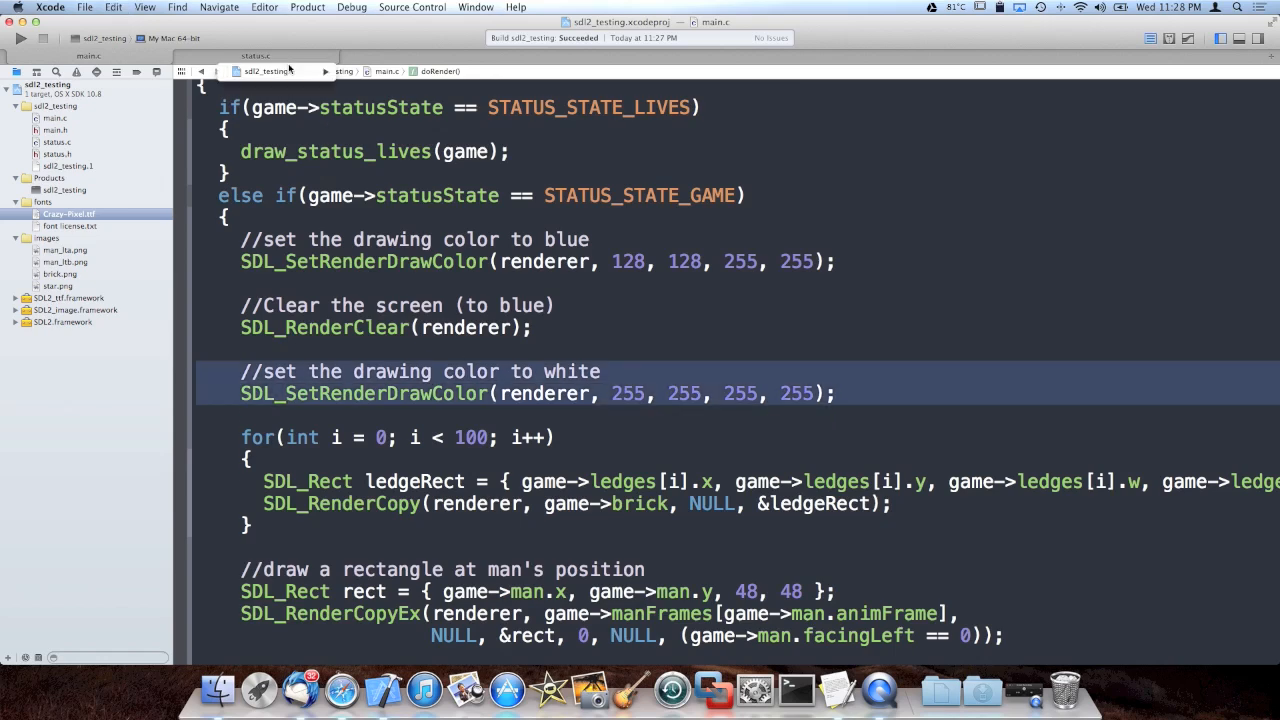
click(256, 56)
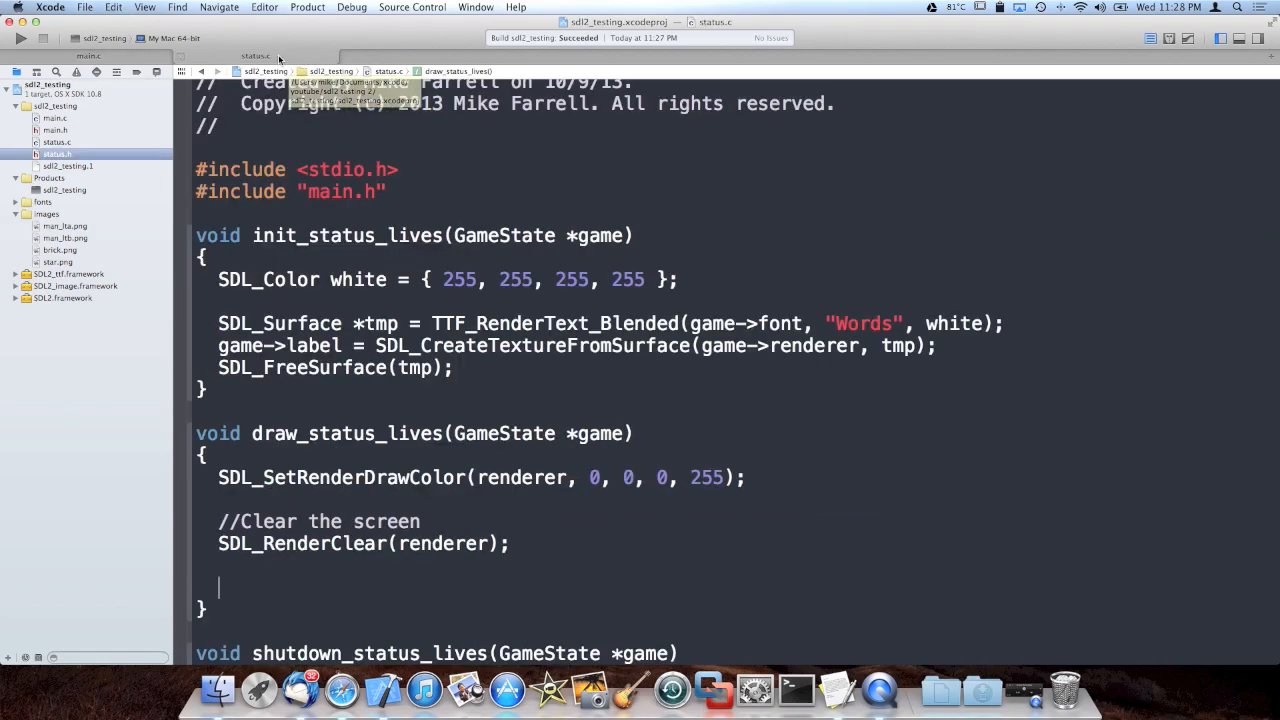
key(super+v)
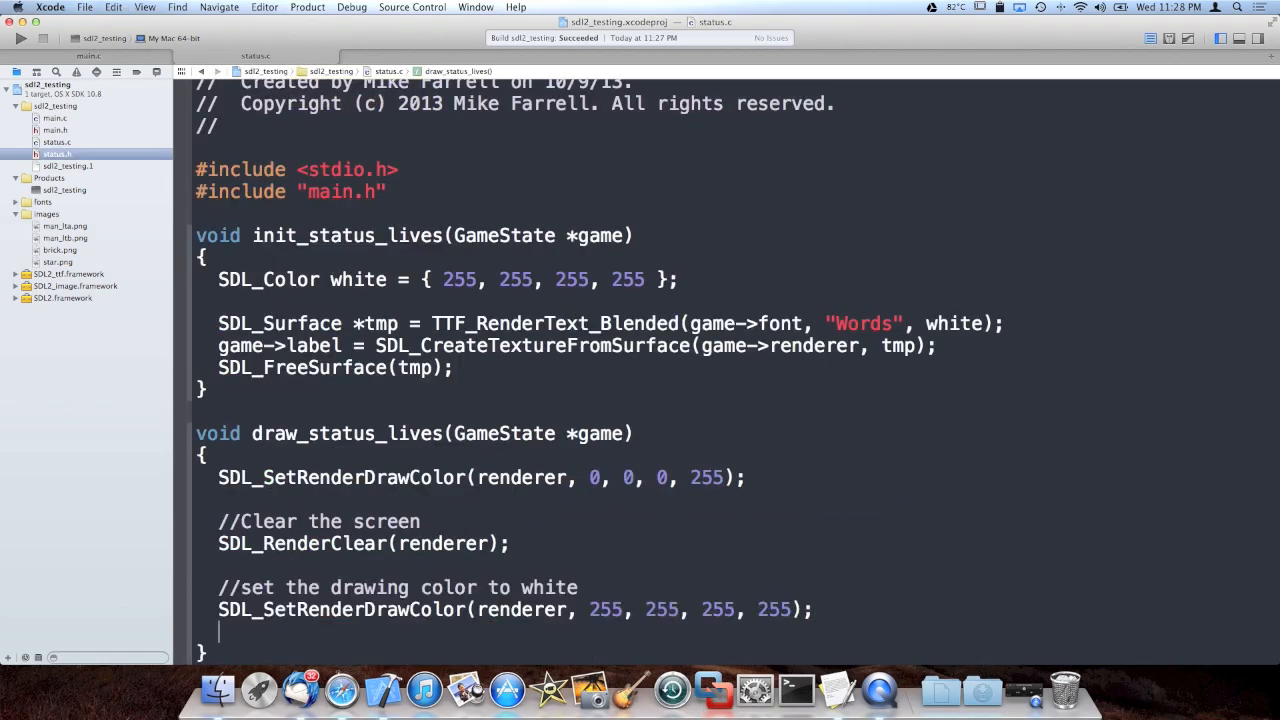
scroll(627, 348, down, 3)
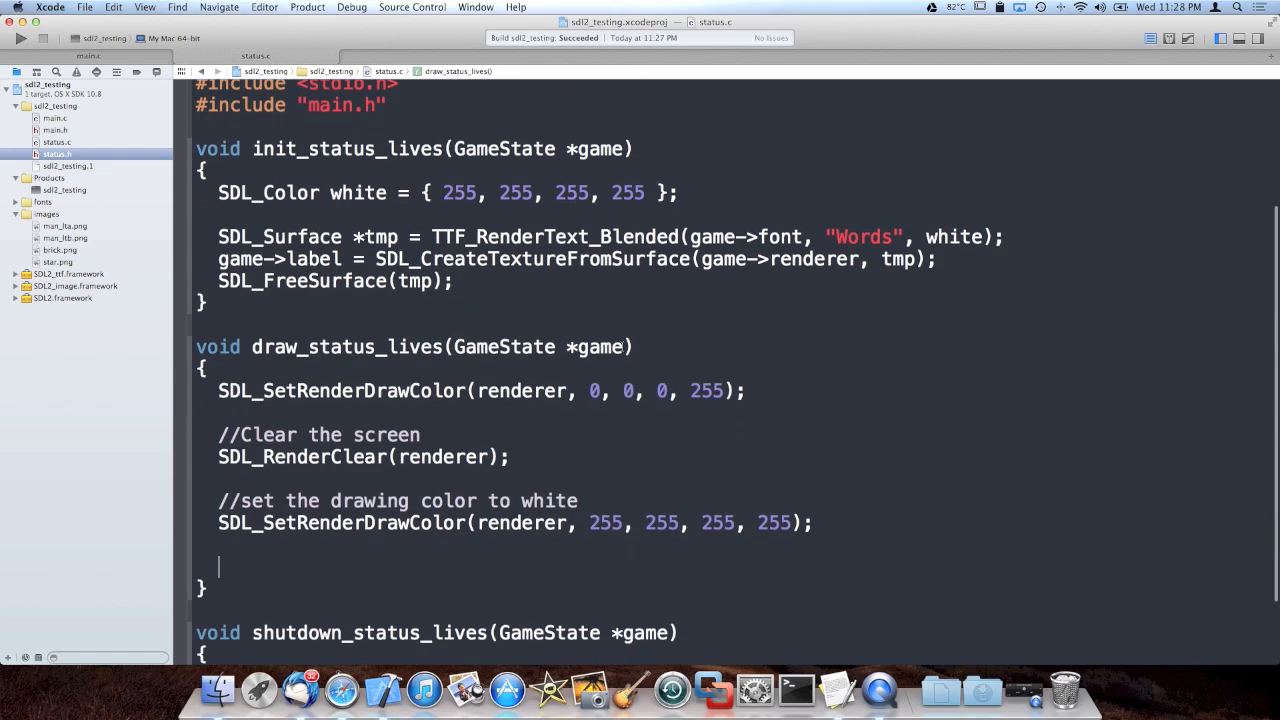
key(ctrl+shift+v)
- Pick the SDL_Rect textRect / SDL_RenderCopy entry from Clyppan history and paste it
key(Down)
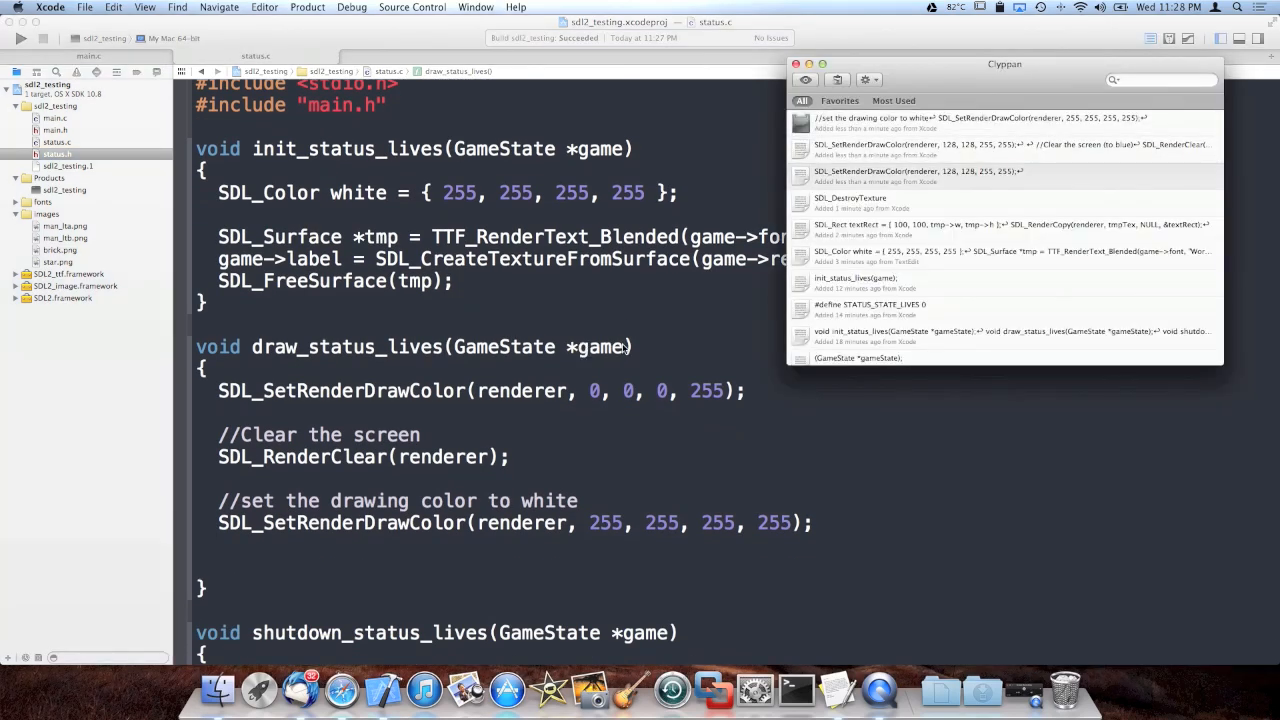
key(Up)
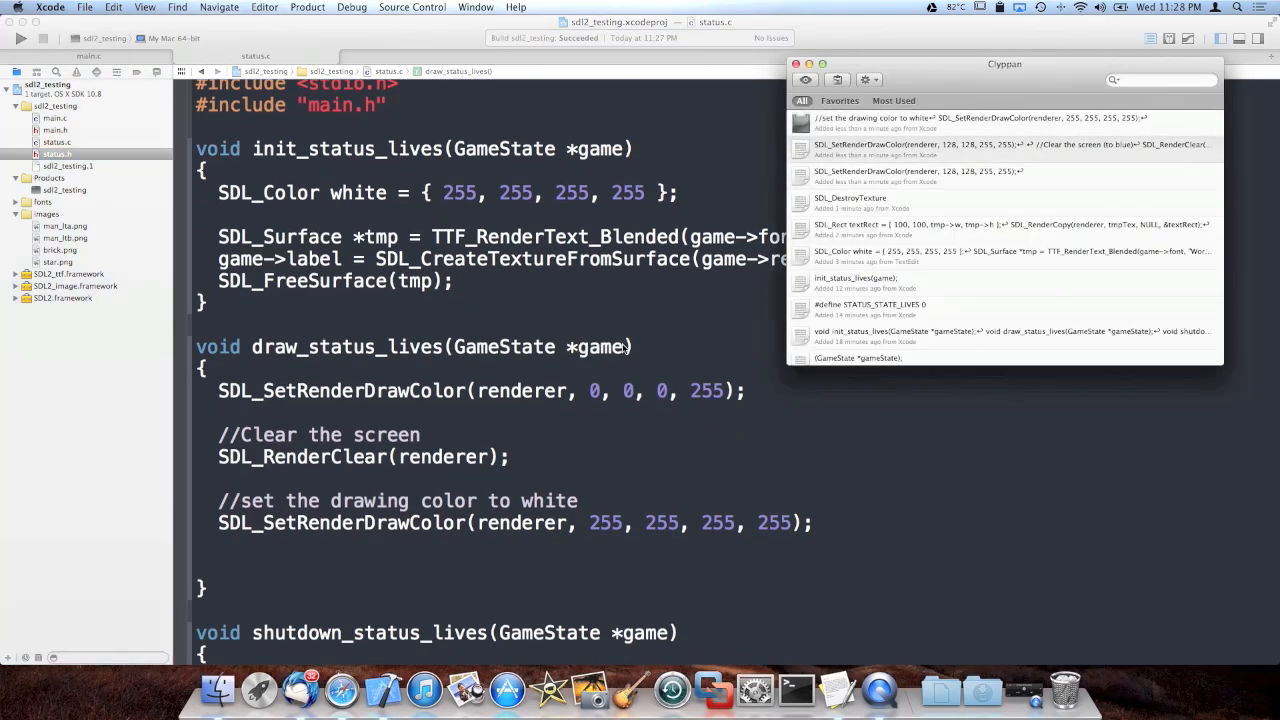
key(Down)
key(Up)
key(Up)
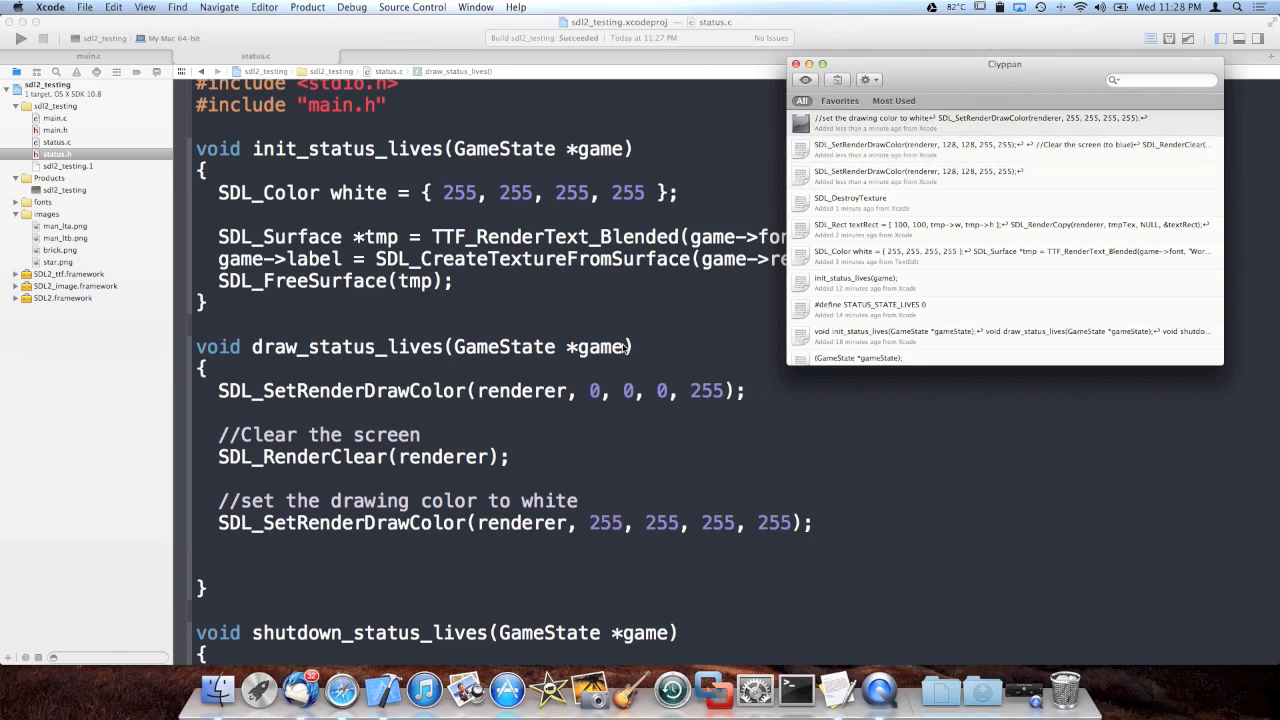
key(Down)
key(Down)
key(Down)
key(Down)
key(Down)
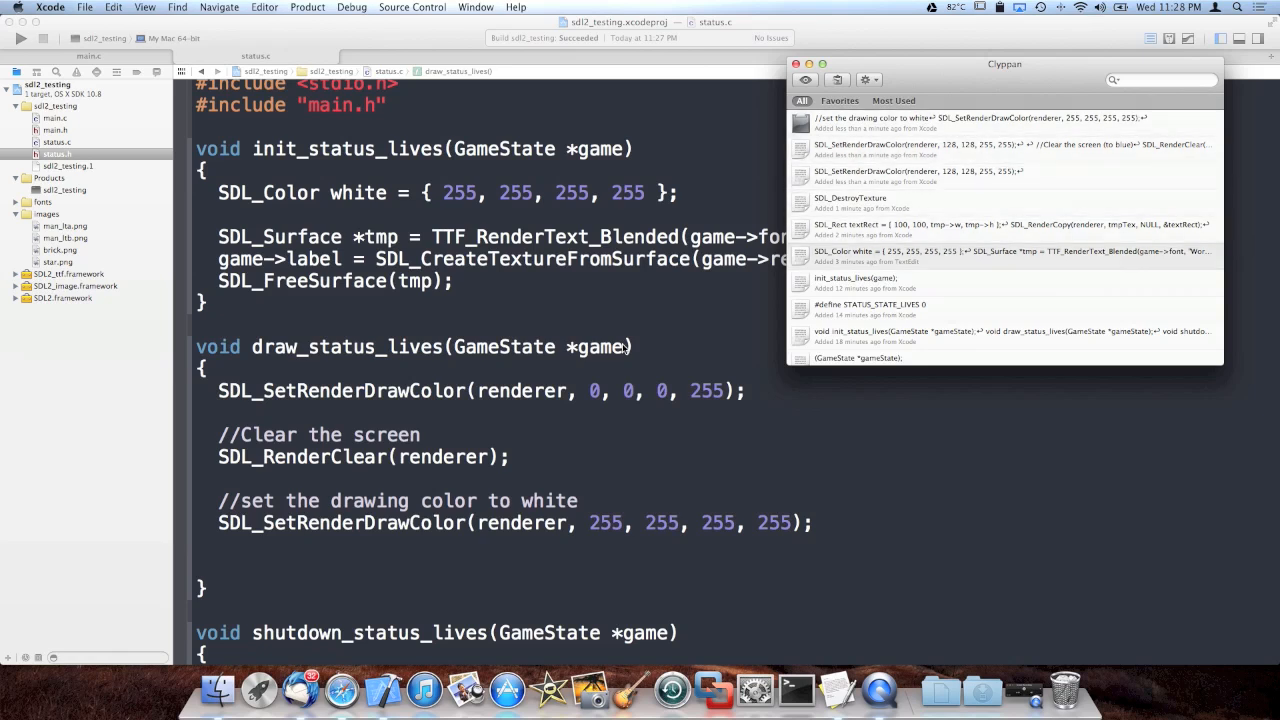
key(Up)
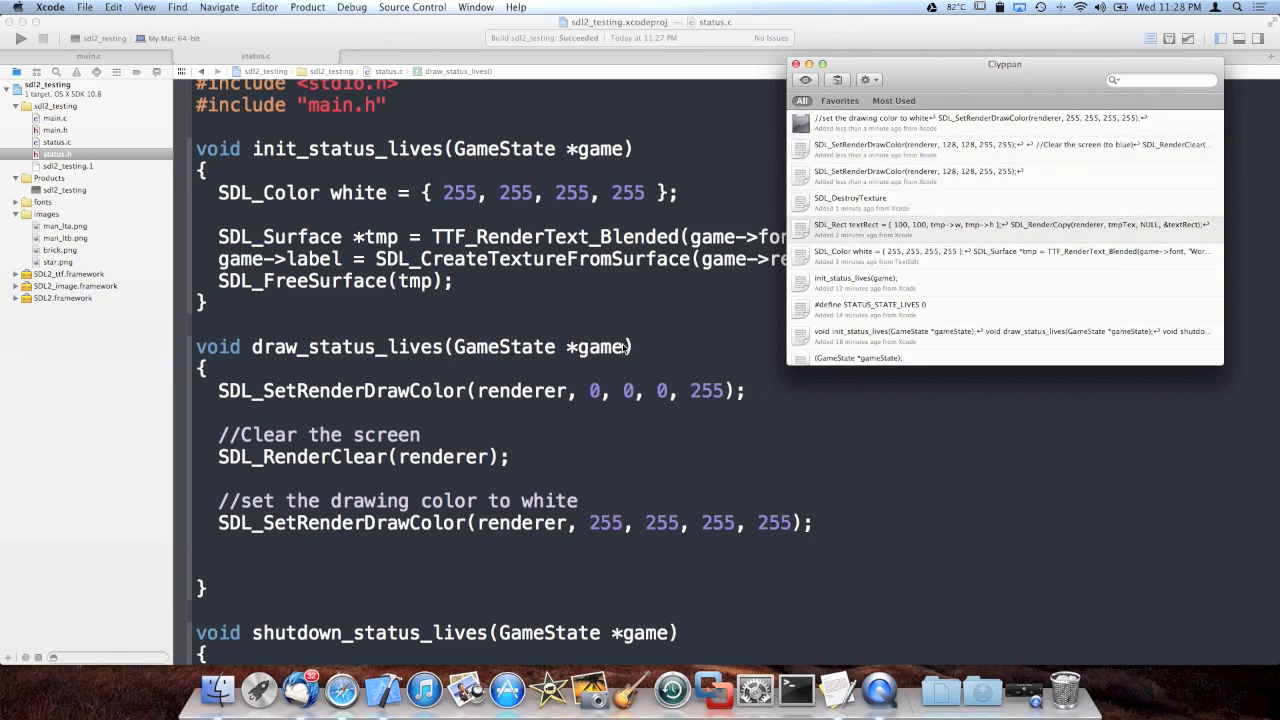
key(Return)
scroll(693, 437, down, 1)
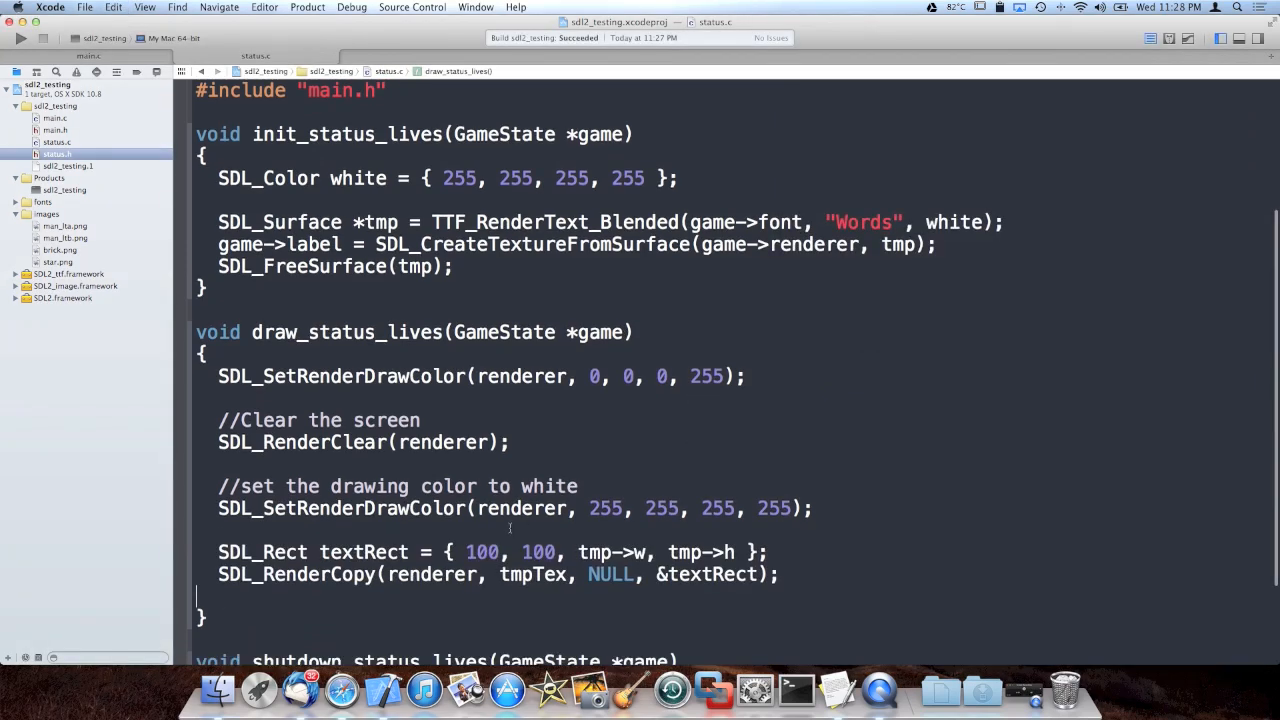
- Change textRect's origin from 100, 100 to 320, 240-game->label->w and build (fails on undeclared renderer)
double_click(482, 552)
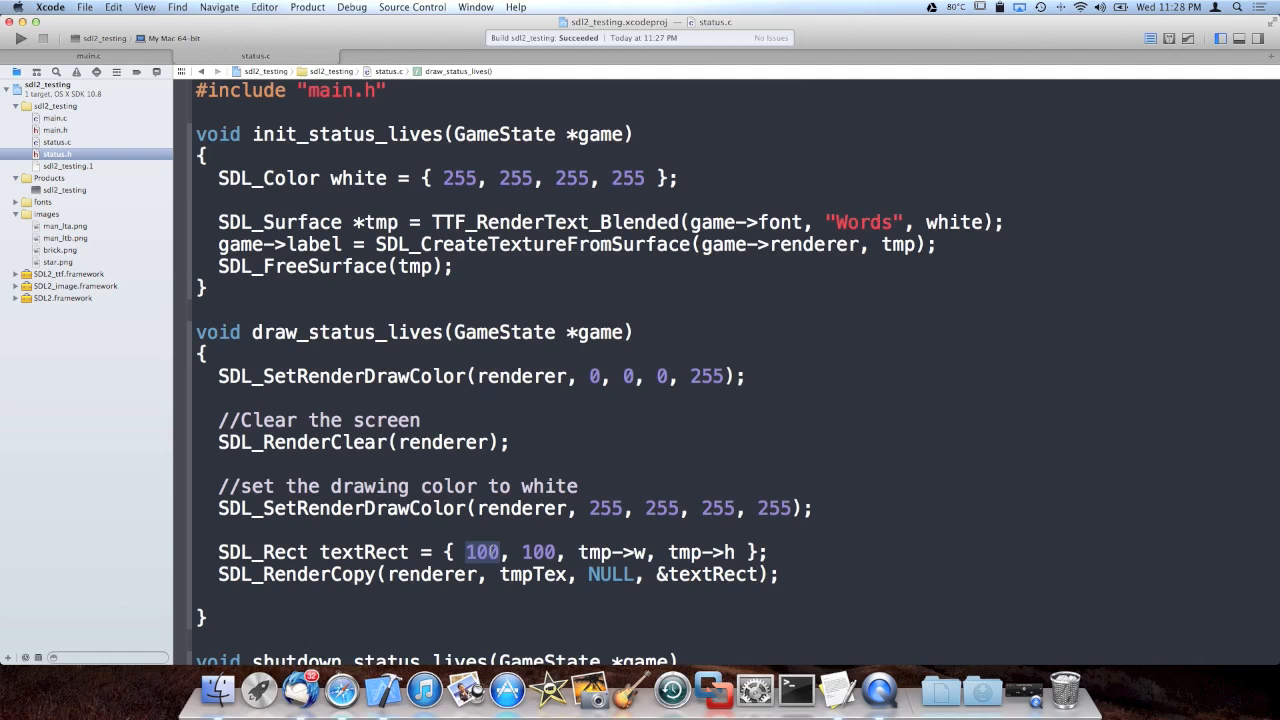
text(320)
key(BackSpace)
key(BackSpace)
text(240)
text(-, tmp->w)
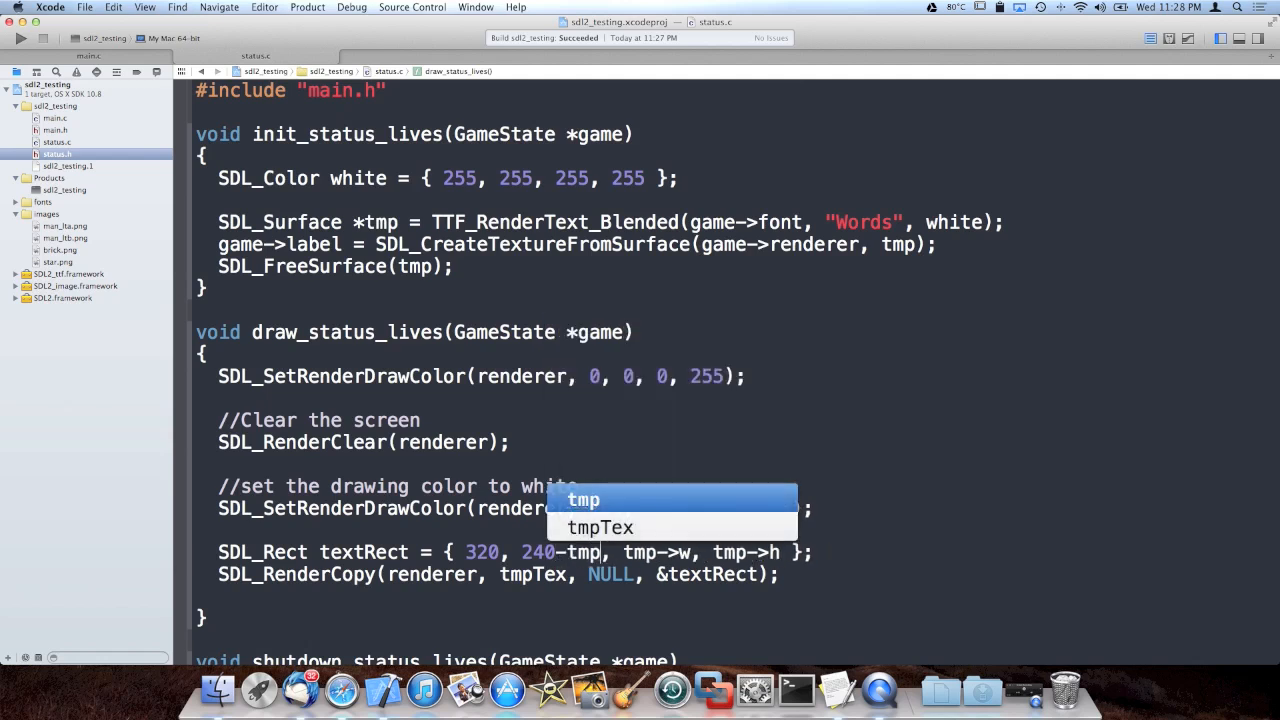
key(BackSpace)
text(->)
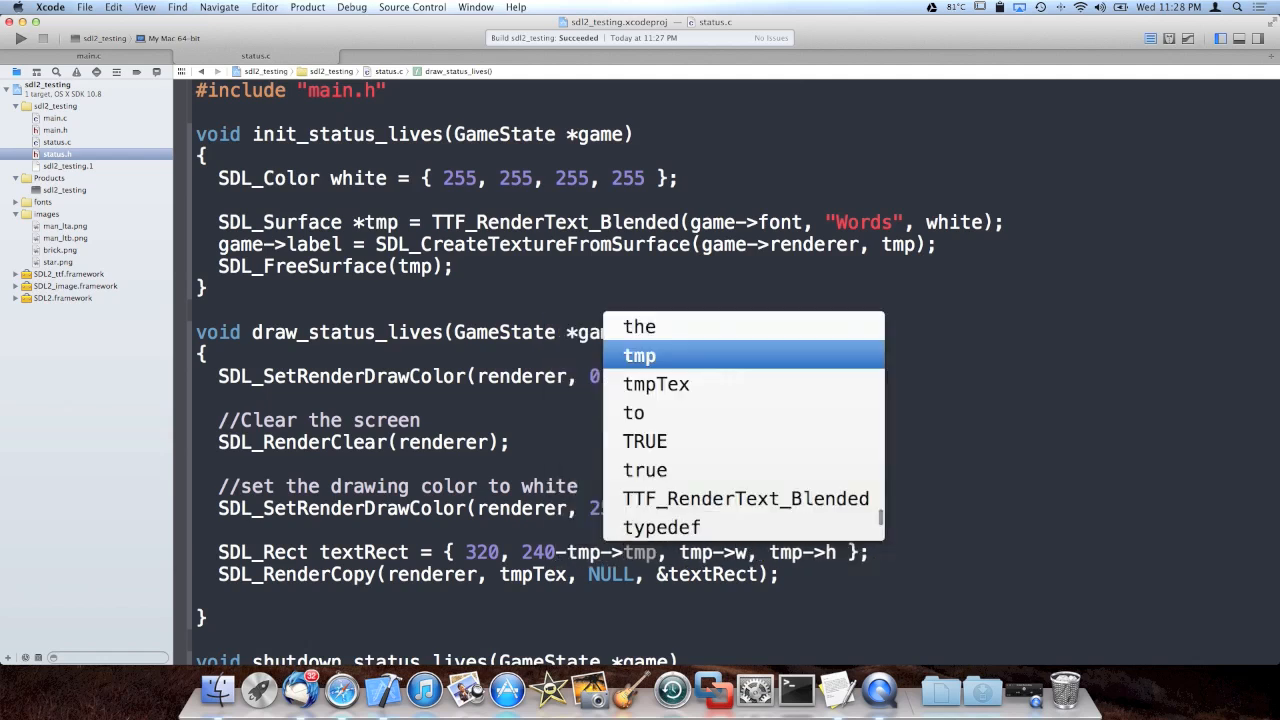
text(h)
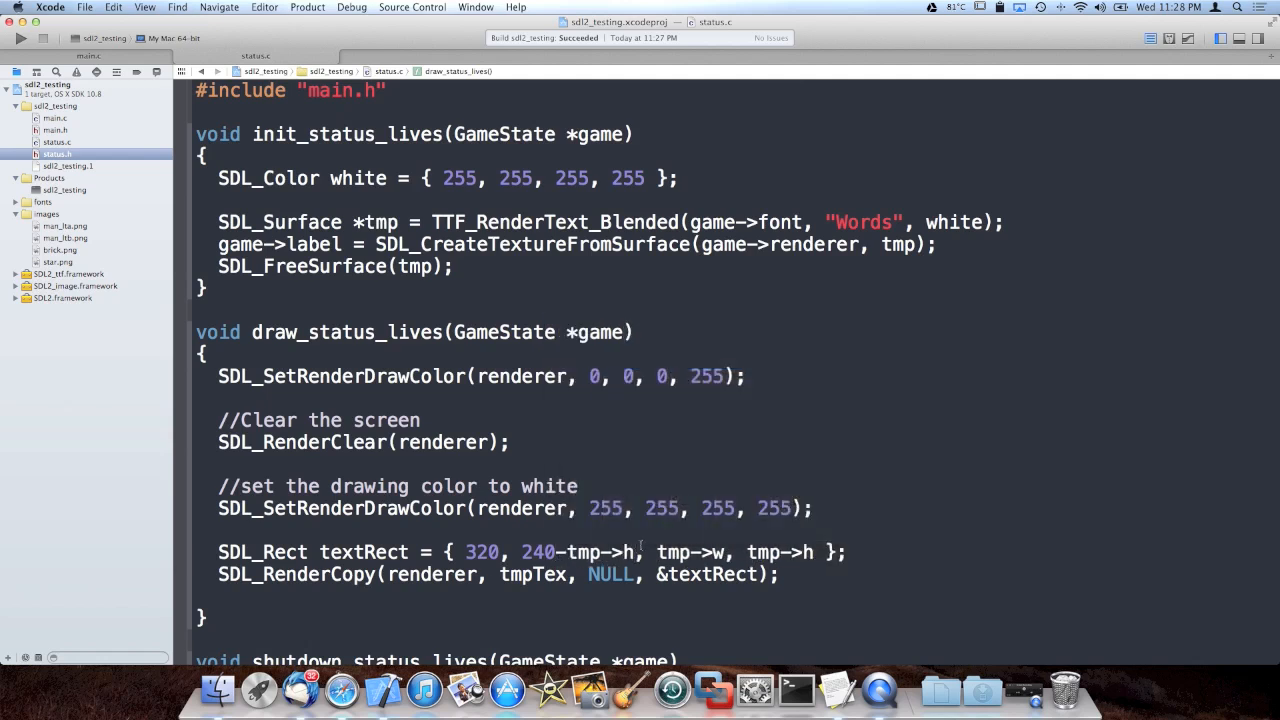
double_click(585, 552)
key(shift+alt+Right)
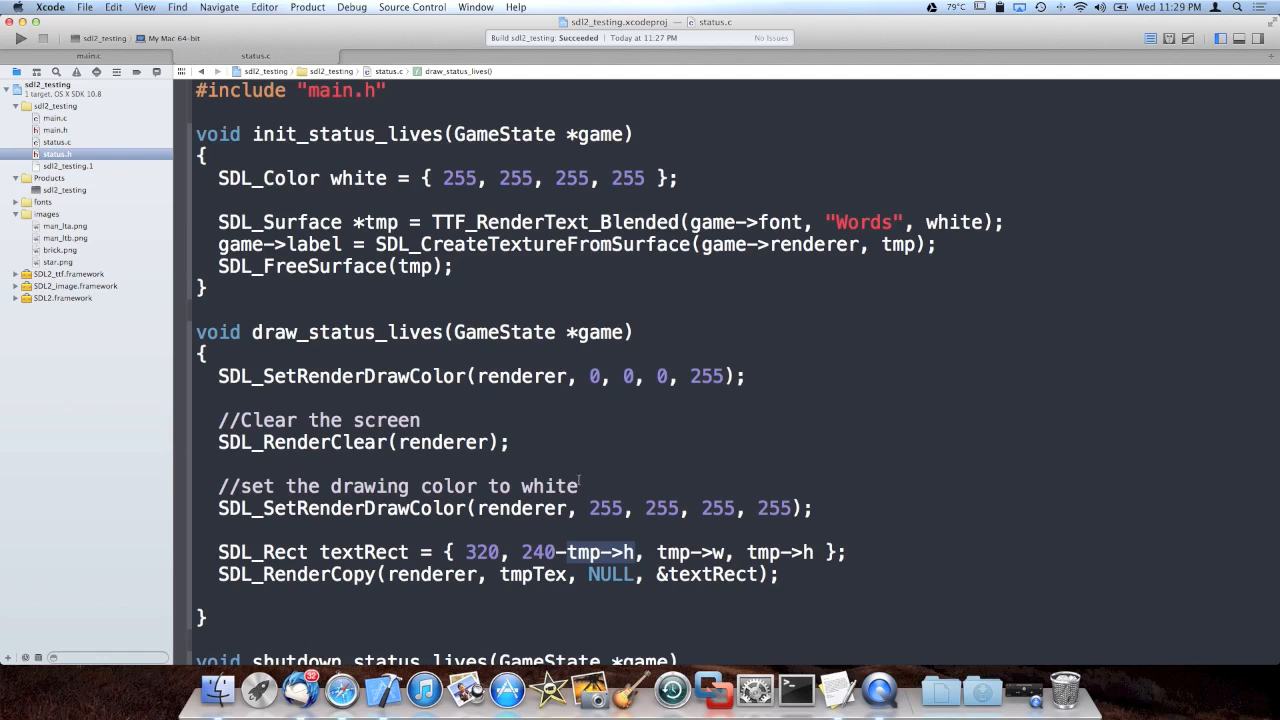
text(te)
key(BackSpace)
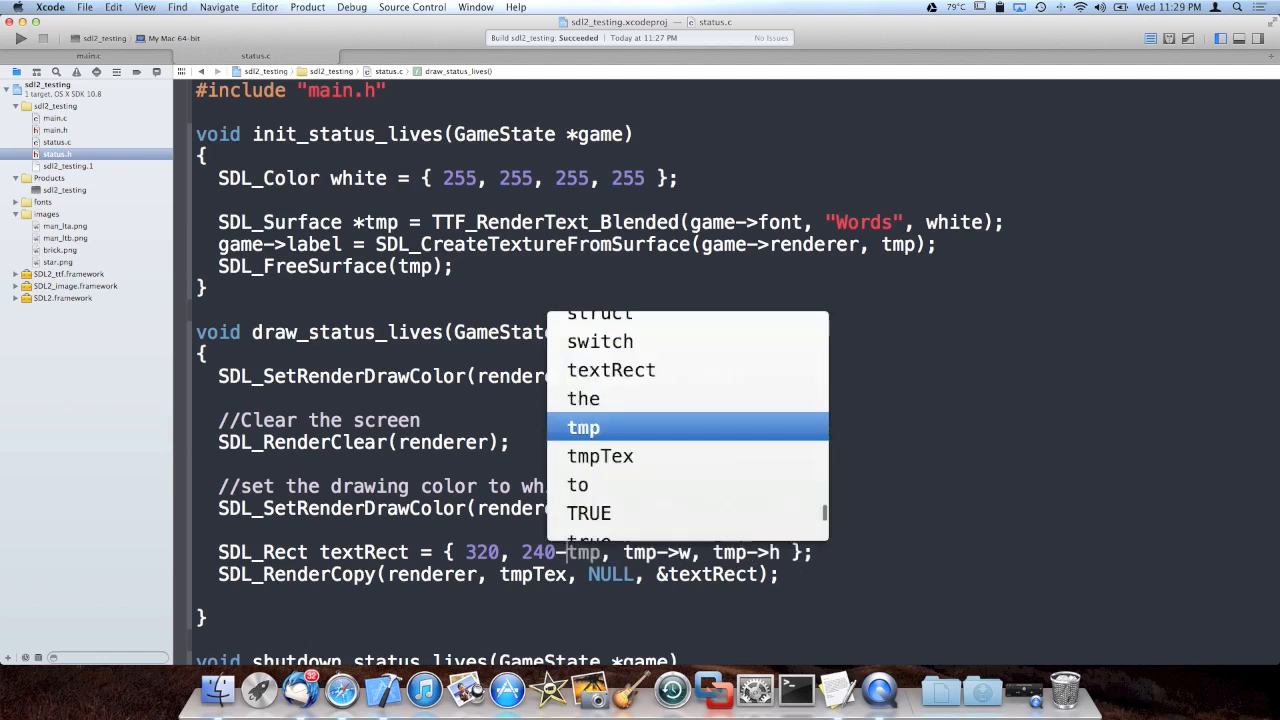
key(BackSpace)
text(game->)
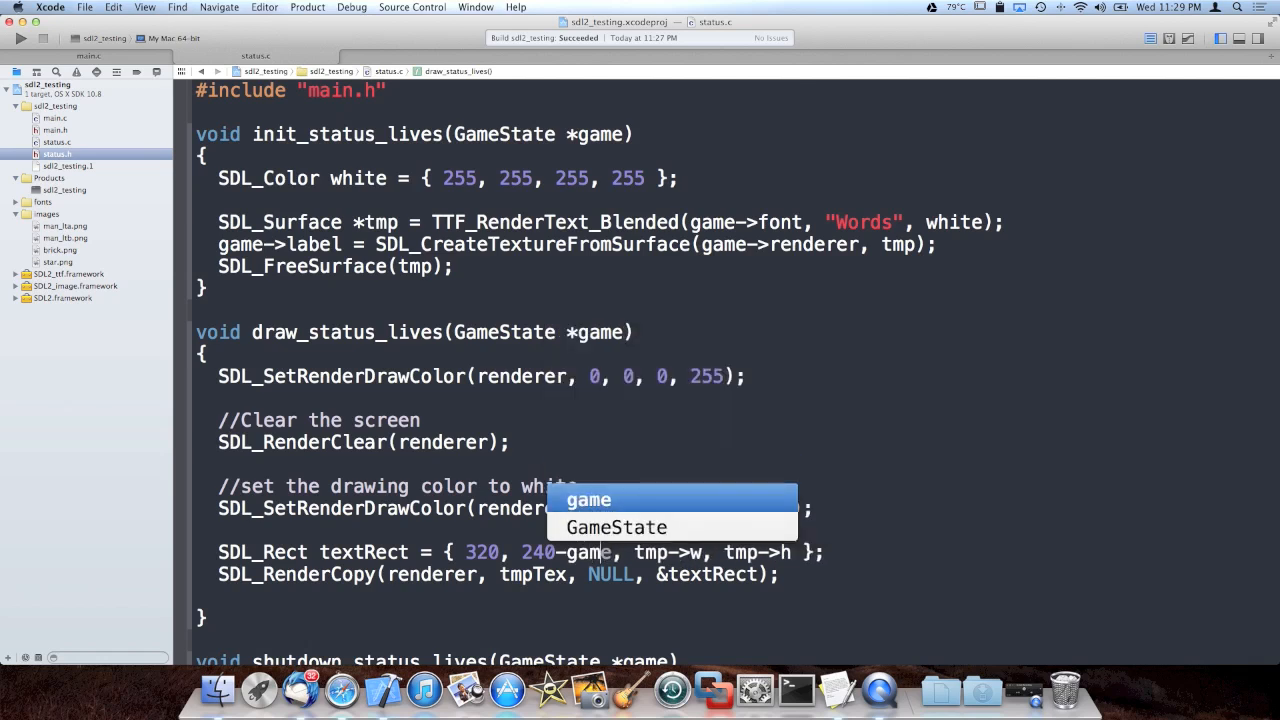
text(labe)
key(Tab)
text(->)
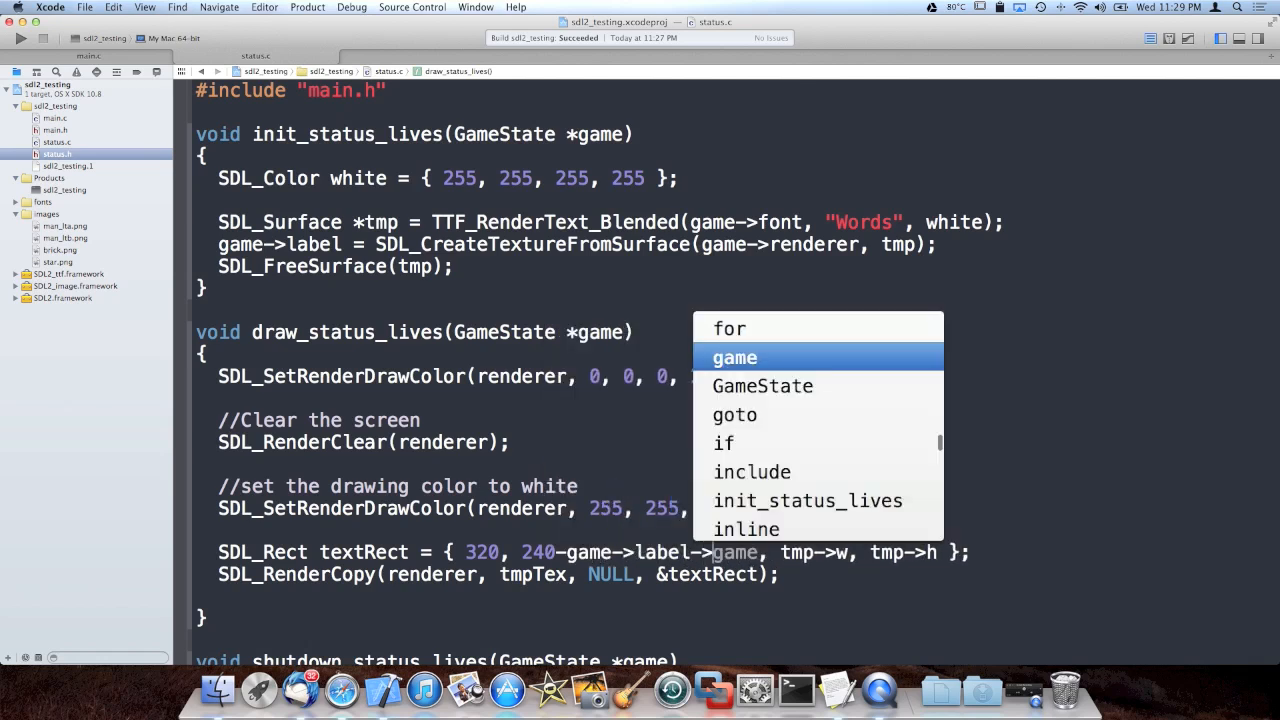
text(w)
key(Escape)
key(super+b)
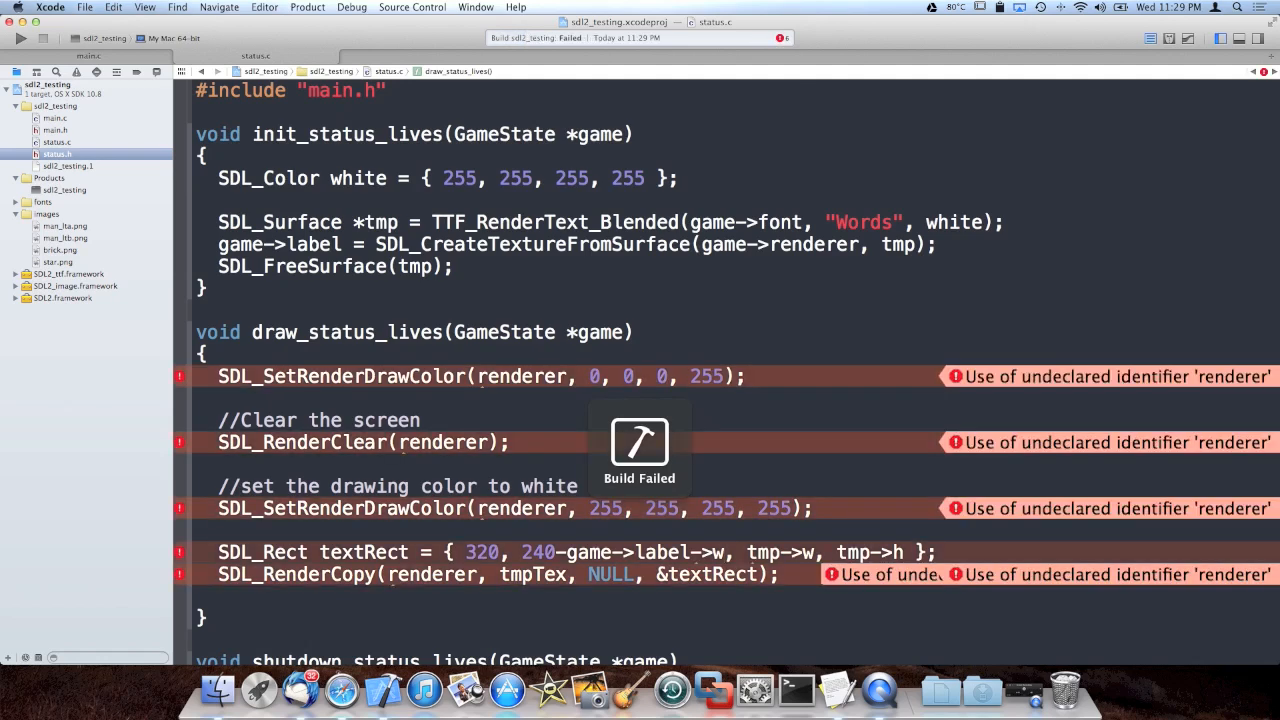
- Declare SDL_Renderer *renderer = game->renderer at the top of draw_status_lives and rebuild
key(Return)
text(SDL_)
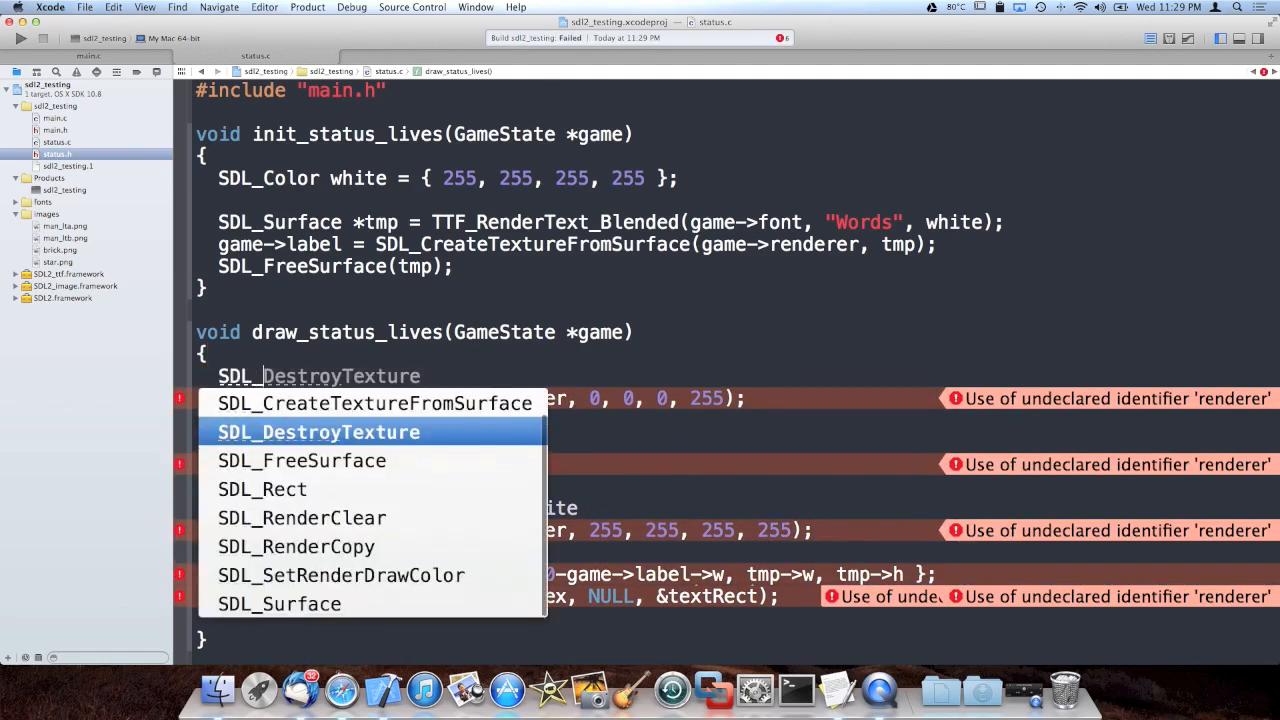
text(RenderClea)
key(BackSpace)
key(BackSpace)
key(BackSpace)
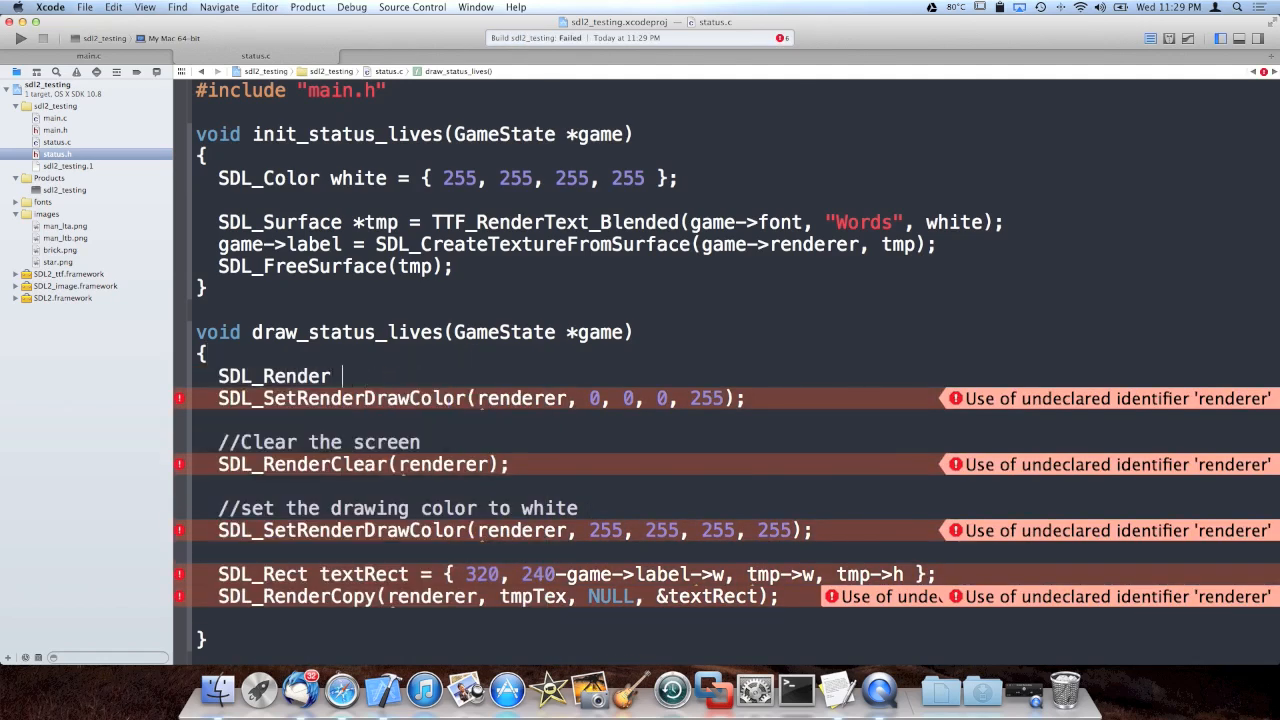
text(er *renderer)
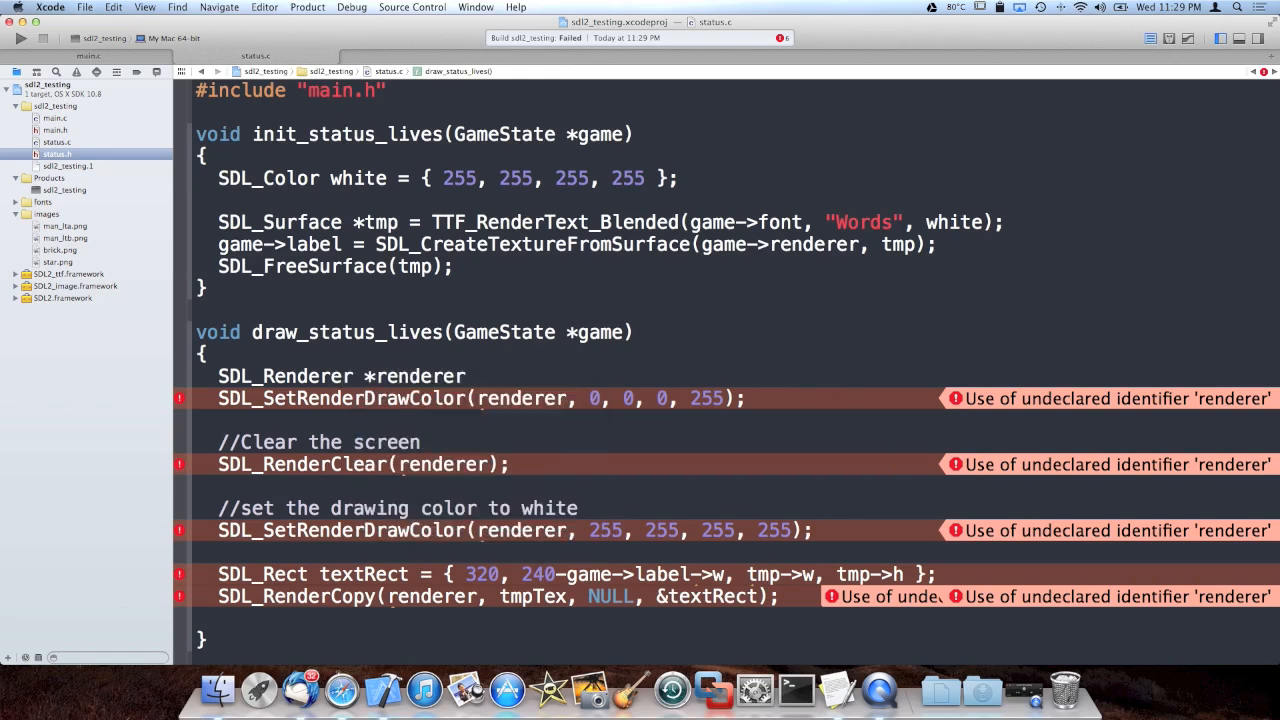
text( = game->renderer)
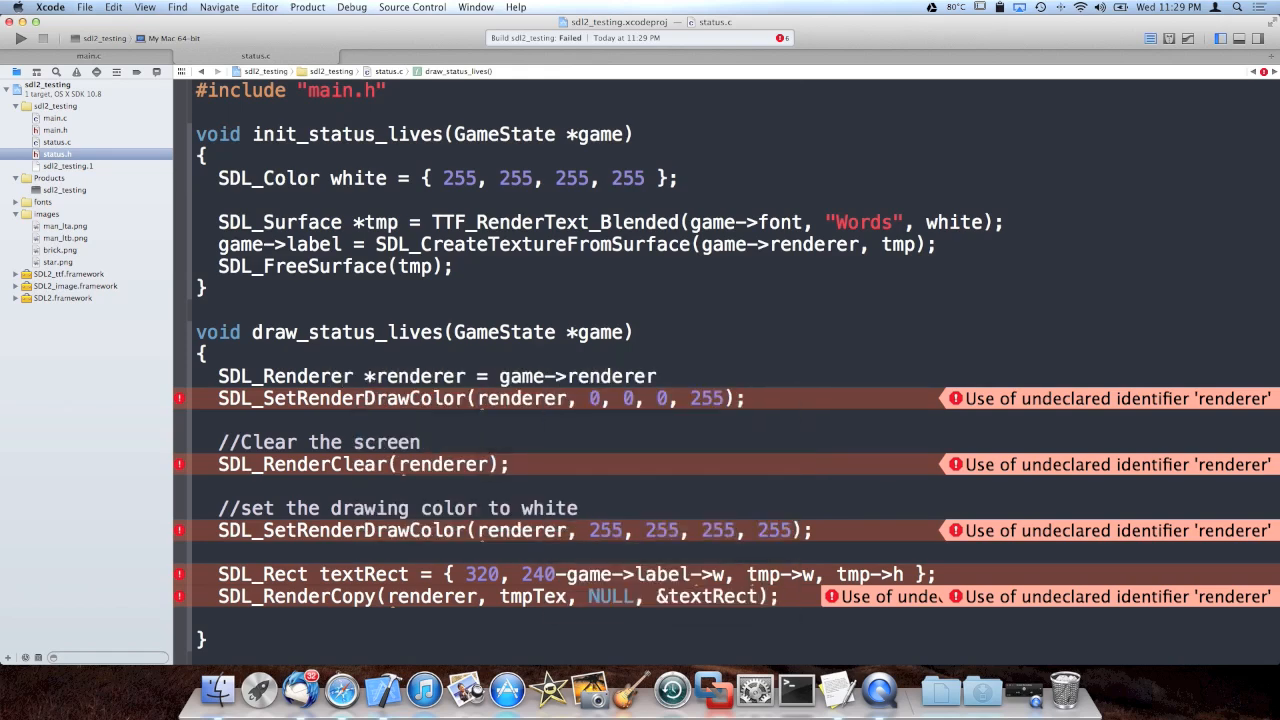
text(;)
key(super+b)
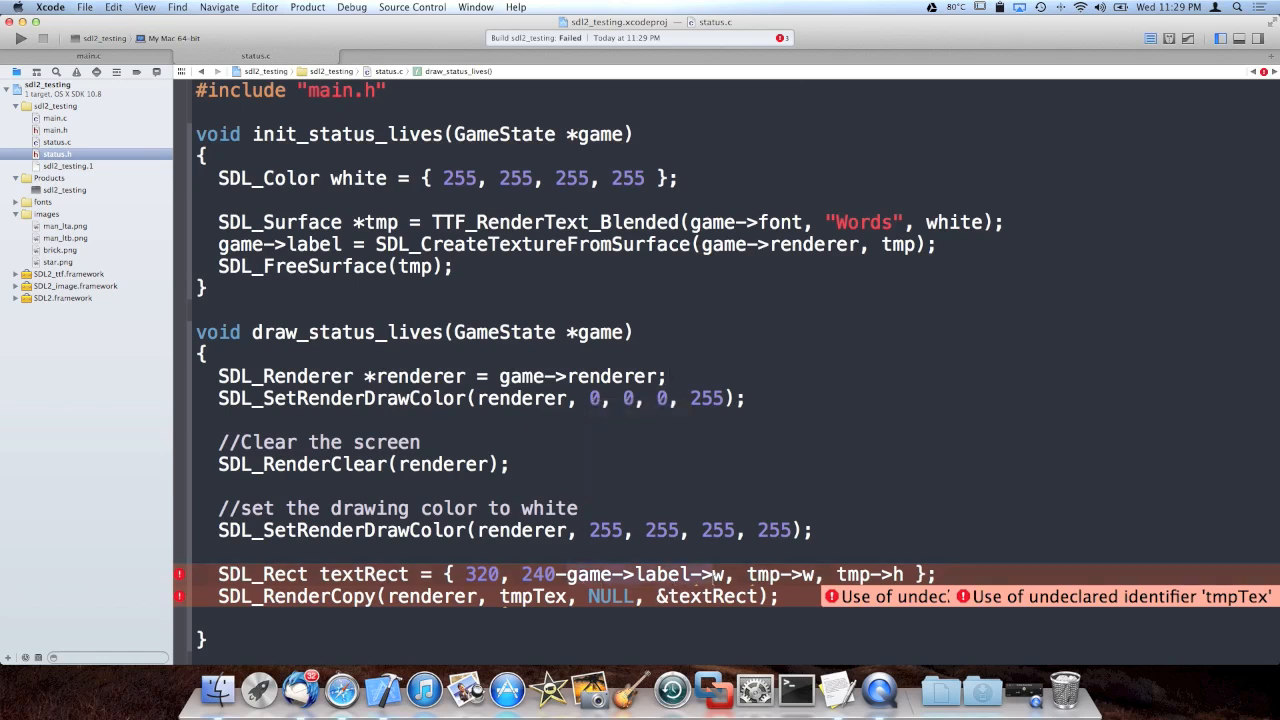
- Replace tmp->w and tmp->h in textRect with game->label->w and game->label->h, then rebuild
double_click(763, 574)
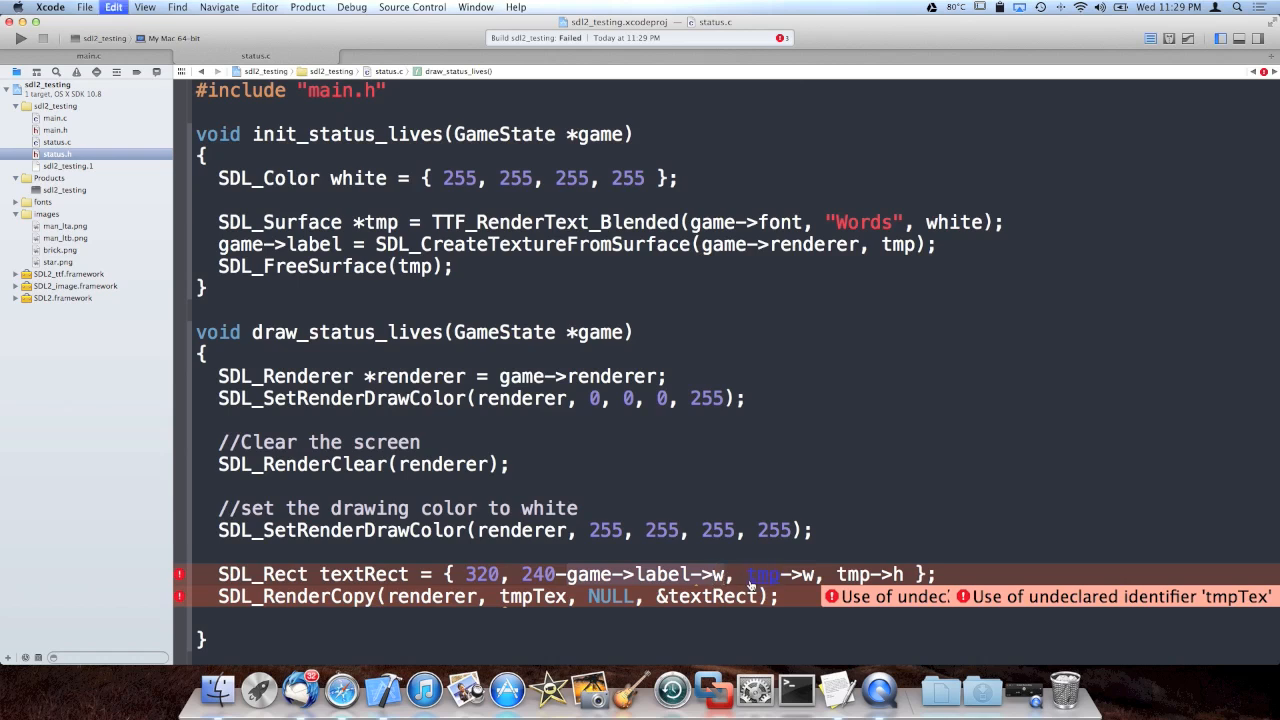
text(game->label->w)
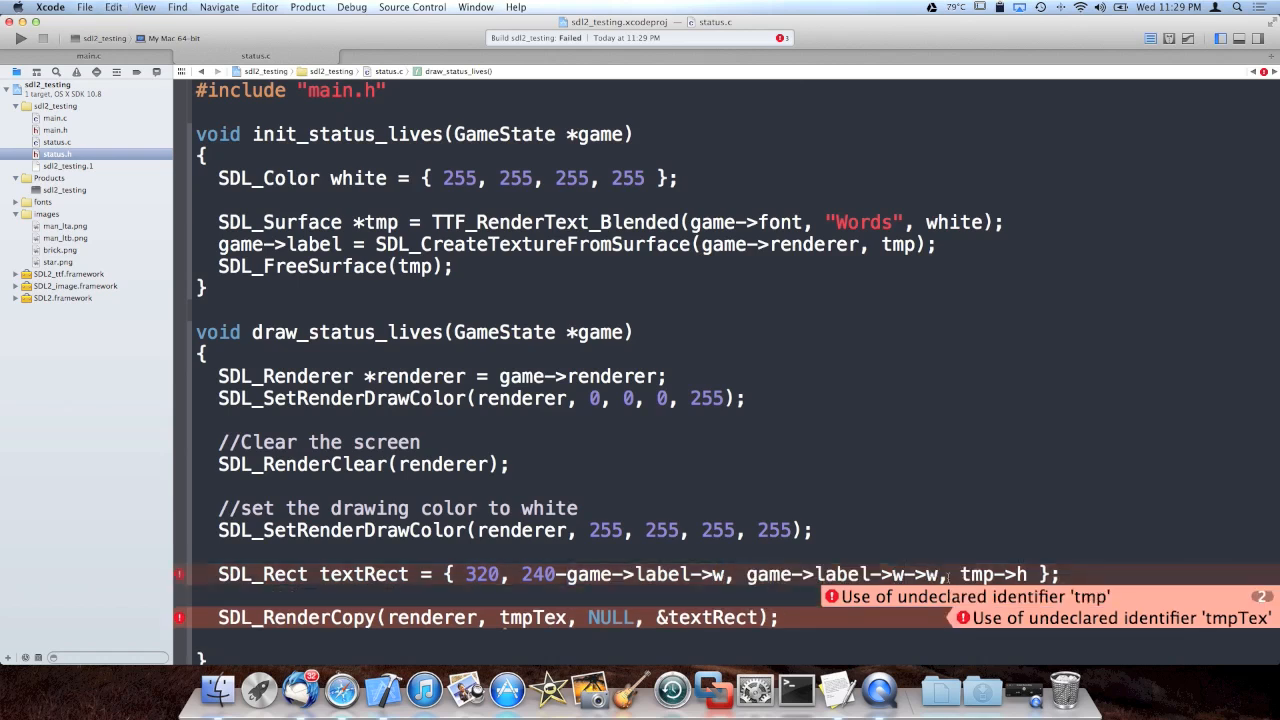
double_click(966, 574)
text(game->label->w)
key(BackSpace)
key(BackSpace)
key(BackSpace)
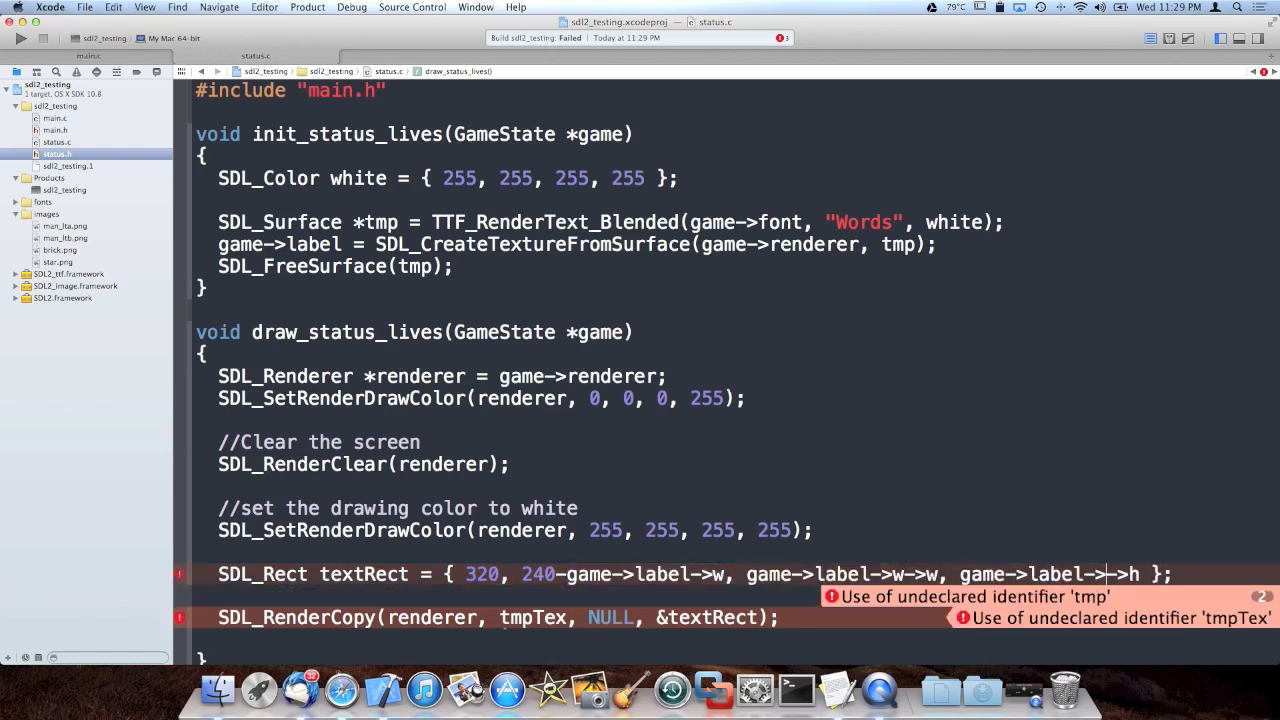
key(BackSpace)
key(BackSpace)
key(BackSpace)
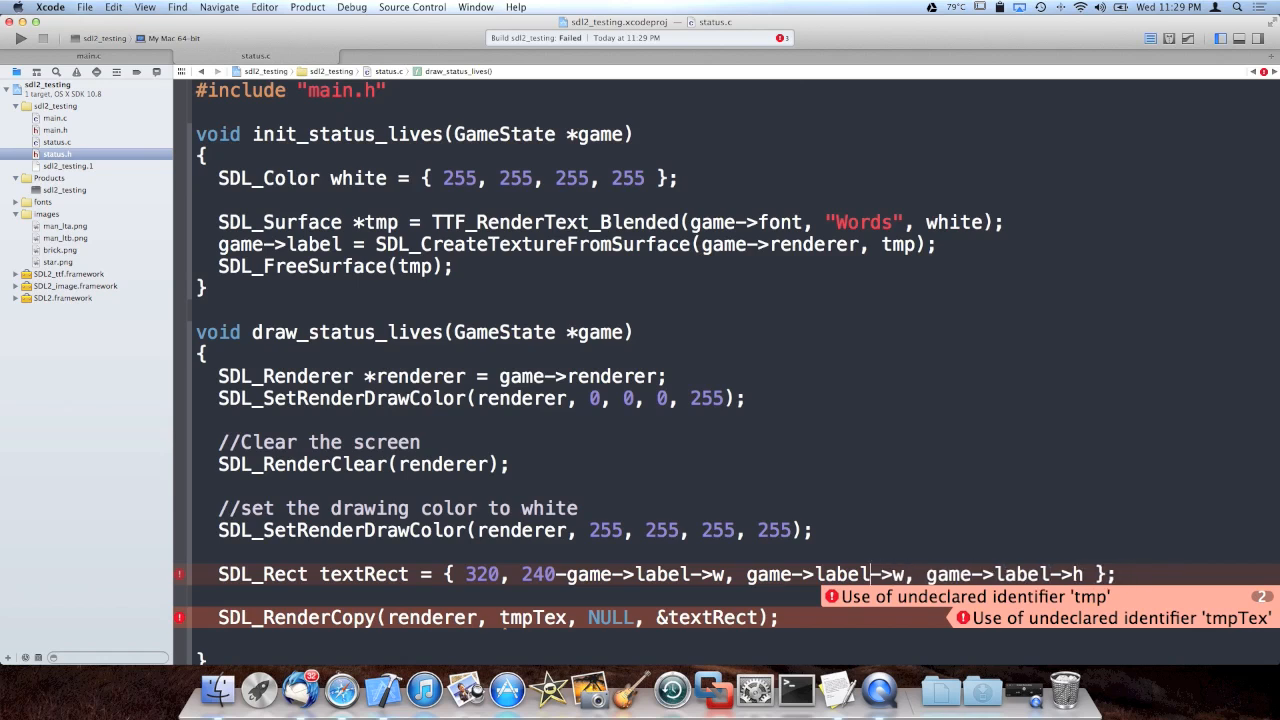
key(super+b)
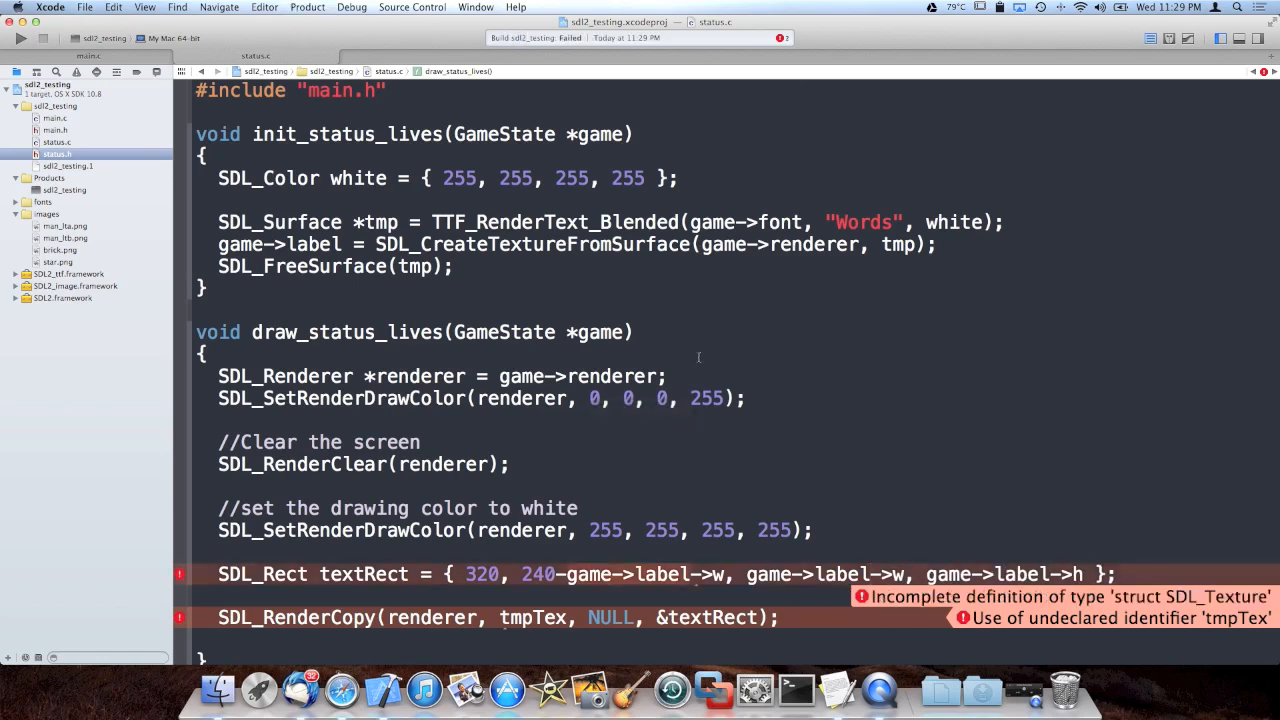
scroll(698, 357, up, 5)
scroll(698, 357, down, 5)
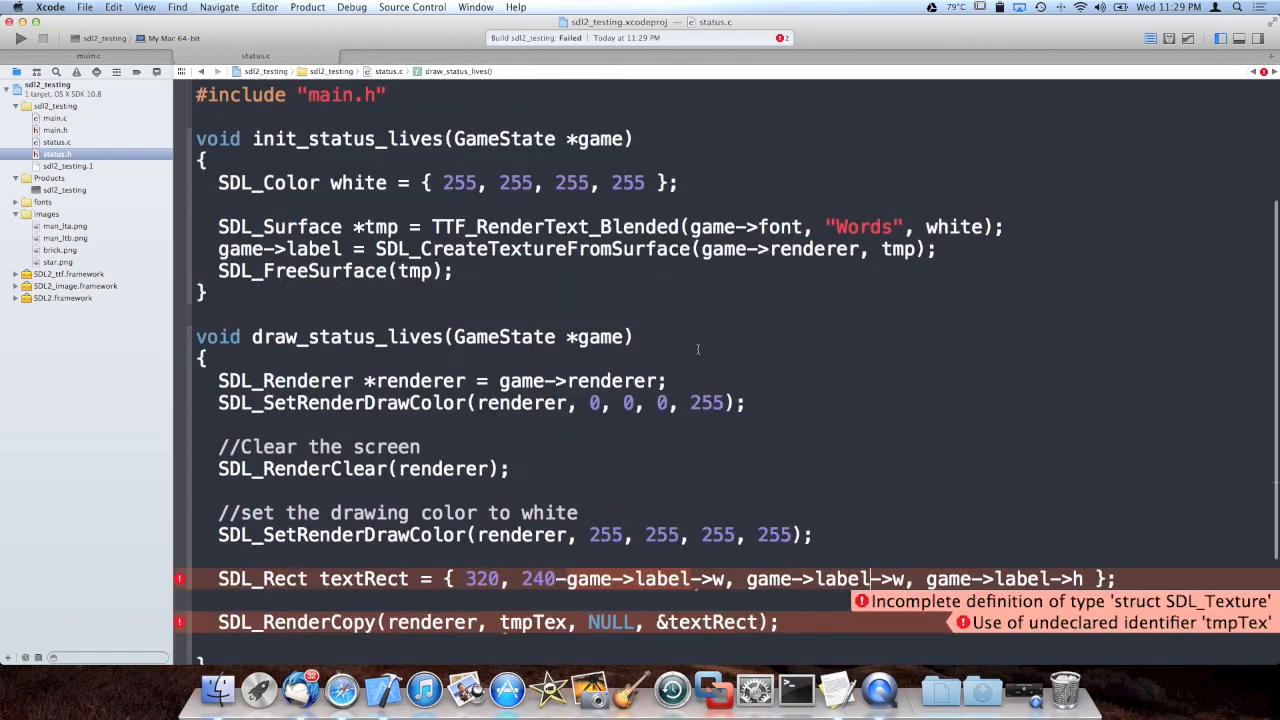
scroll(698, 357, up, 5)
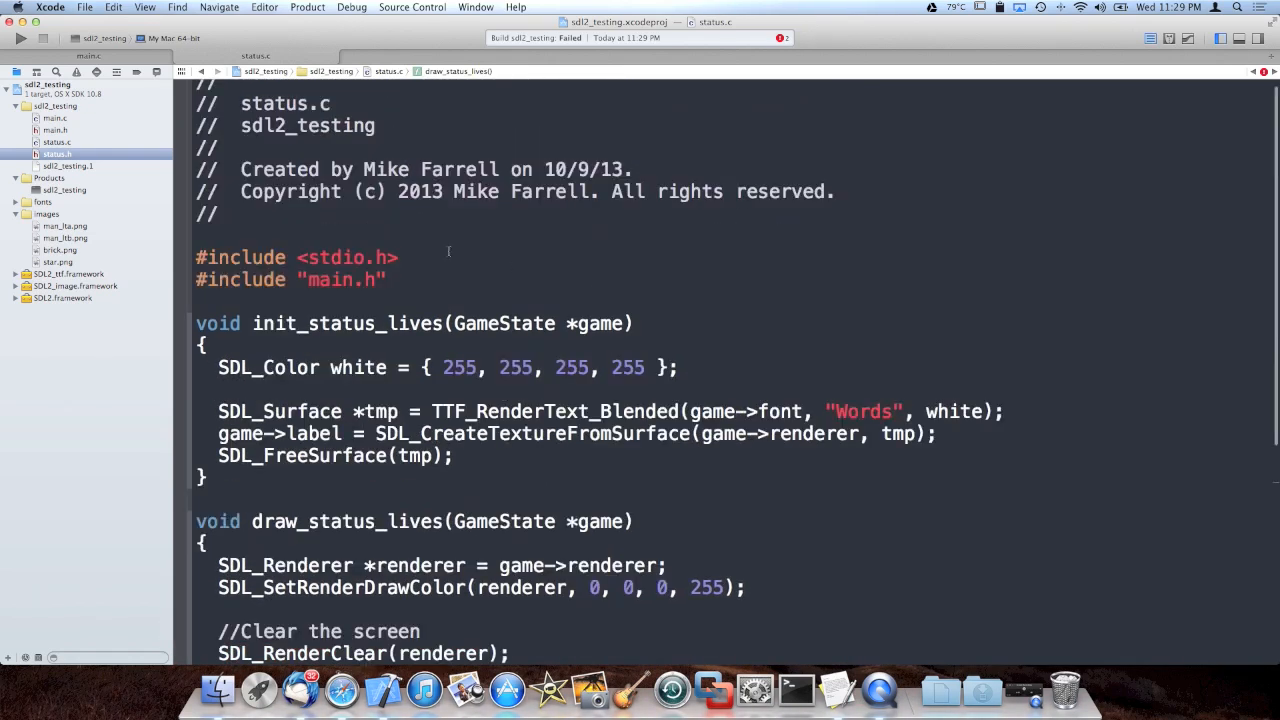
- Undo part of the recent edits, trimming the renderer name
click(426, 251)
scroll(587, 343, down, 5)
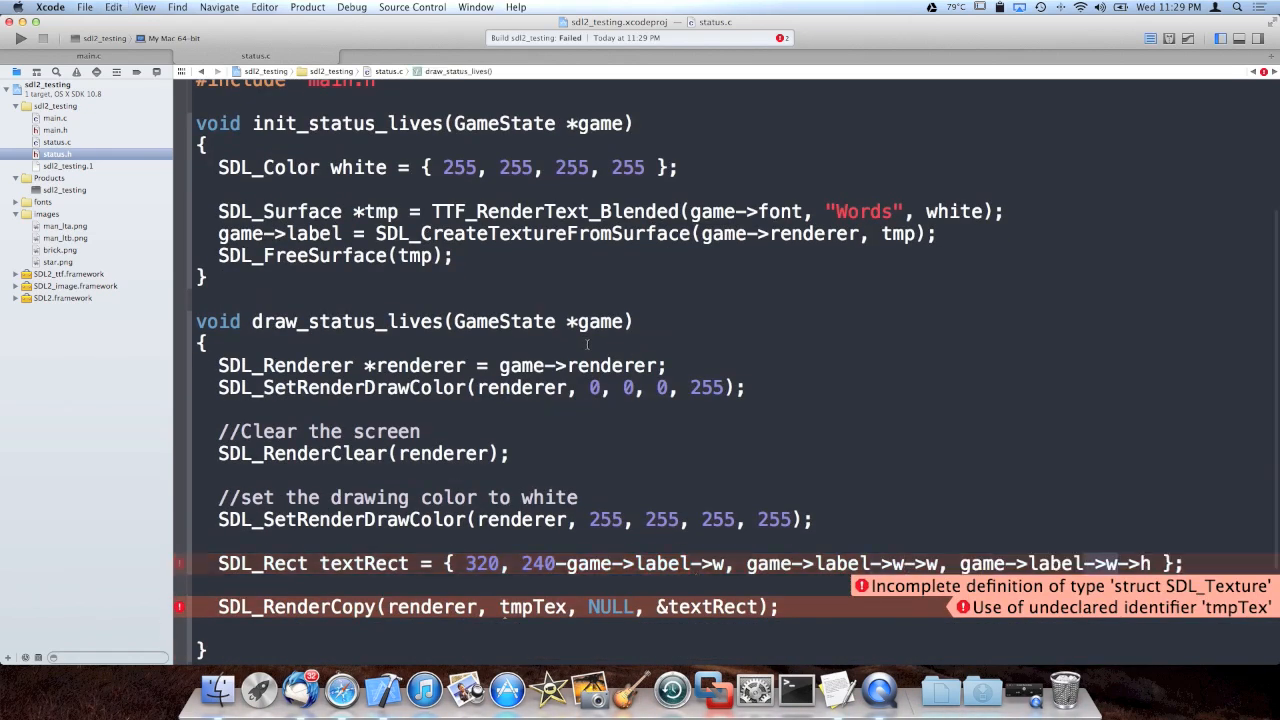
click(672, 365)
key(BackSpace)
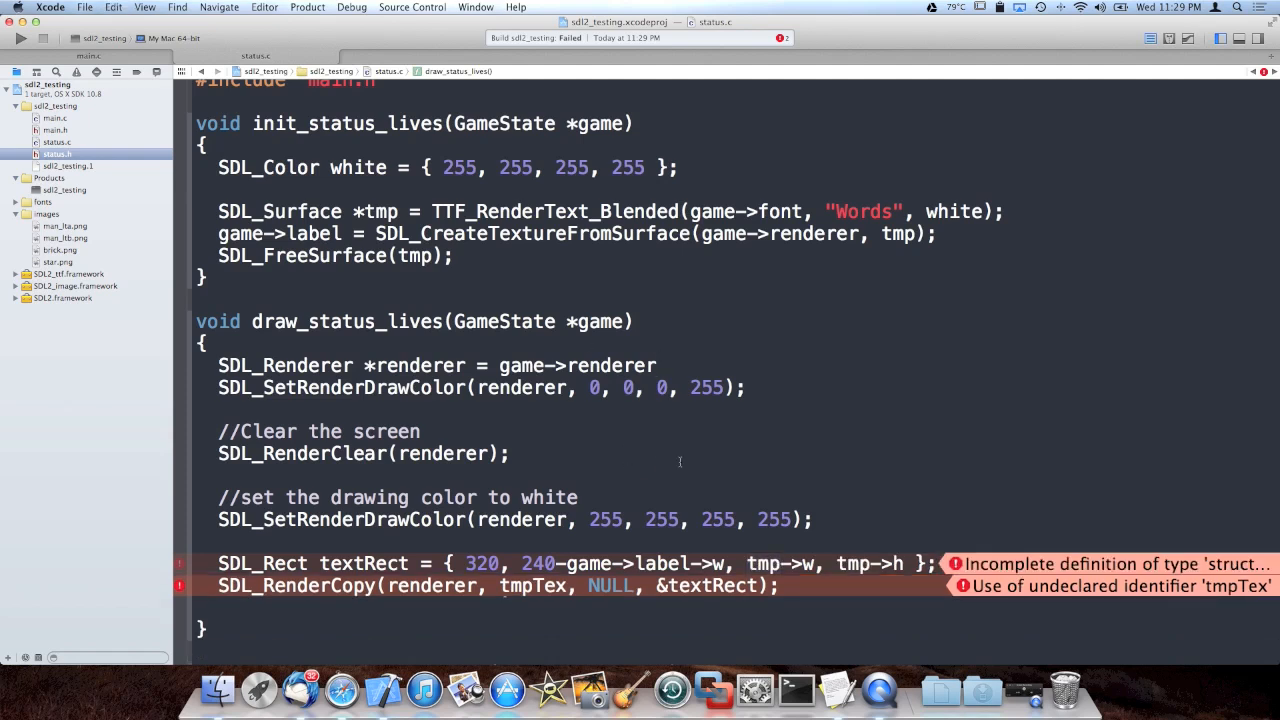
key(super+z)
- Restore game->renderer and make textRect a fixed 320, 240-20/2, 200 by 20 rectangle, then build
key(shift+super+z)
double_click(640, 563)
key(BackSpace)
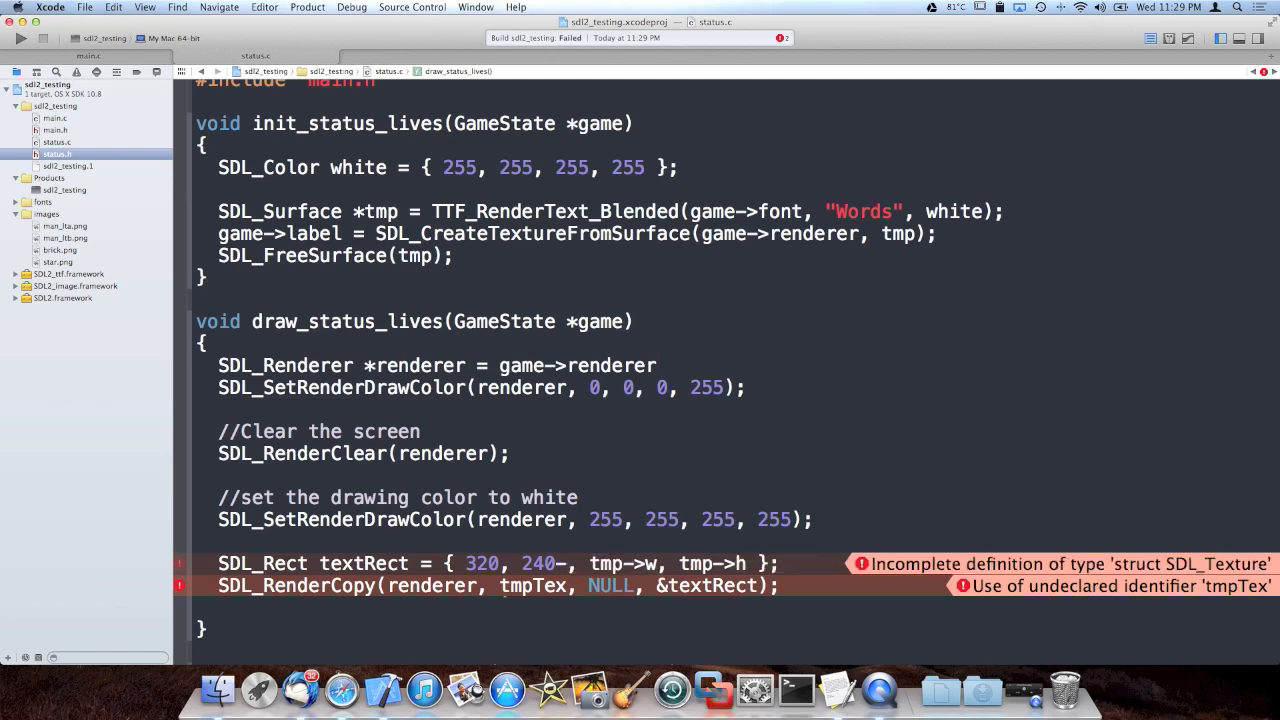
text(20/2)
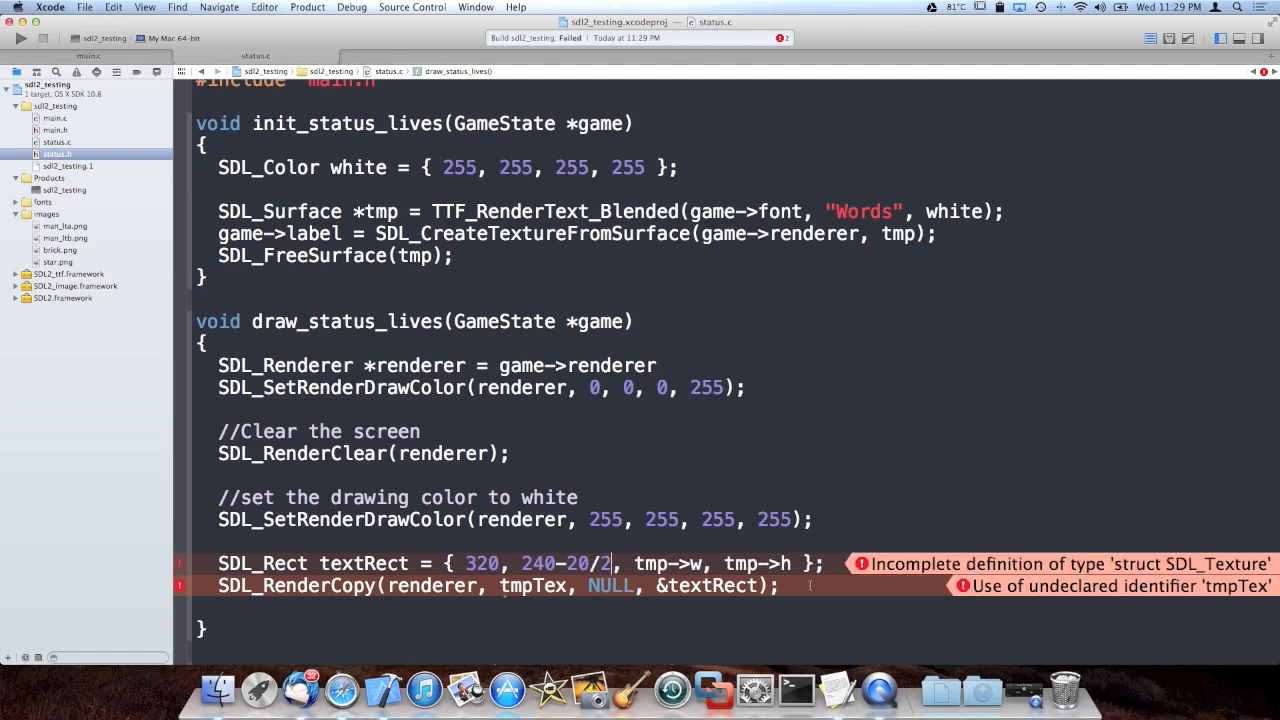
key(BackSpace)
key(BackSpace)
key(BackSpace)
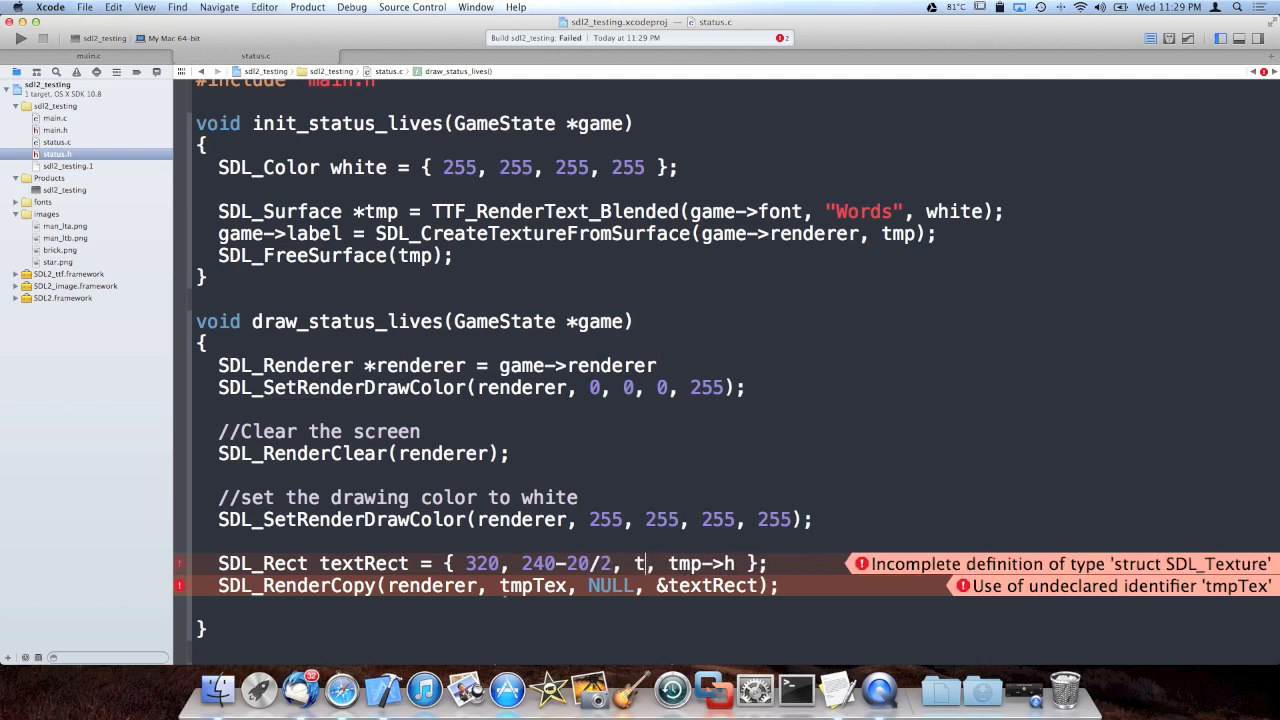
text(200)
key(BackSpace)
key(BackSpace)
key(BackSpace)
text(200)
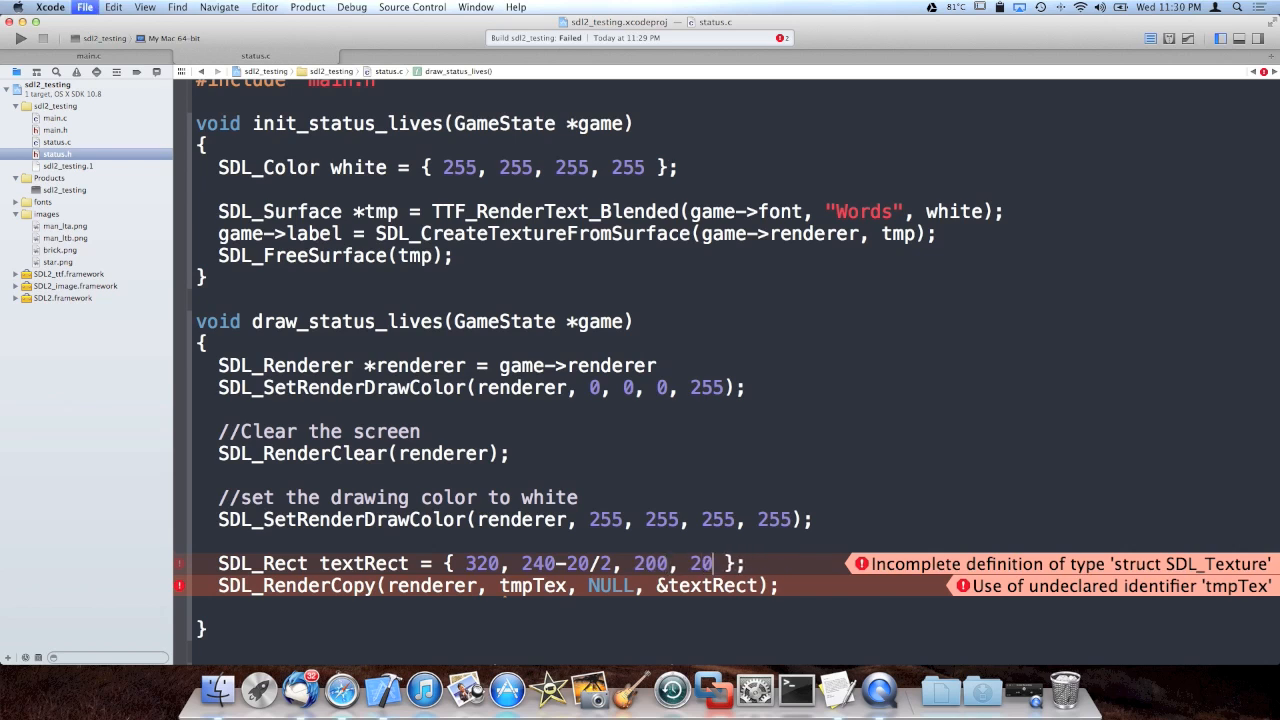
click(633, 563)
key(super+b)
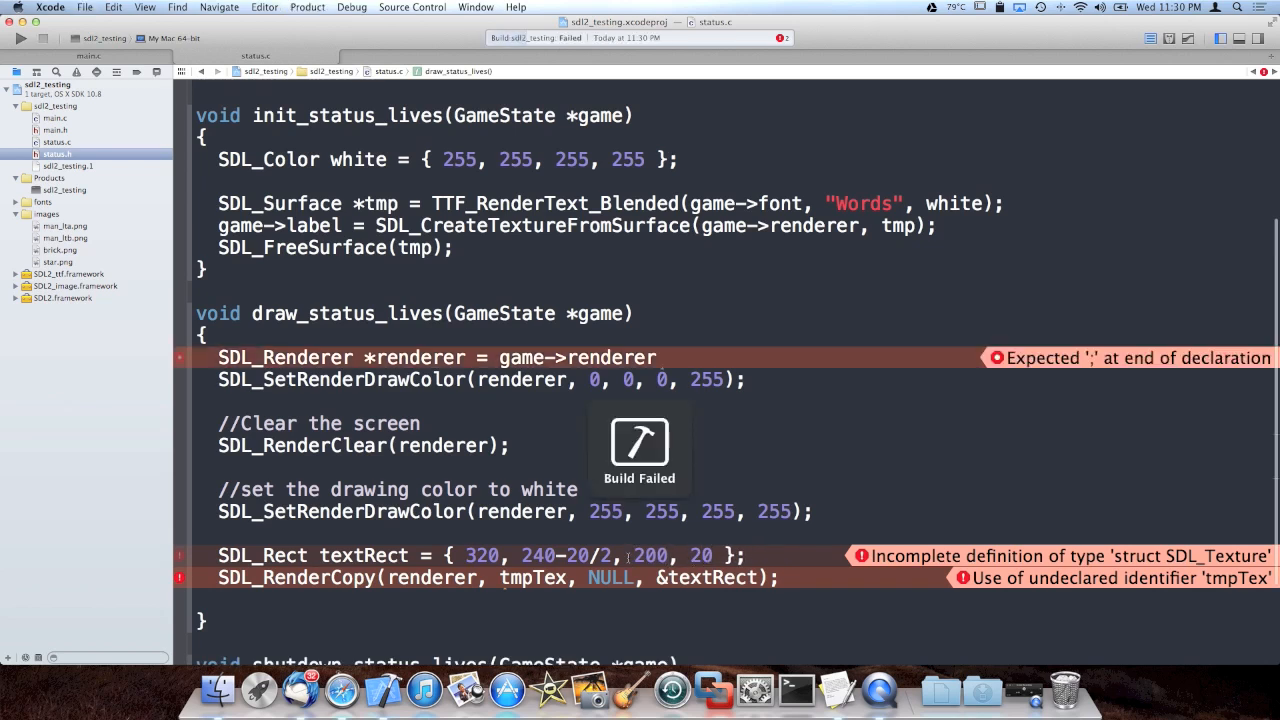
- Add the missing semicolon after game->renderer, copy game->label instead of tmpTex, and build successfully
click(658, 358)
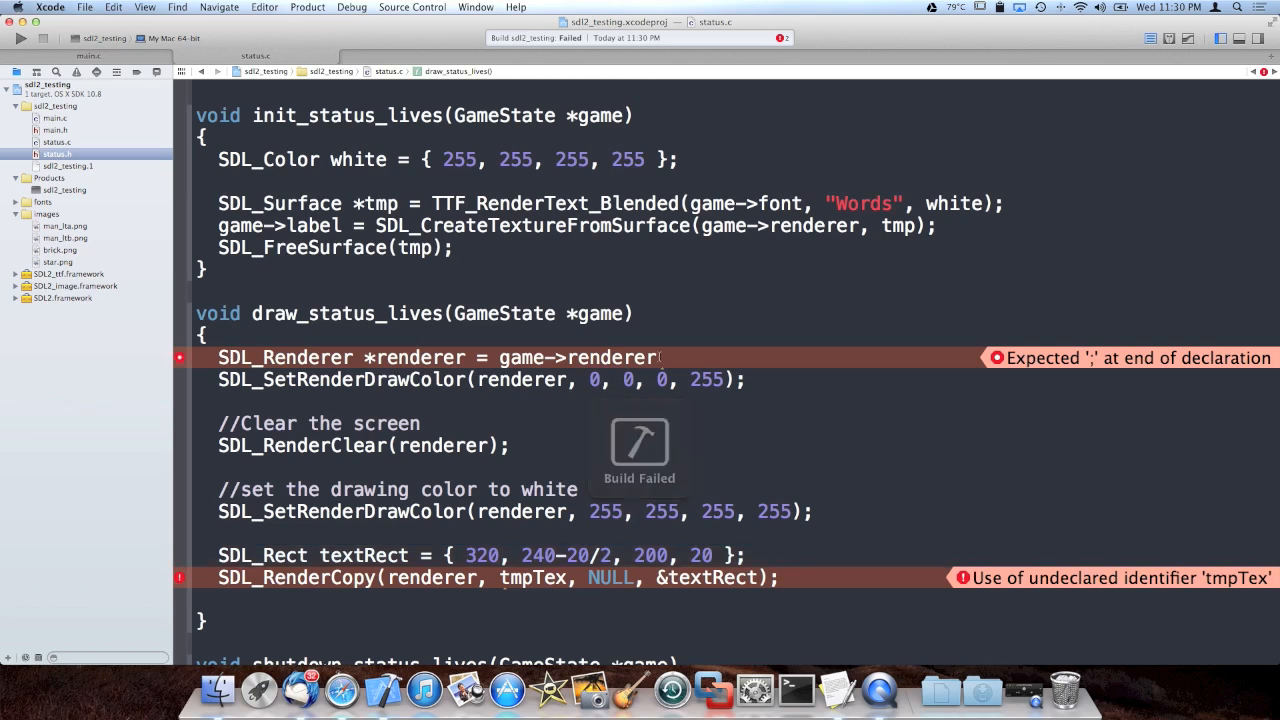
text(;)
key(super+b)
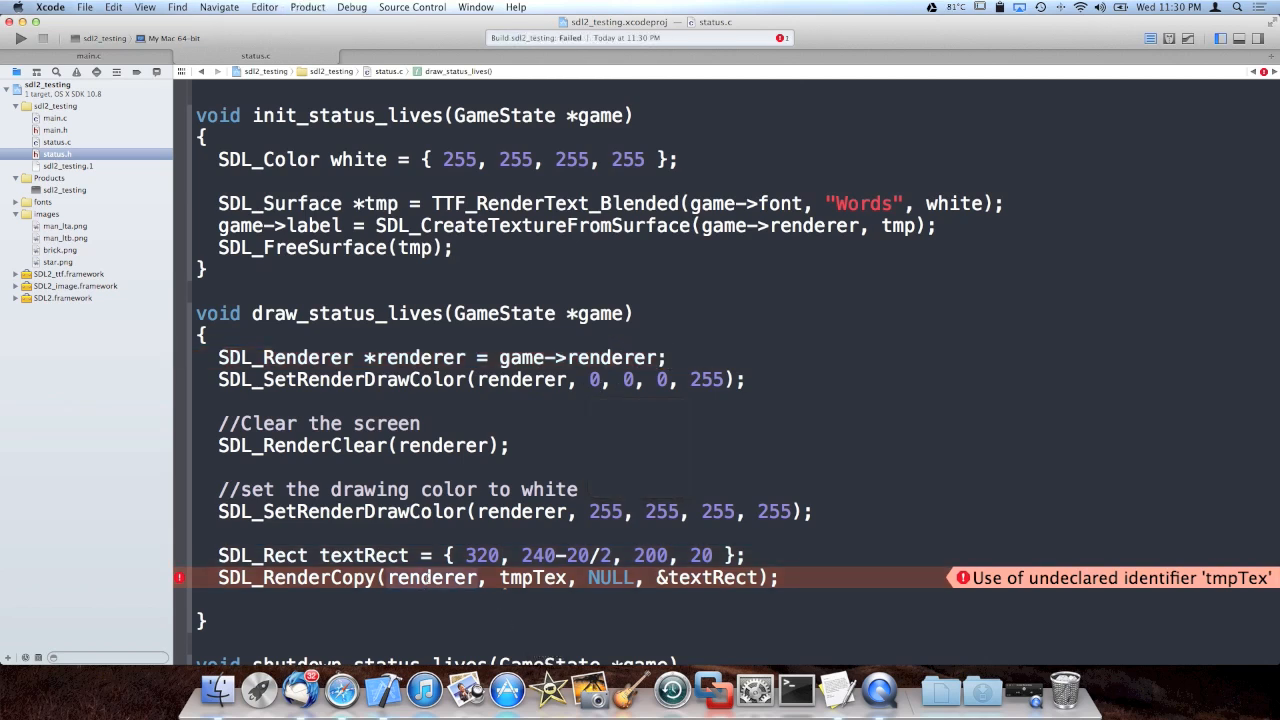
key(shift+Right)
key(shift+Right)
key(shift+Right)
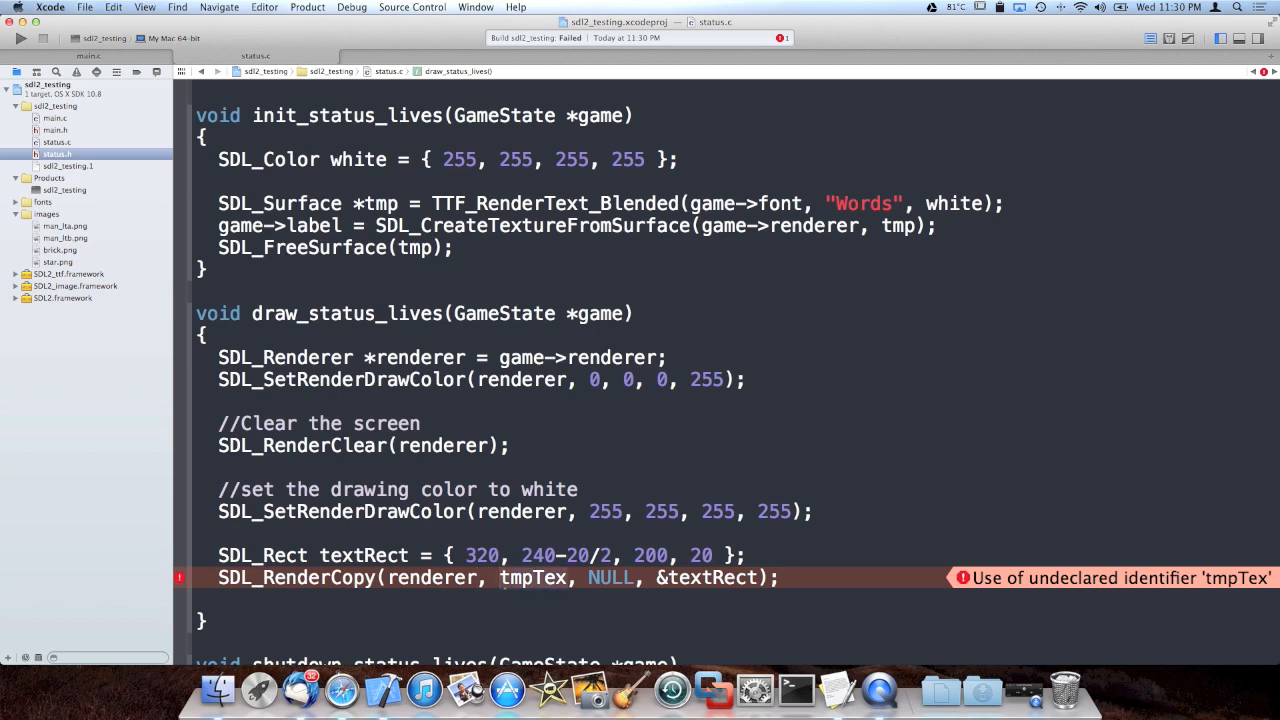
text(game->)
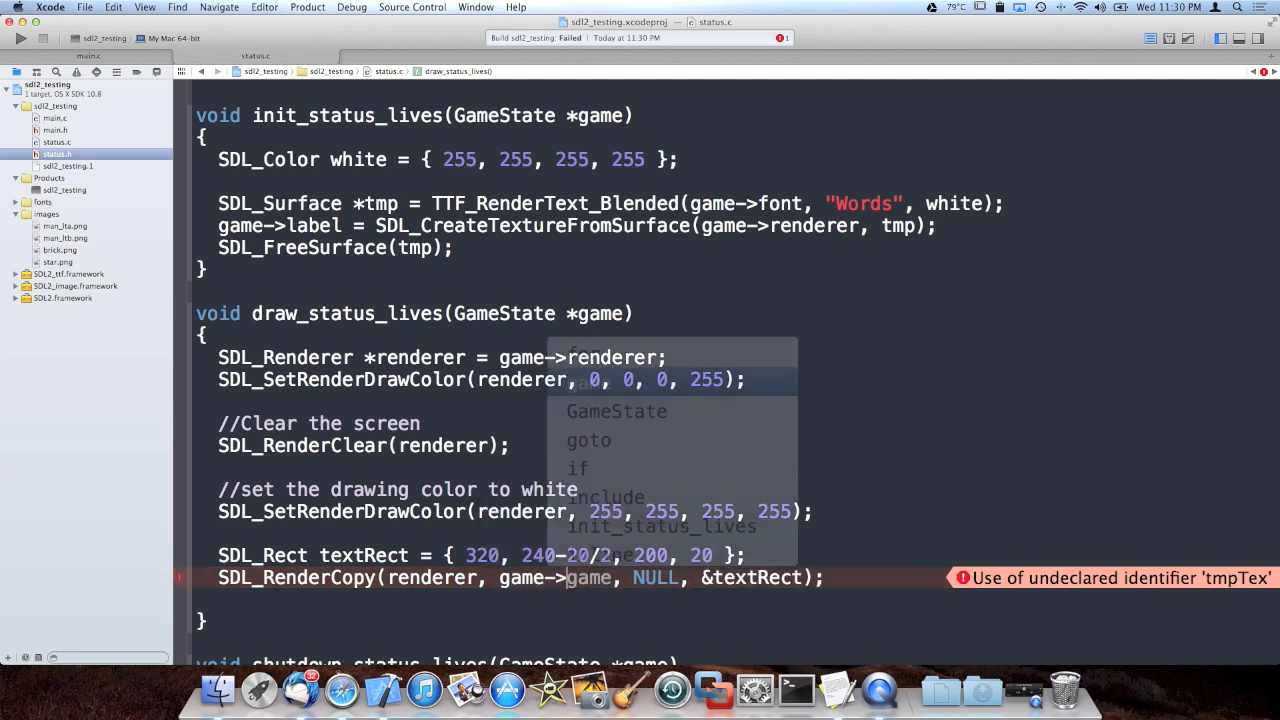
text(t)
key(BackSpace)
key(BackSpace)
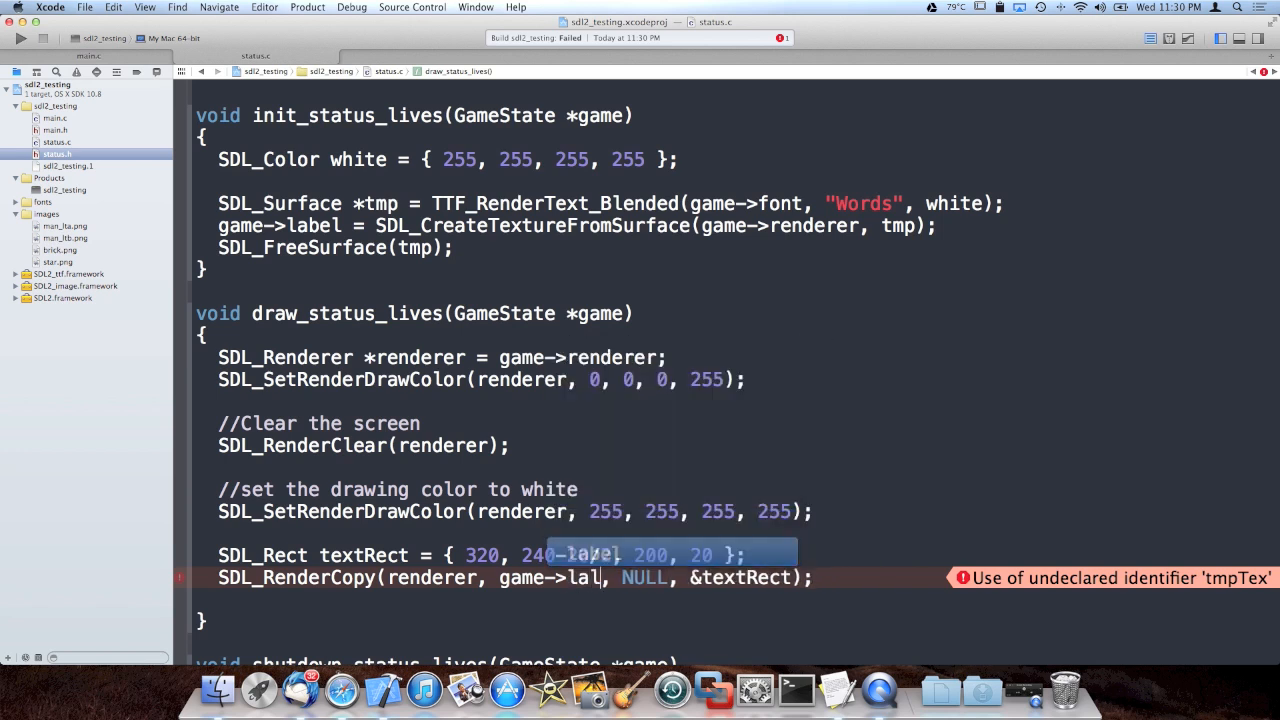
text(la)
key(Tab)
key(Down)
key(BackSpace)
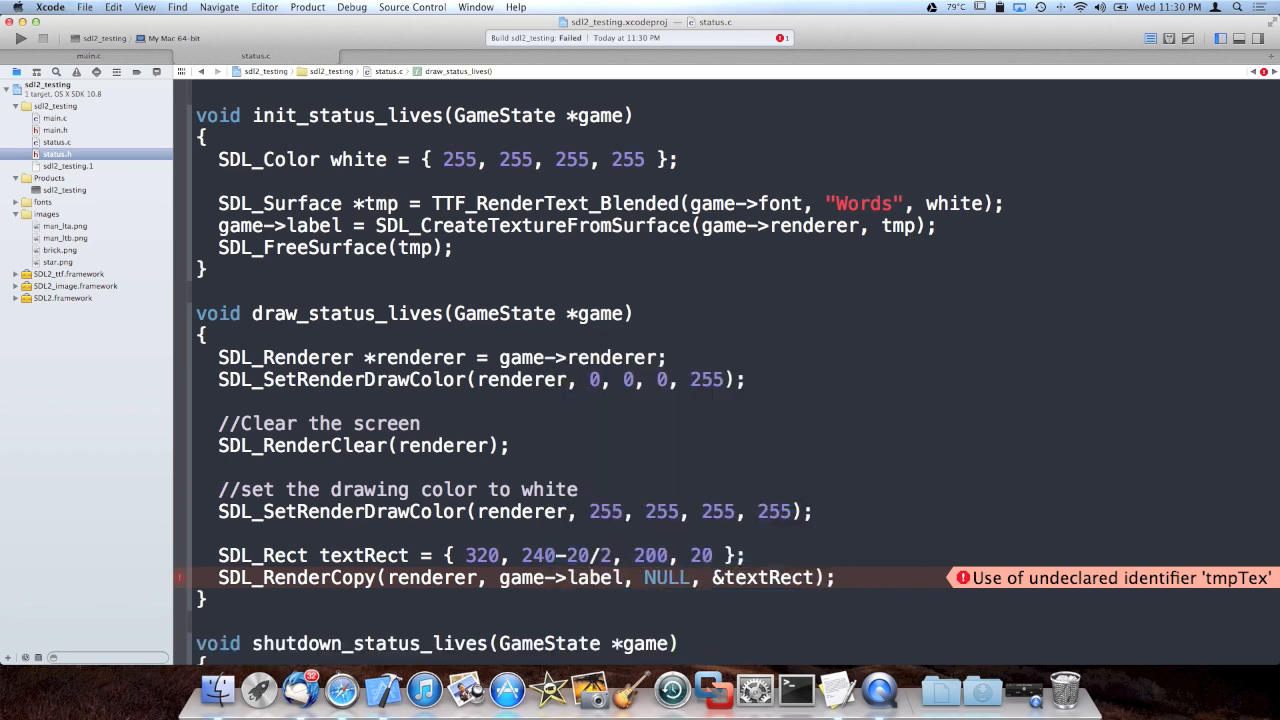
key(super+b)
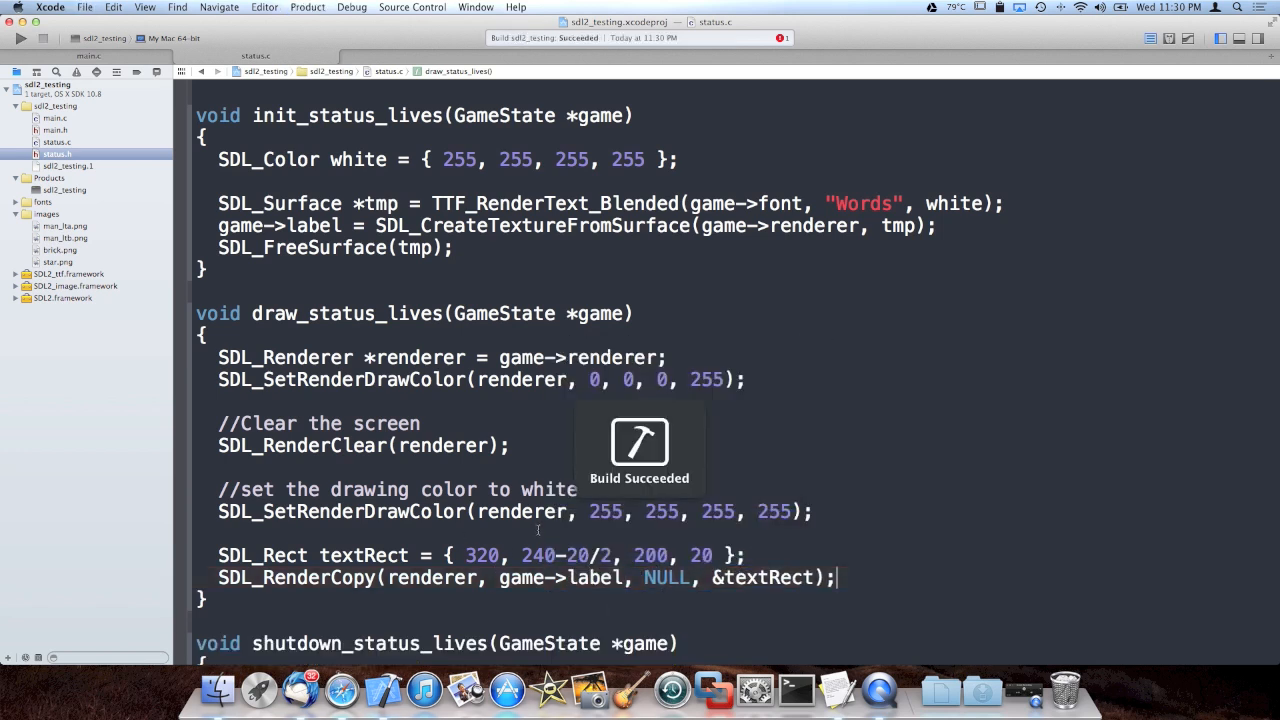
scroll(604, 540, down, 2)
key(super+r)
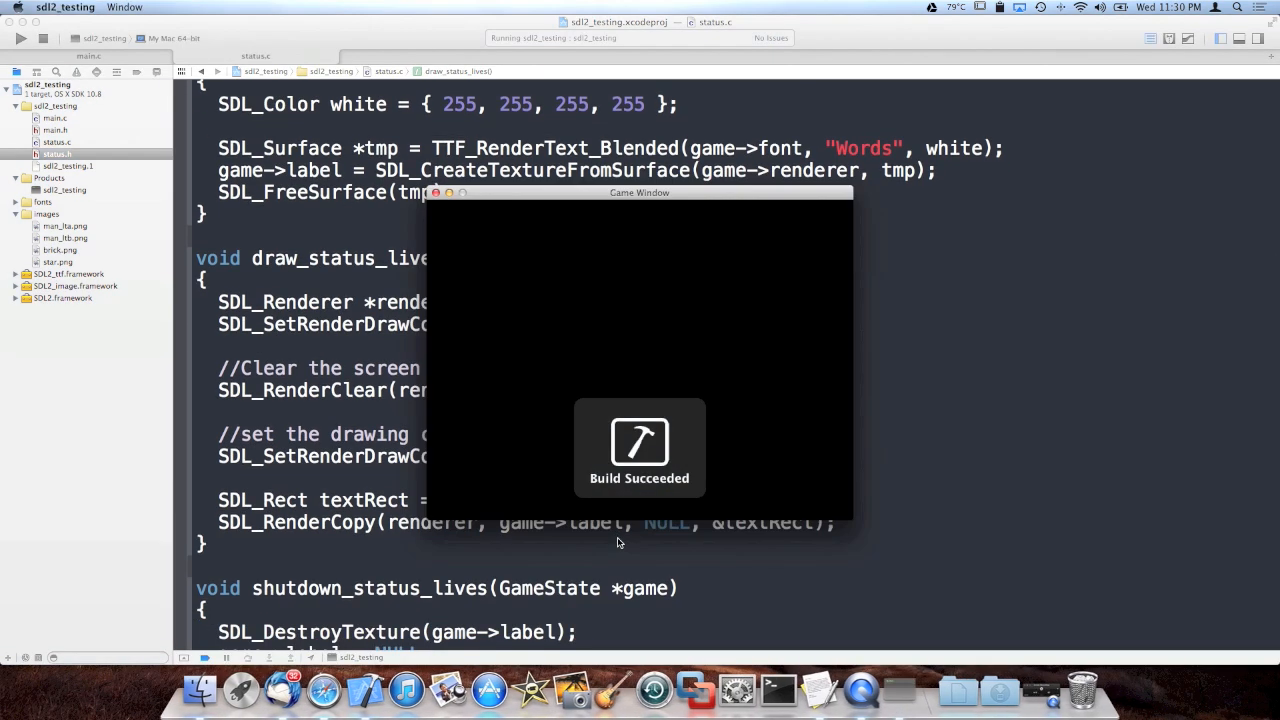
key(super+q)
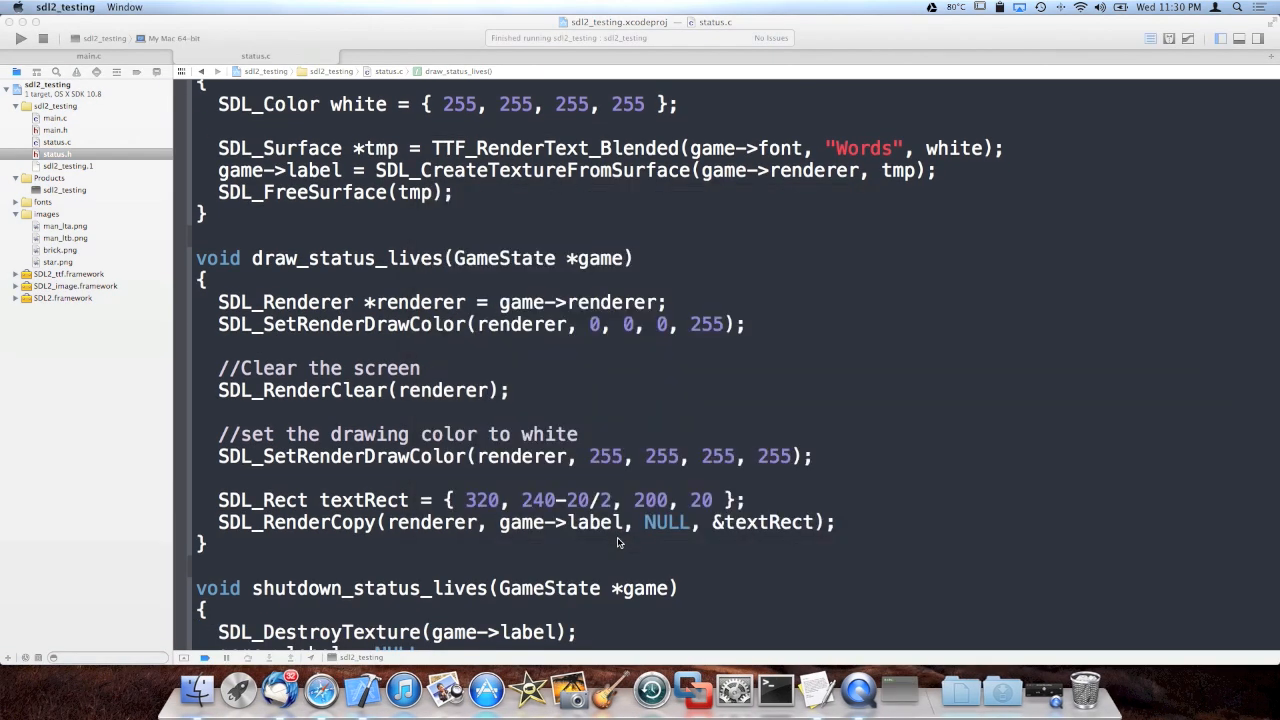
click(700, 499)
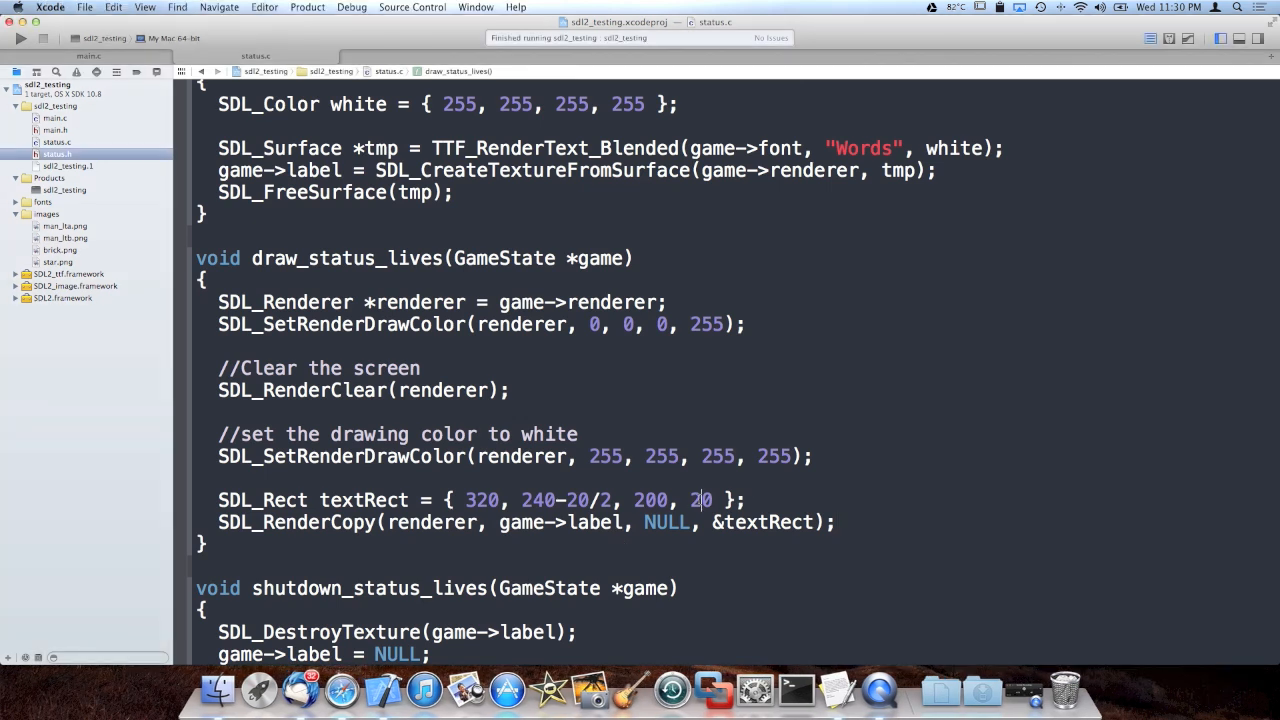
scroll(568, 231, up, 2)
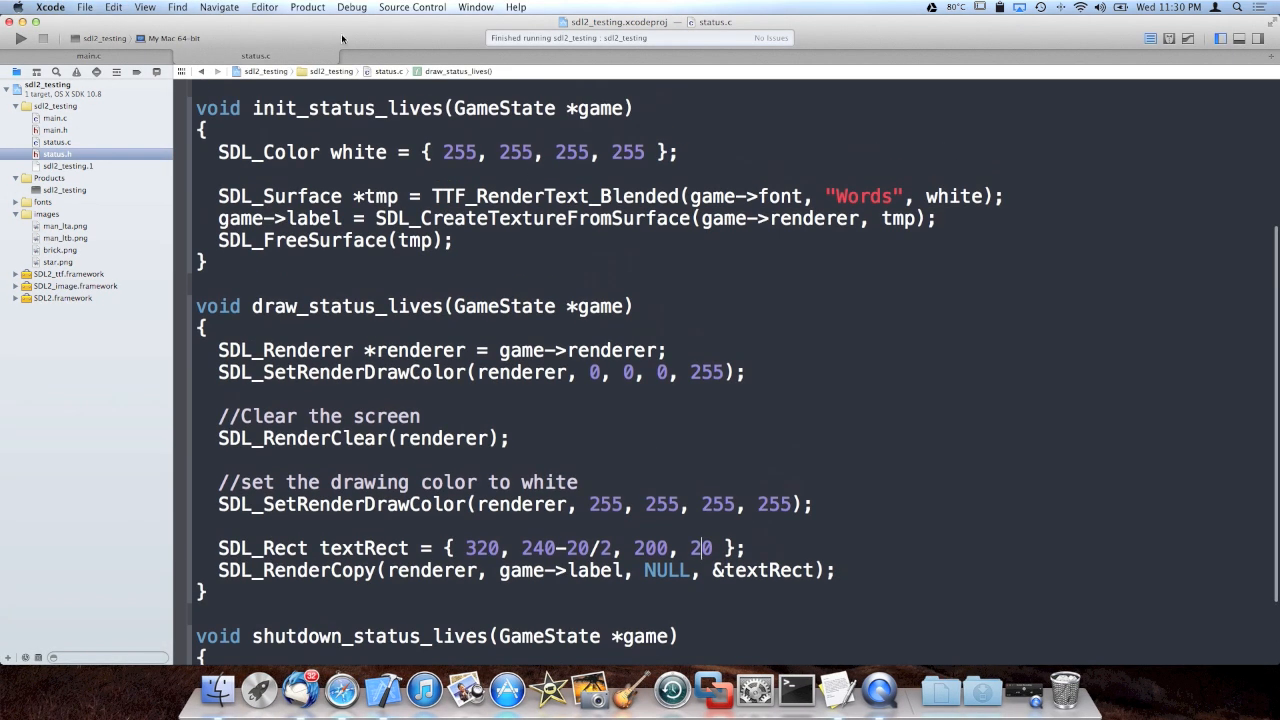
- Add int labelW, labelH; below SDL_Texture *label in main.h's GameState struct
click(90, 55)
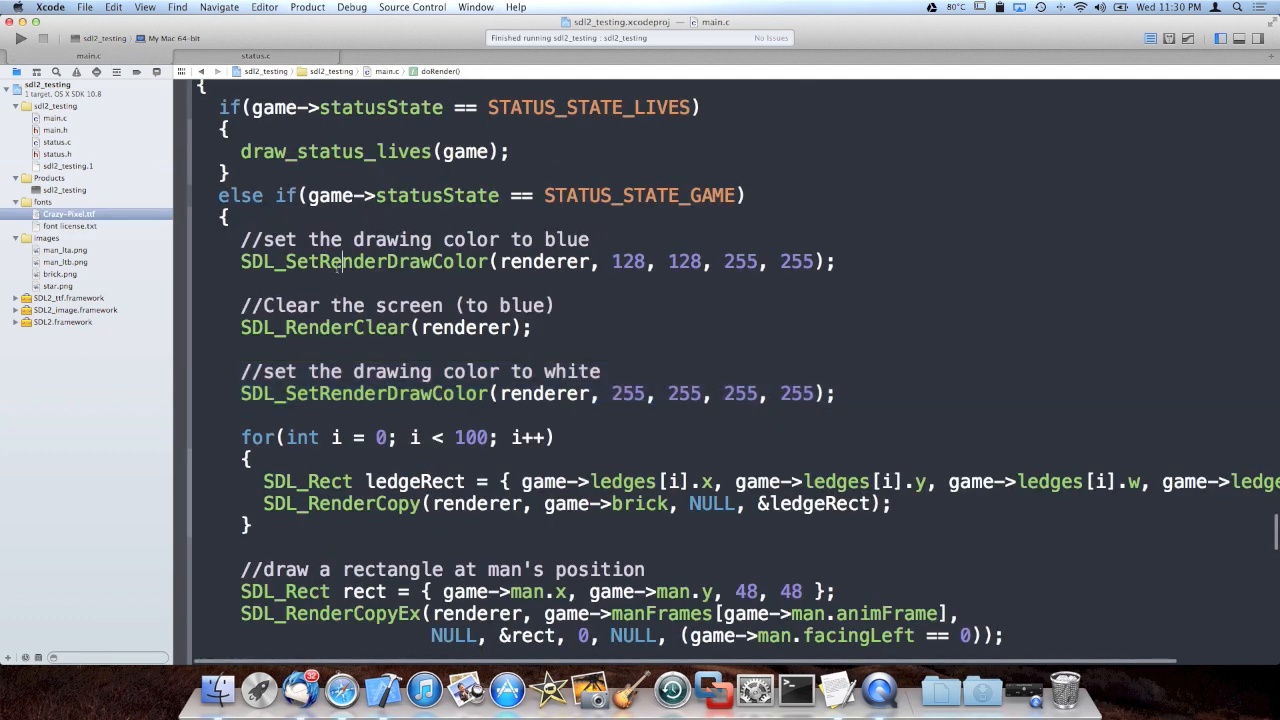
key(ctrl+super+Up)
scroll(361, 219, up, 3)
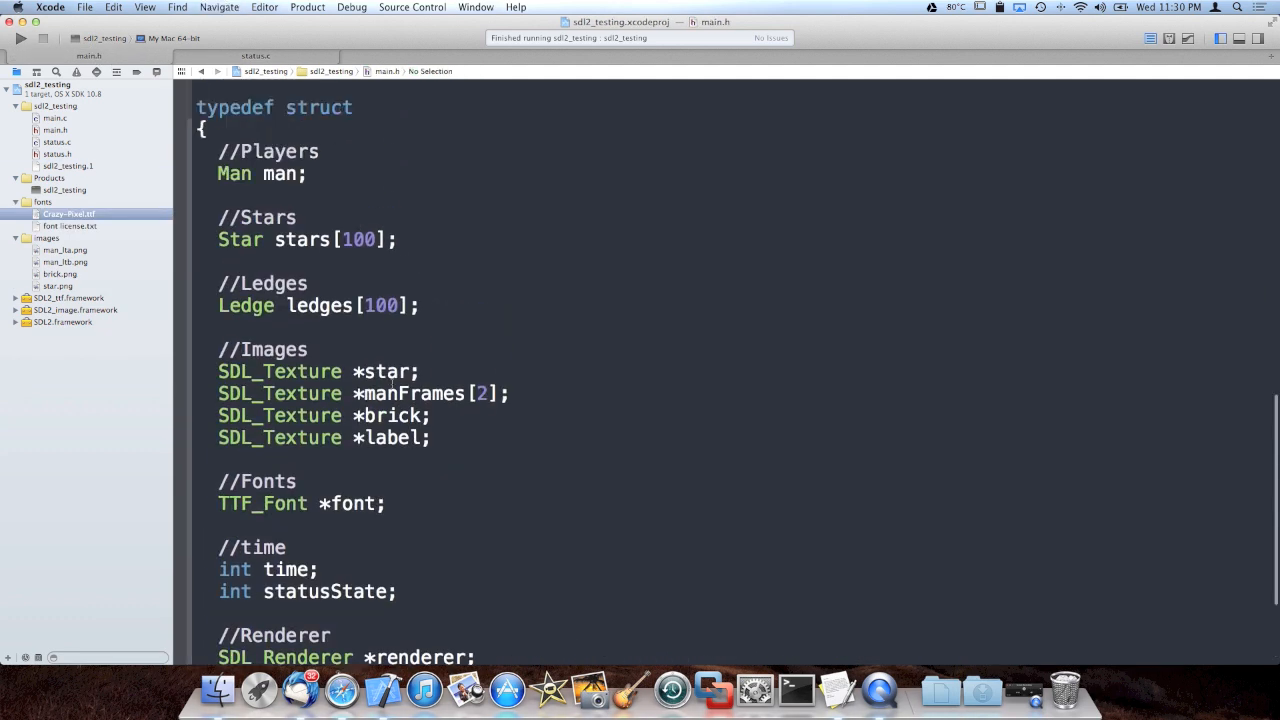
scroll(363, 528, down, 4)
click(445, 346)
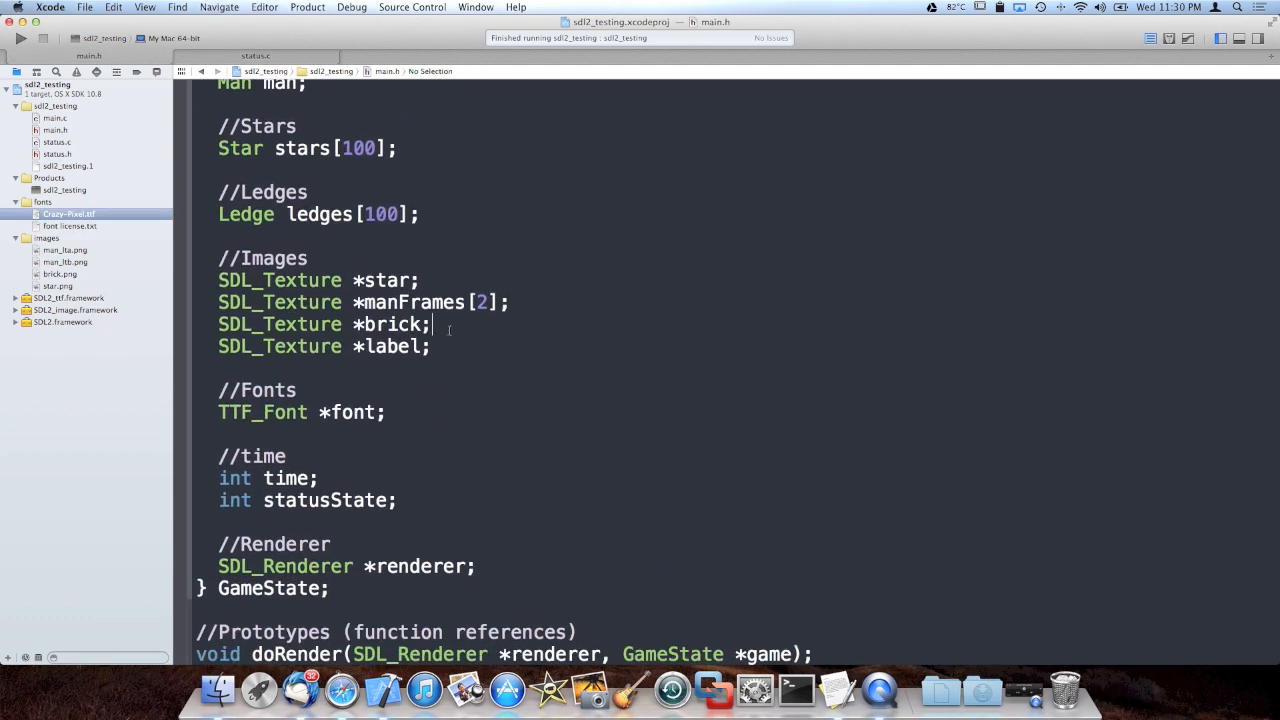
key(Return)
text(int lab)
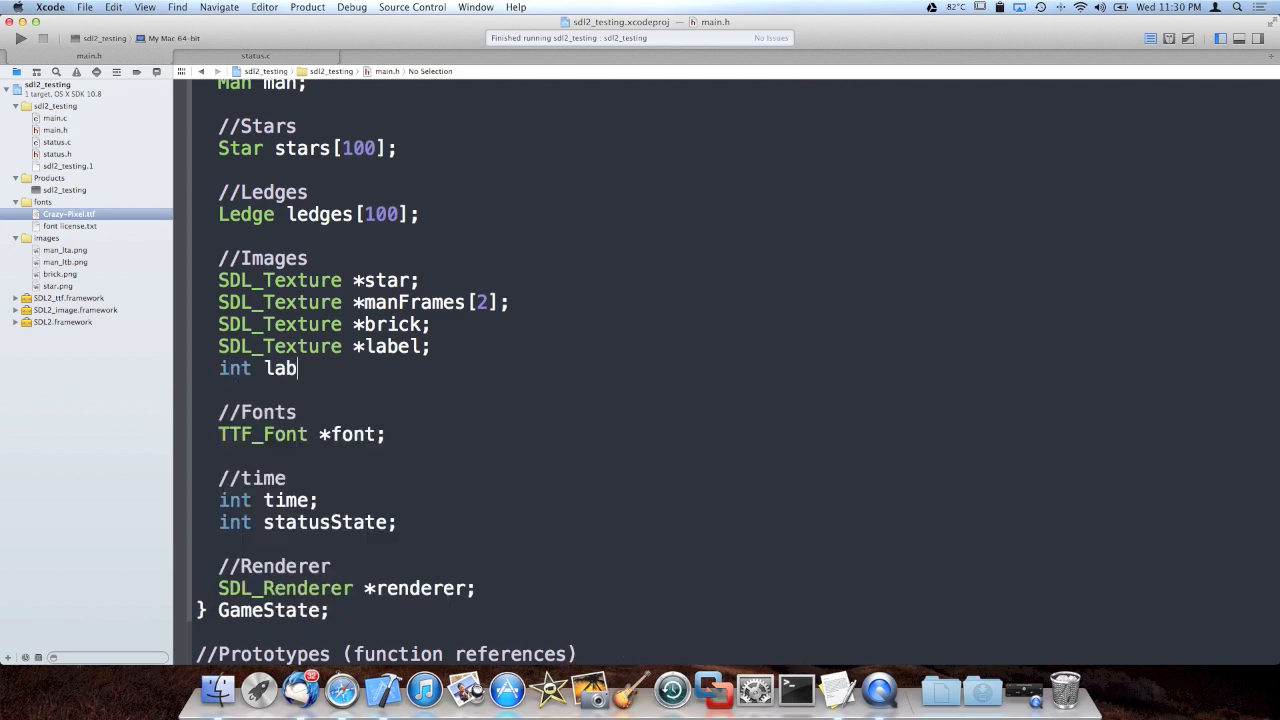
text(elW, labe)
text(lH;)
- Flip between main.c and main.h, then return to status.c
key(ctrl+super+Up)
scroll(517, 202, up, 10)
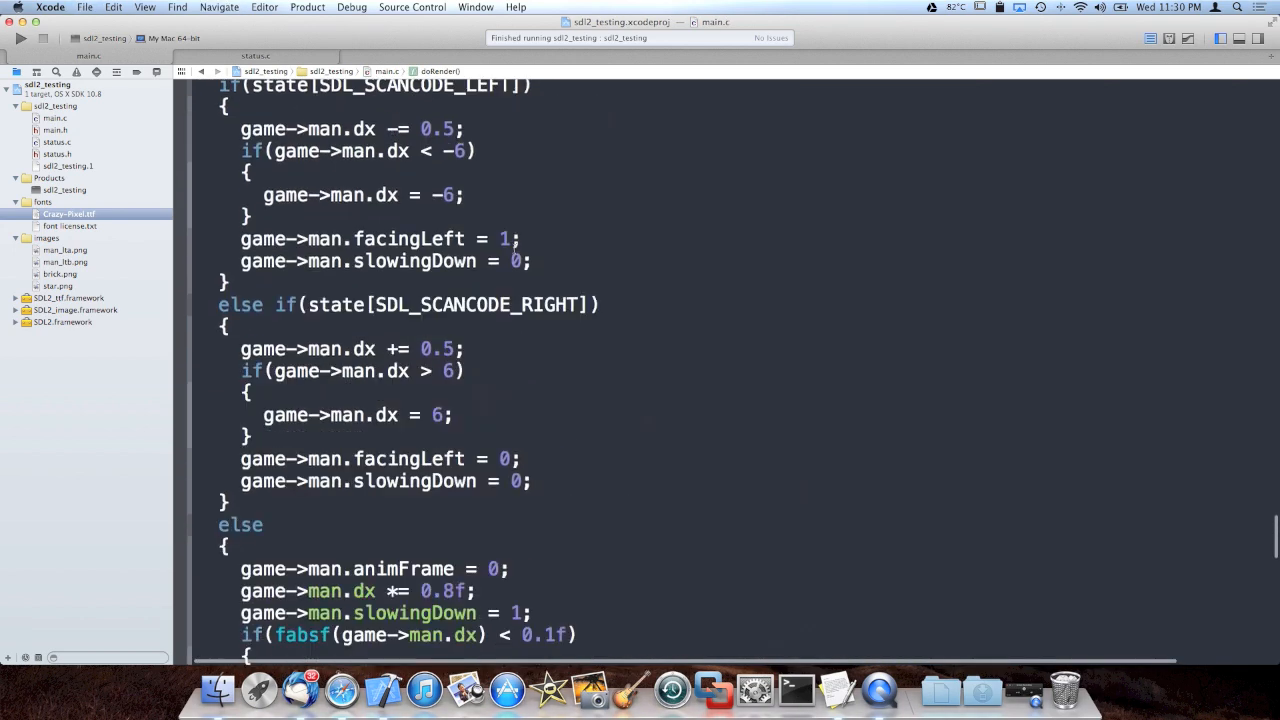
scroll(517, 202, up, 8)
key(ctrl+super+Up)
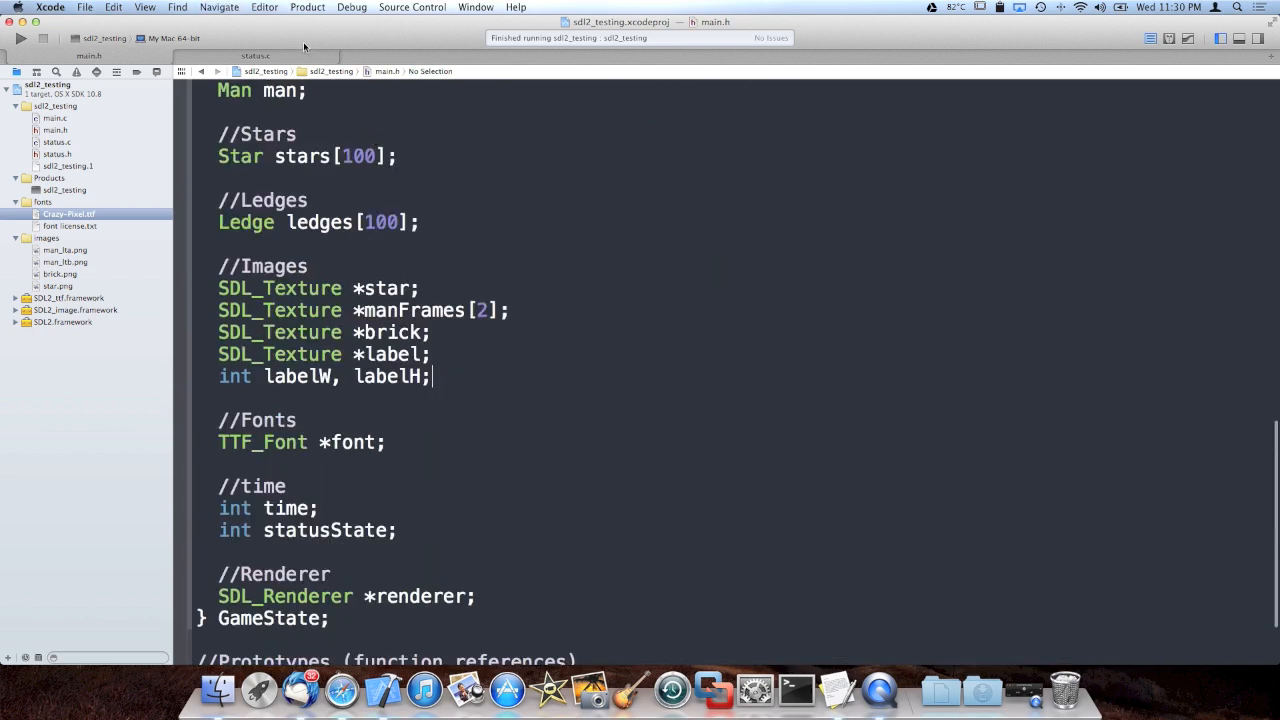
click(330, 71)
key(Escape)
click(255, 55)
scroll(500, 300, up, 5)
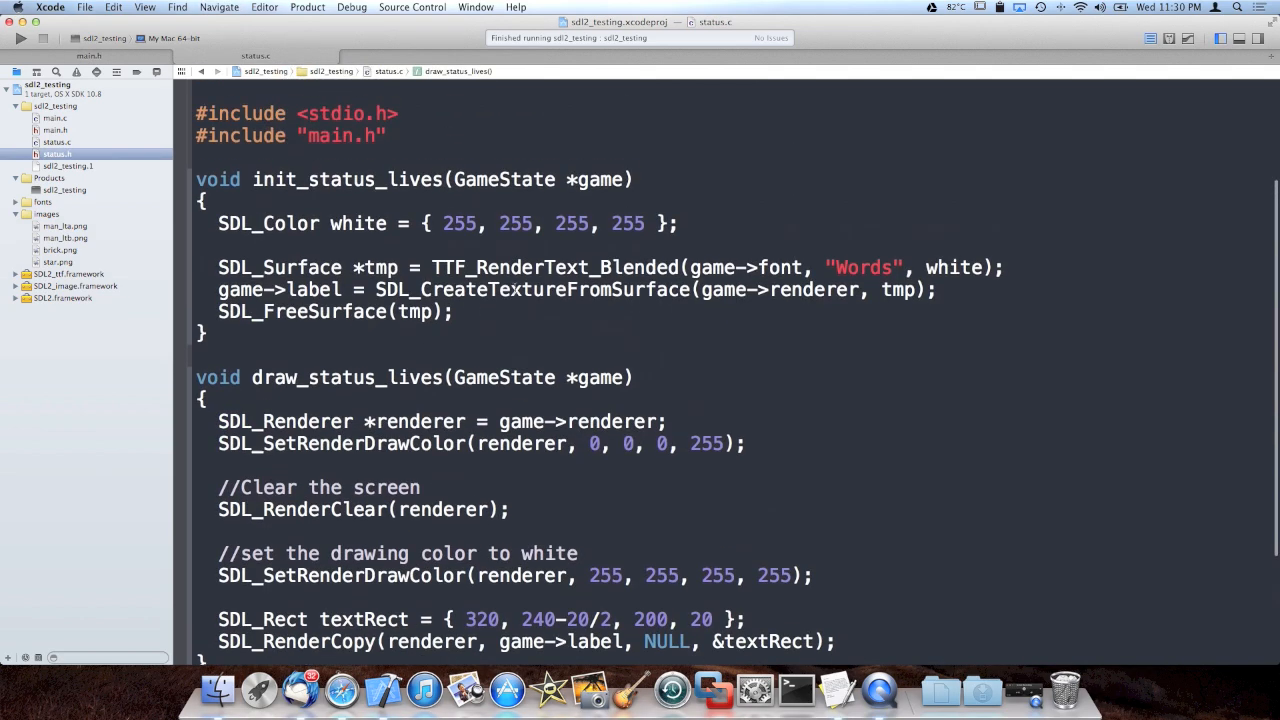
scroll(500, 300, up, 5)
- Store tmp->w and tmp->h into game->labelW and game->labelH in init_status_lives
key(super+Right)
key(Return)
text(la)
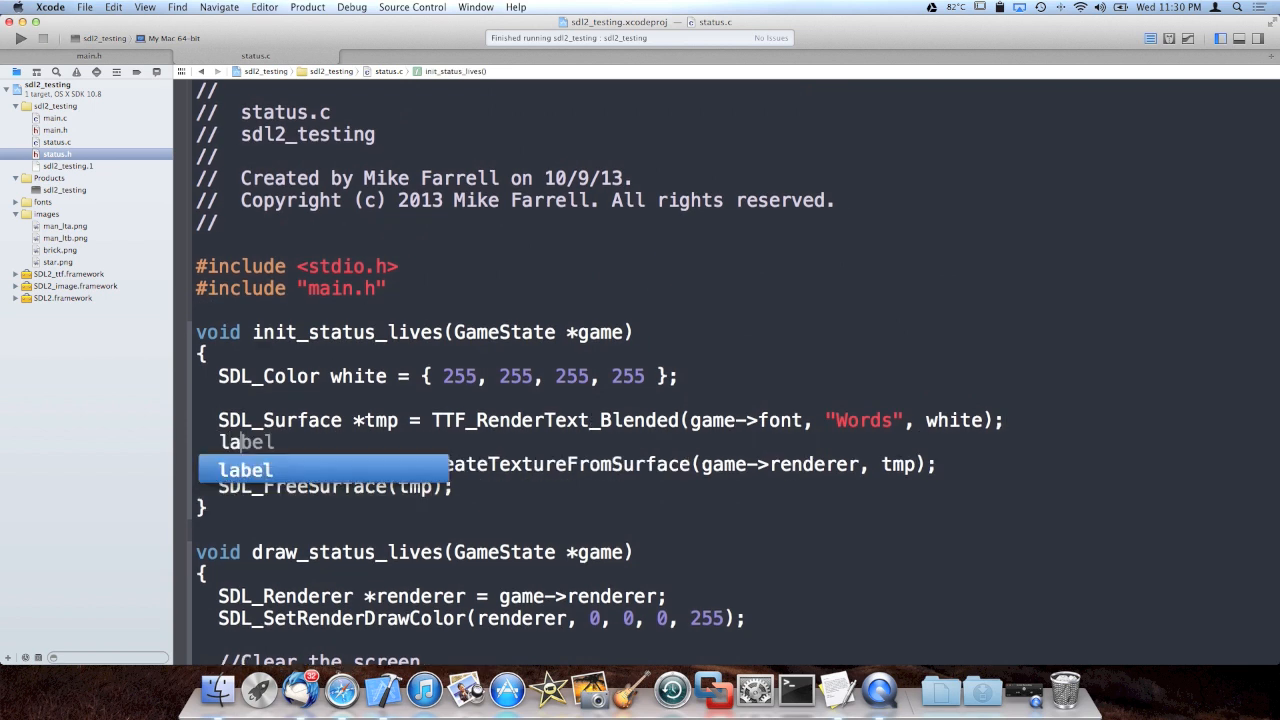
text(belW = tmp-)
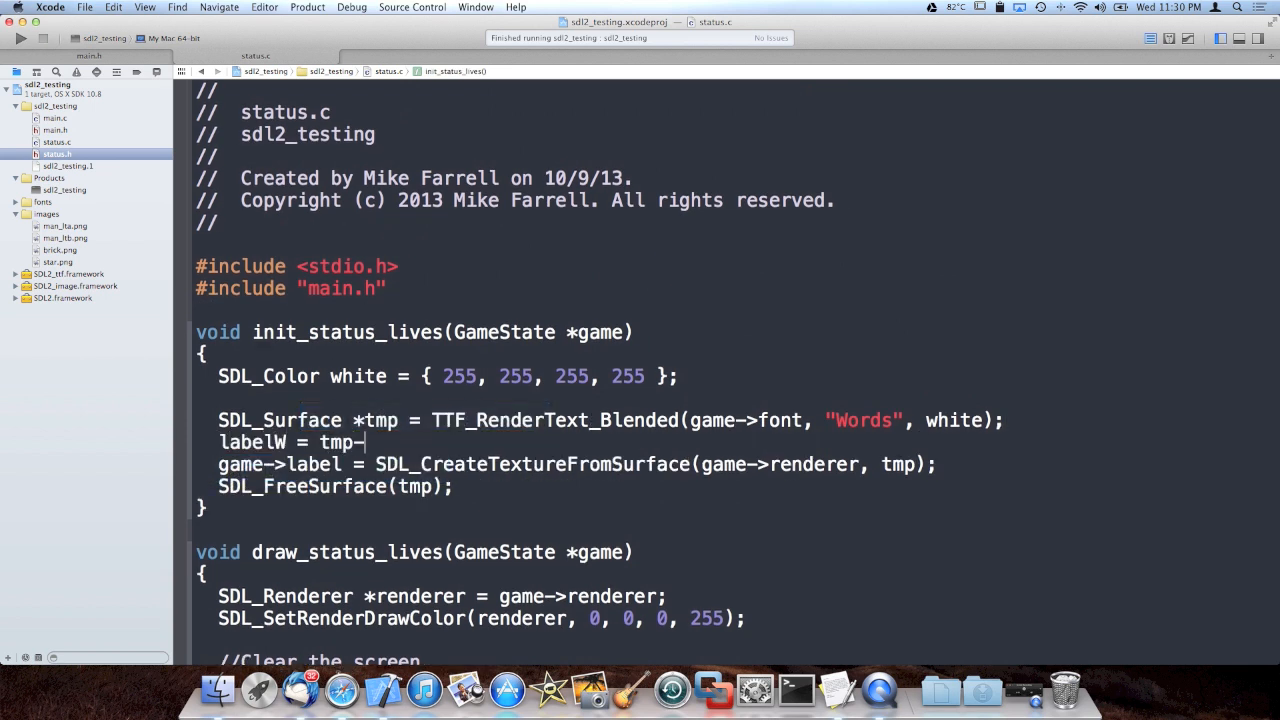
text(>w;)
key(Return)
text(labelH)
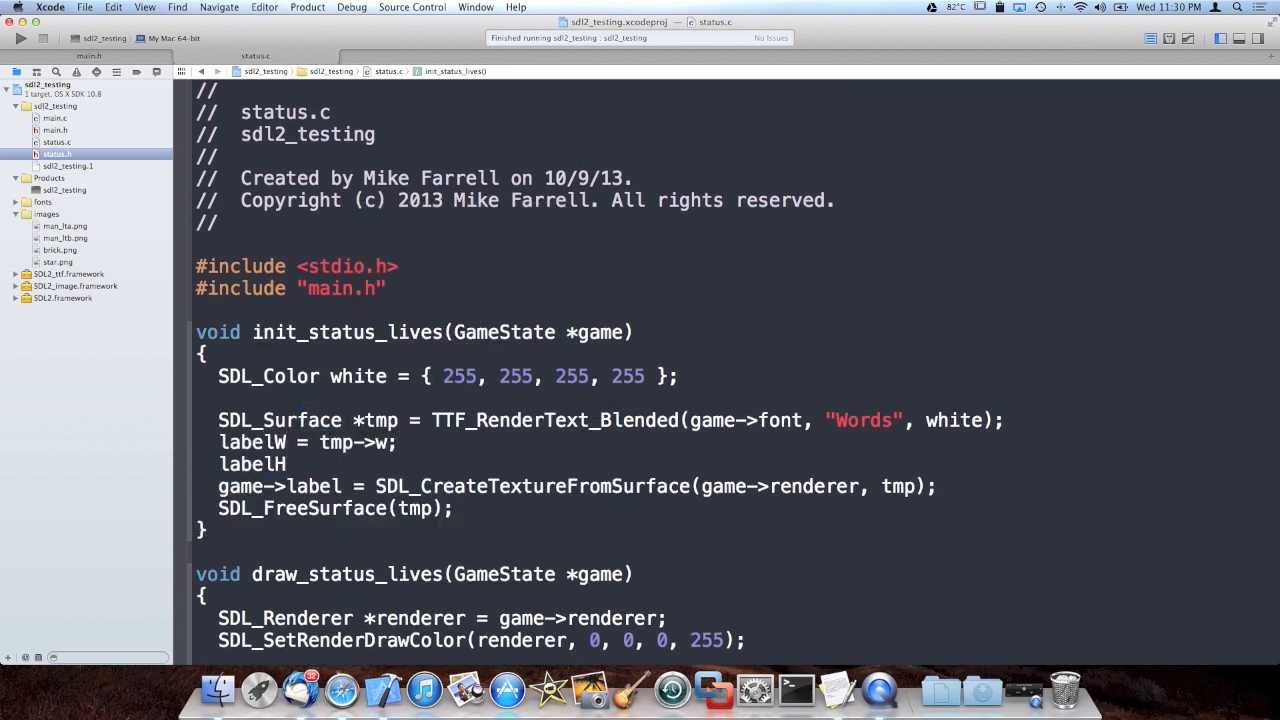
text( = tmp->h;)
scroll(669, 455, down, 2)
key(Home)
key(Up)
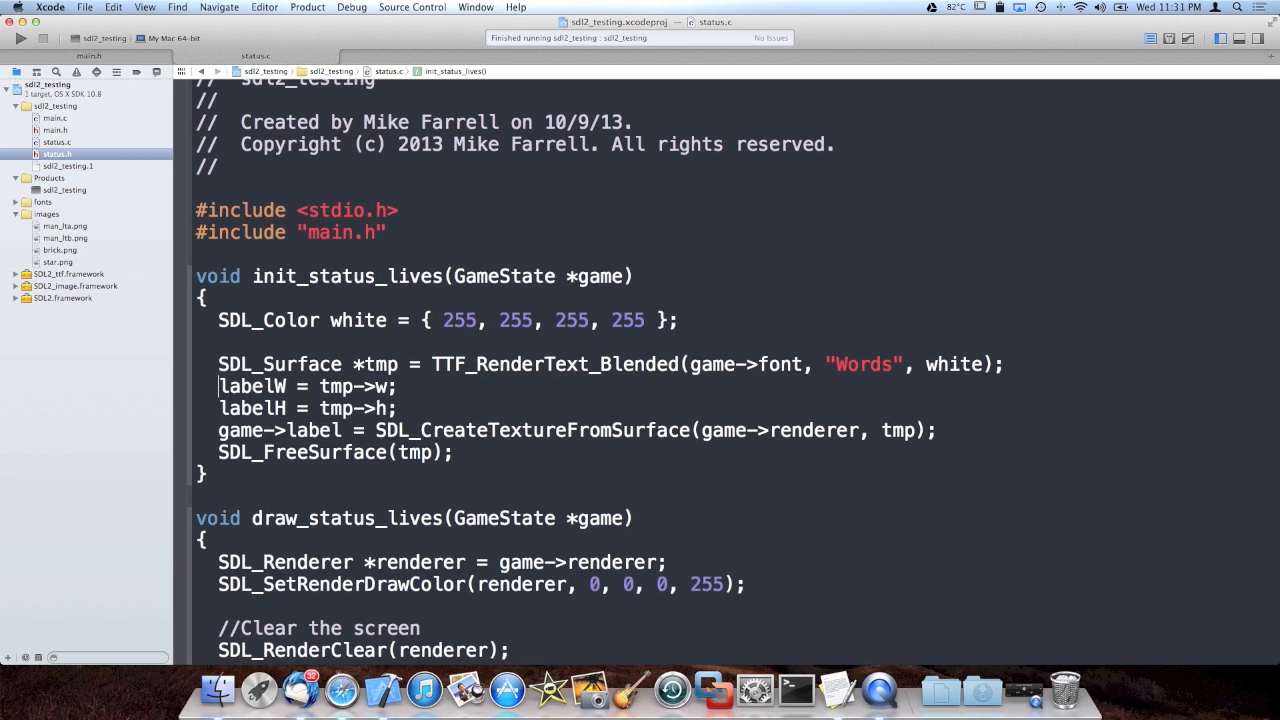
text(game->)
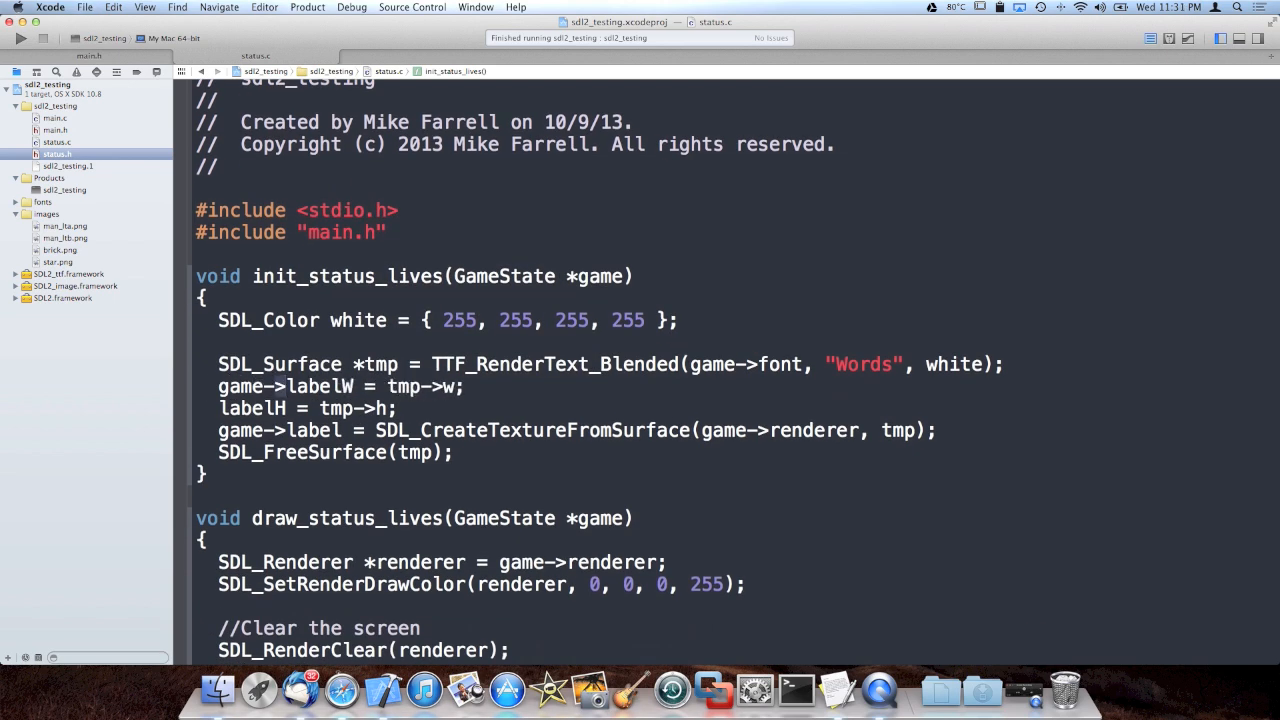
key(alt+shift+Left)
key(super+c)
key(Down)
key(Home)
key(super+v)
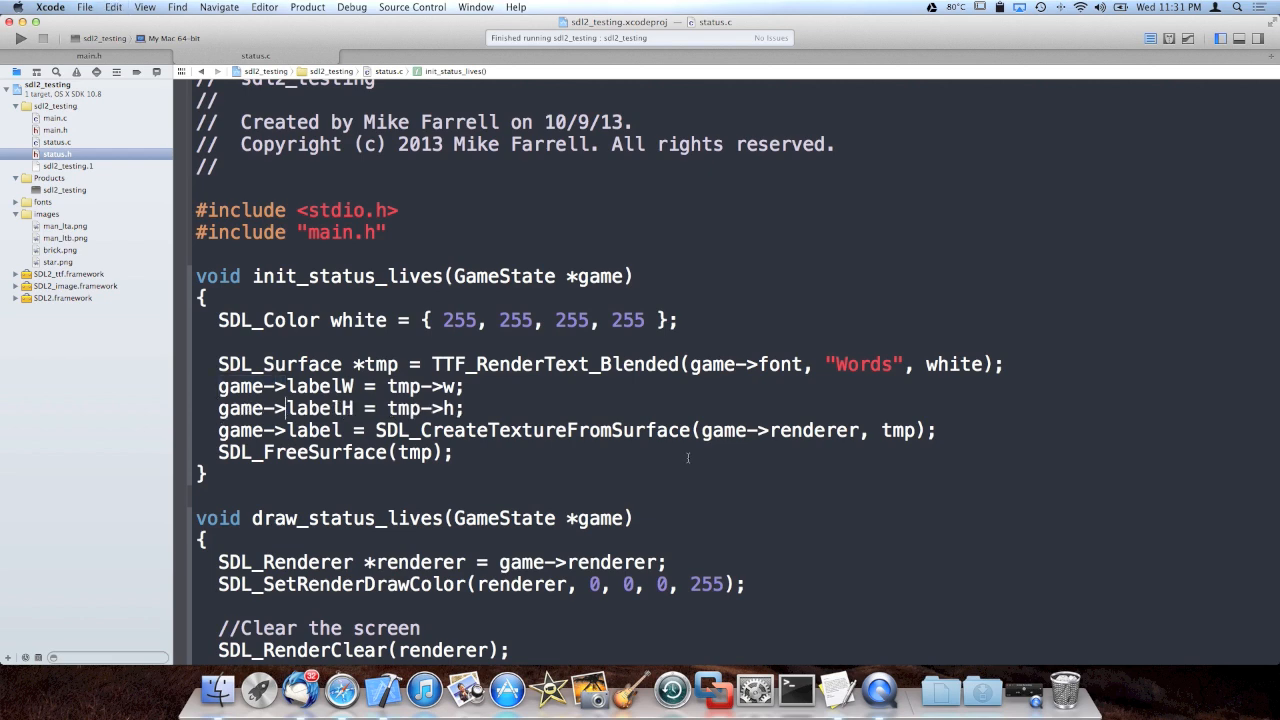
scroll(680, 563, down, 3)
scroll(680, 563, down, 3)
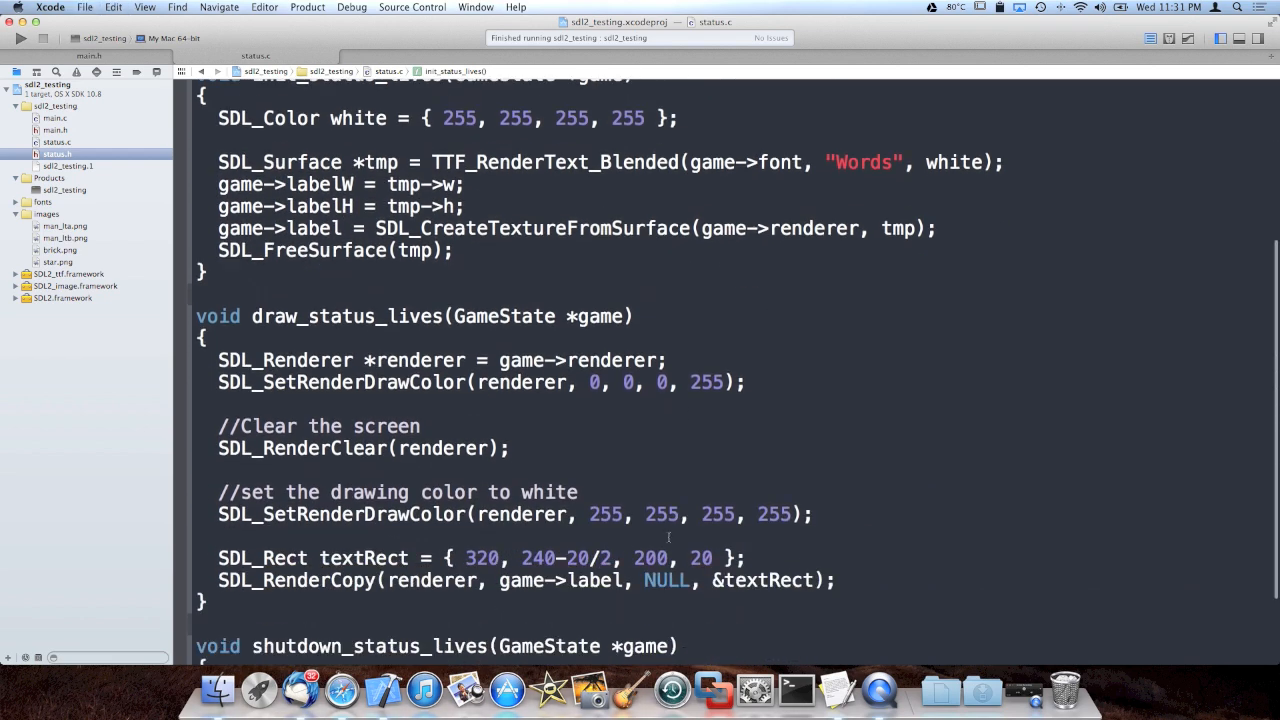
- Make textRect use 240-game->labelH for y and game->labelW, game->labelH for size
click(610, 663)
key(BackSpace)
key(BackSpace)
key(BackSpace)
key(BackSpace)
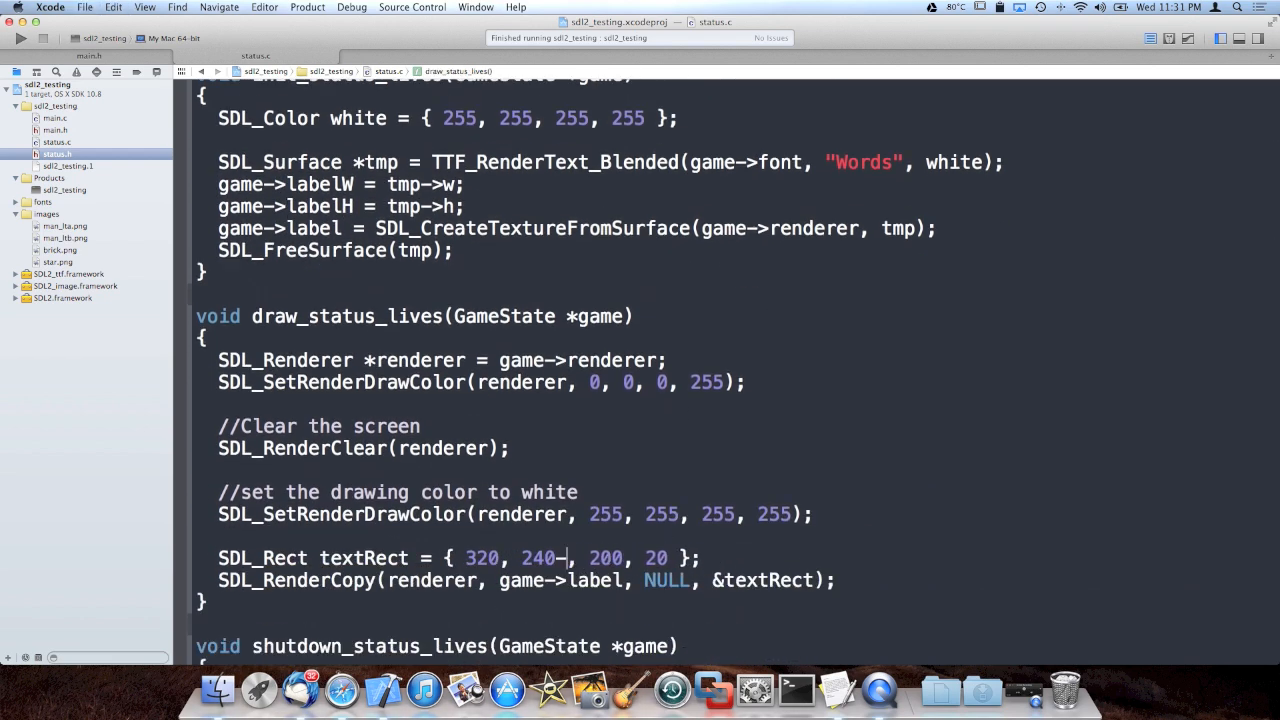
text(game->lab)
key(Down)
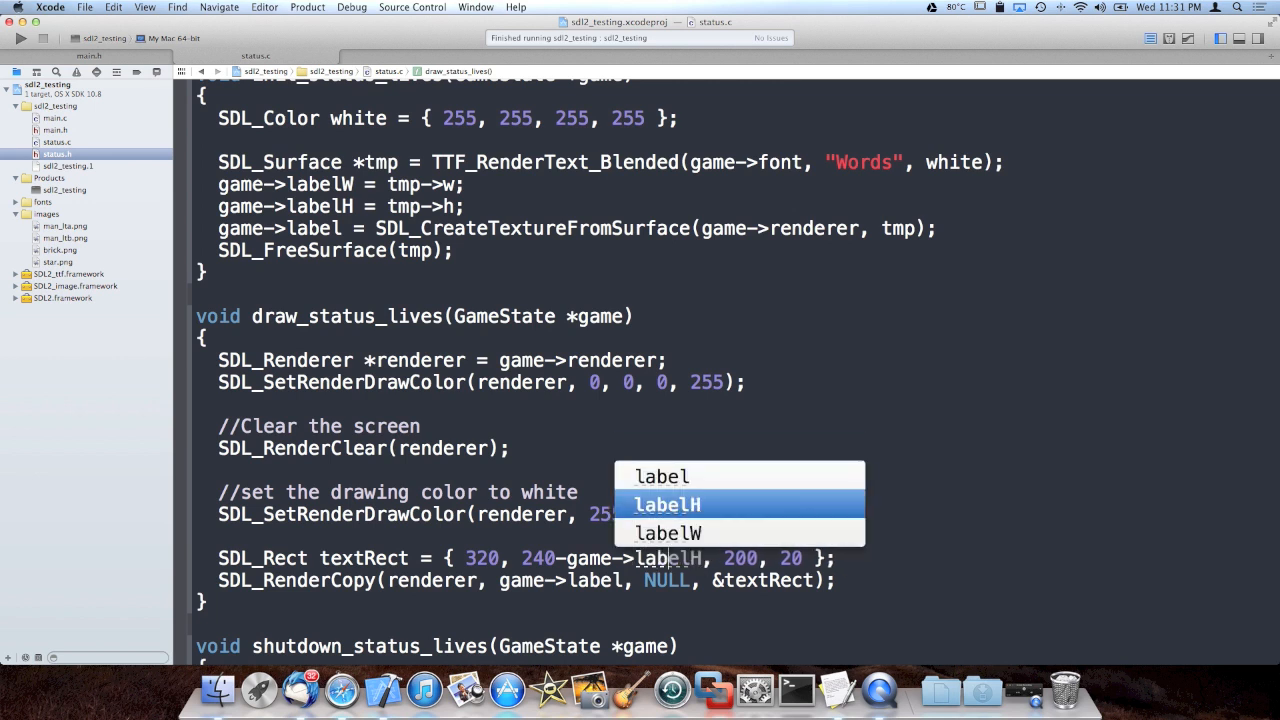
key(Return)
key(Left)
key(BackSpace)
key(BackSpace)
key(BackSpace)
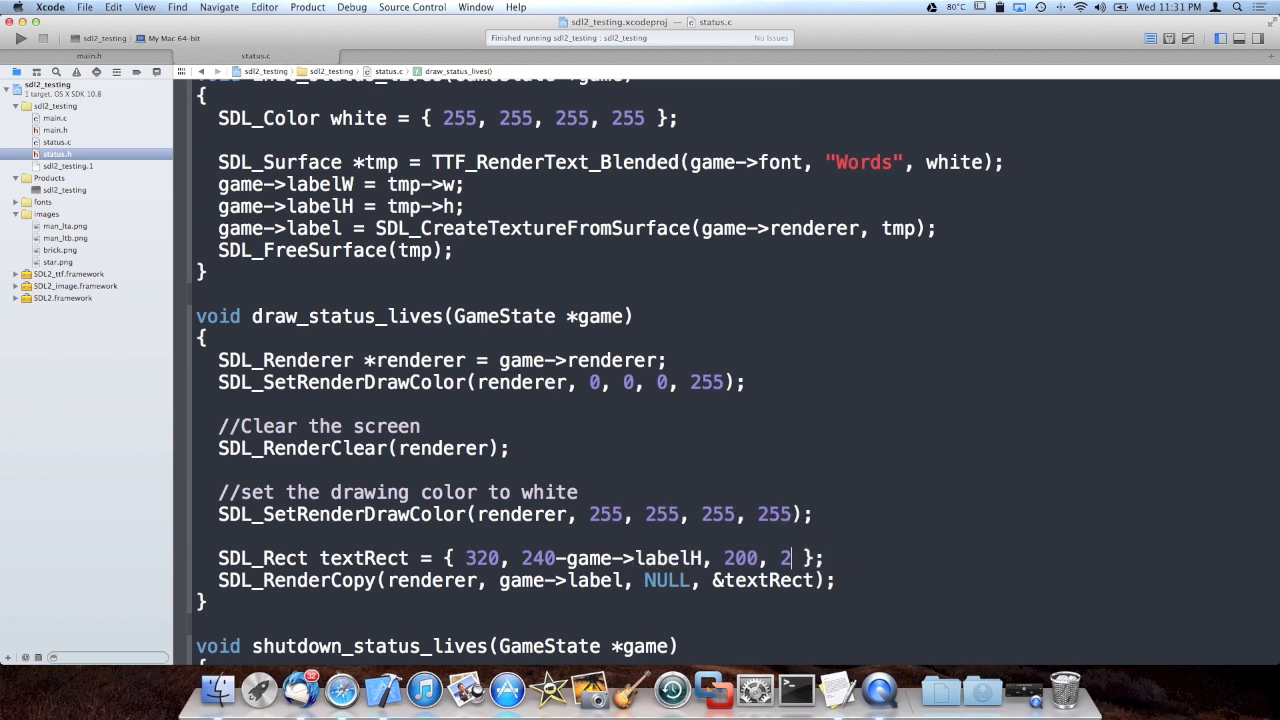
text(game)
key(BackSpace)
key(BackSpace)
key(BackSpace)
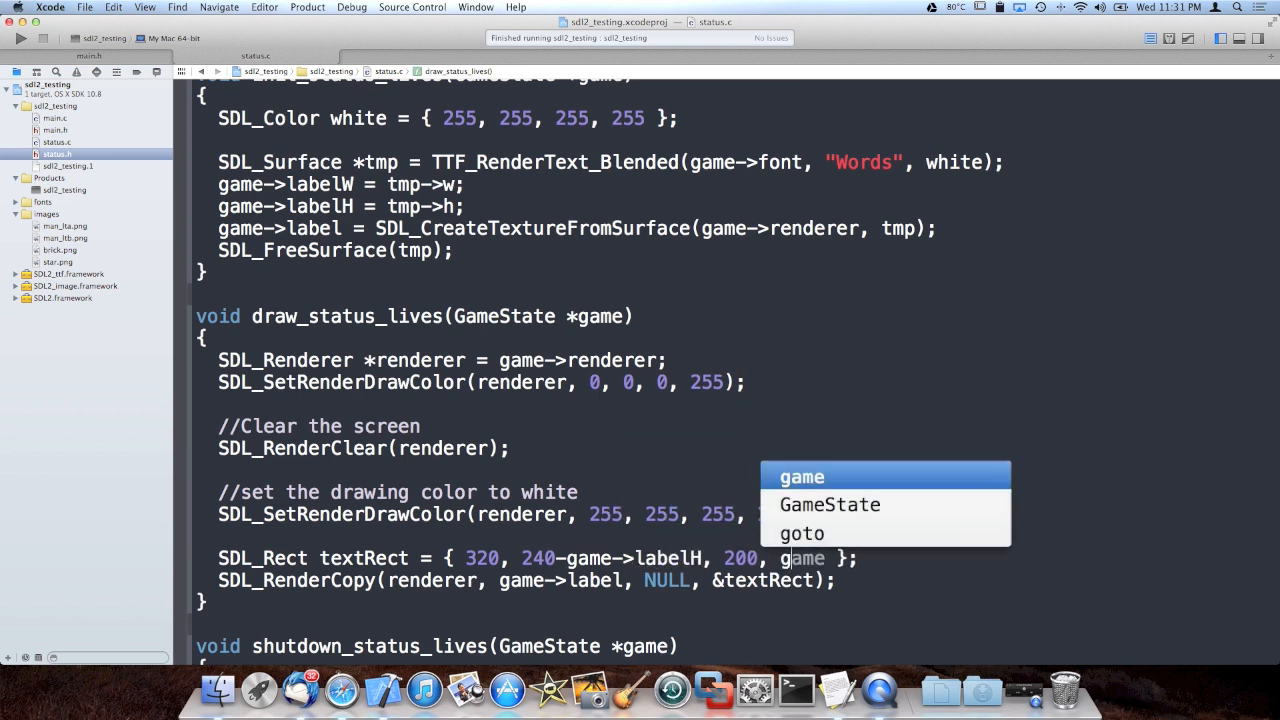
text(game->)
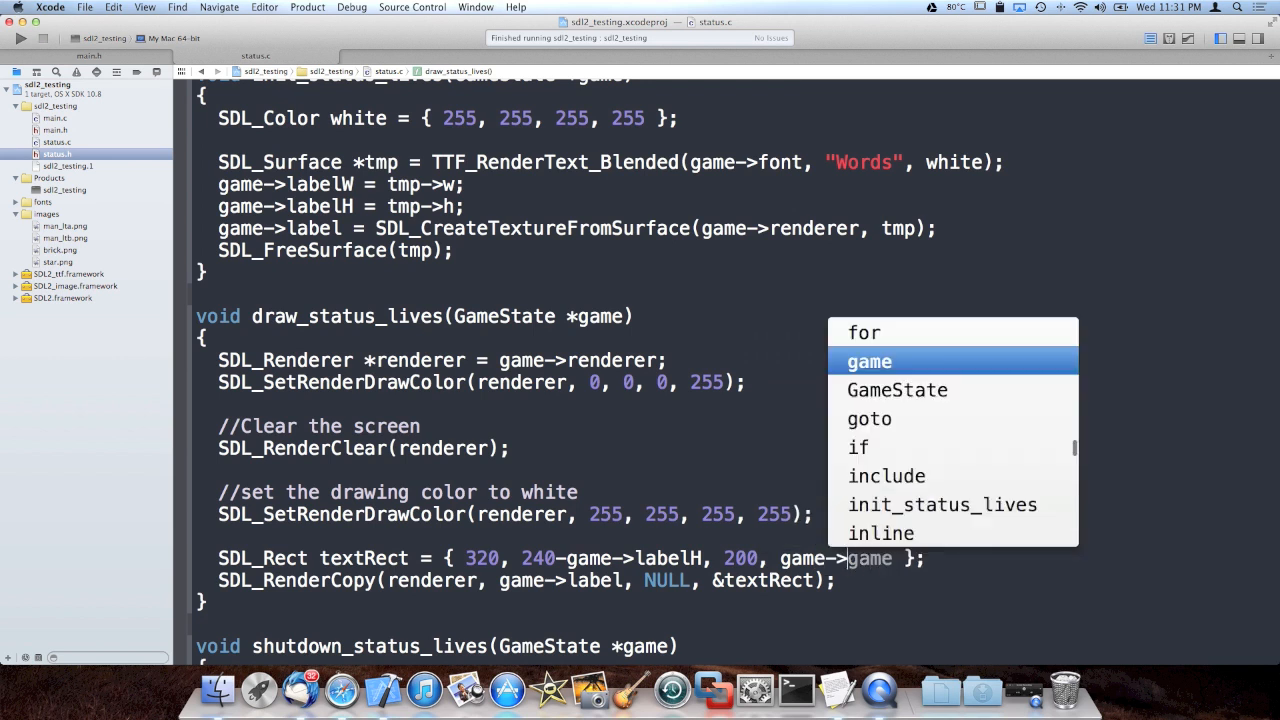
text(la)
key(Tab)
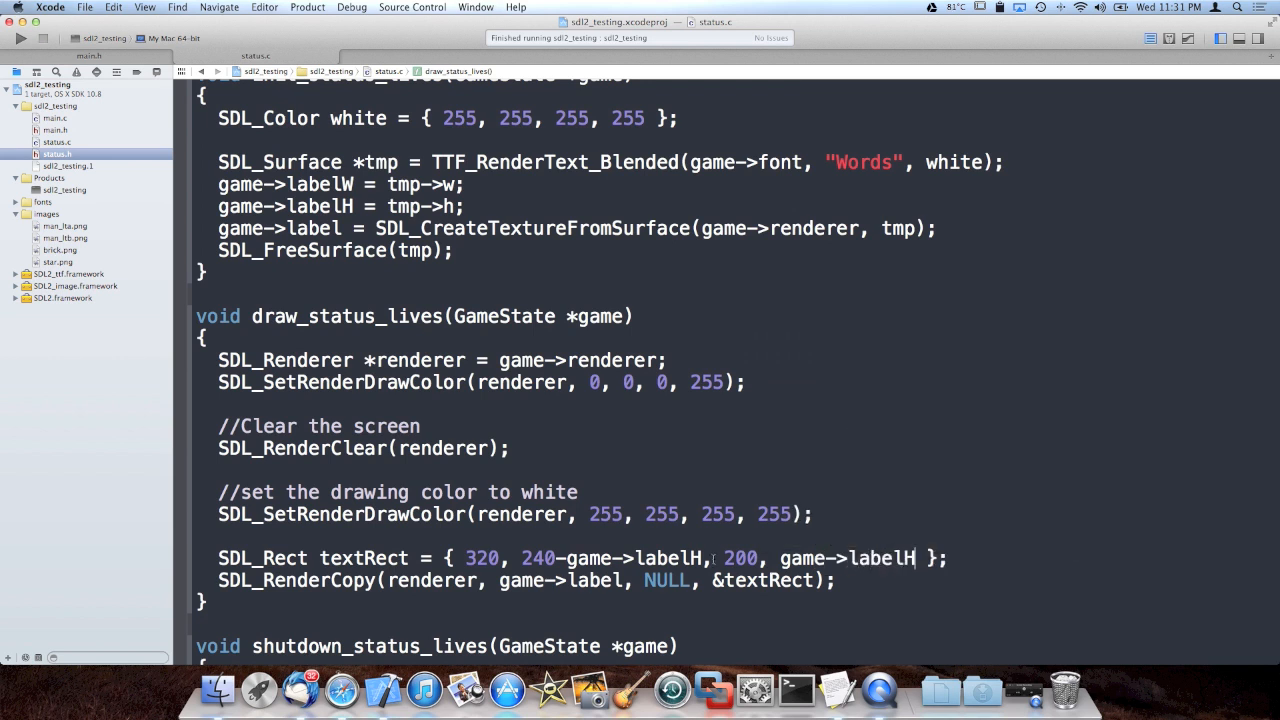
key(BackSpace)
key(BackSpace)
key(BackSpace)
text(game->labl)
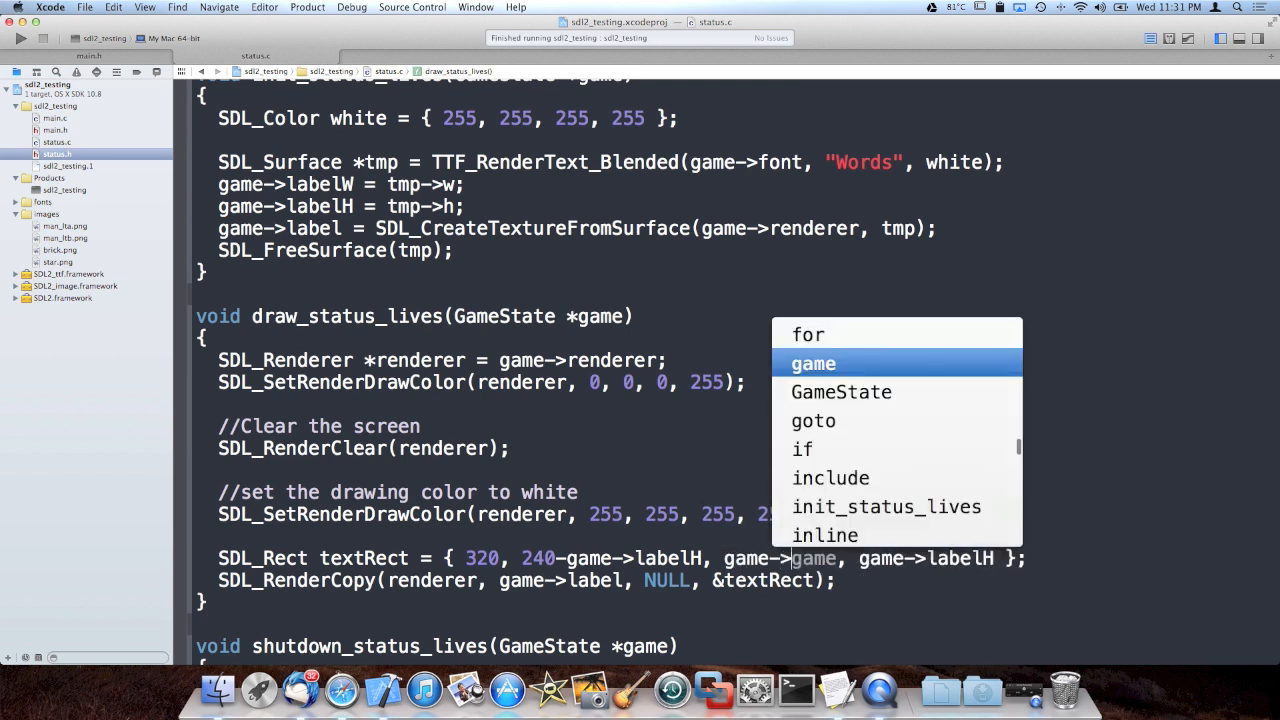
key(BackSpace)
text(elW)
- Build and run the game to see the centered label, then quit it
key(Tab)
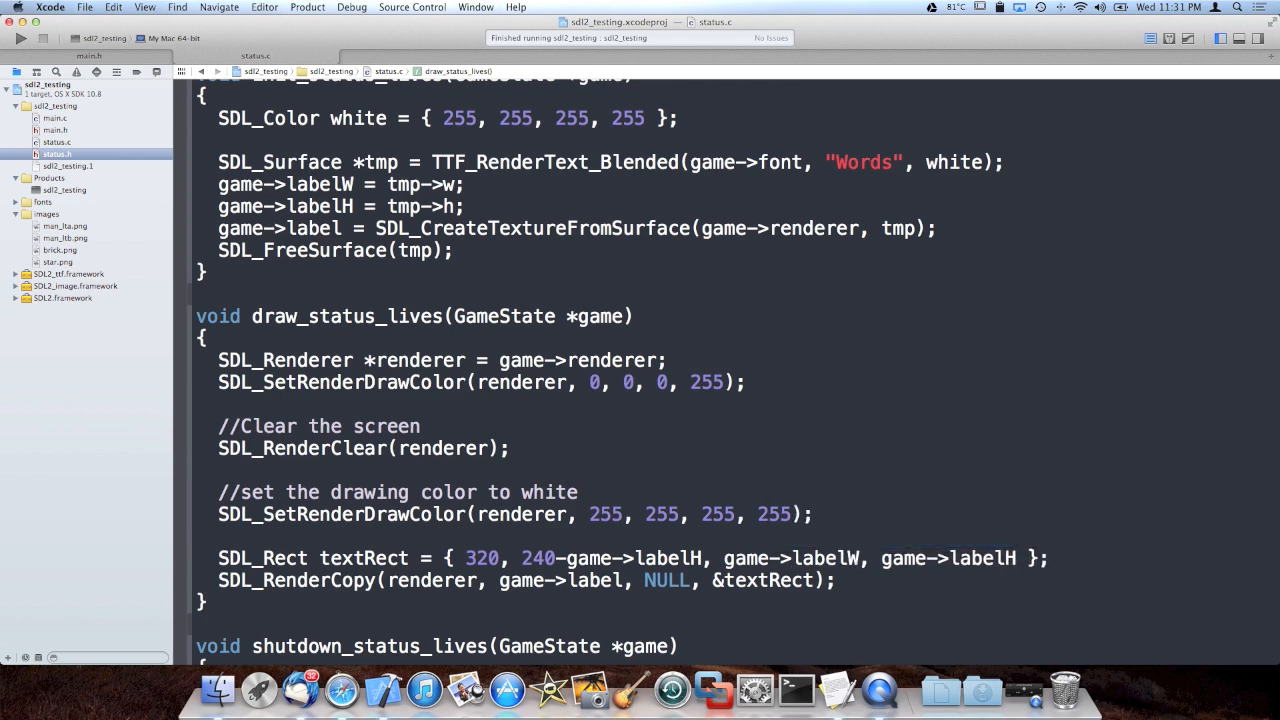
key(super+b)
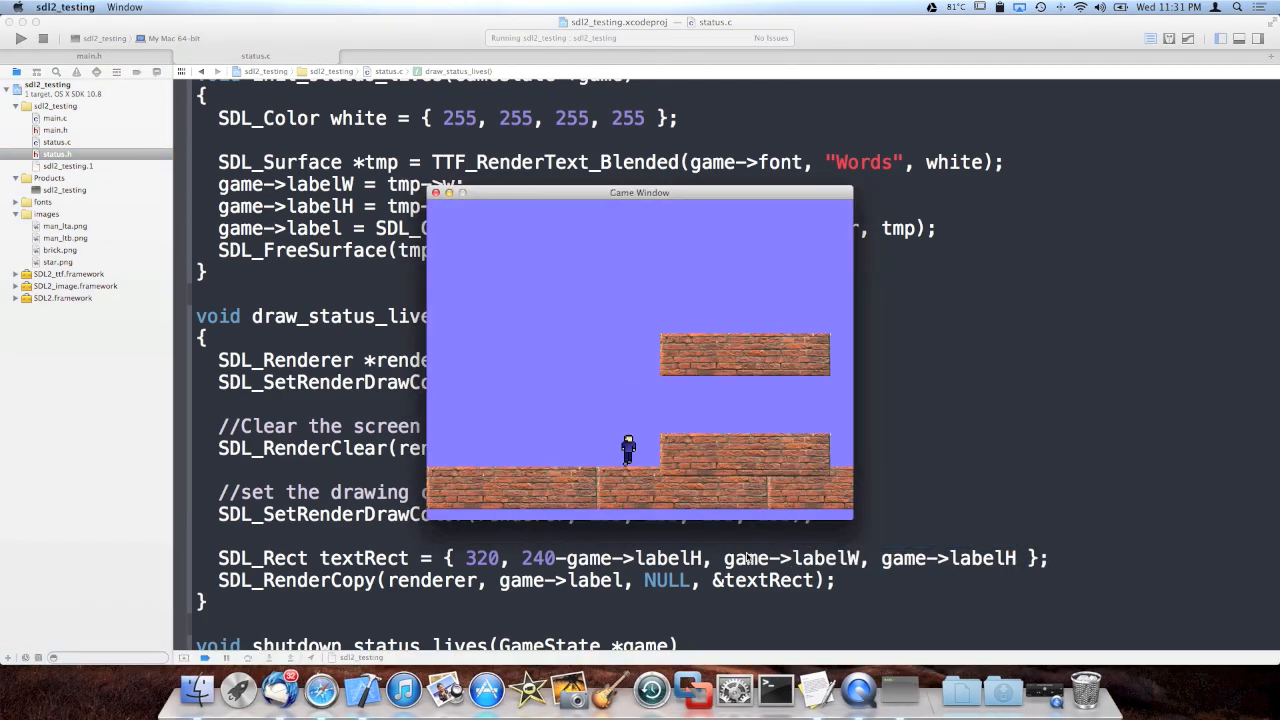
key(Left)
key(Escape)
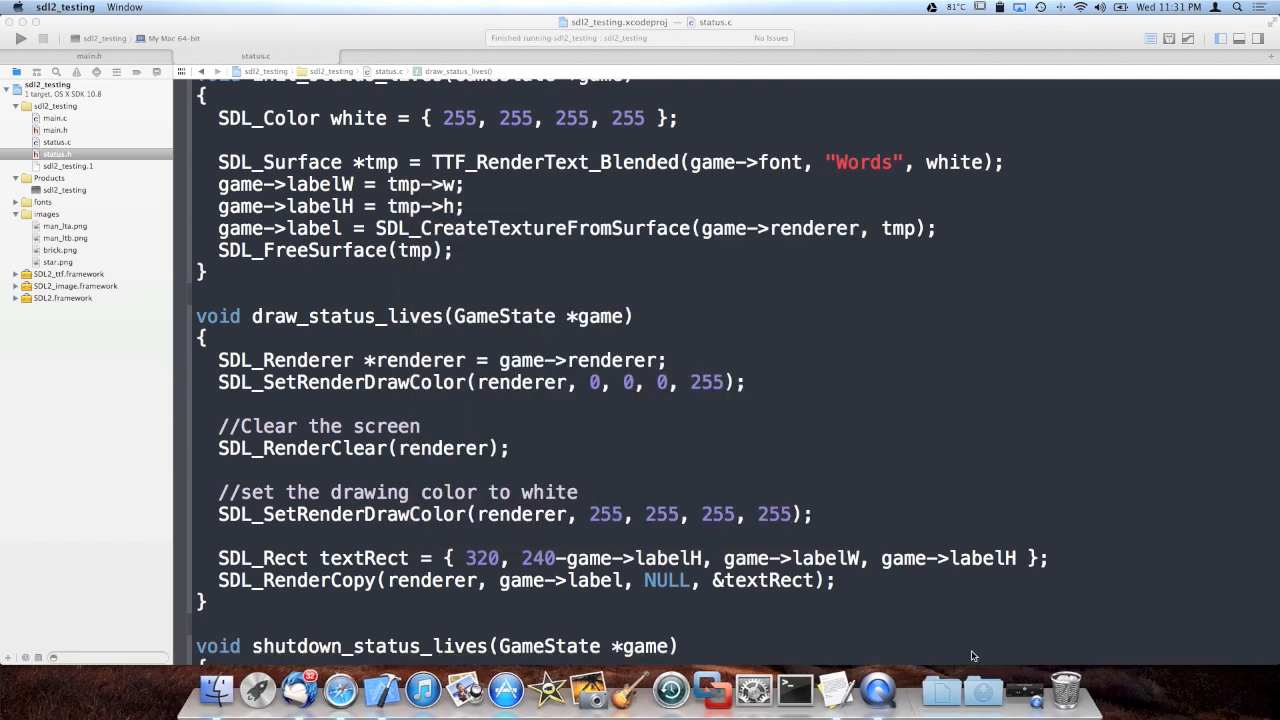
- Navigate to the doRender function in main.c via search and the jump bar
click(1012, 690)
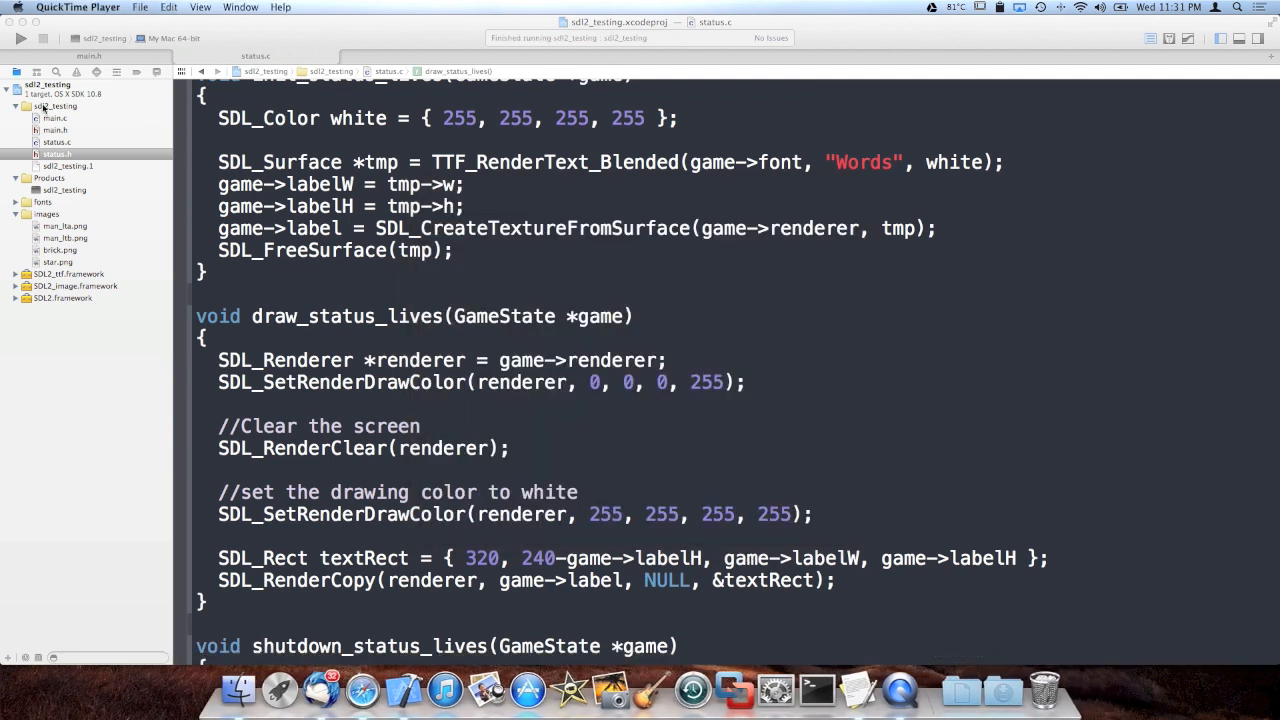
click(428, 343)
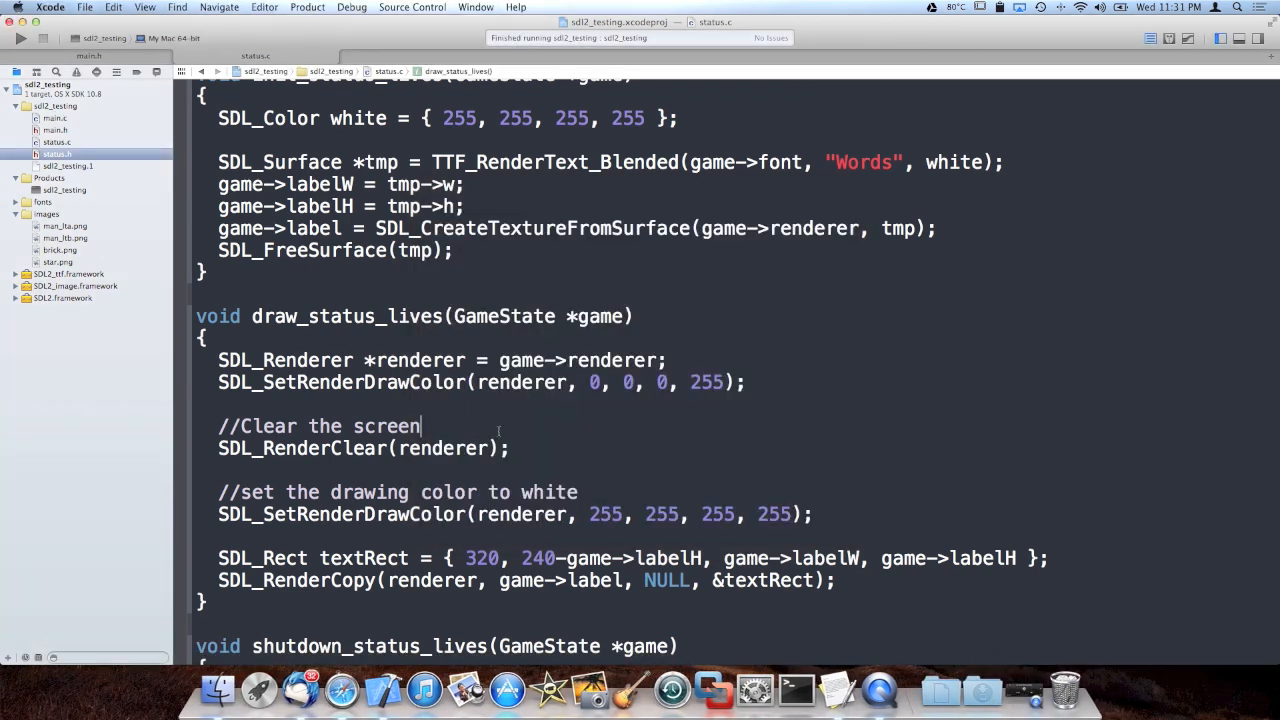
click(481, 140)
scroll(481, 140, down, 1)
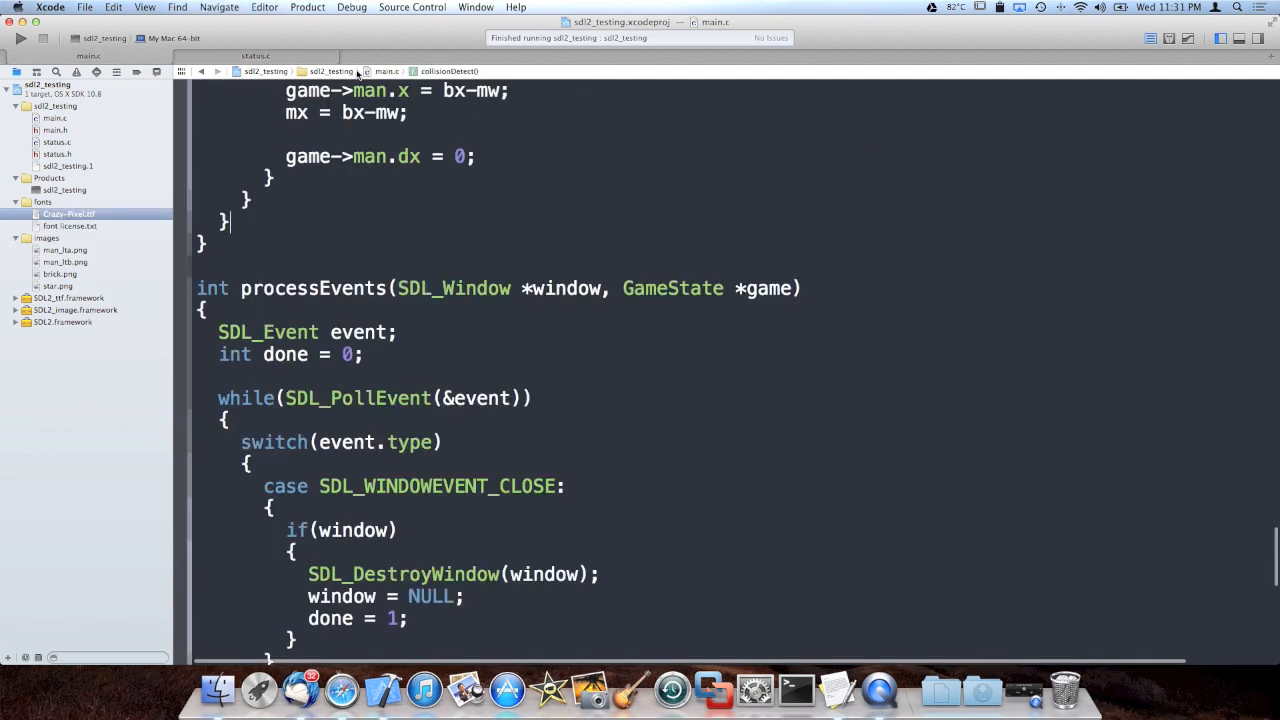
scroll(550, 416, down, 1)
scroll(550, 416, down, 8)
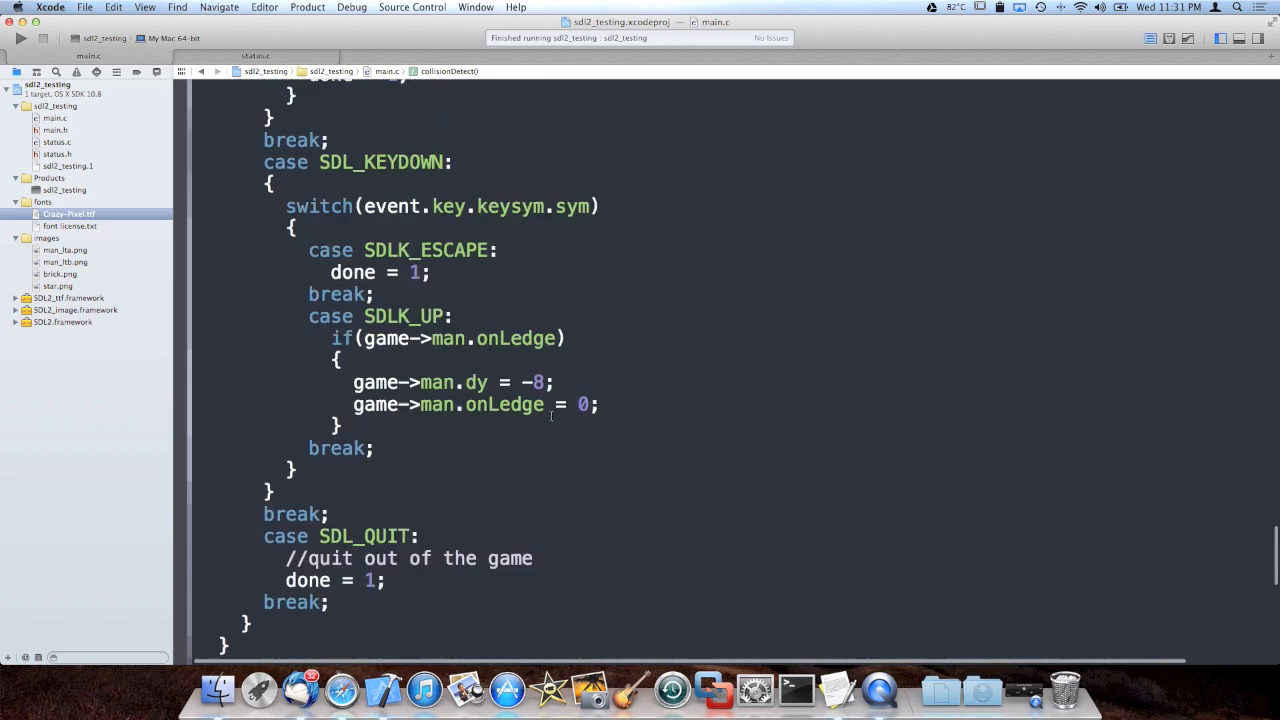
scroll(550, 416, up, 12)
scroll(550, 416, up, 5)
key(super+f)
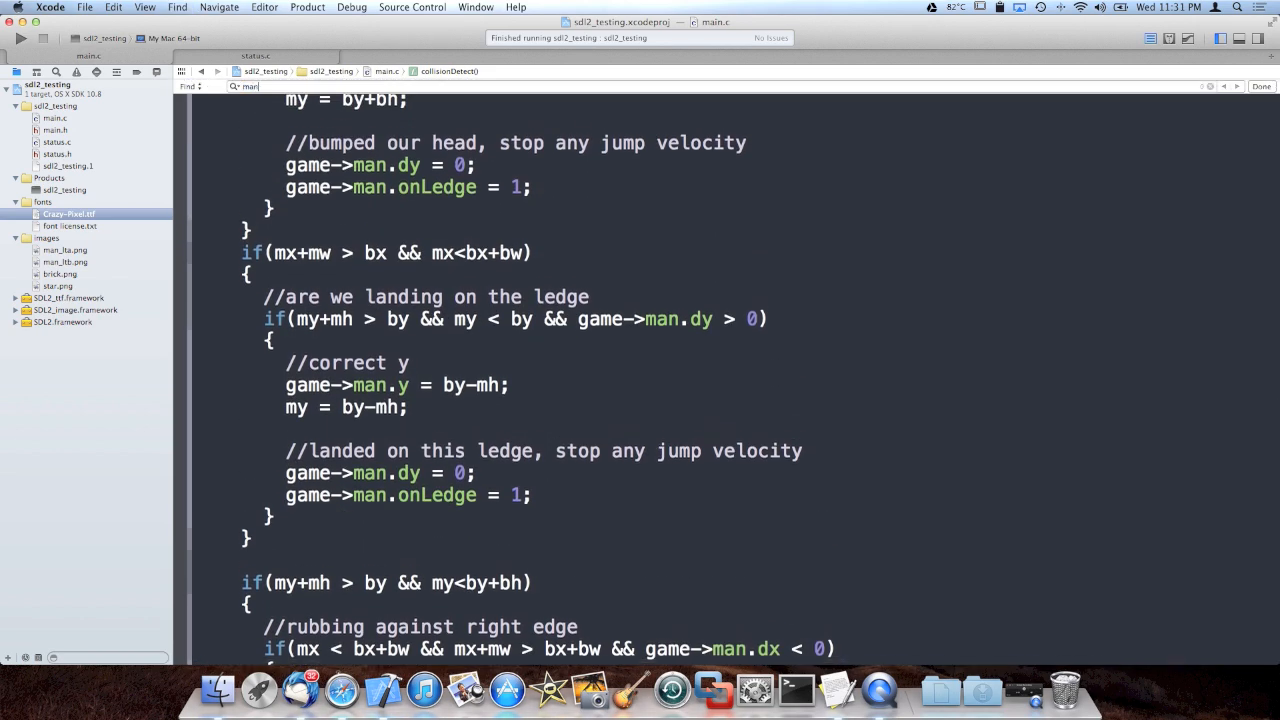
text(man)
key(Escape)
click(448, 71)
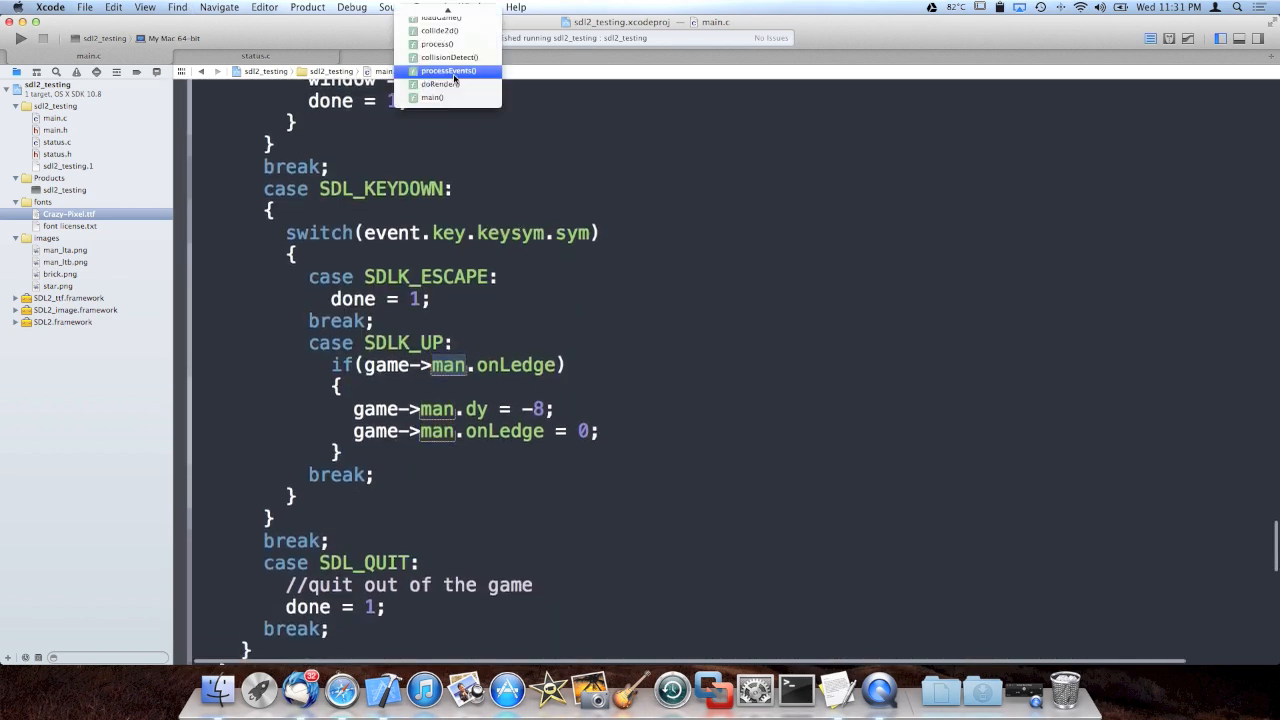
click(440, 92)
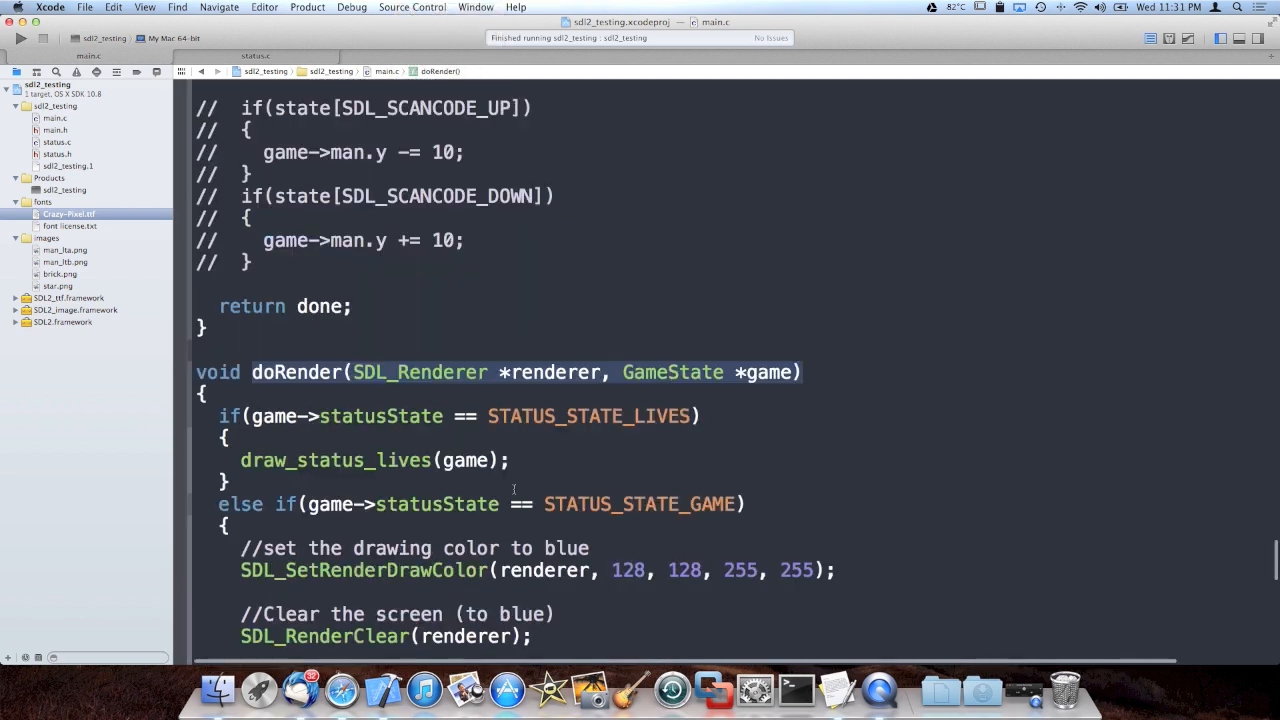
scroll(550, 400, down, 5)
scroll(550, 400, up, 4)
- Copy the SDL_Rect rect and SDL_RenderCopyEx lines that draw the man and return to status.c
click(206, 252)
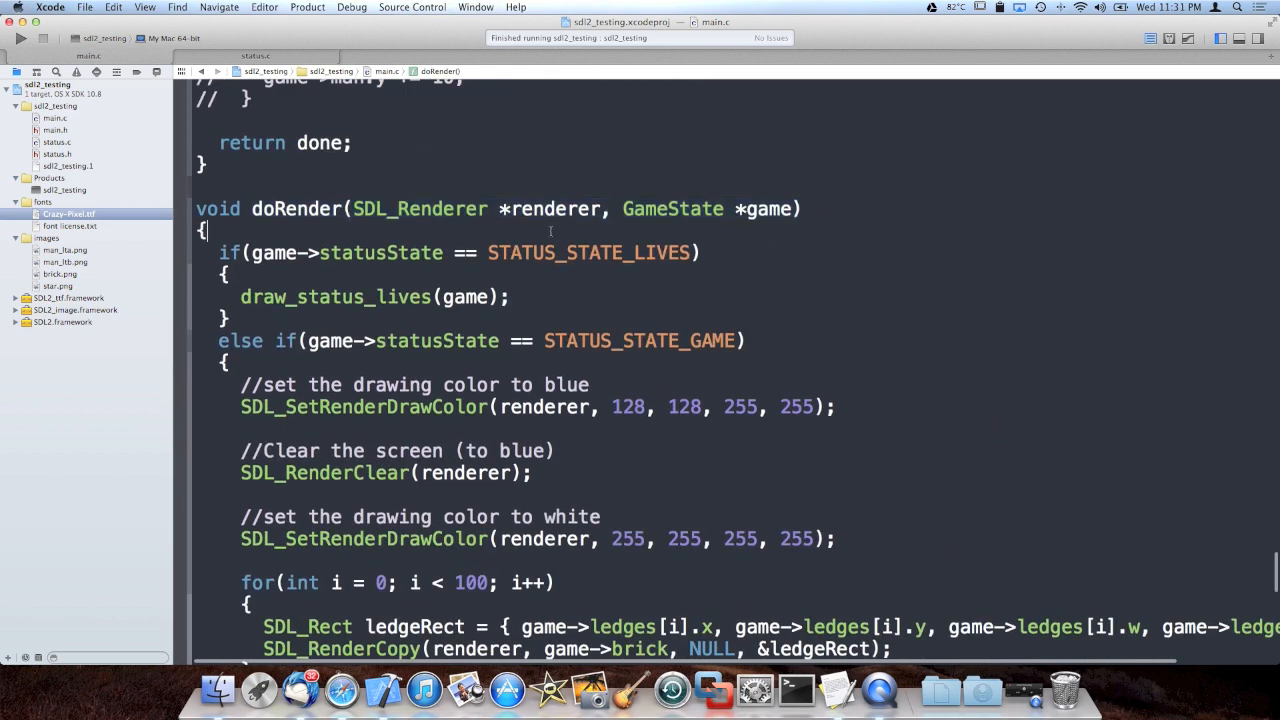
scroll(719, 292, down, 1)
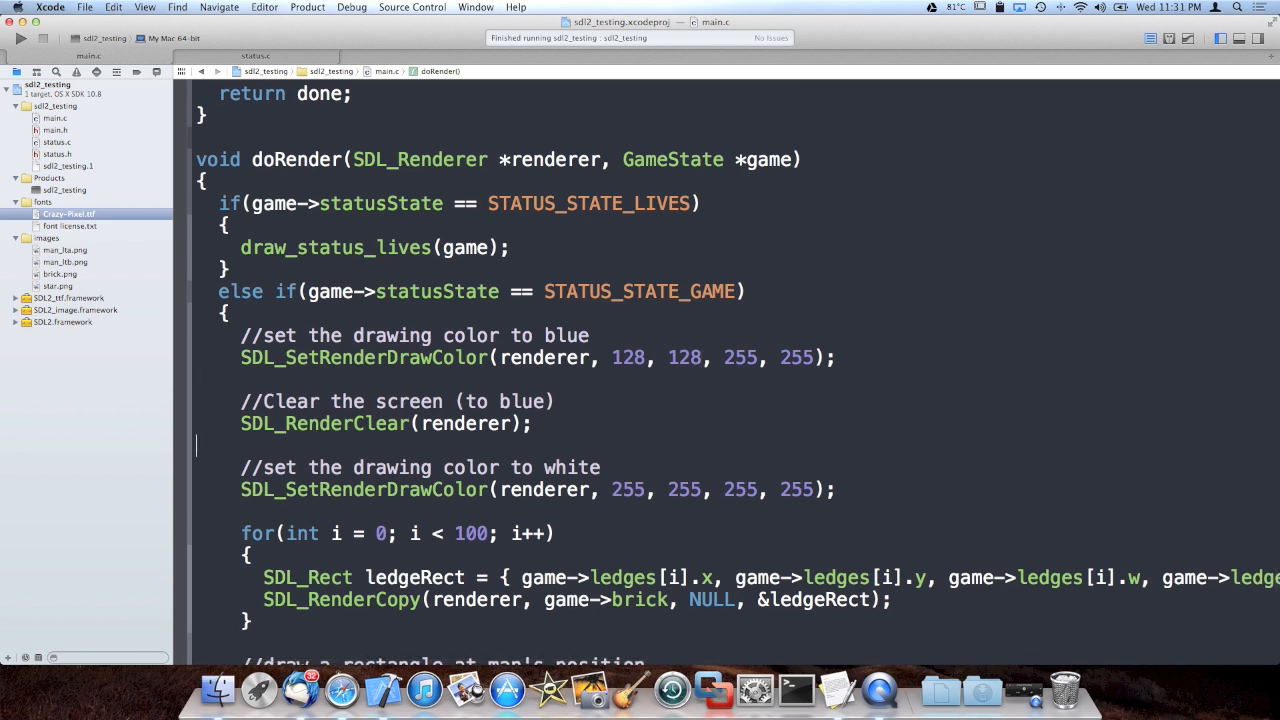
scroll(733, 393, down, 4)
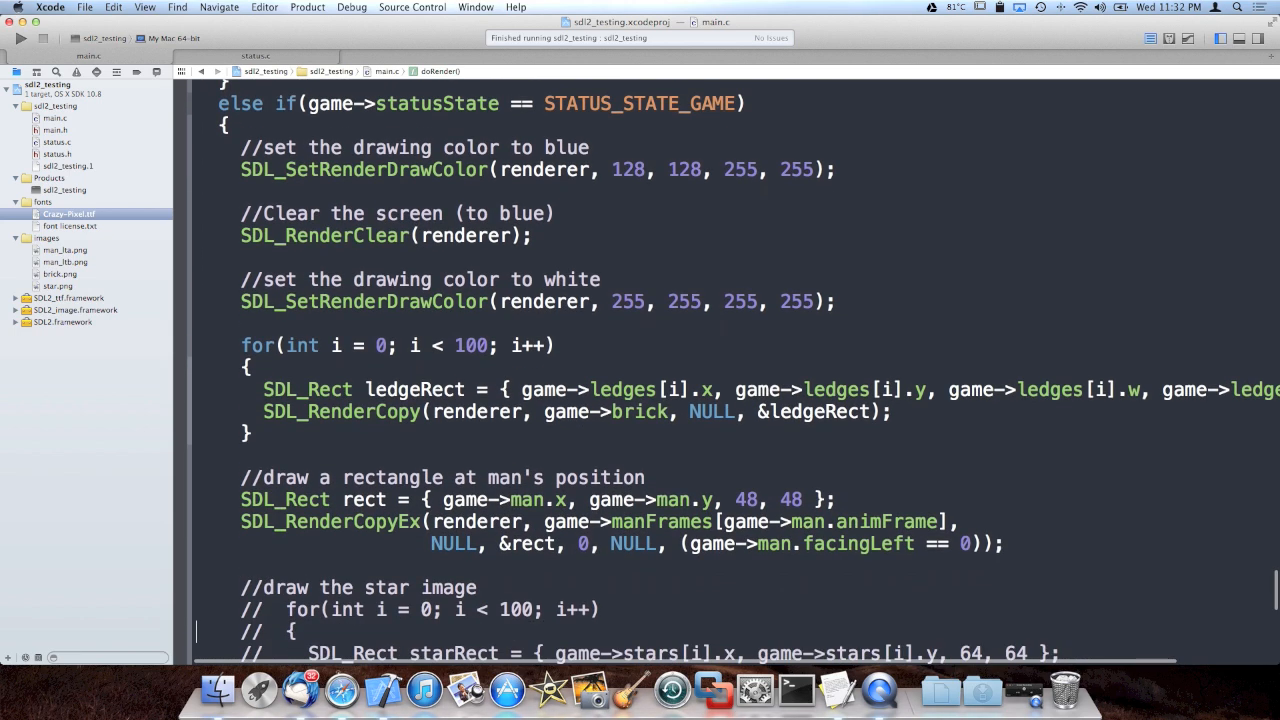
drag(196, 499, 196, 545)
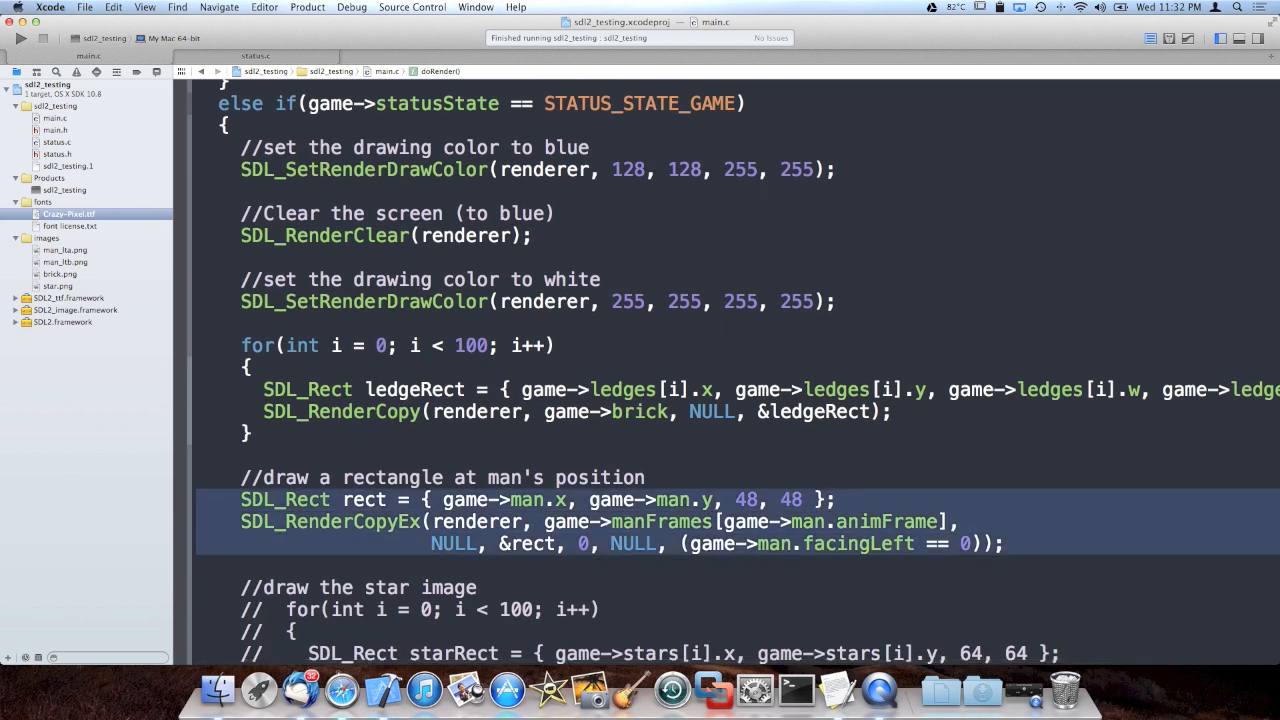
key(super+c)
click(255, 55)
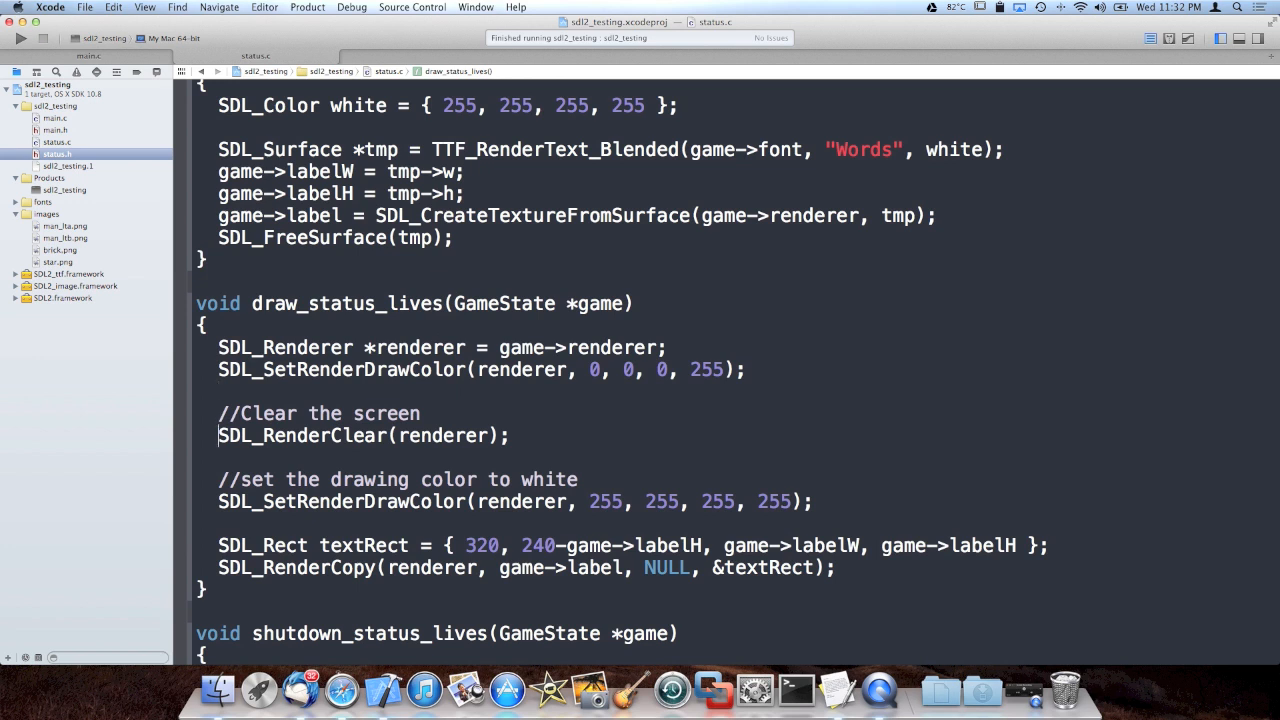
- Paste the man-drawing lines into draw_status_lives, replace the animFrame index, and build
key(super+v)
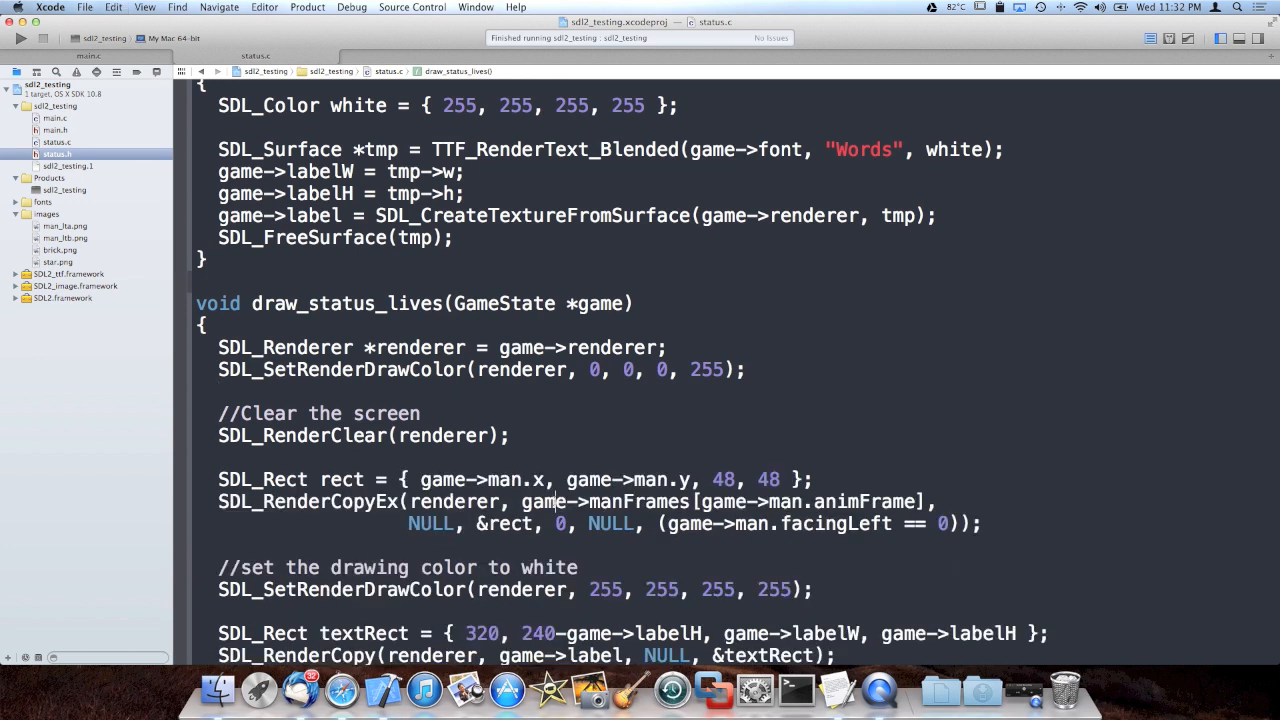
click(703, 501)
drag(703, 501, 914, 501)
text(0)
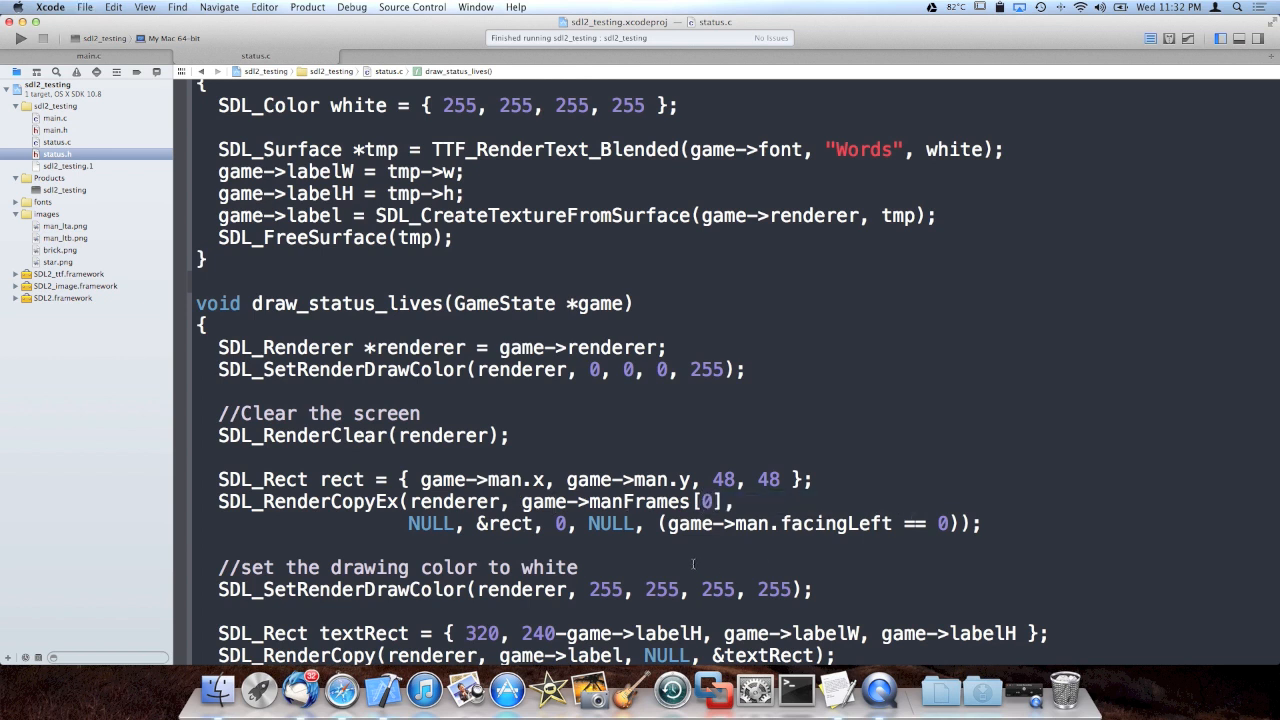
key(super+b)
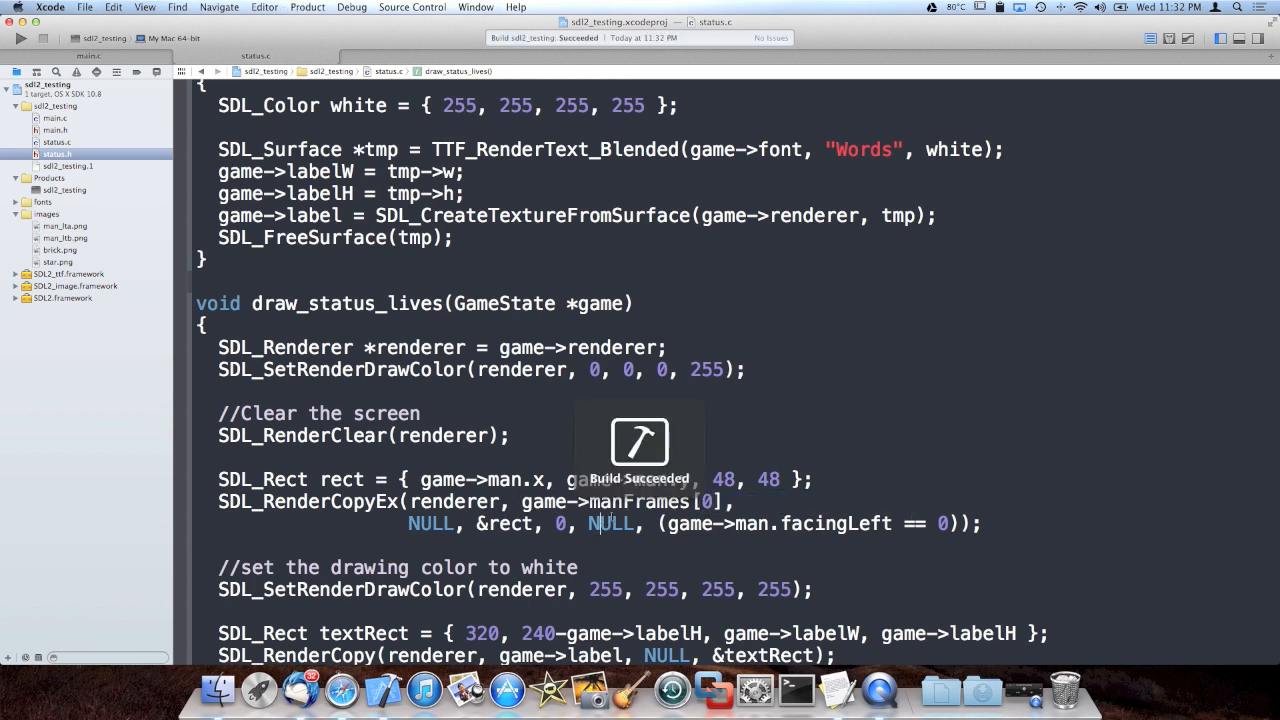
scroll(612, 514, down, 3)
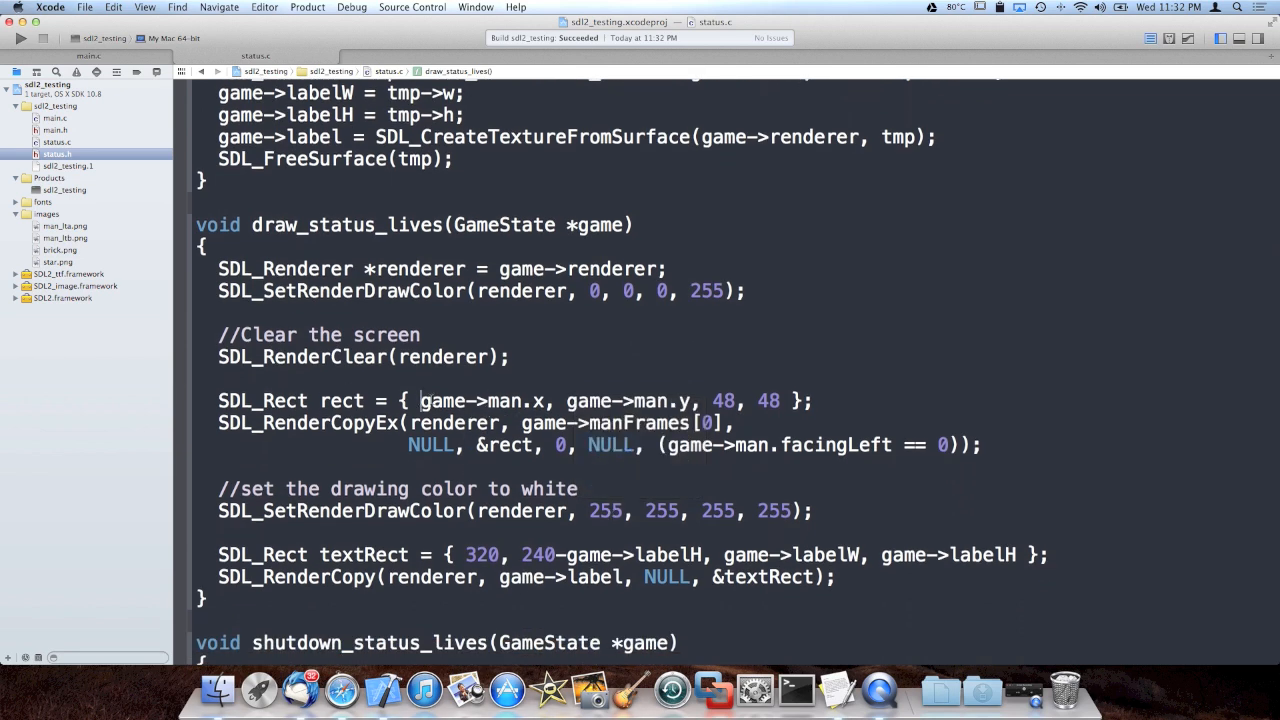
- Set the man rect's position to 320, 240-24 and build and run the game
drag(421, 401, 690, 401)
key(BackSpace)
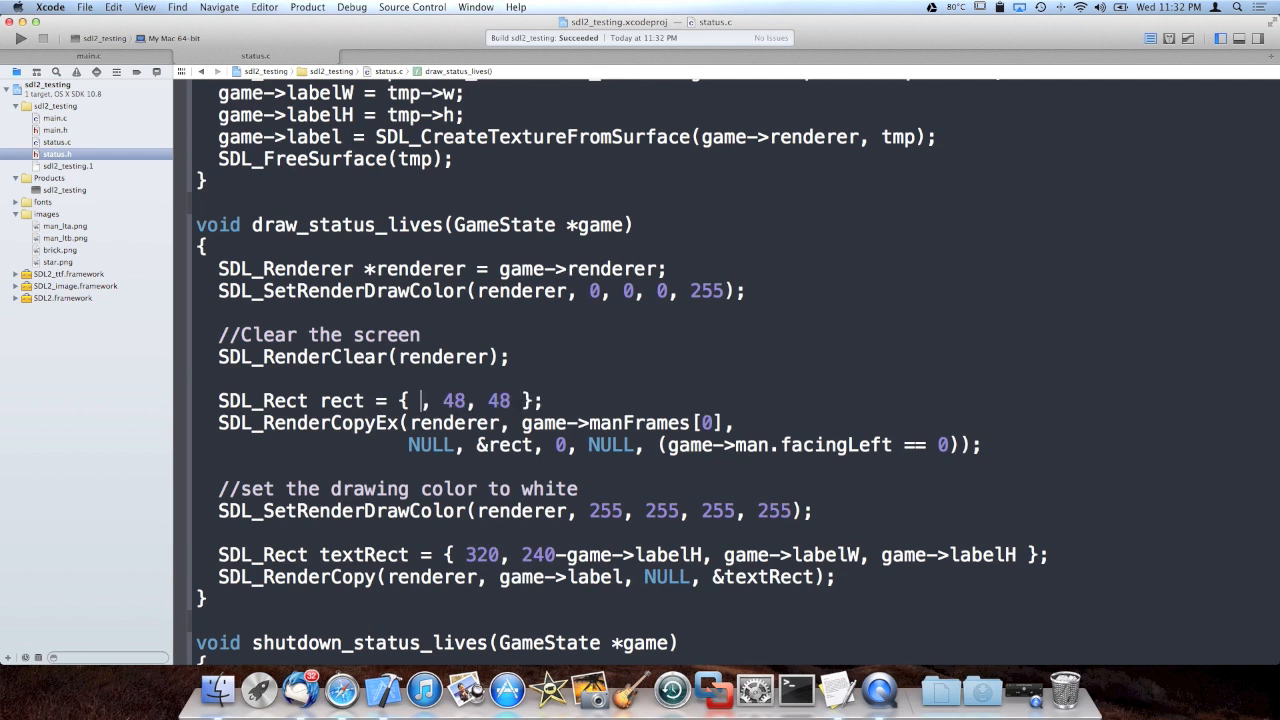
text(320,)
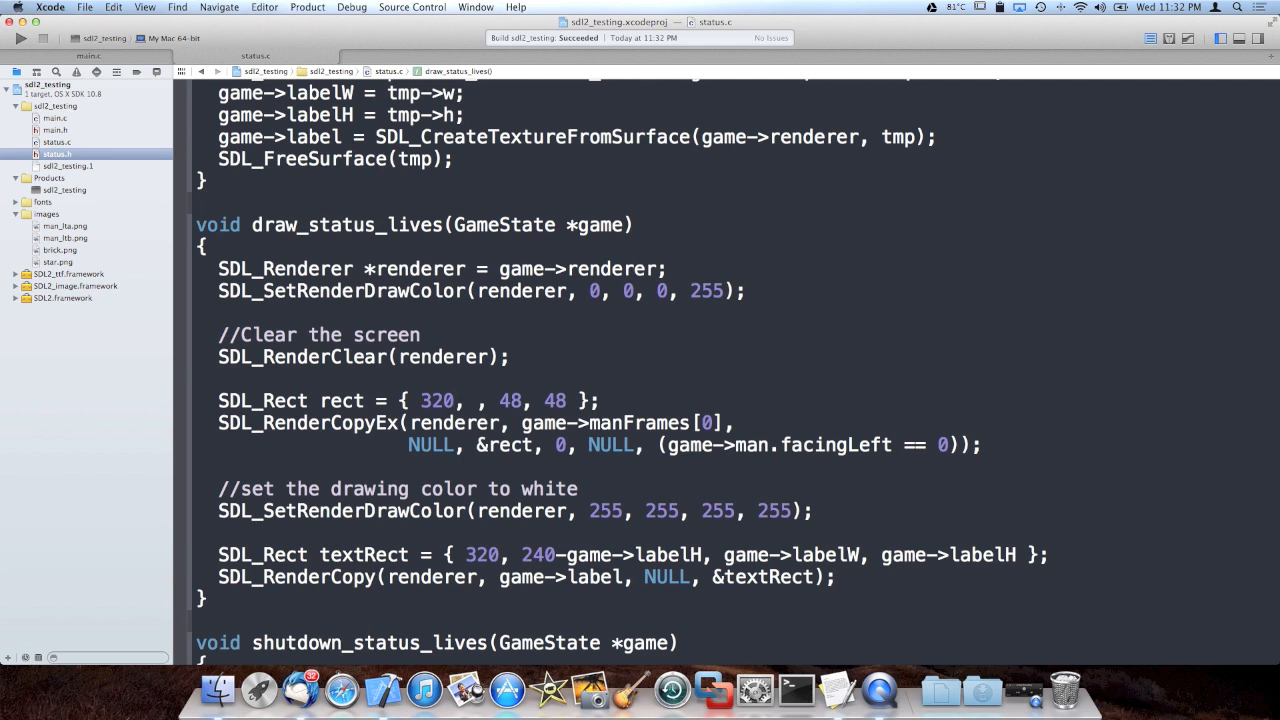
text(240-)
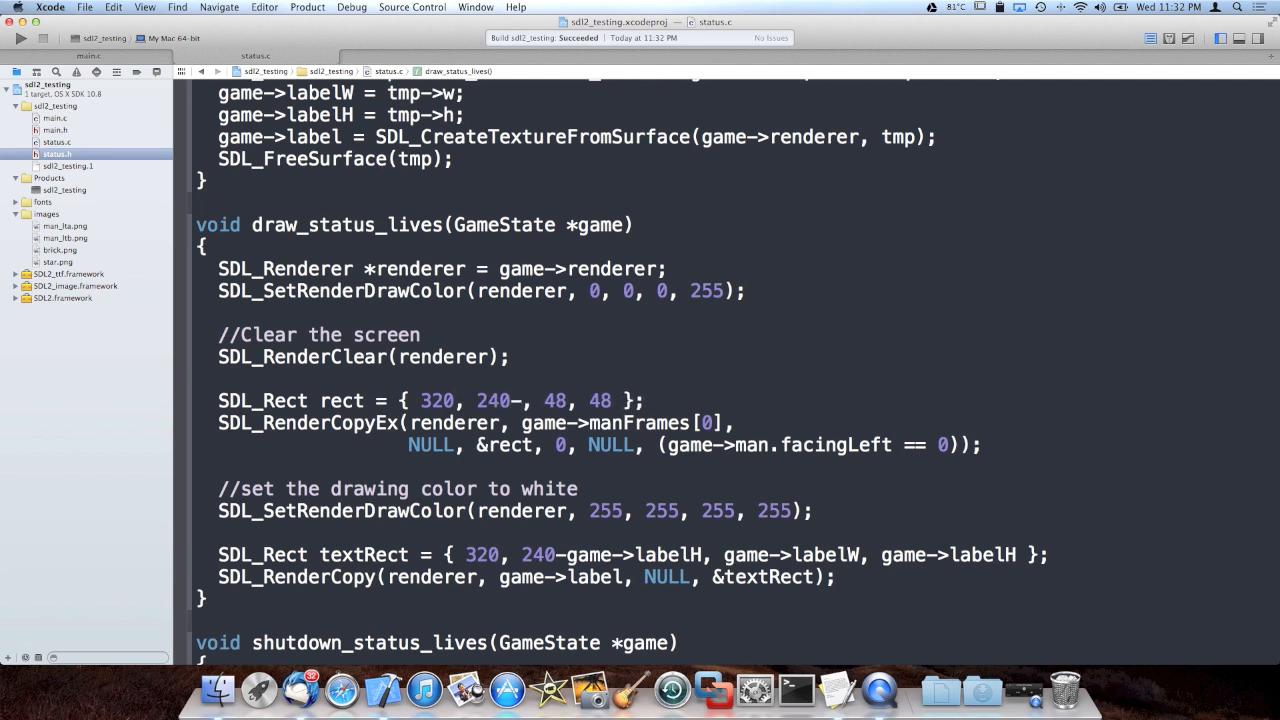
text(24)
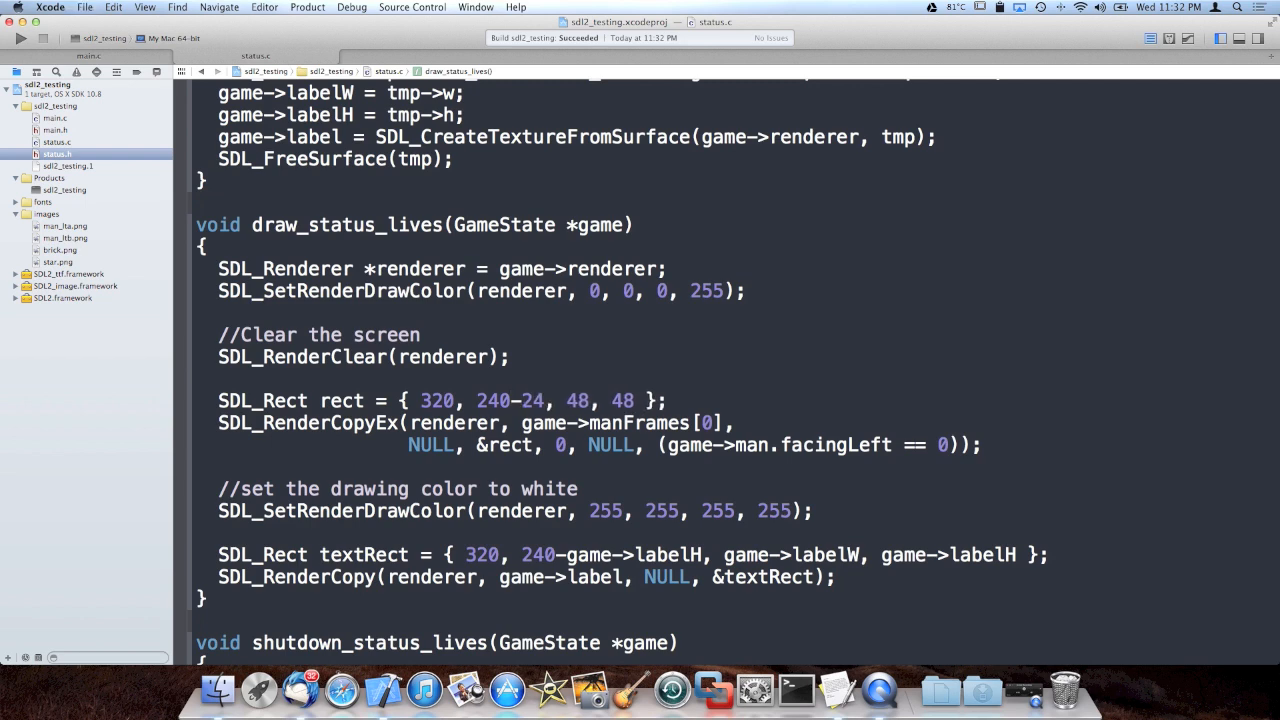
key(super+r)
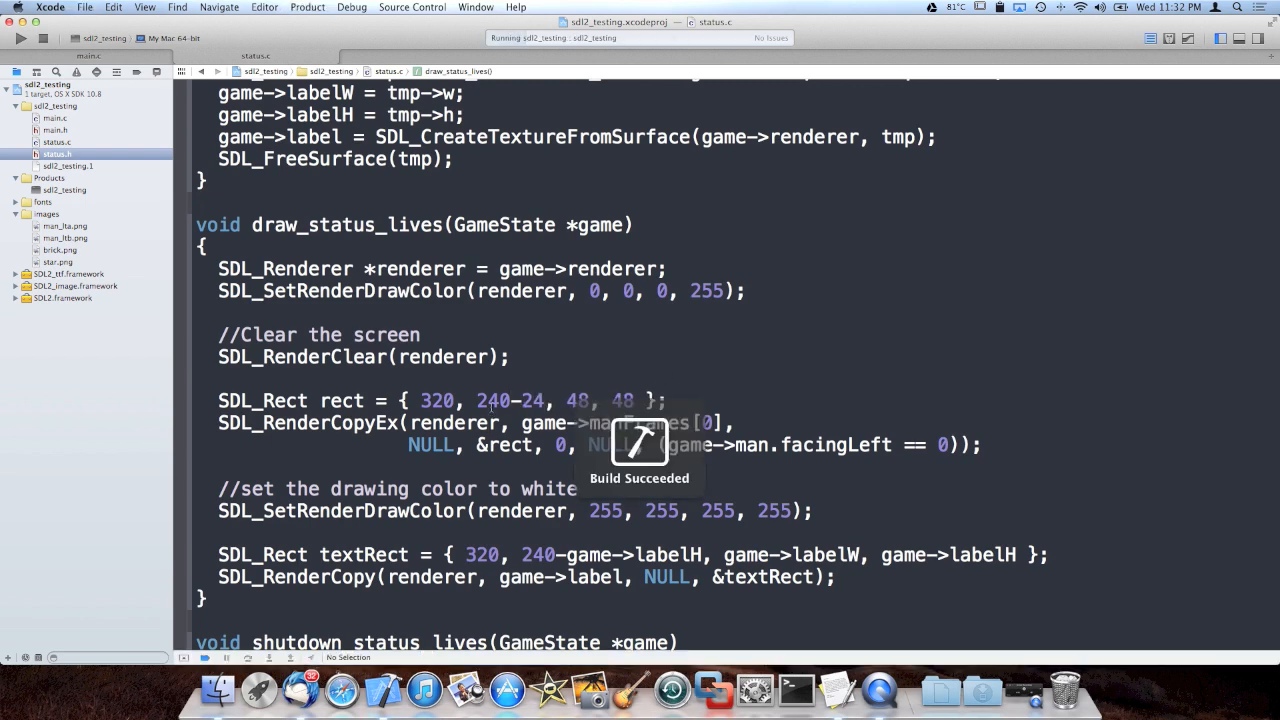
- Shift the man rect's x to 320-80, rerunning the game after each tweak
key(super+q)
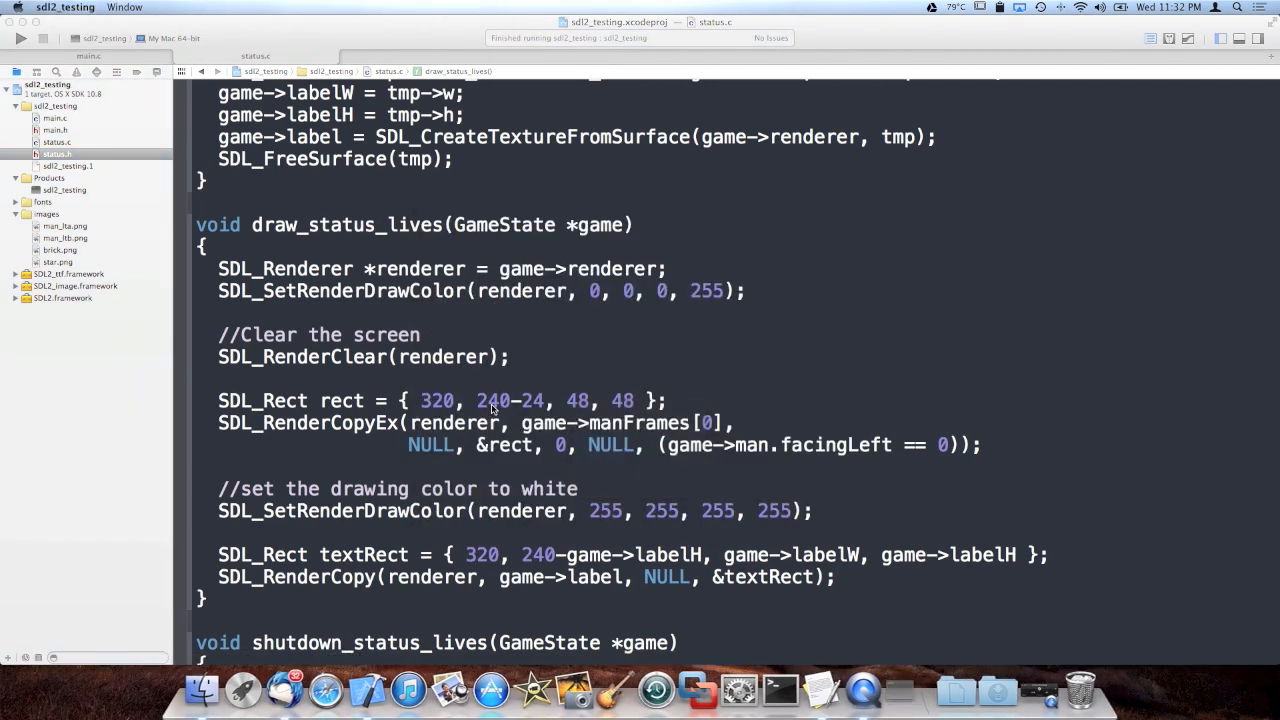
text(-2)
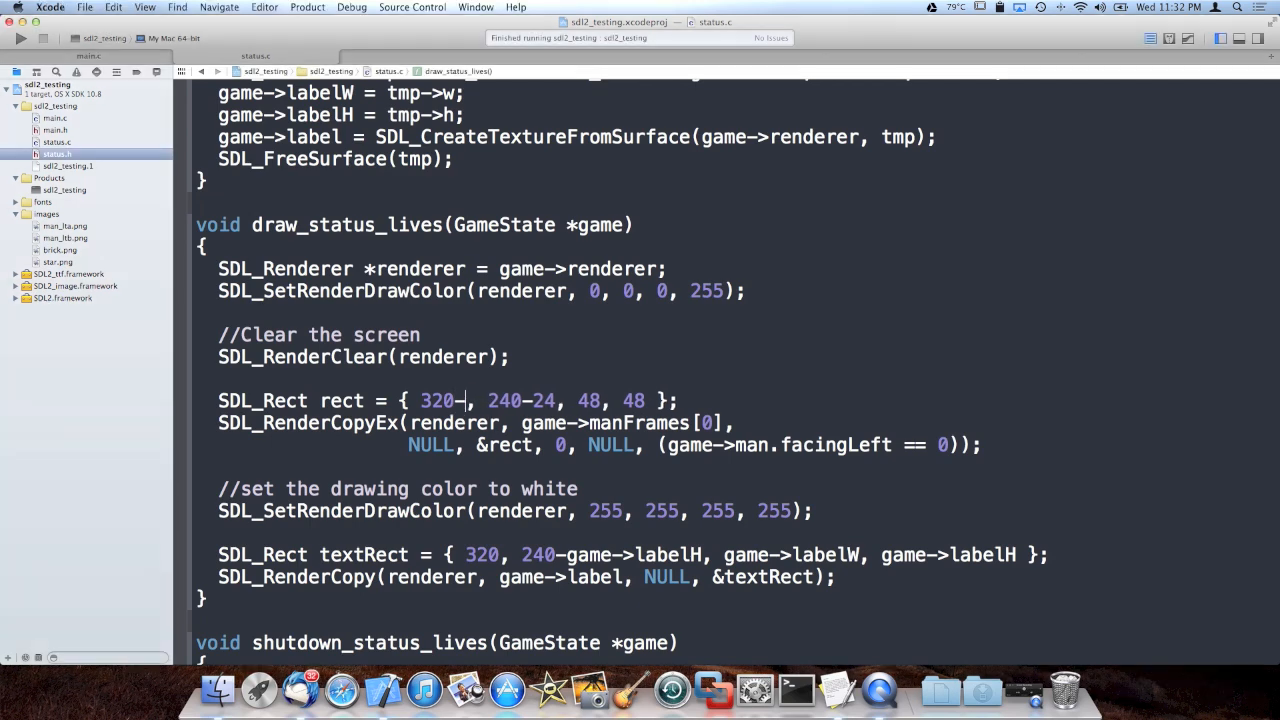
text(4, 48)
key(super+r)
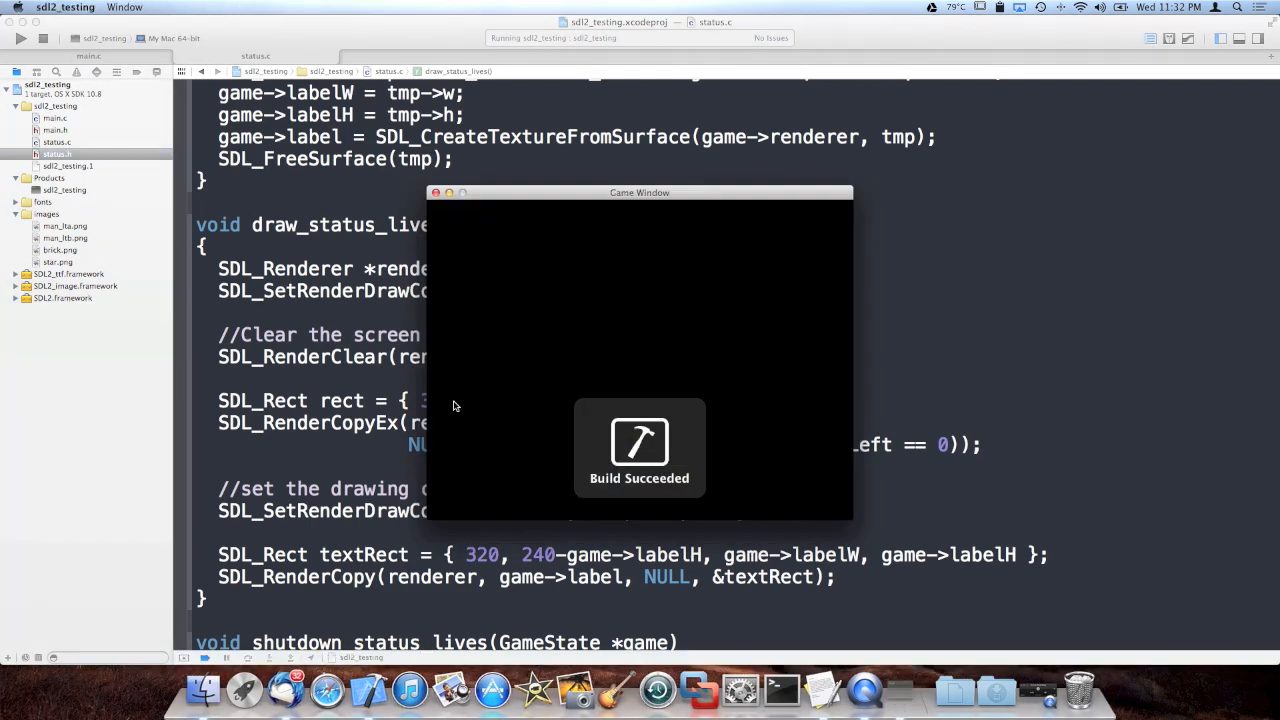
key(super+q)
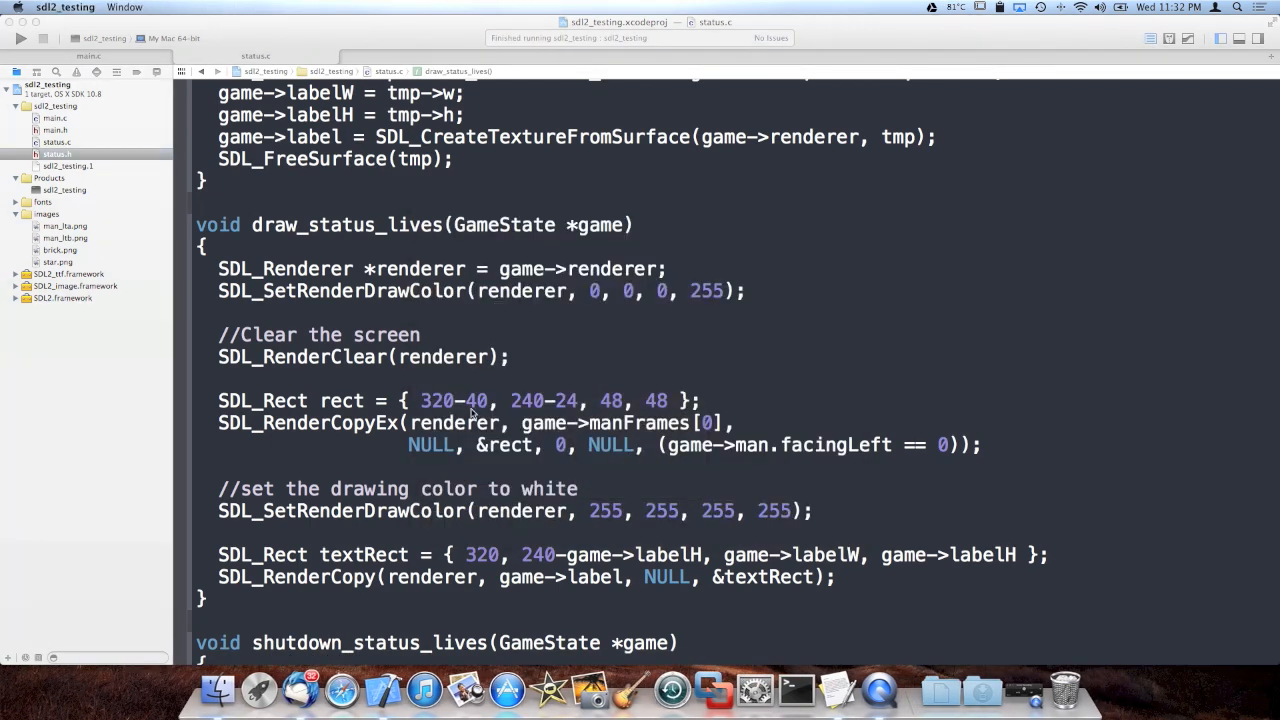
click(486, 401)
key(super+r)
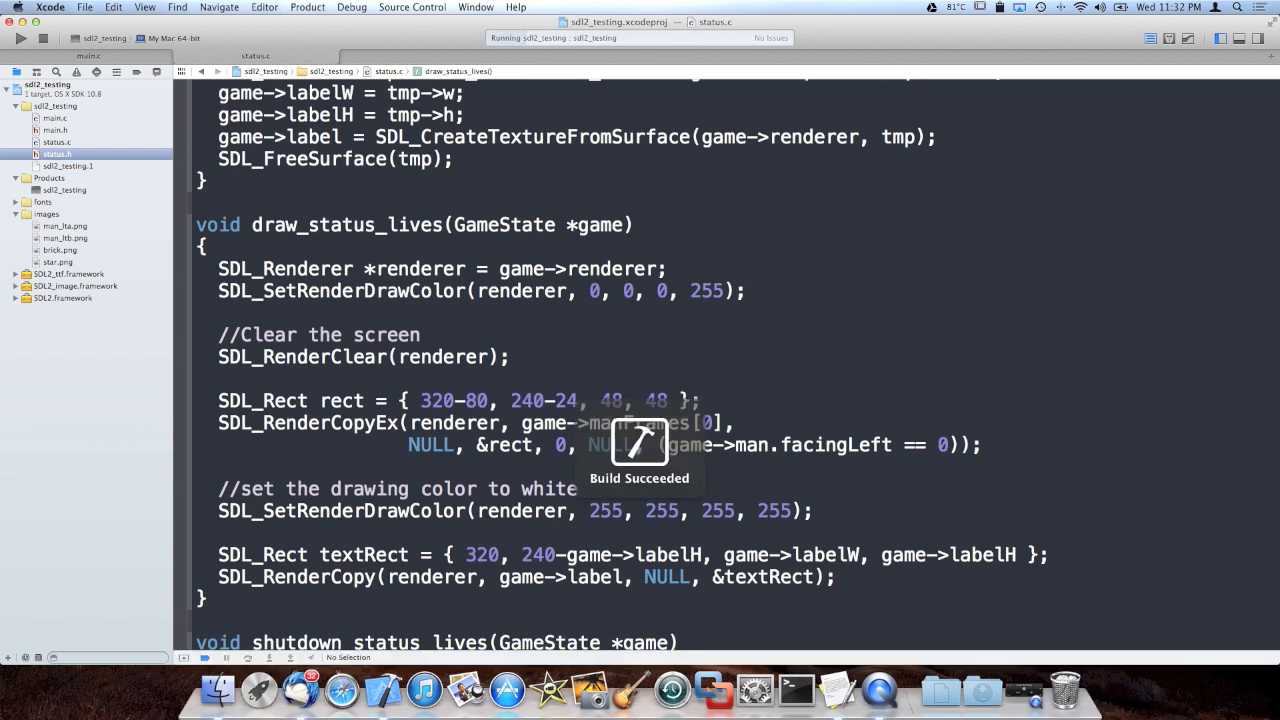
key(super+q)
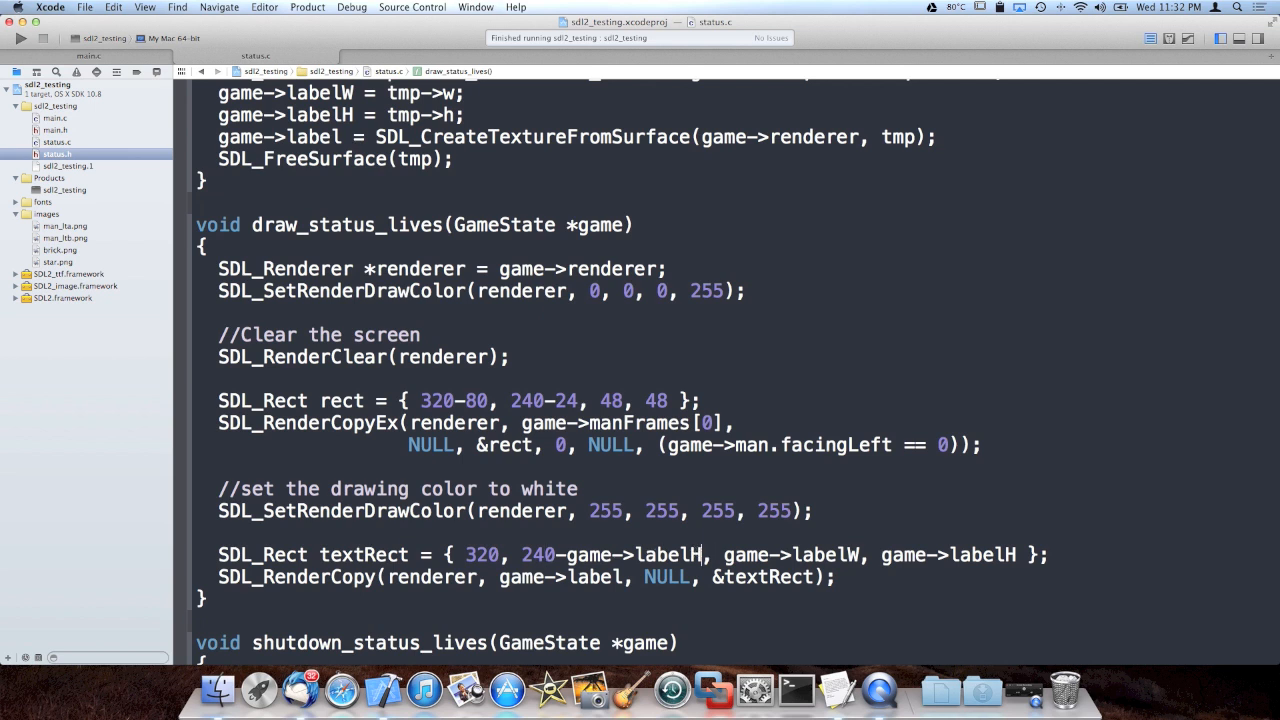
text(/1)
- Place textRect at 320-20, 240-game->labelH/2 so the label sits beside the man, rerunning to check
key(BackSpace)
text(2)
key(super+r)
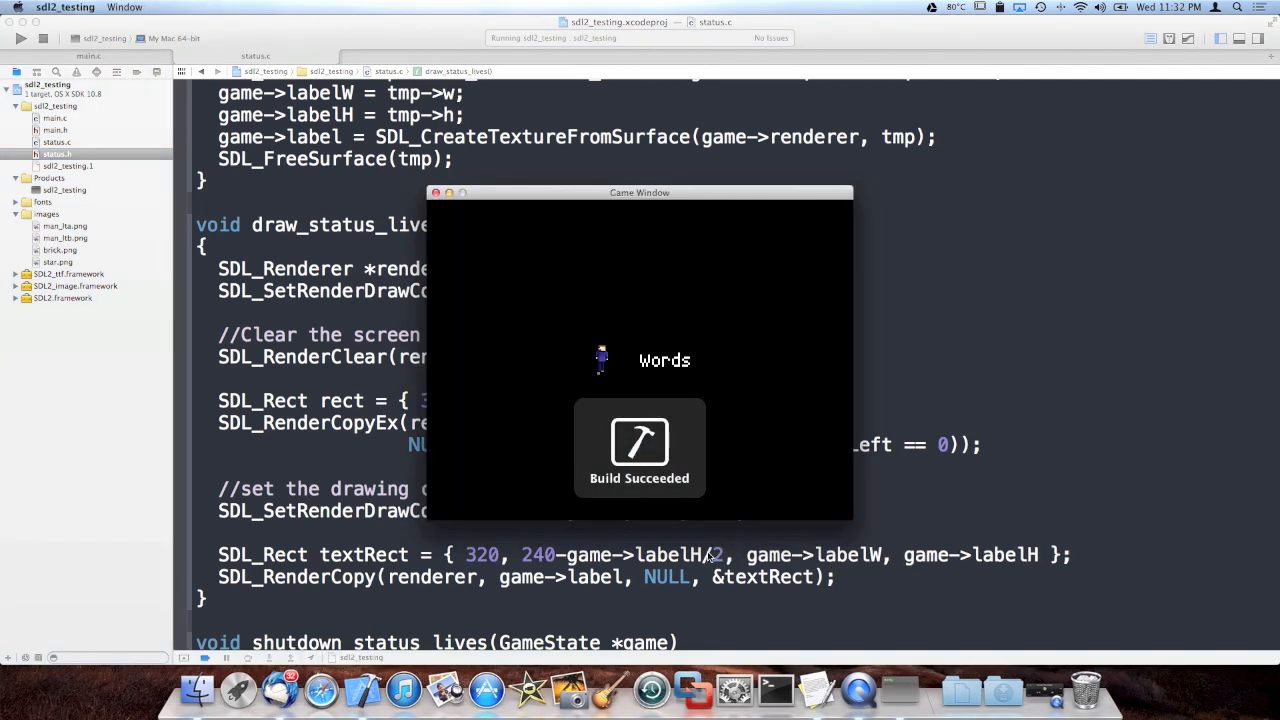
key(super+q)
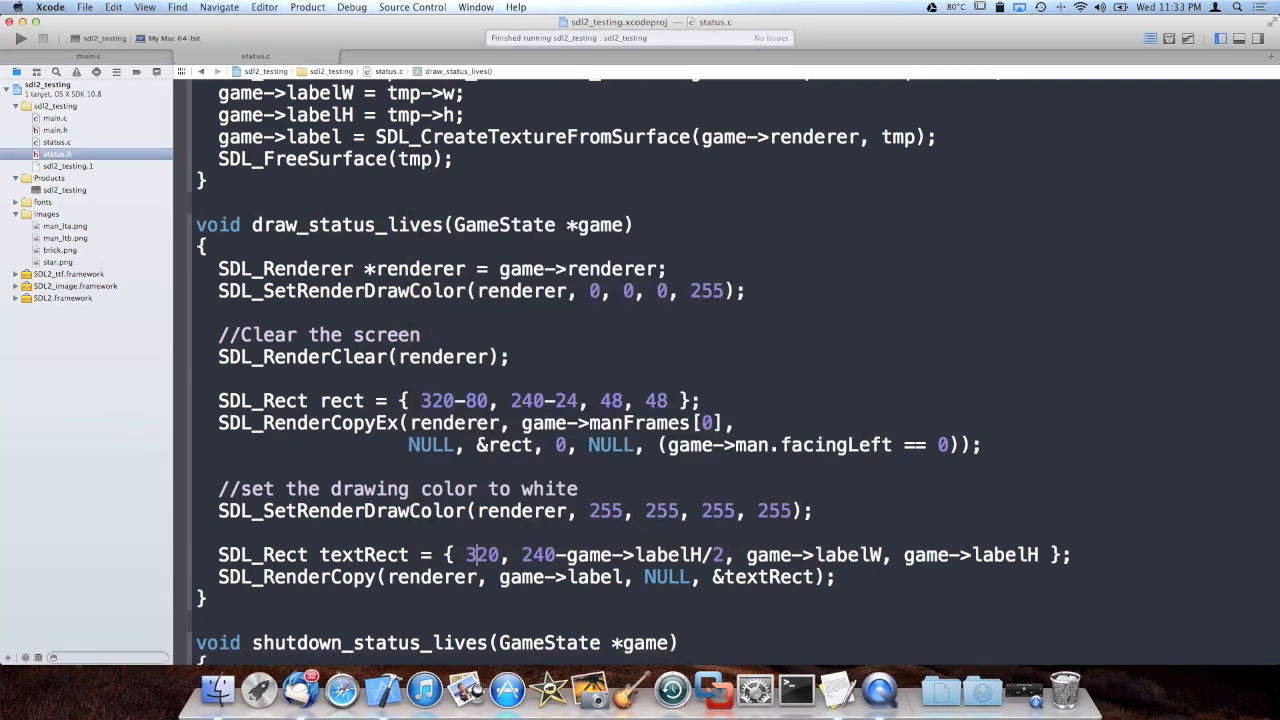
text(-20)
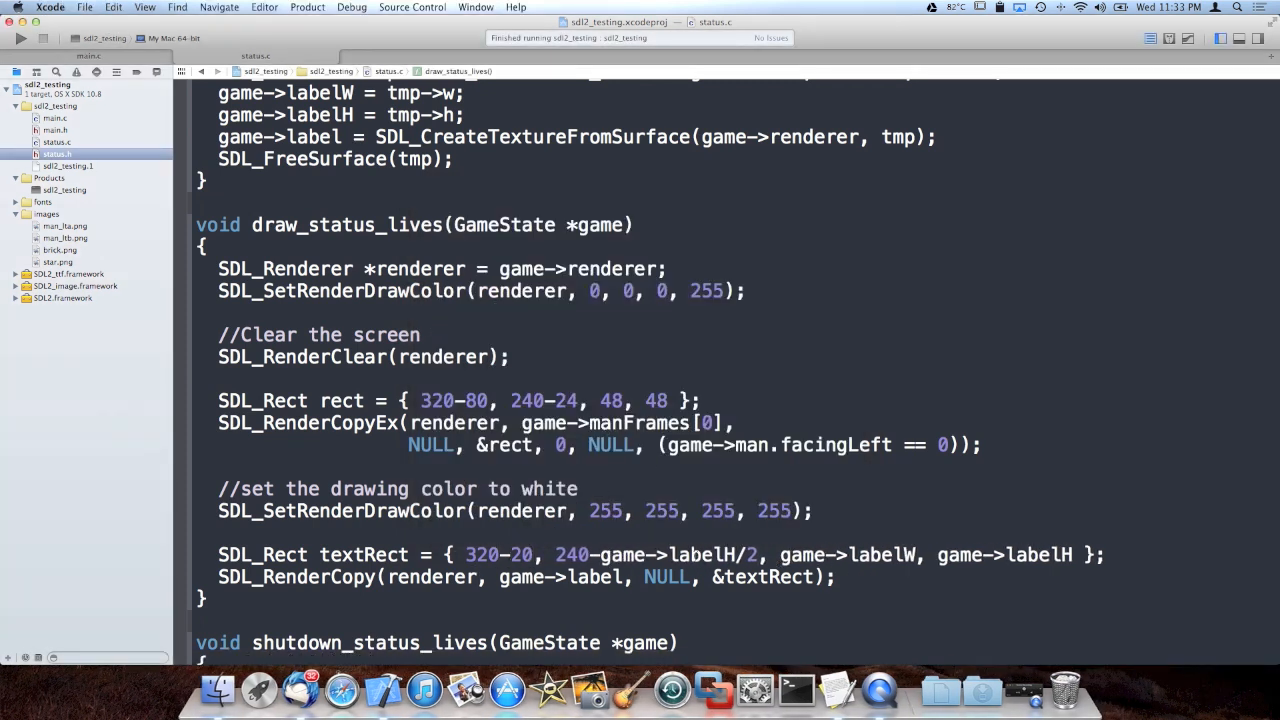
key(super+r)
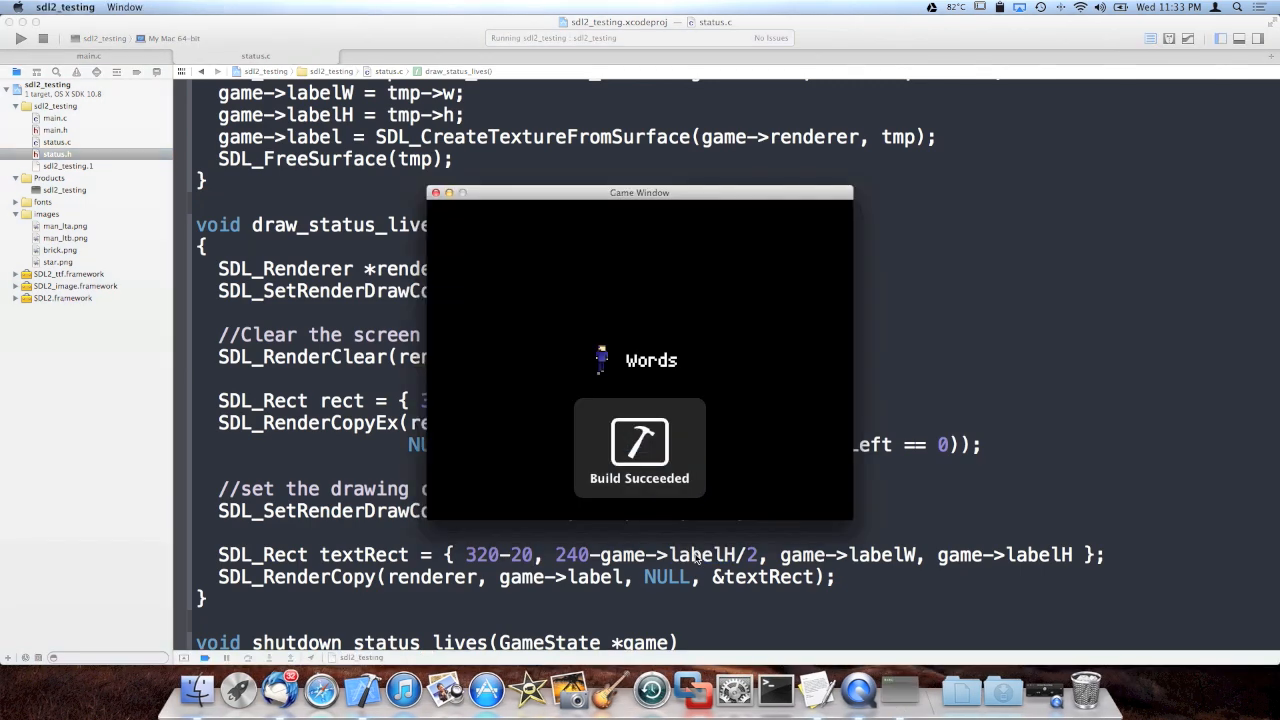
key(super+q)
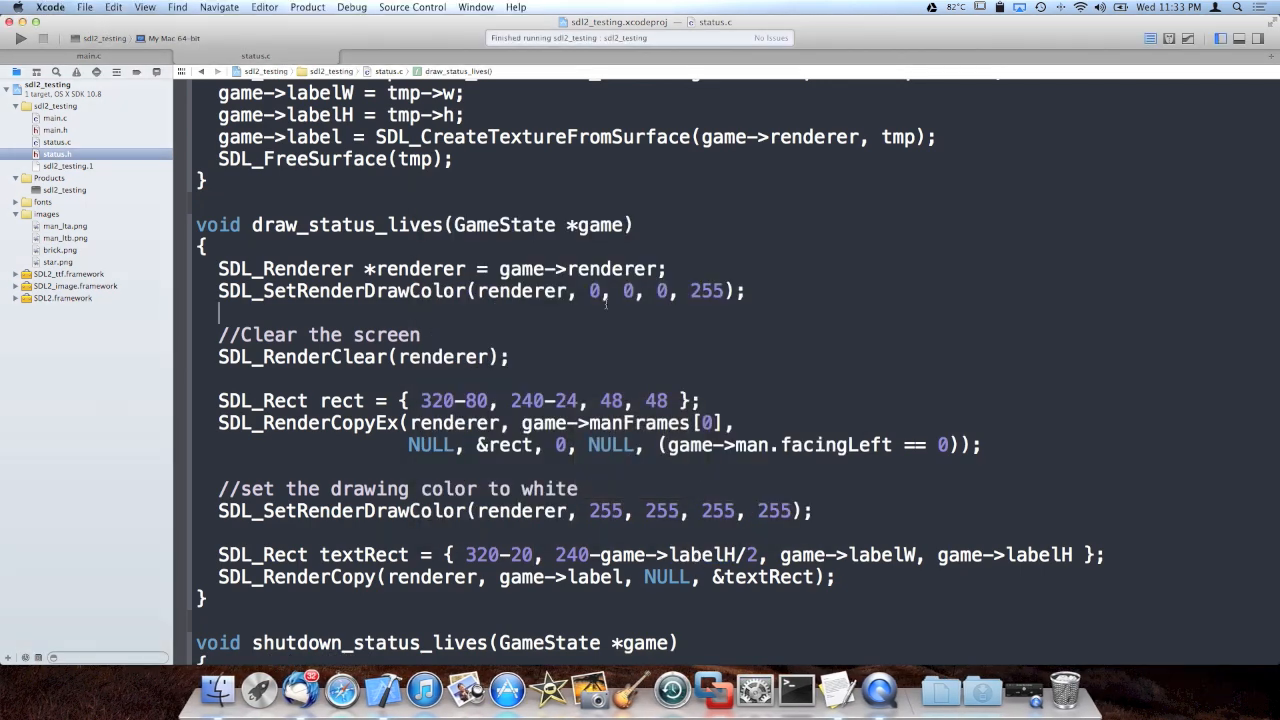
scroll(607, 280, up, 6)
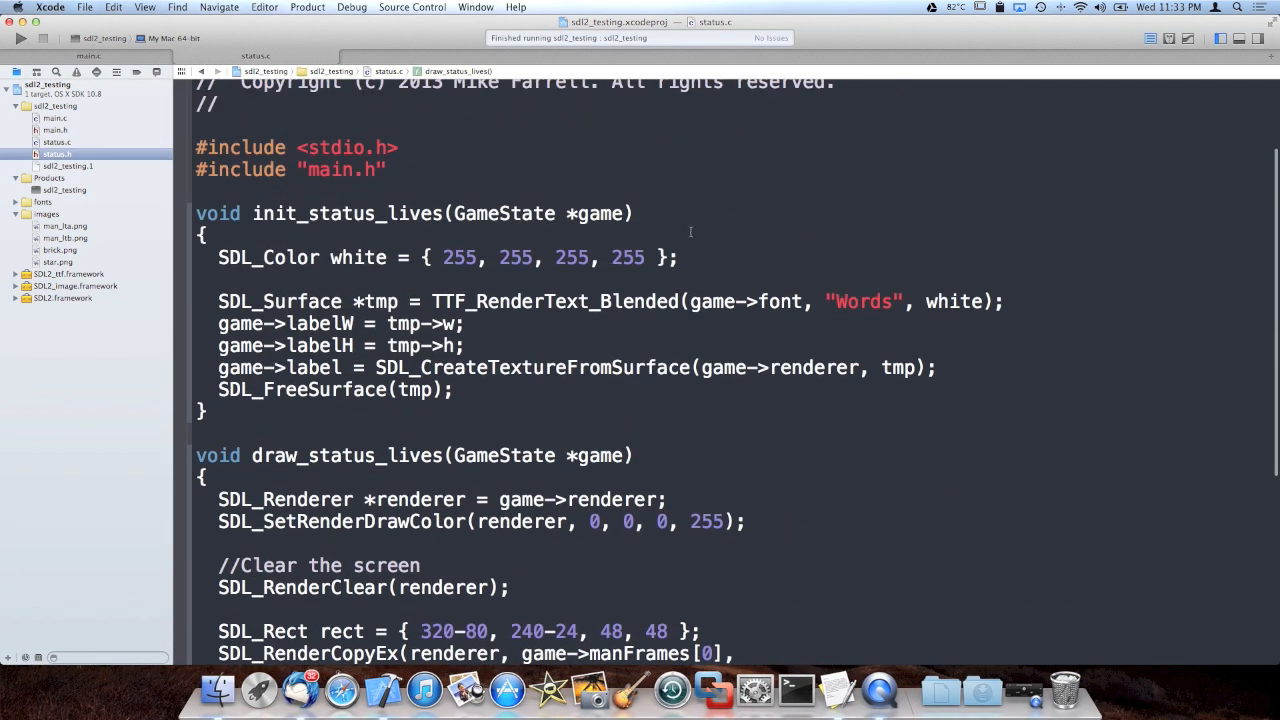
- Rename Man's life field to lives in main.h and set game->man.lives = 3 in loadGame, then save
click(103, 61)
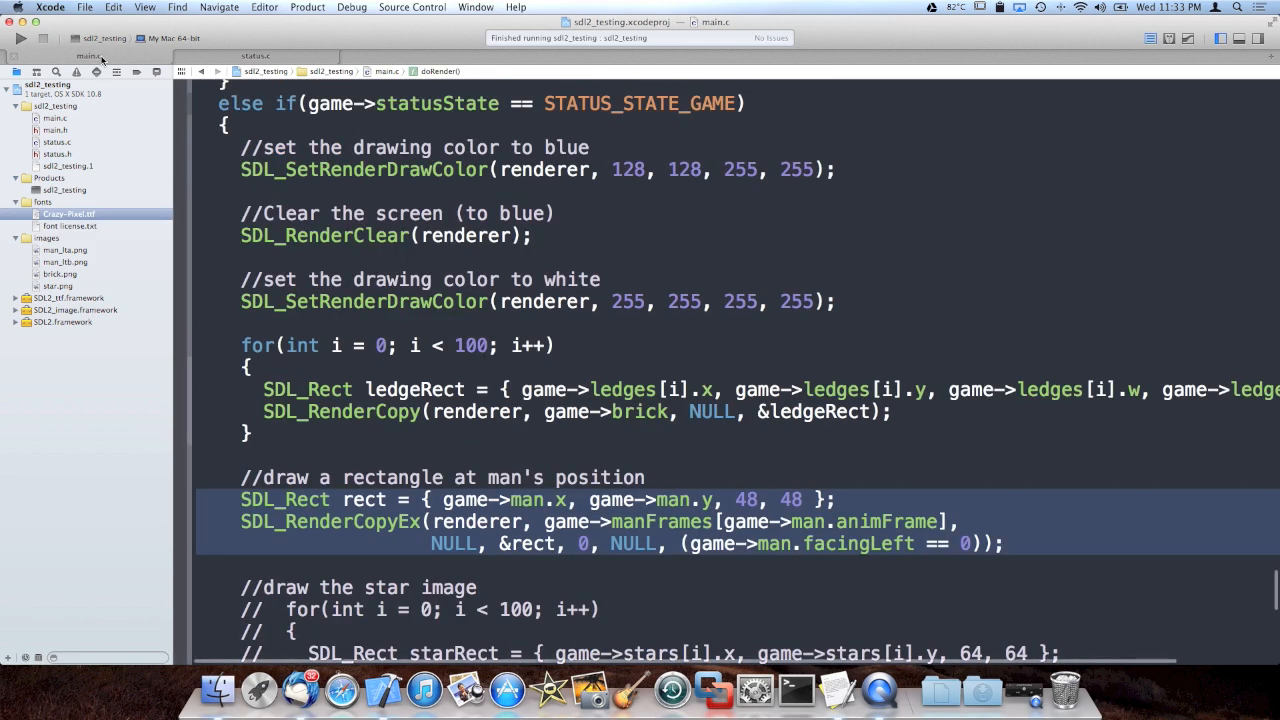
scroll(607, 350, up, 5)
scroll(607, 350, up, 5)
scroll(607, 350, up, 3)
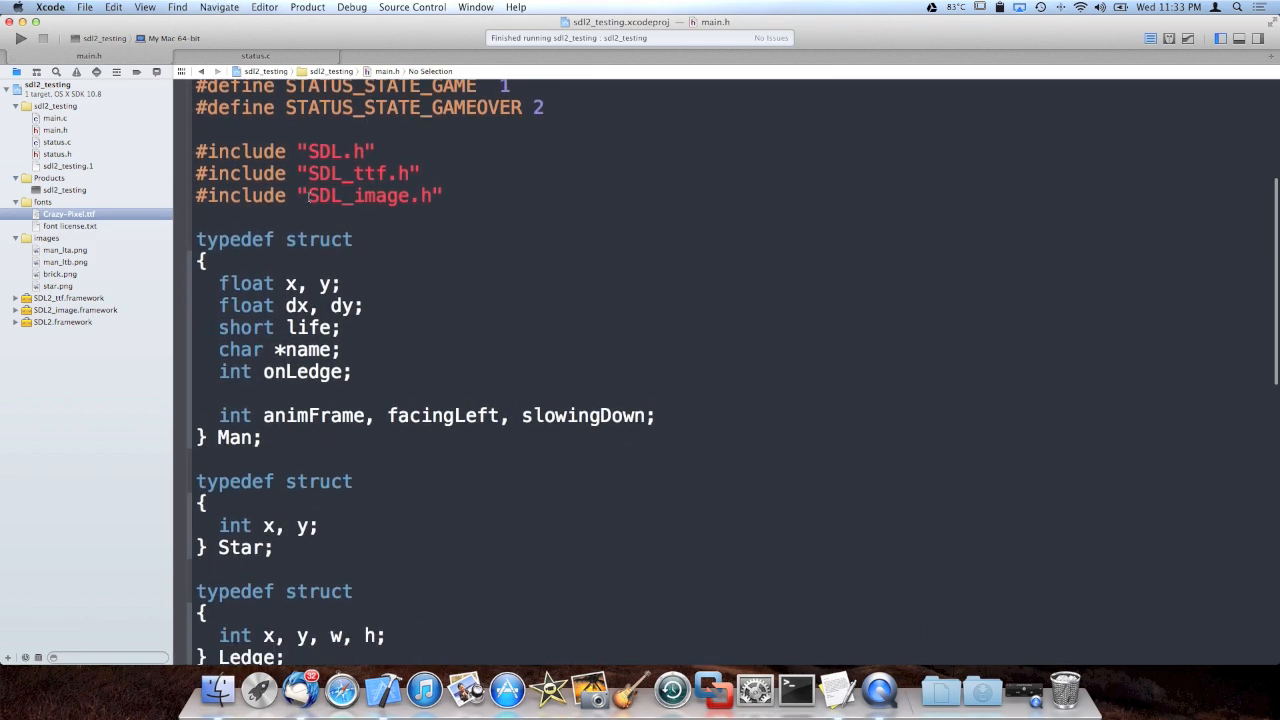
double_click(305, 327)
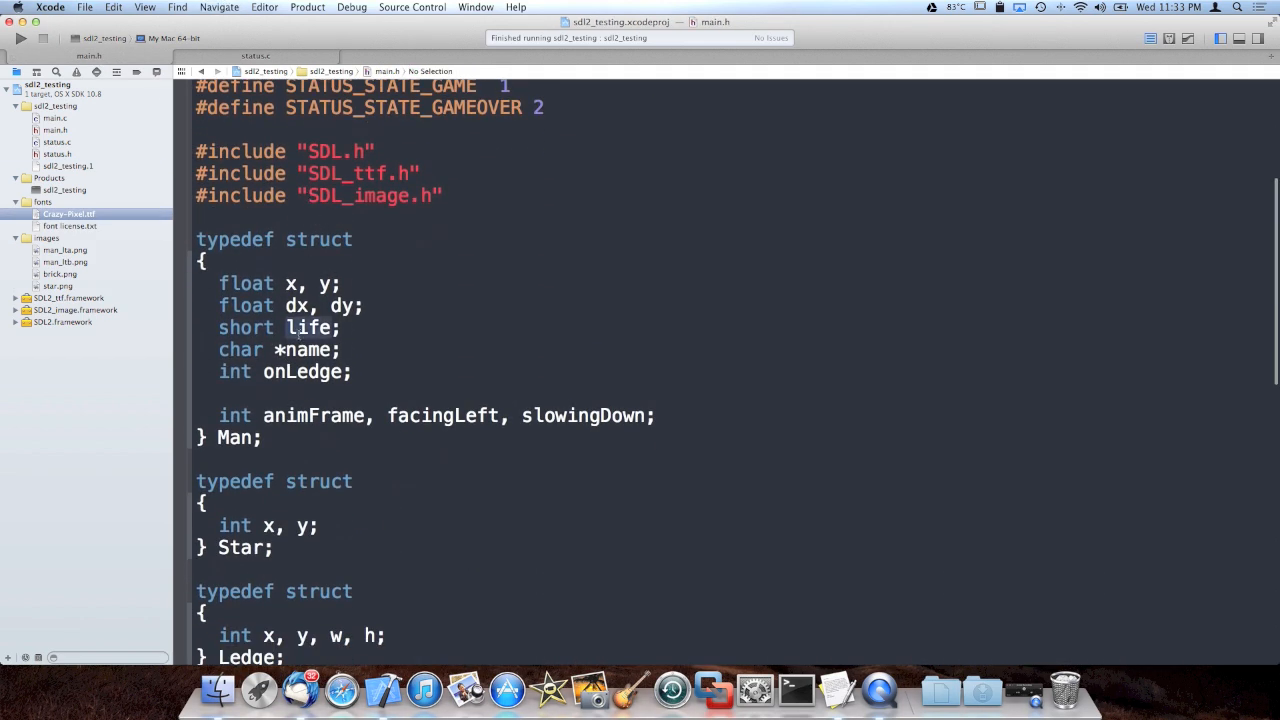
text(lives)
click(89, 55)
scroll(607, 350, up, 1)
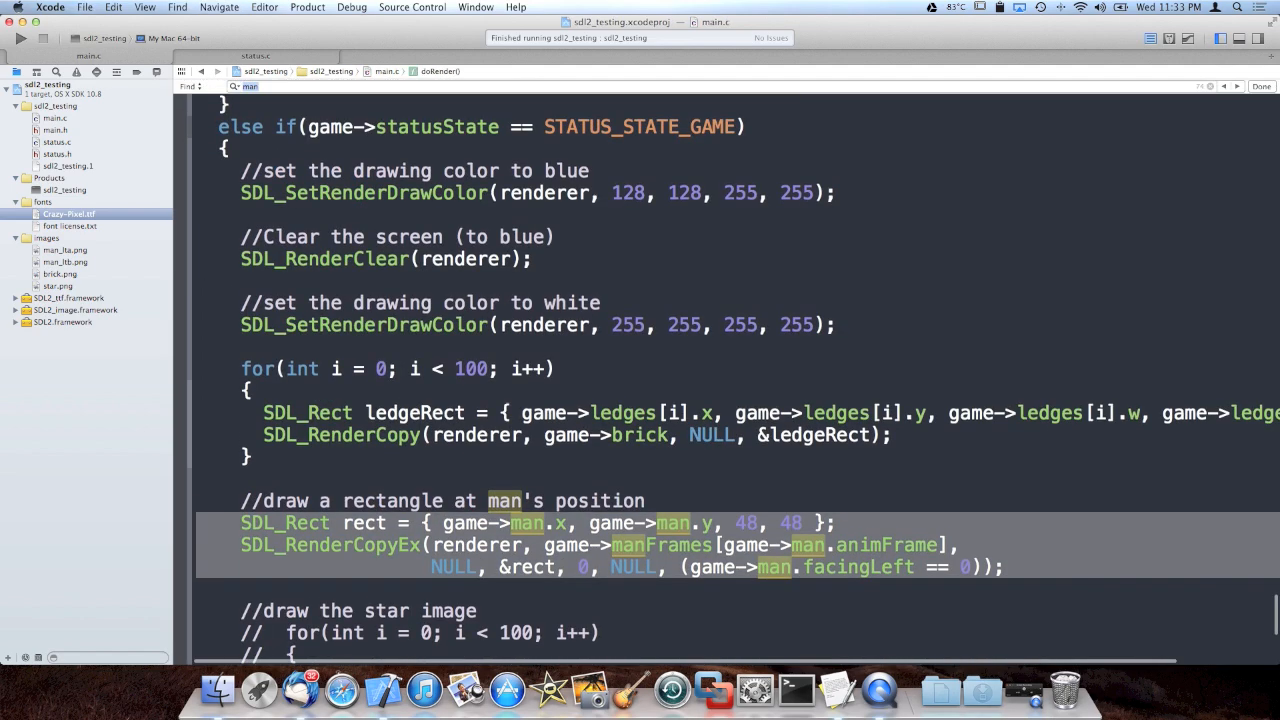
scroll(400, 320, up, 10)
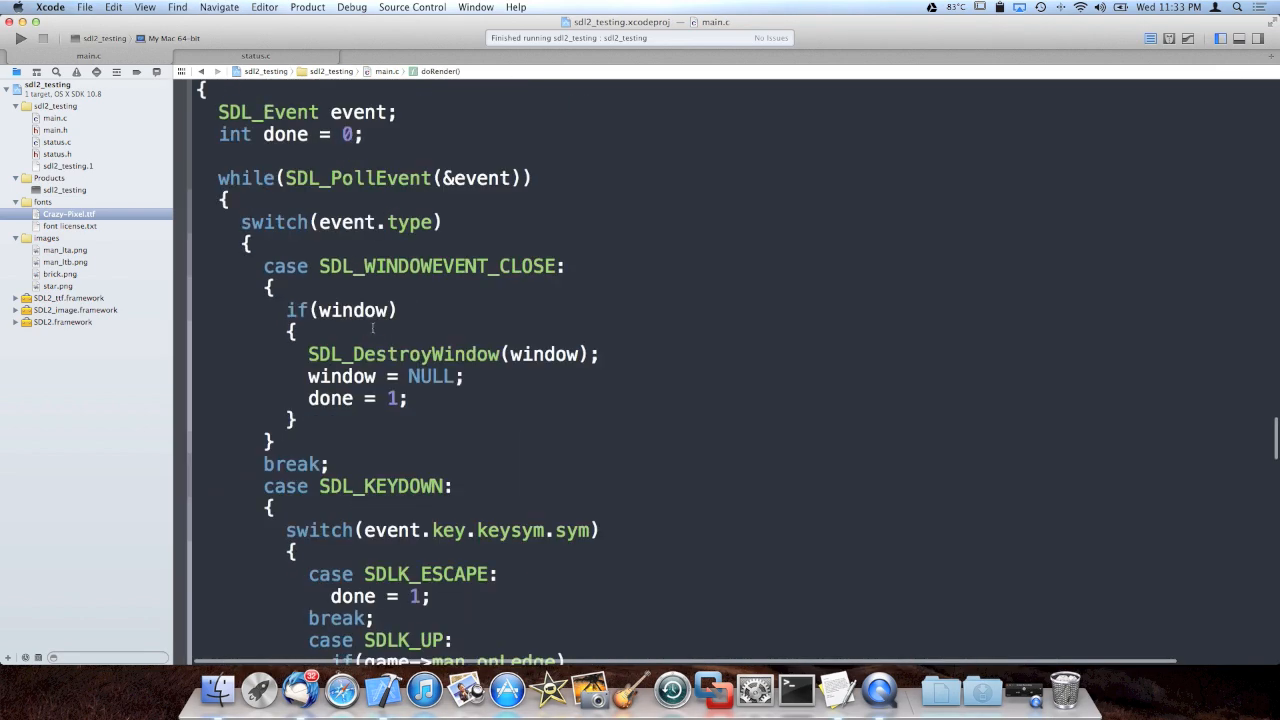
scroll(400, 320, up, 8)
scroll(420, 300, up, 8)
scroll(441, 284, up, 3)
scroll(441, 284, up, 2)
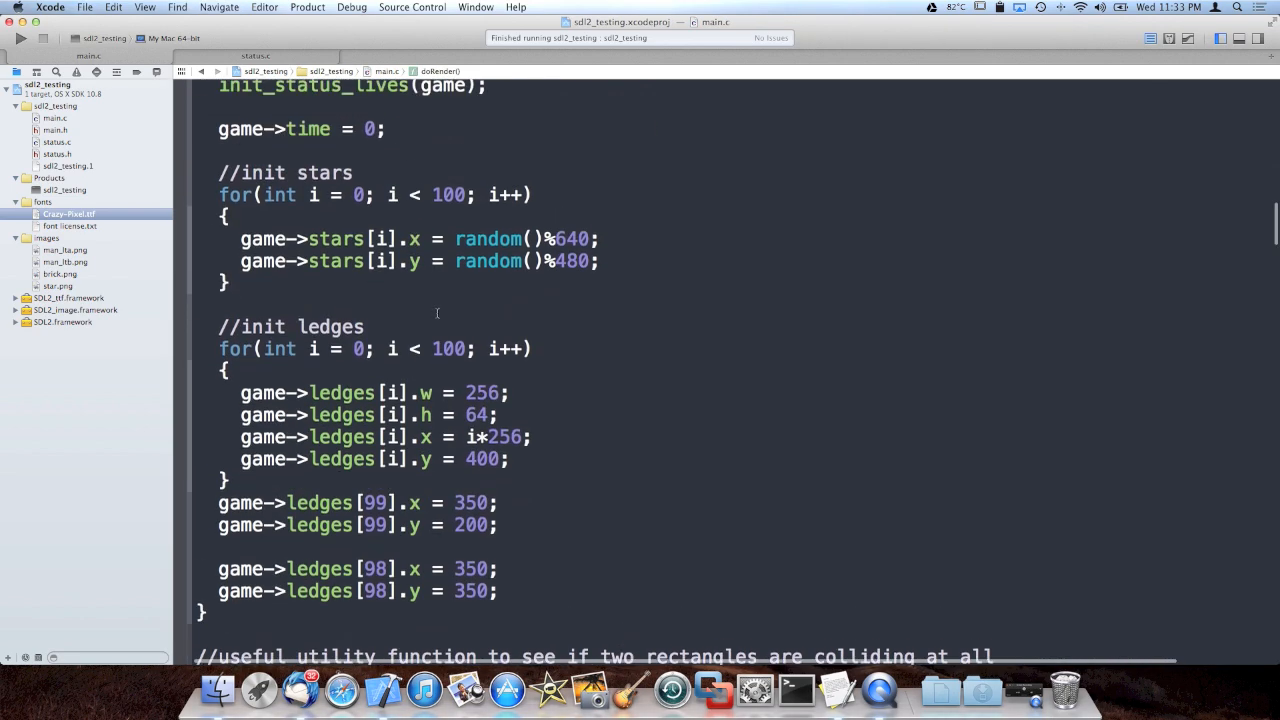
scroll(437, 310, up, 3)
scroll(437, 314, up, 6)
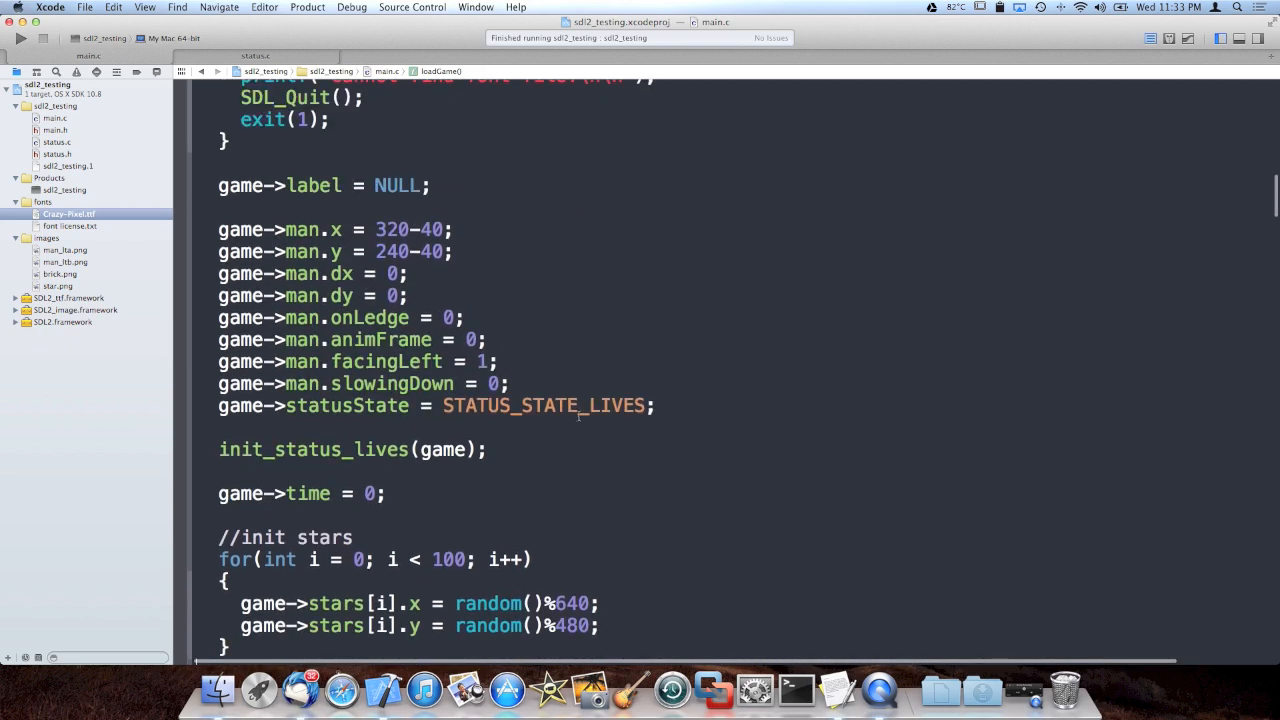
key(Return)
text(game->)
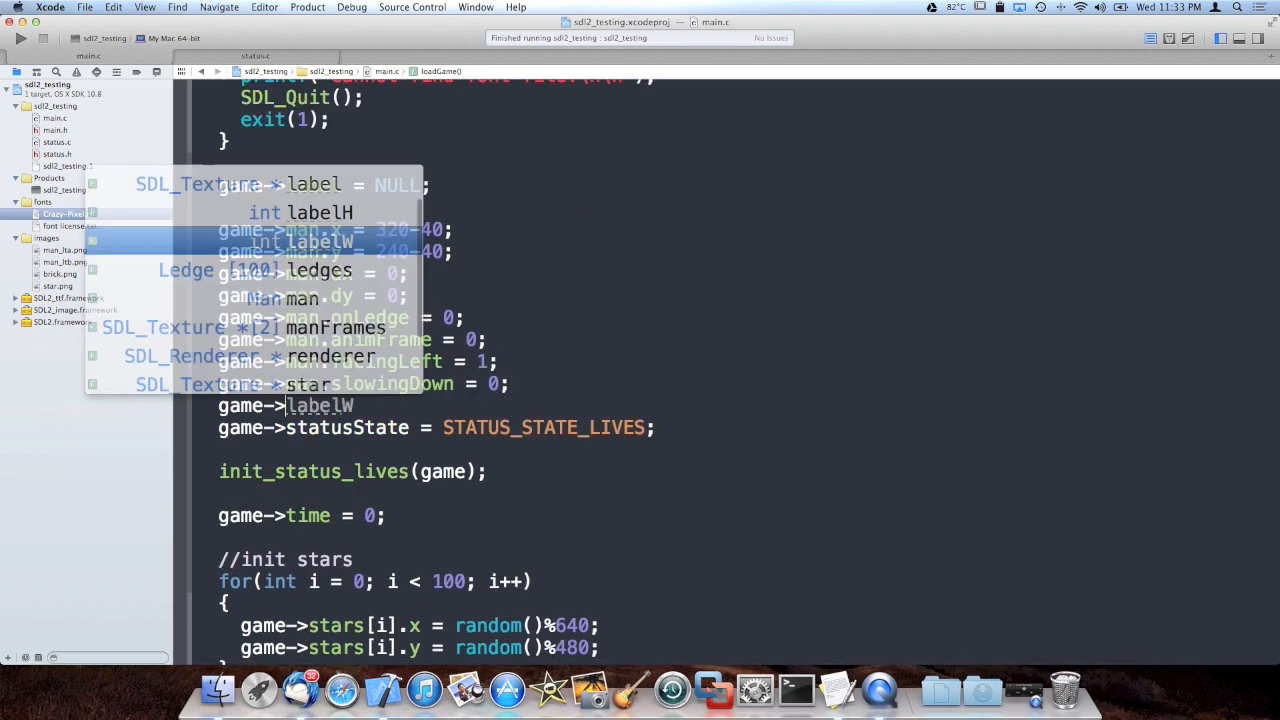
text(man.lvi)
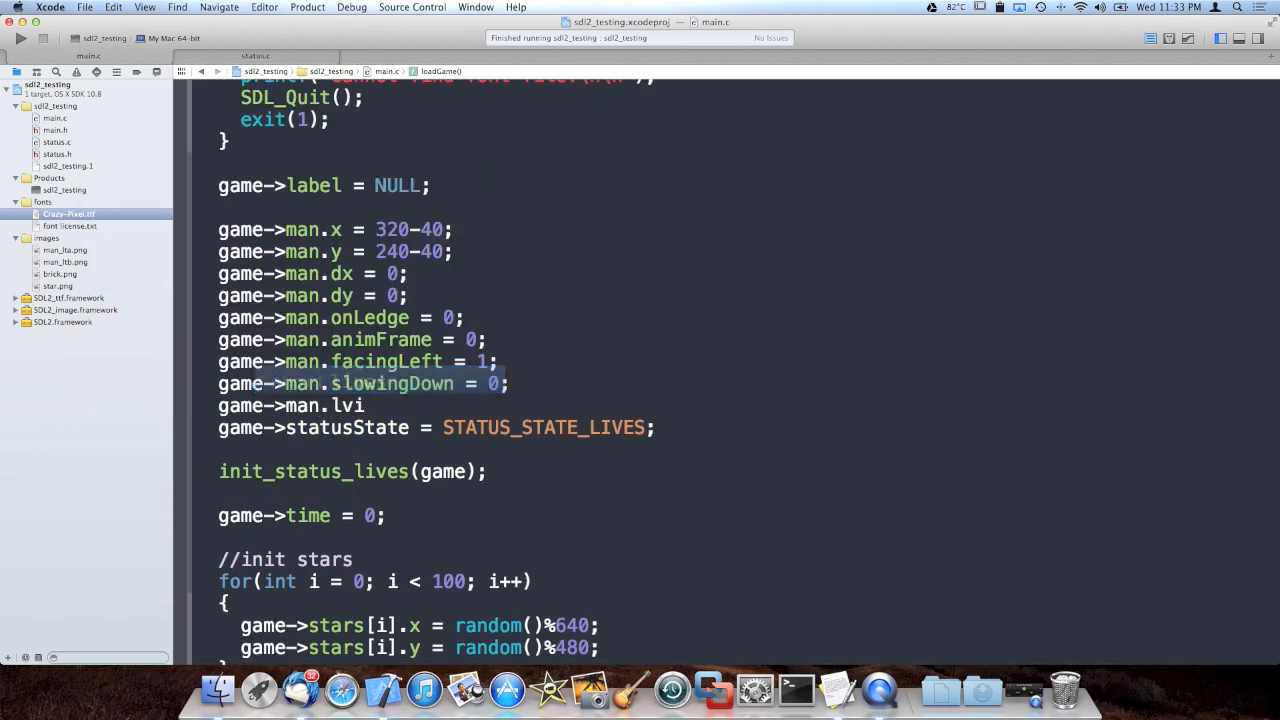
text(e)
key(BackSpace)
key(BackSpace)
key(BackSpace)
text(ives = 3;)
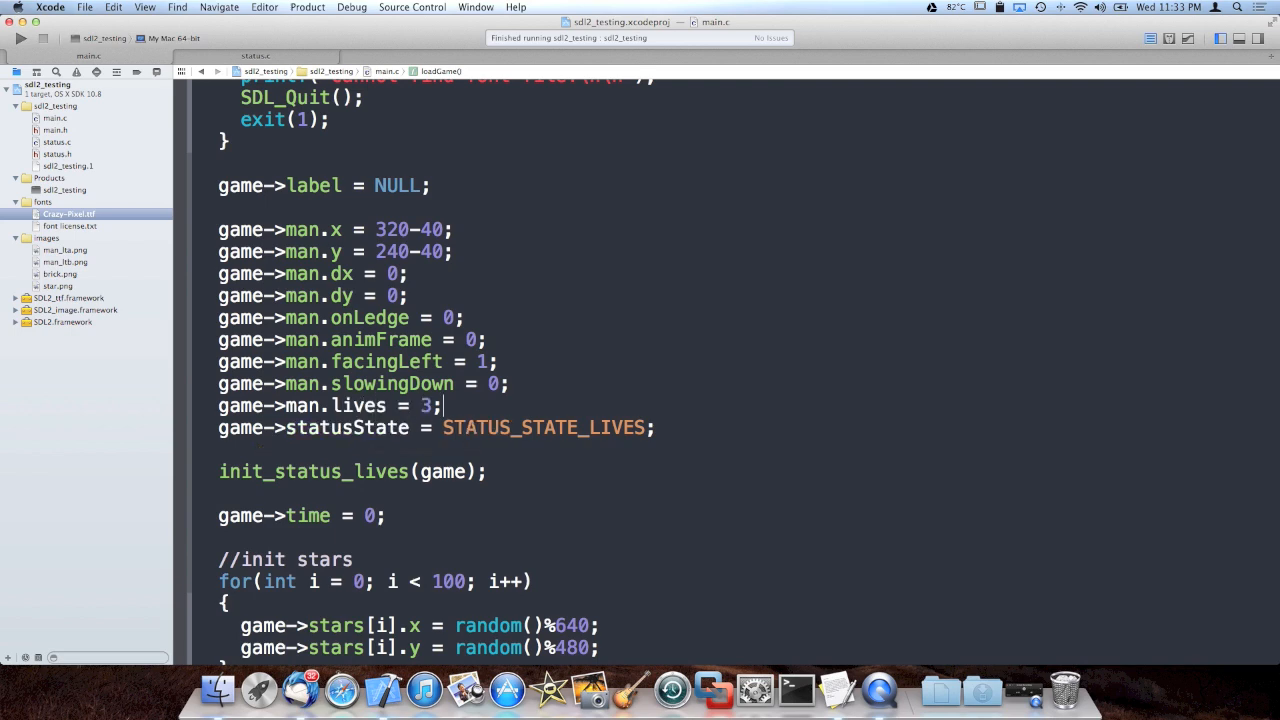
key(super+s)
- Declare char str[128] = "" at the top of init_status_lives
click(286, 56)
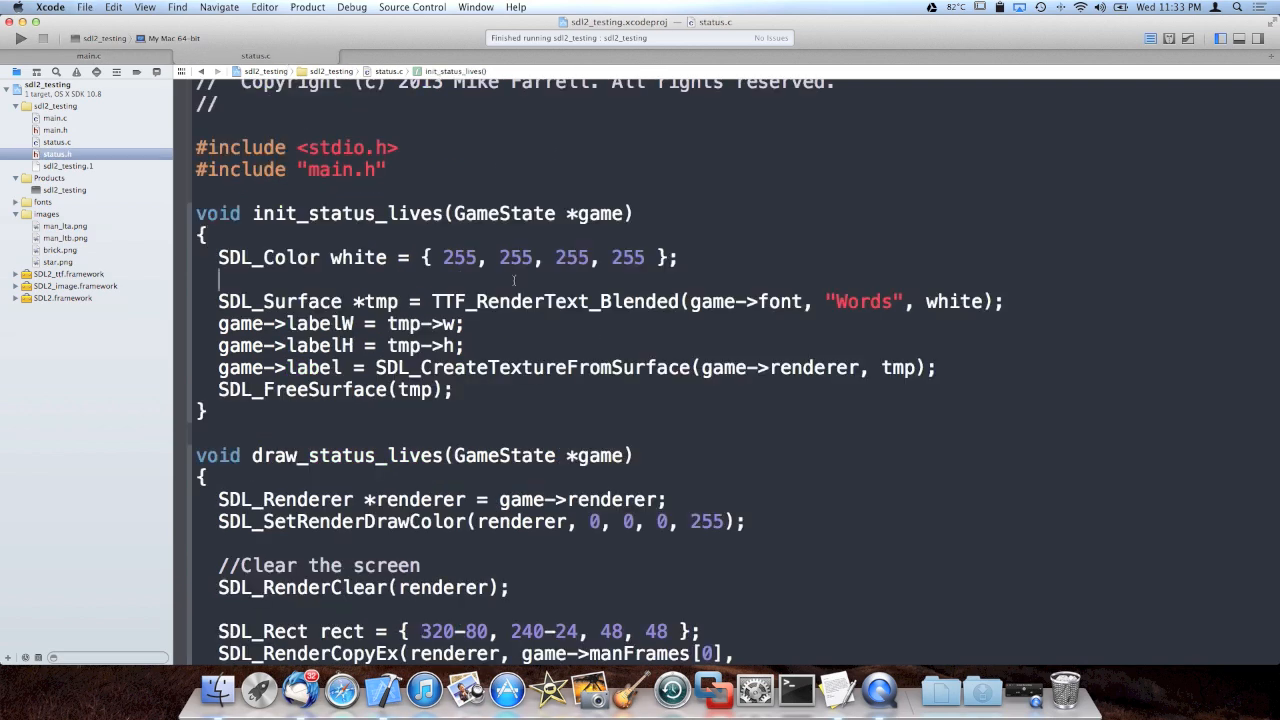
key(Return)
key(Up)
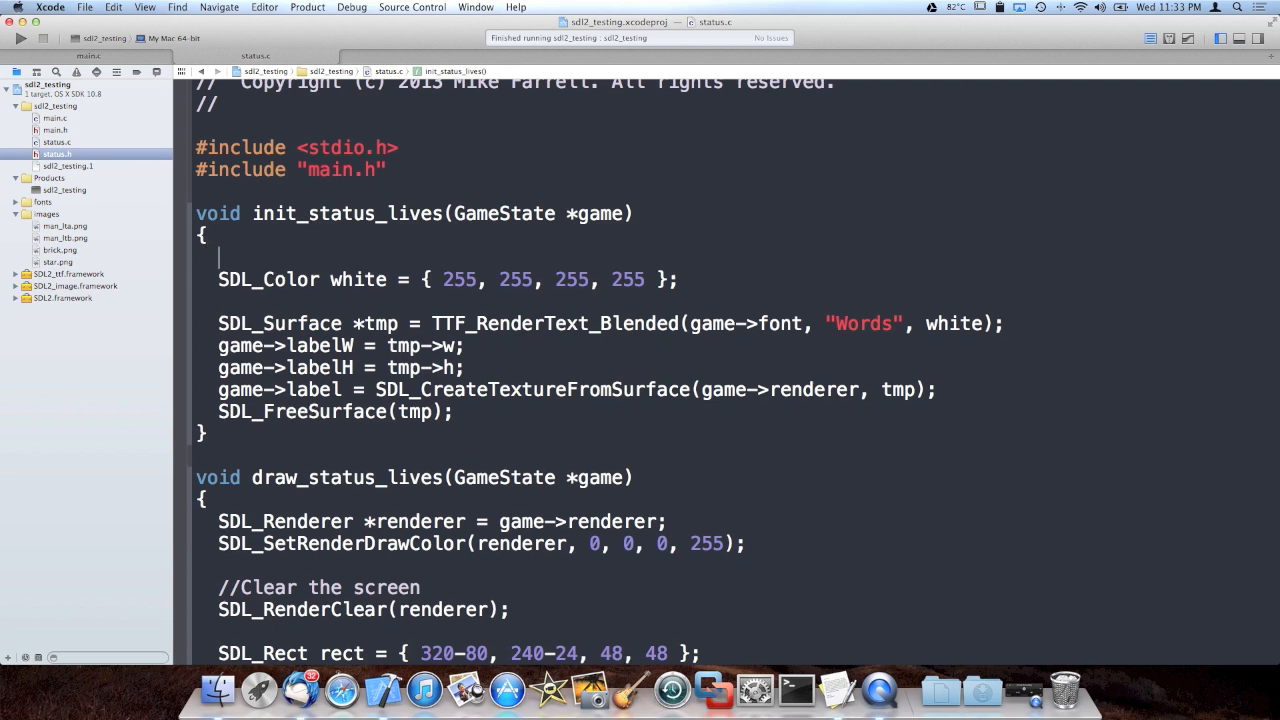
text(char)
text( str)
text([12]8)
key(Right)
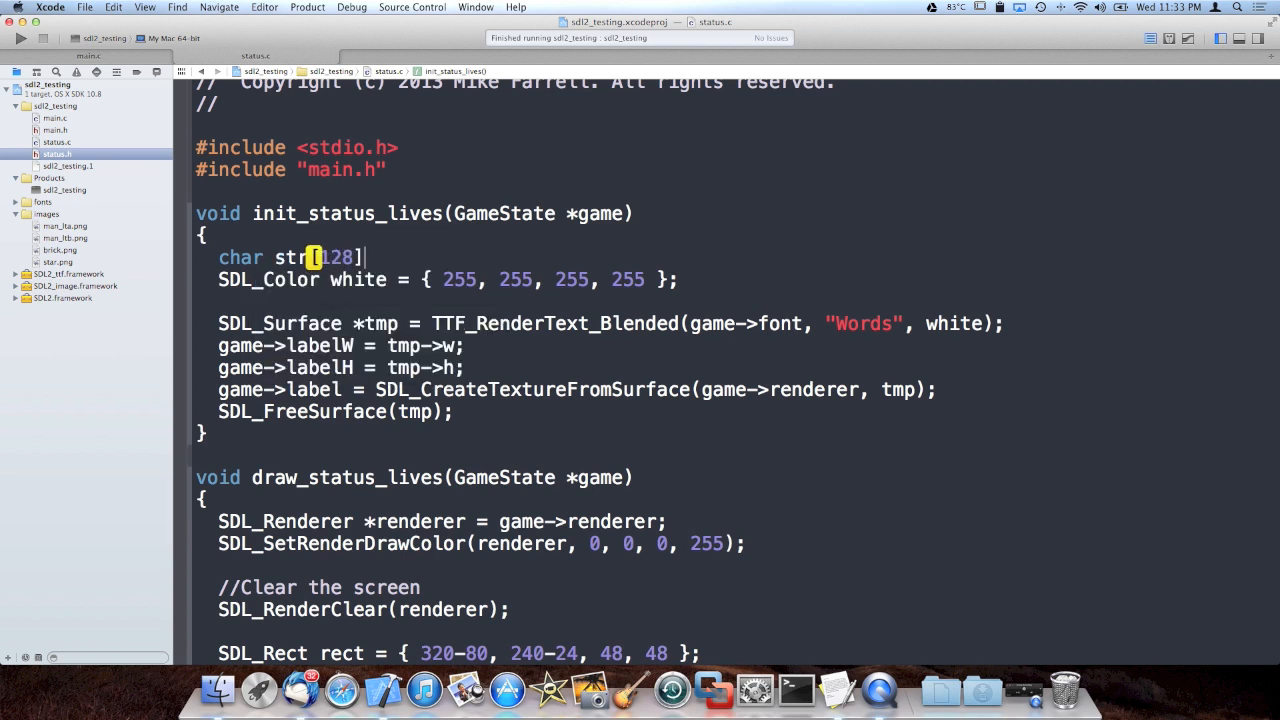
key(BackSpace)
text(= "";)
- Add sprintf(str, "x %s", game->man.lives); and build, which warns about the format type
key(Return)
key(Return)
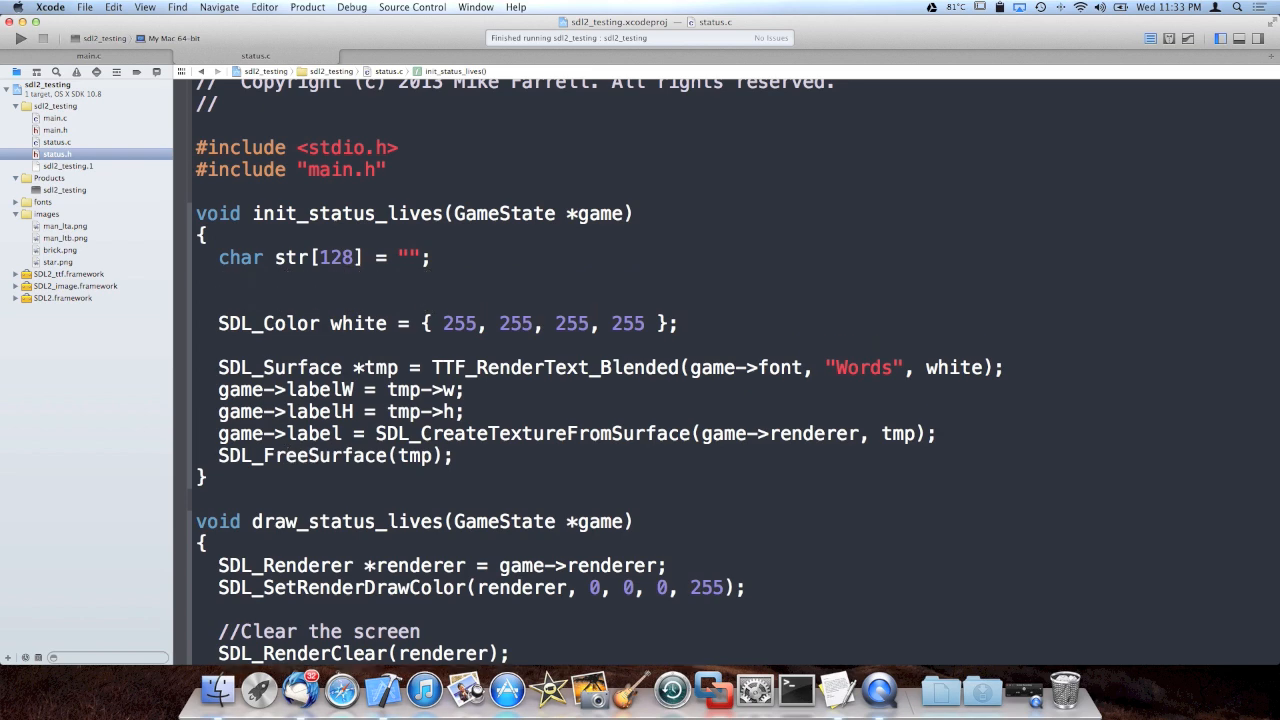
key(Return)
text(sprintf)
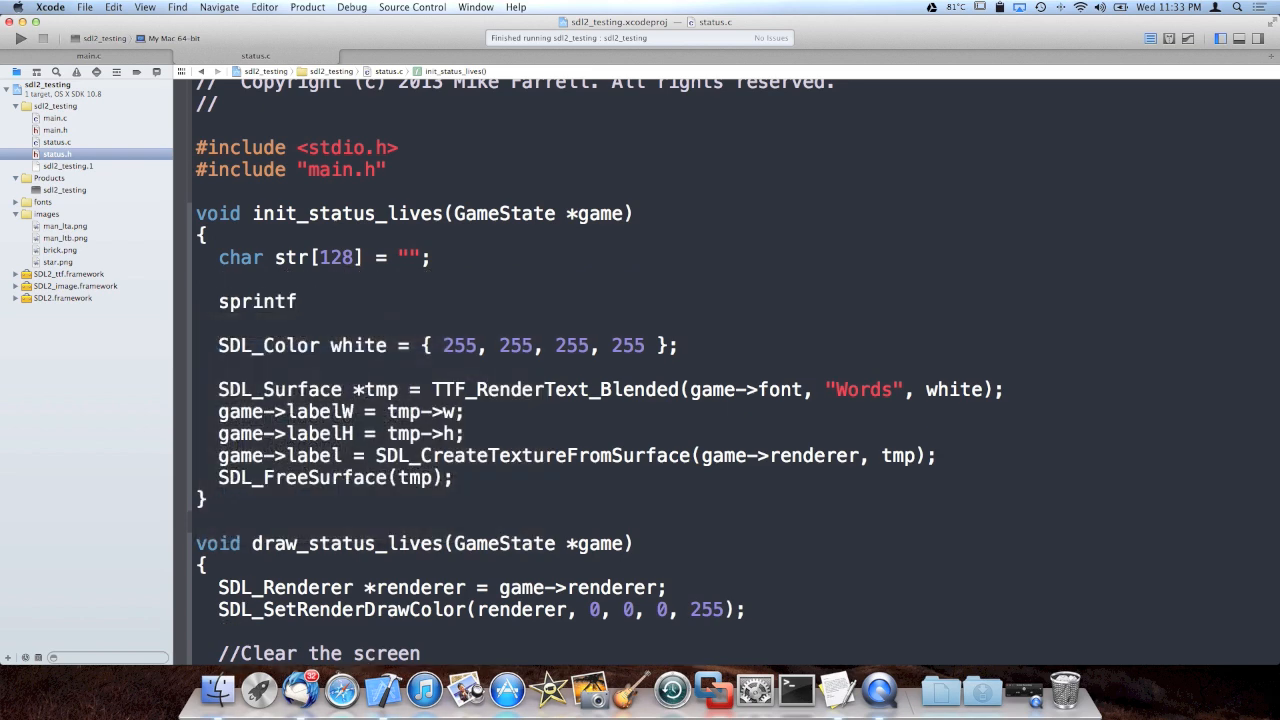
text(()
text(str, ))
key(Left)
text(")
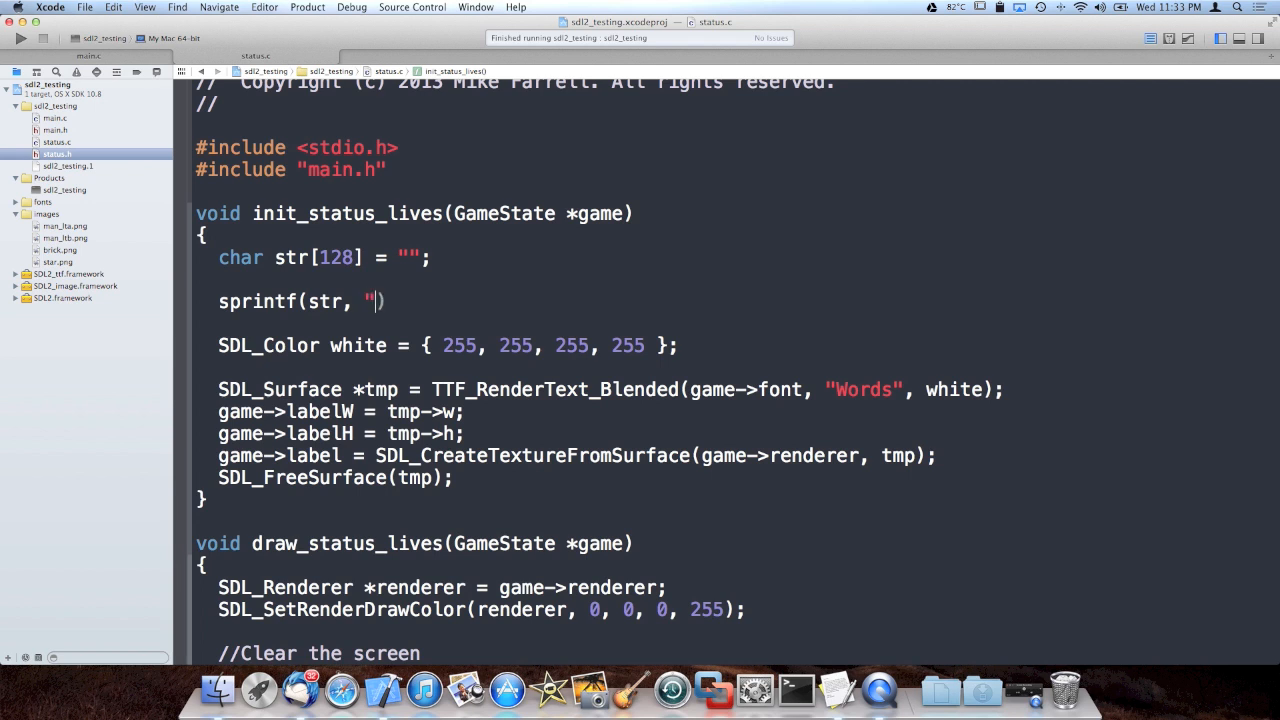
text(x %d", )
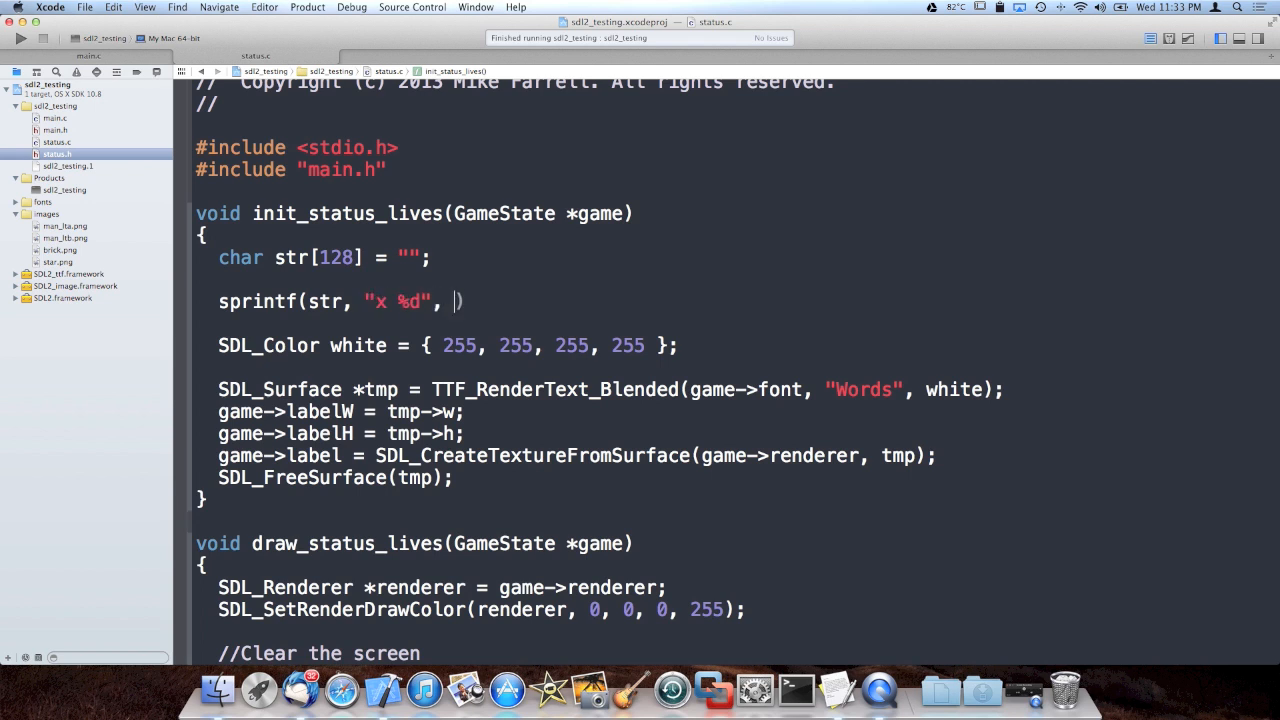
text(g)
key(BackSpace)
key(s)
key(BackSpace)
key(Escape)
key(Left)
key(Left)
text(game->)
text(ga)
key(BackSpace)
key(BackSpace)
text(man)
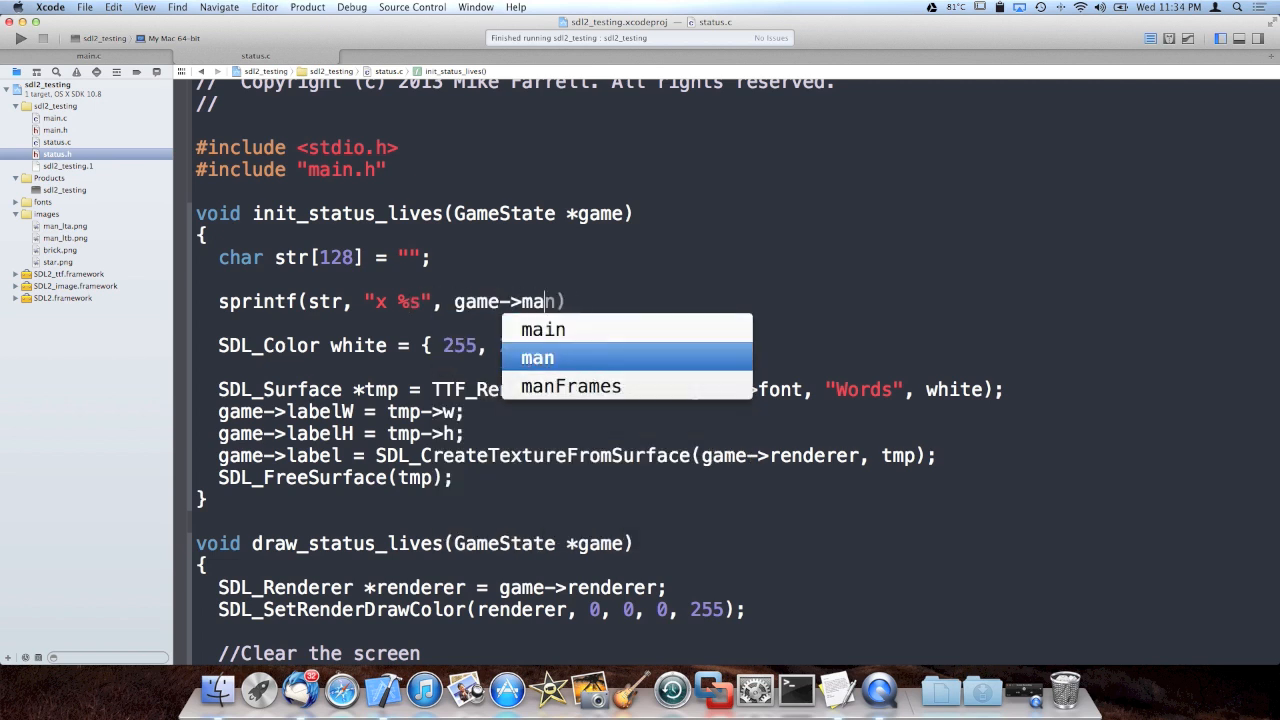
text(.man)
key(BackSpace)
key(BackSpace)
key(BackSpace)
text(lives)
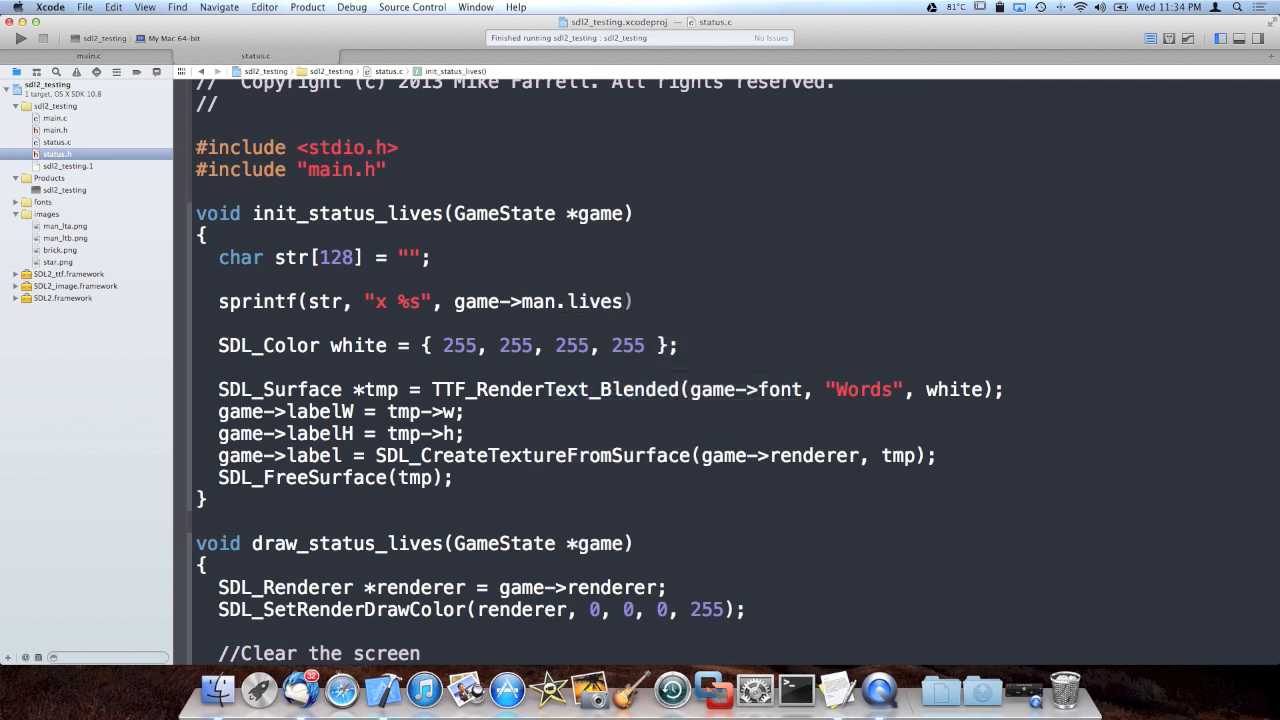
text();)
key(super+b)
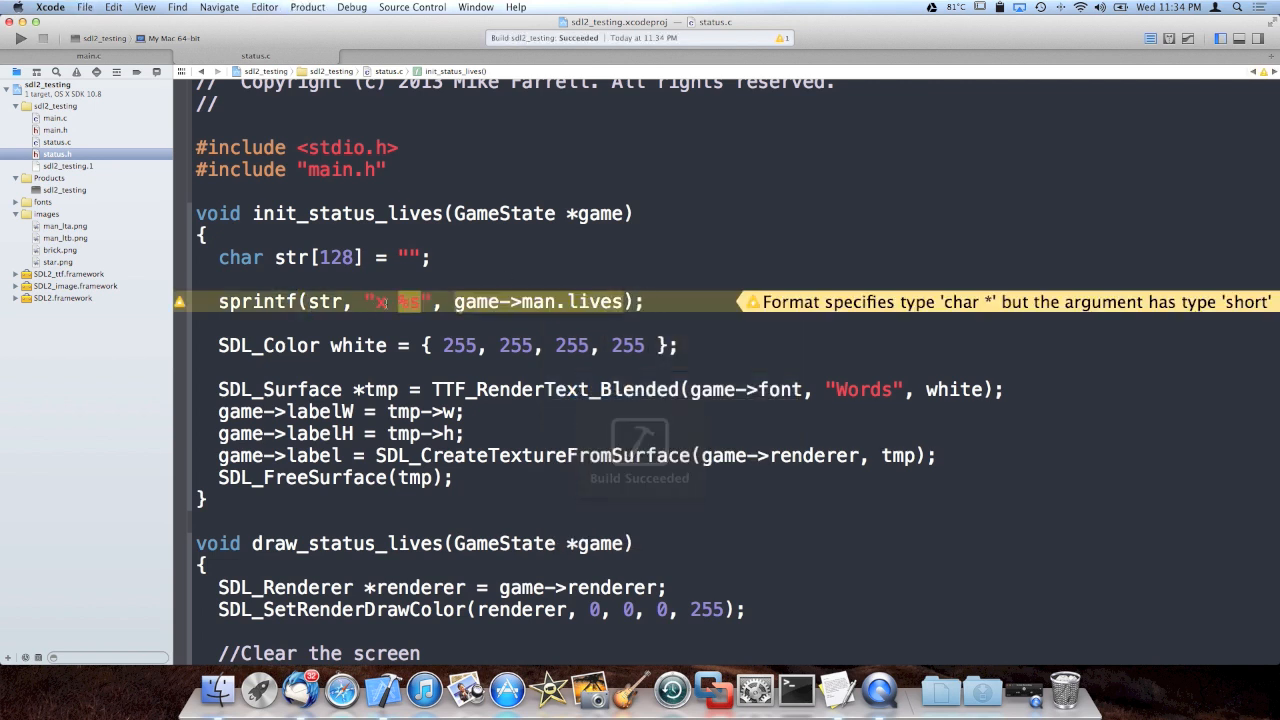
click(385, 302)
text(u)
- Change the lives format to "x %d" with an (int) cast and rebuild until the warning clears
key(super+b)
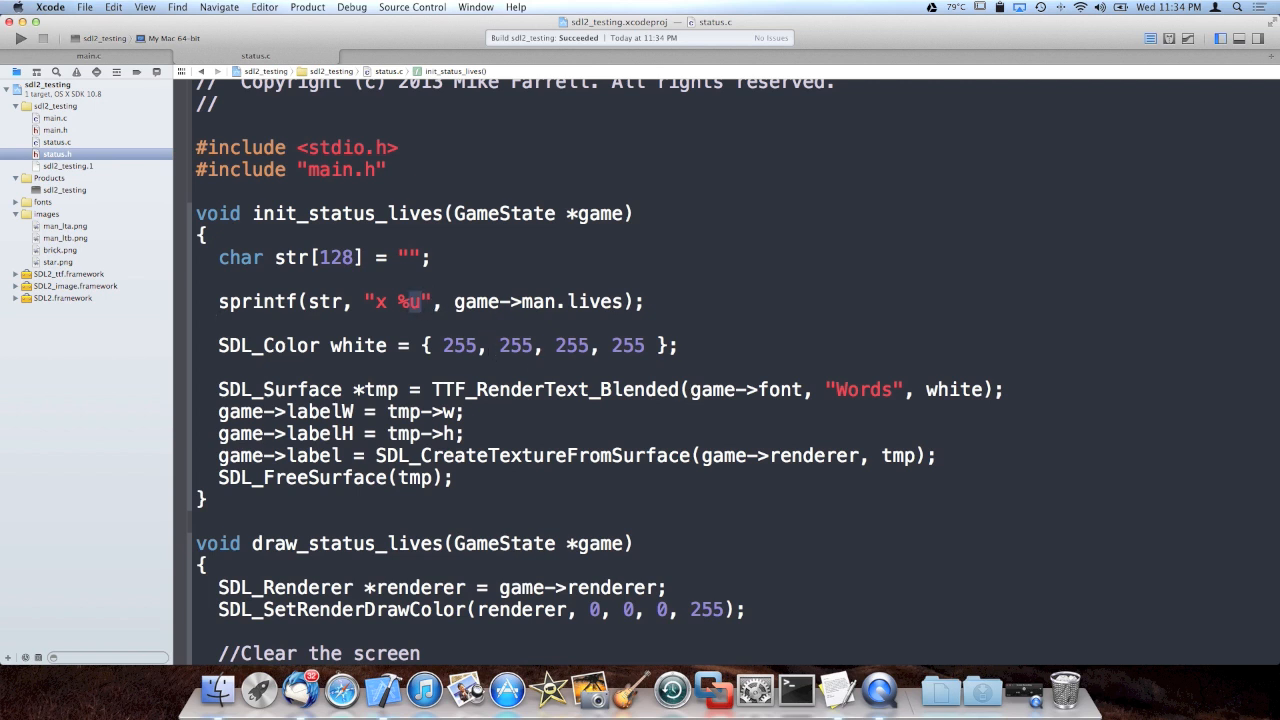
key(BackSpace)
text(d)
text((int))
key(super+b)
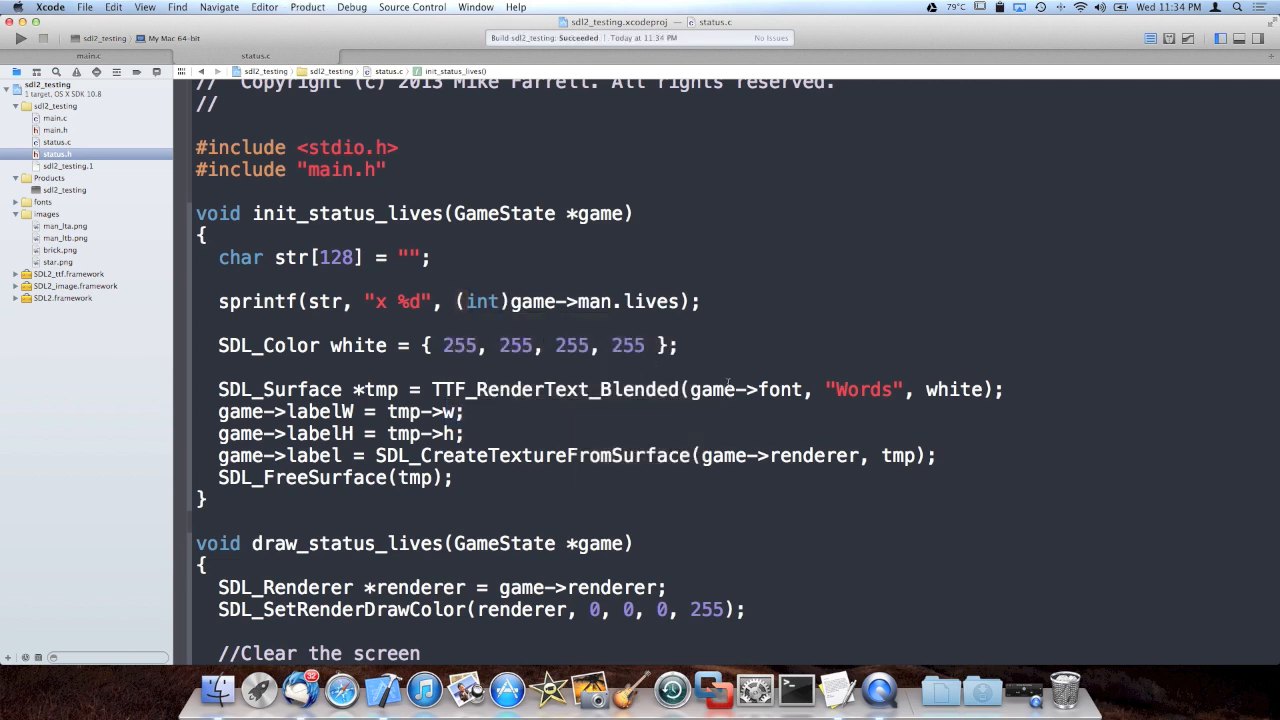
- Replace the "Words" placeholder with str so the label renders the formatted lives text
double_click(836, 389)
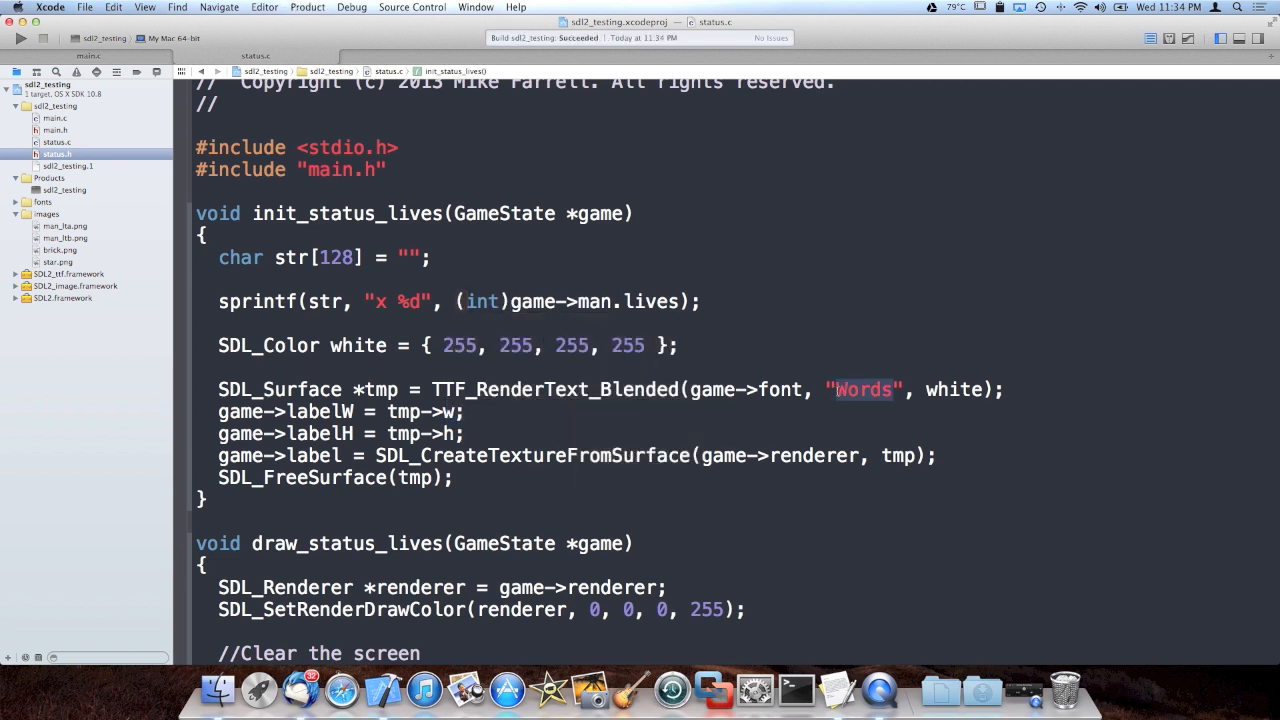
key(BackSpace)
key(Delete)
key(BackSpace)
text(s)
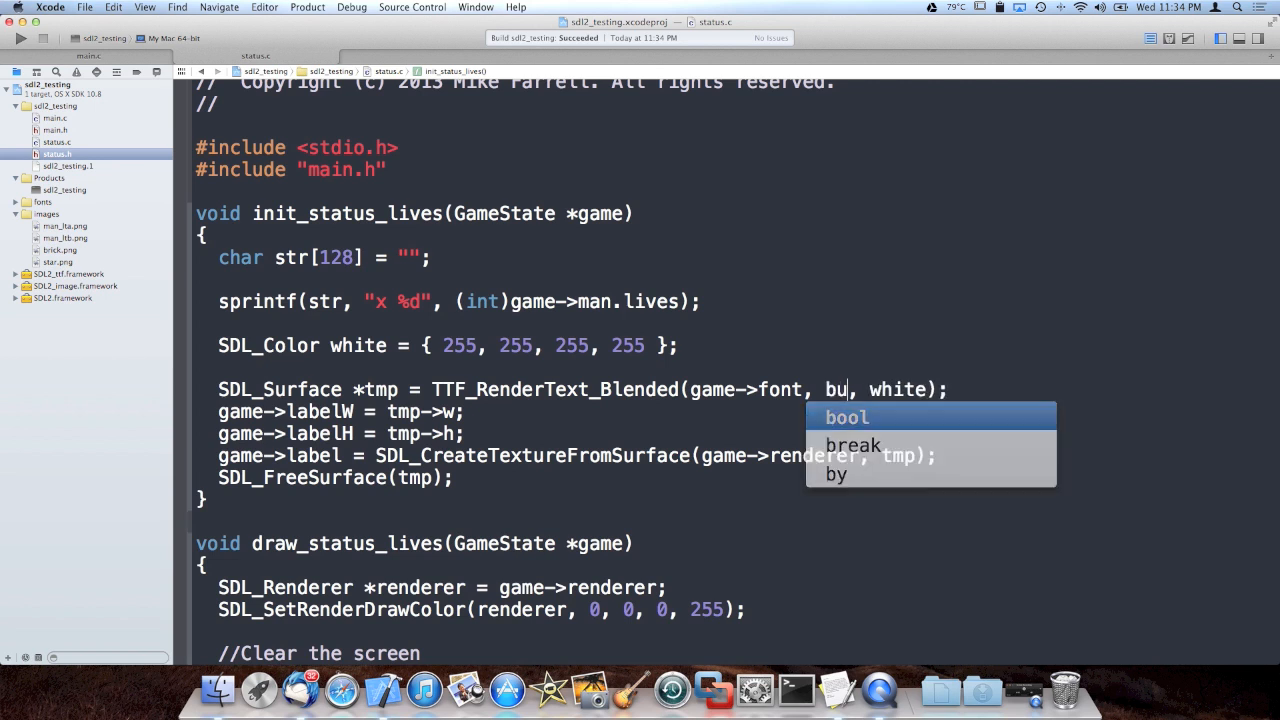
text(t)
key(Return)
key(ctrl+s)
scroll(857, 424, down, 2)
key(ctrl+b)
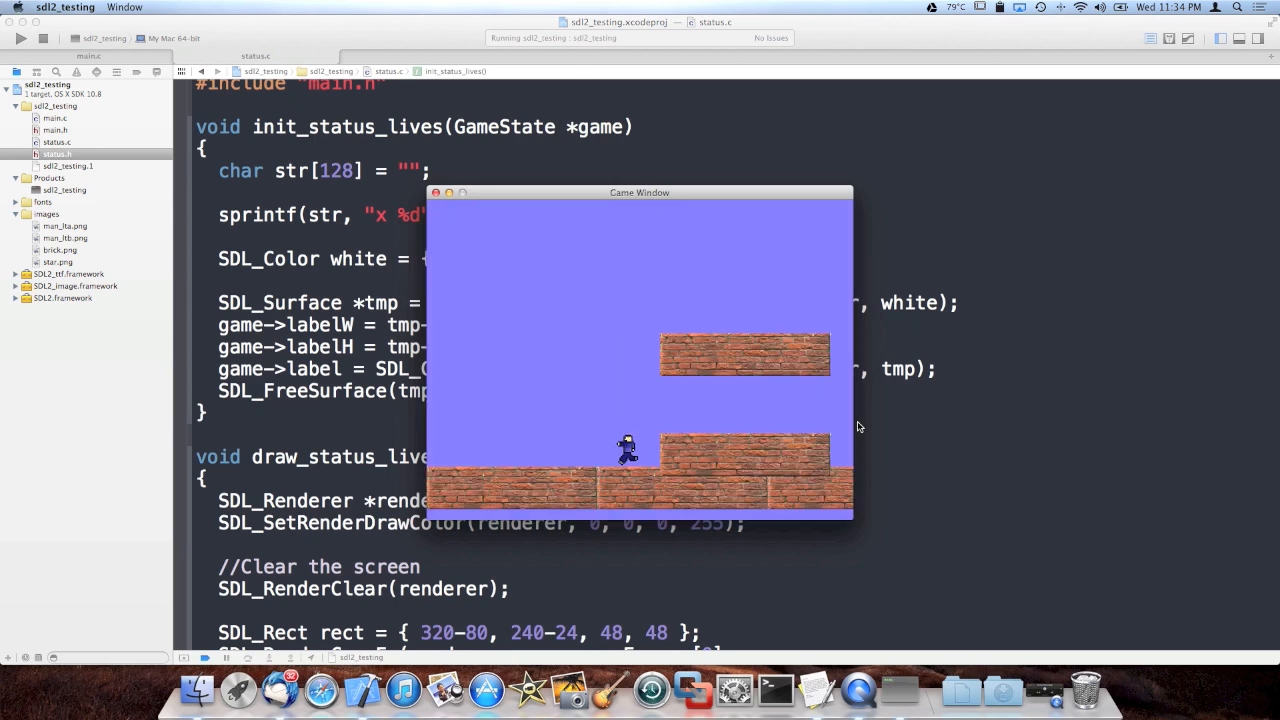
- Run the game to see the man beside "x 3" on the status screen, then quit it
key(Escape)
click(701, 357)
scroll(701, 357, down, 2)
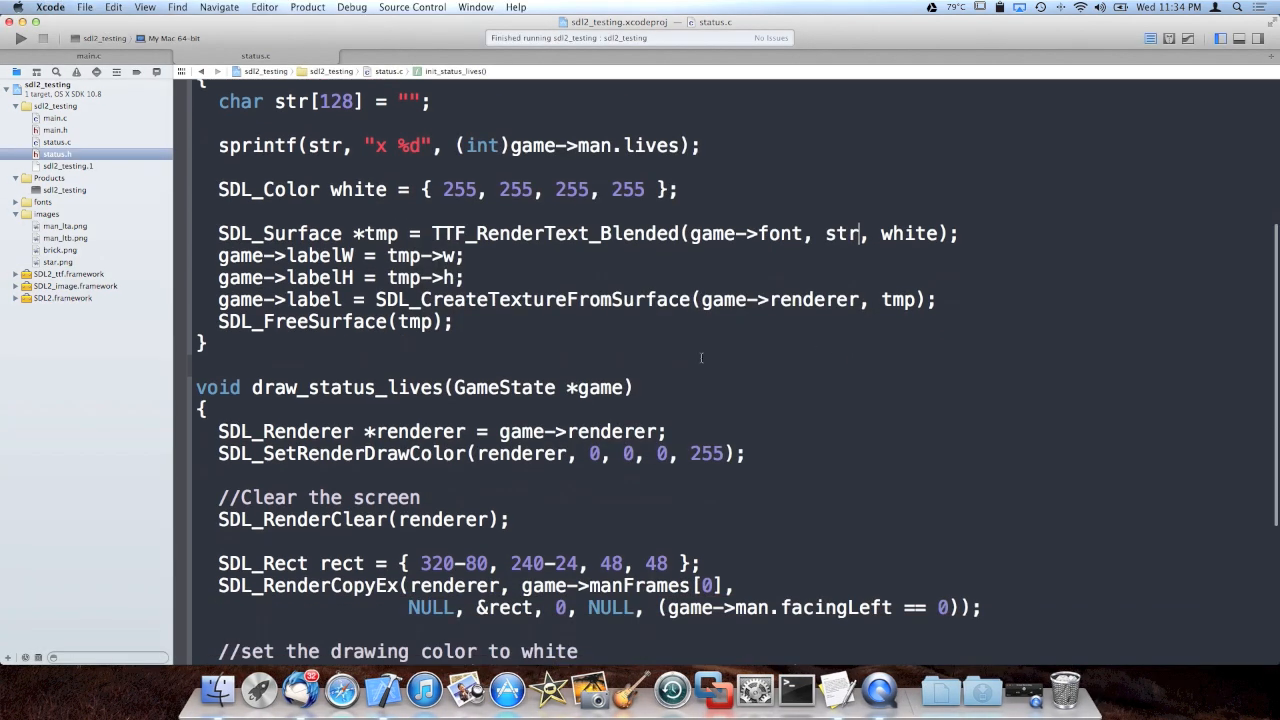
scroll(701, 357, down, 3)
scroll(560, 385, up, 1)
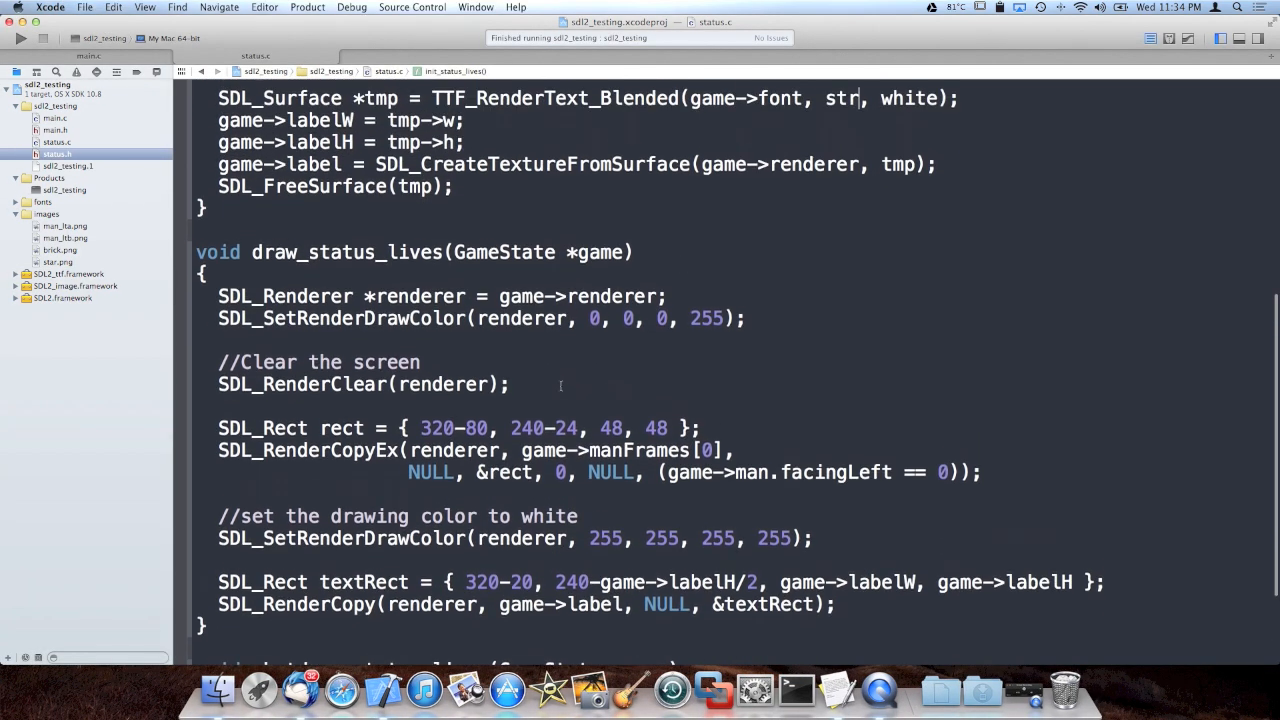
key(super+r)
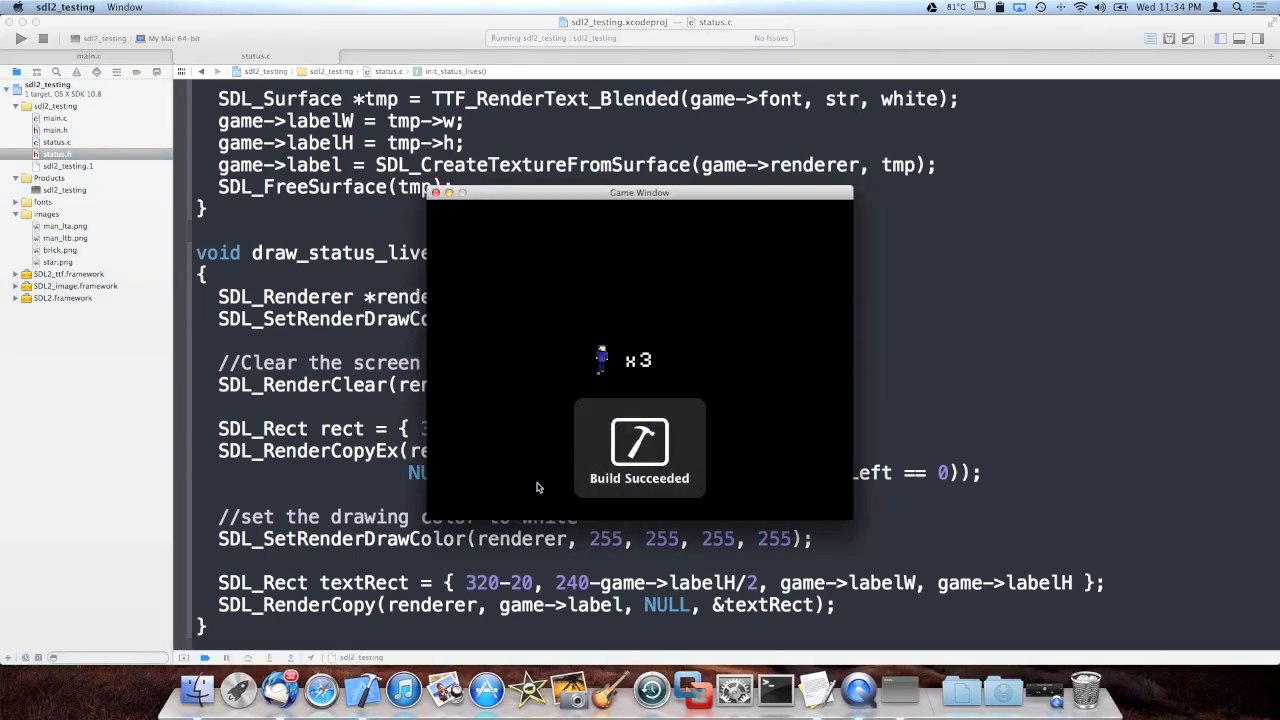
key(super+q)
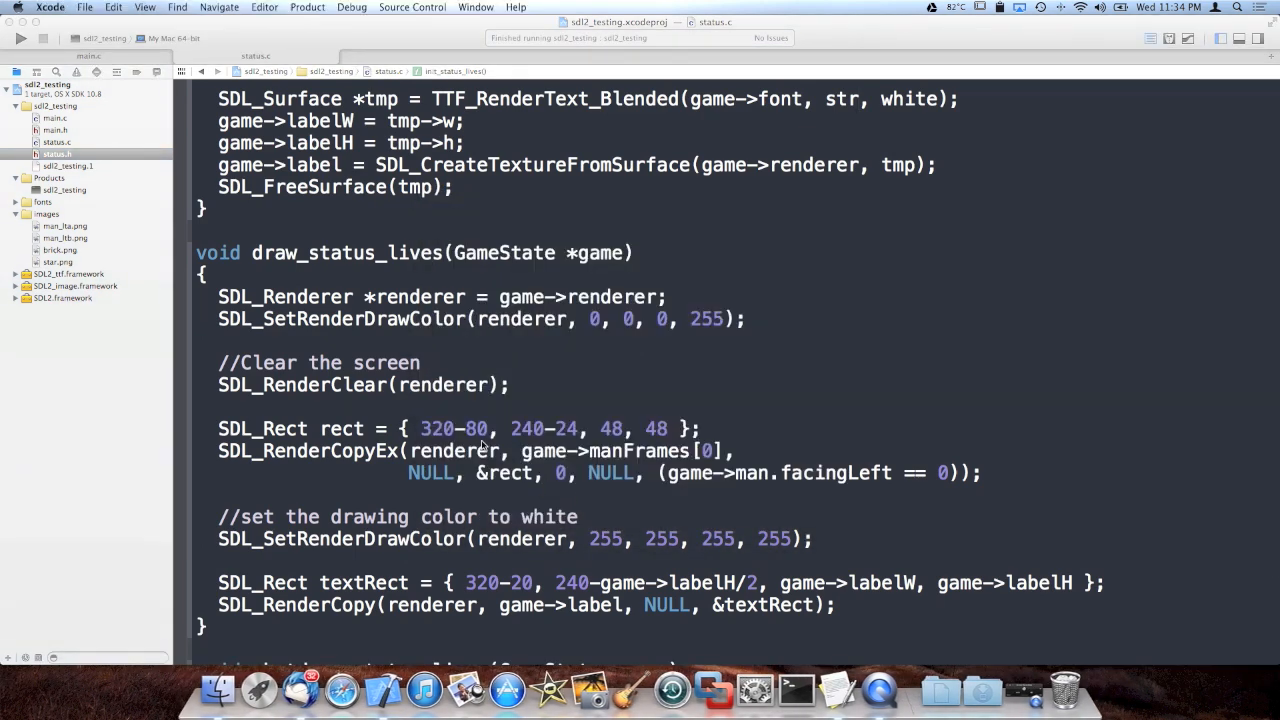
- Change the man sprite's x offset from 320-80 to 320-70 and check it in a quick run
click(480, 428)
key(BackSpace)
text(7)
key(super+r)
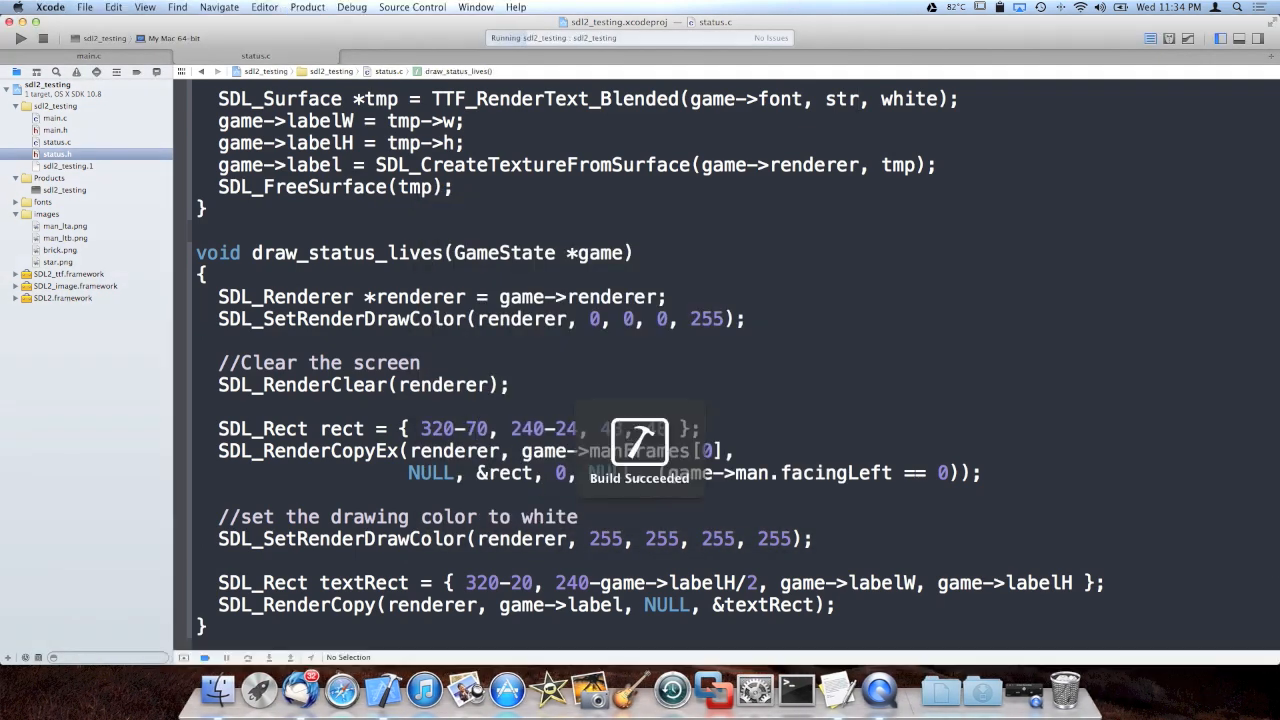
key(super+q)
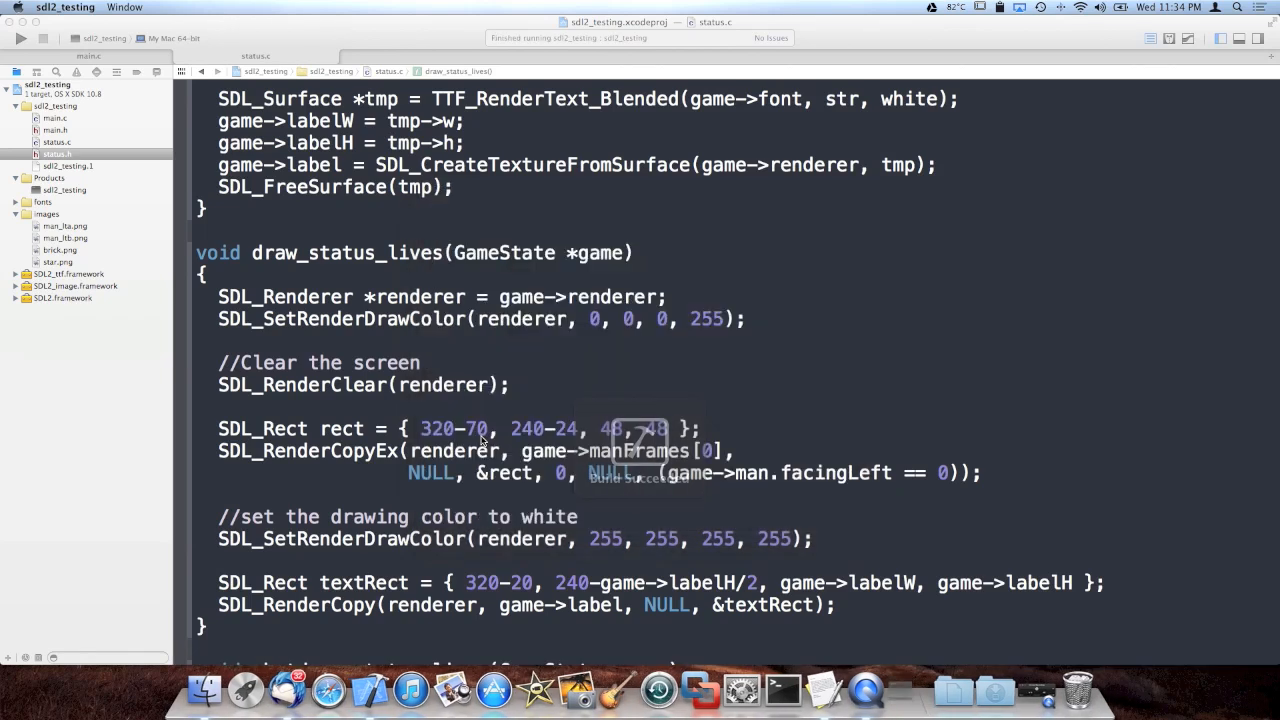
- Rerun the game past the "x 3" screen and move and jump the man around the brick level
click(480, 428)
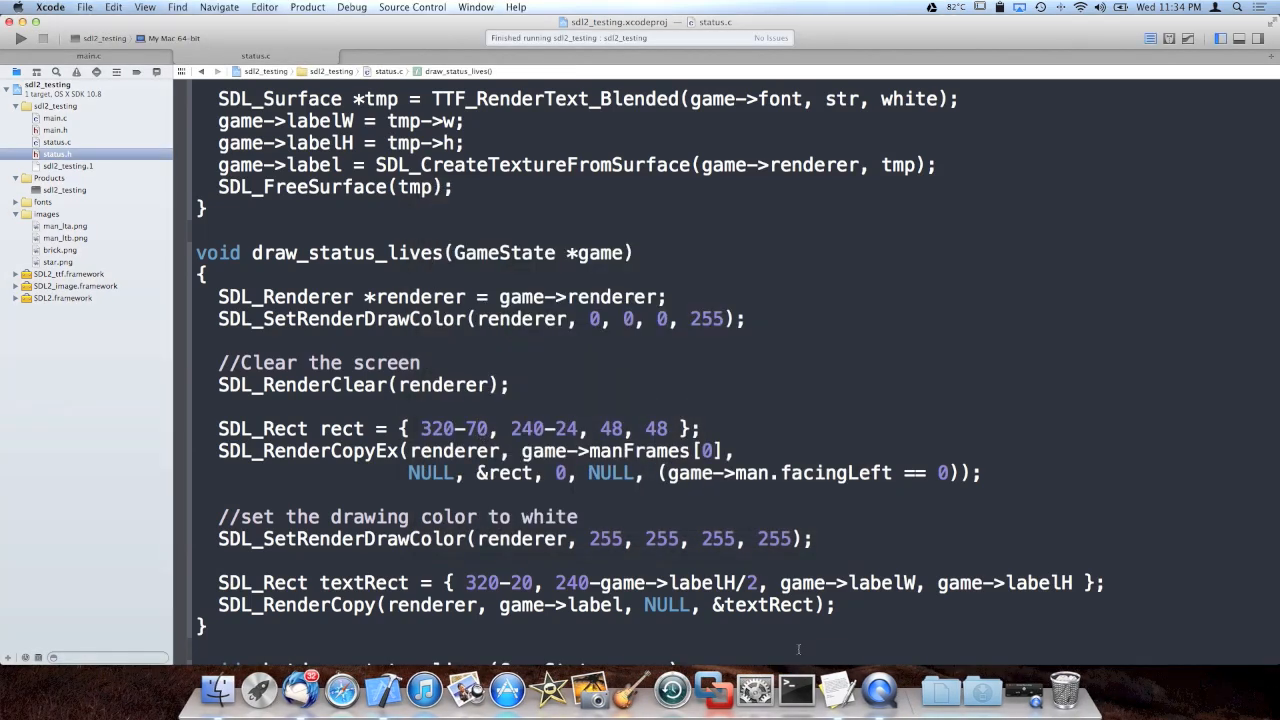
click(735, 690)
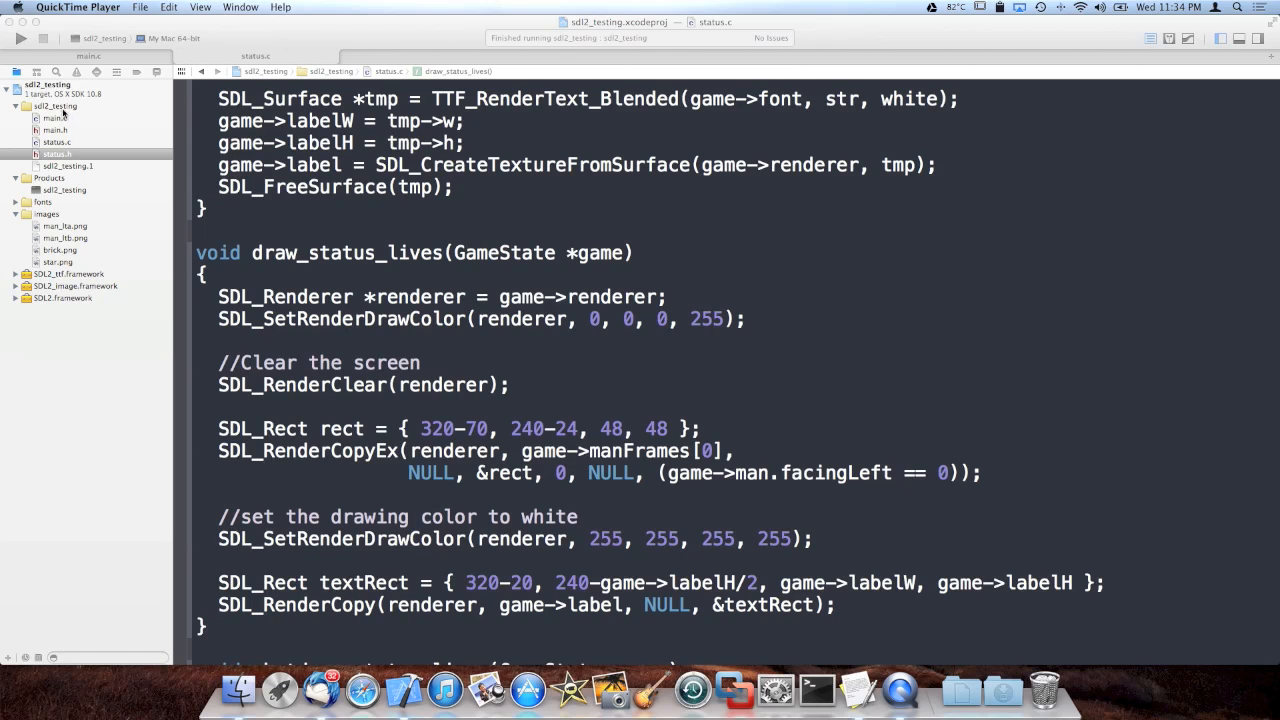
click(415, 290)
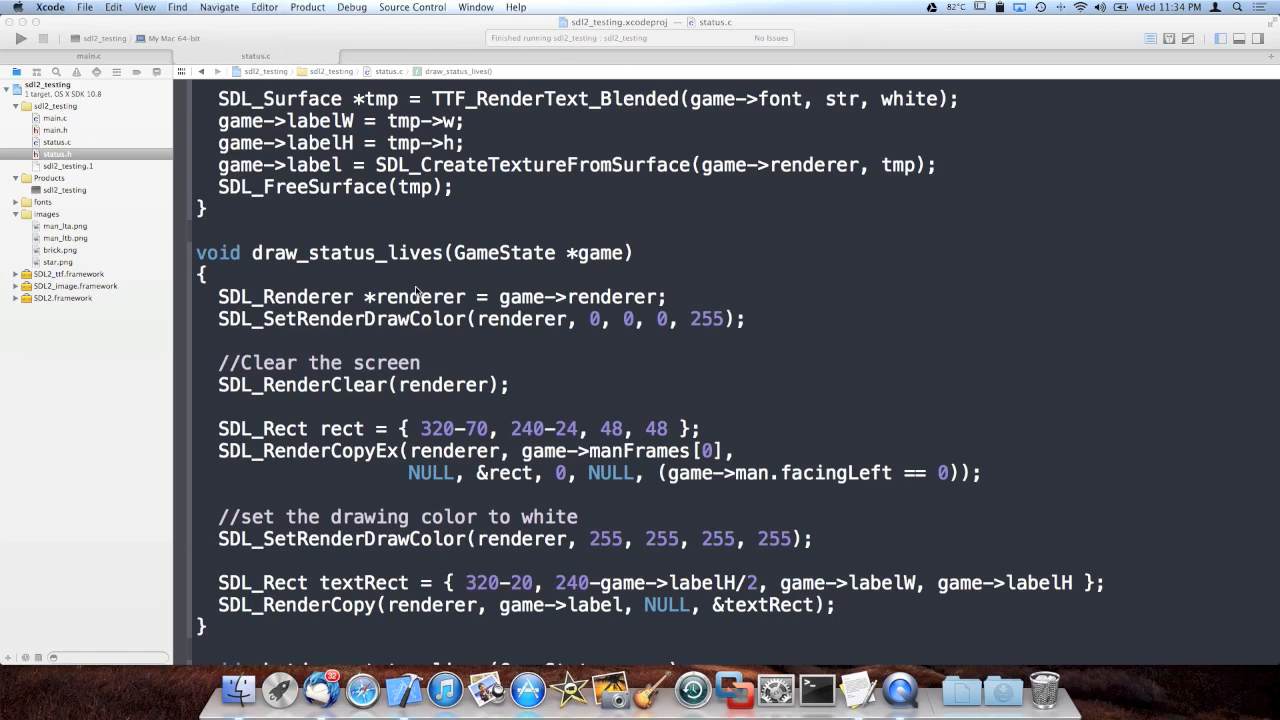
key(super+r)
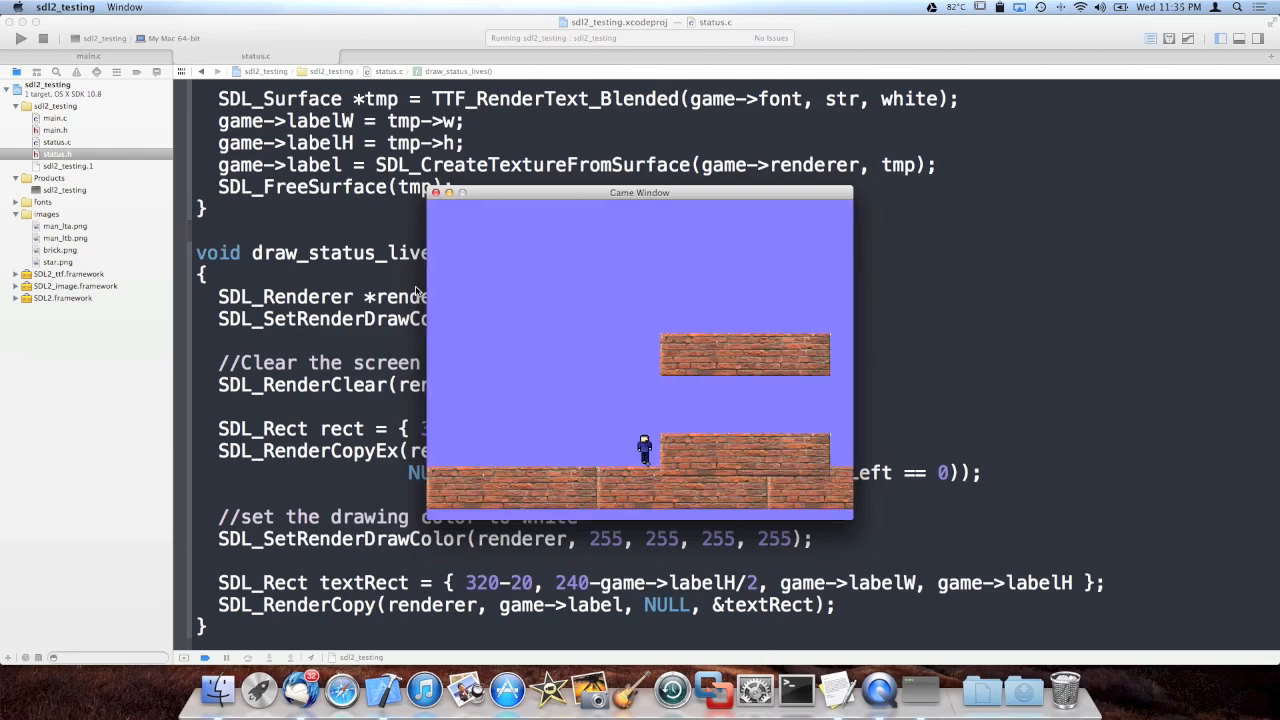
key(Right)
key(Up)
key(Right)
key(Left)
key(Up)
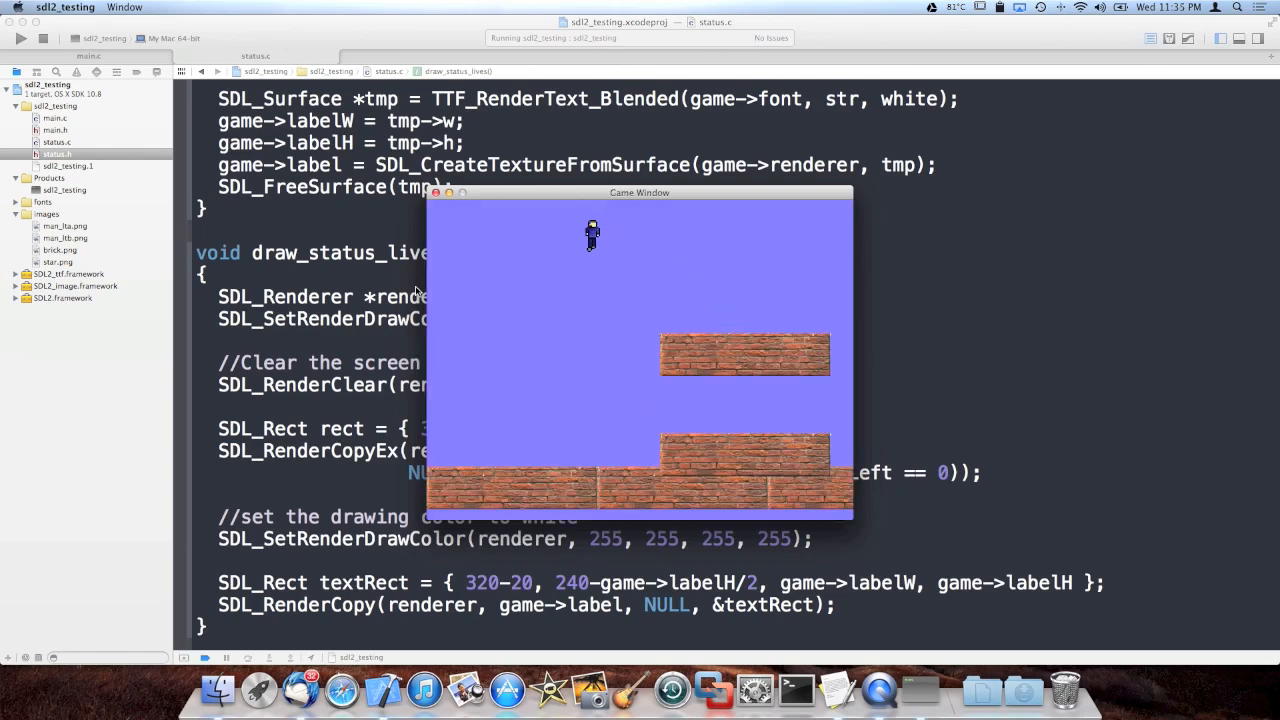